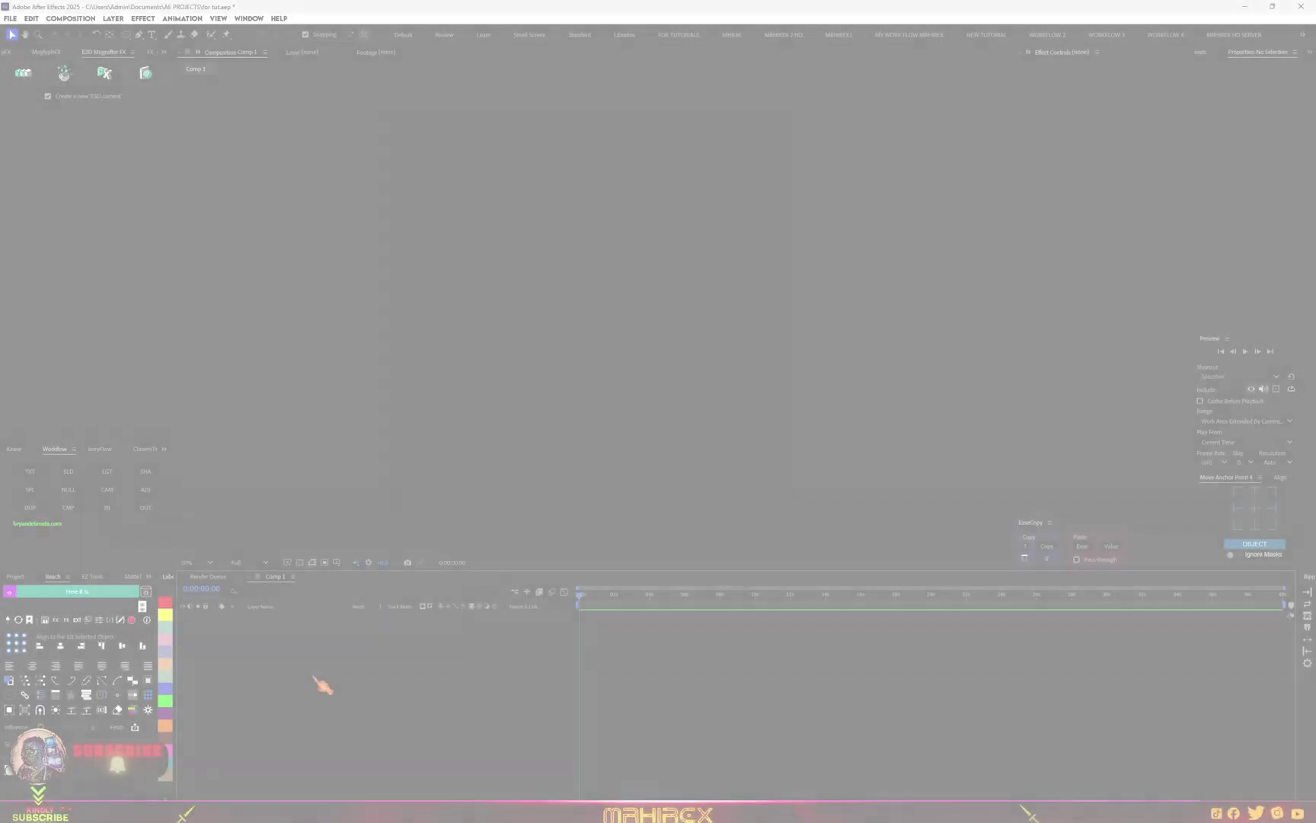
Create a new dark solid layer named e3d
right_click(365, 664)
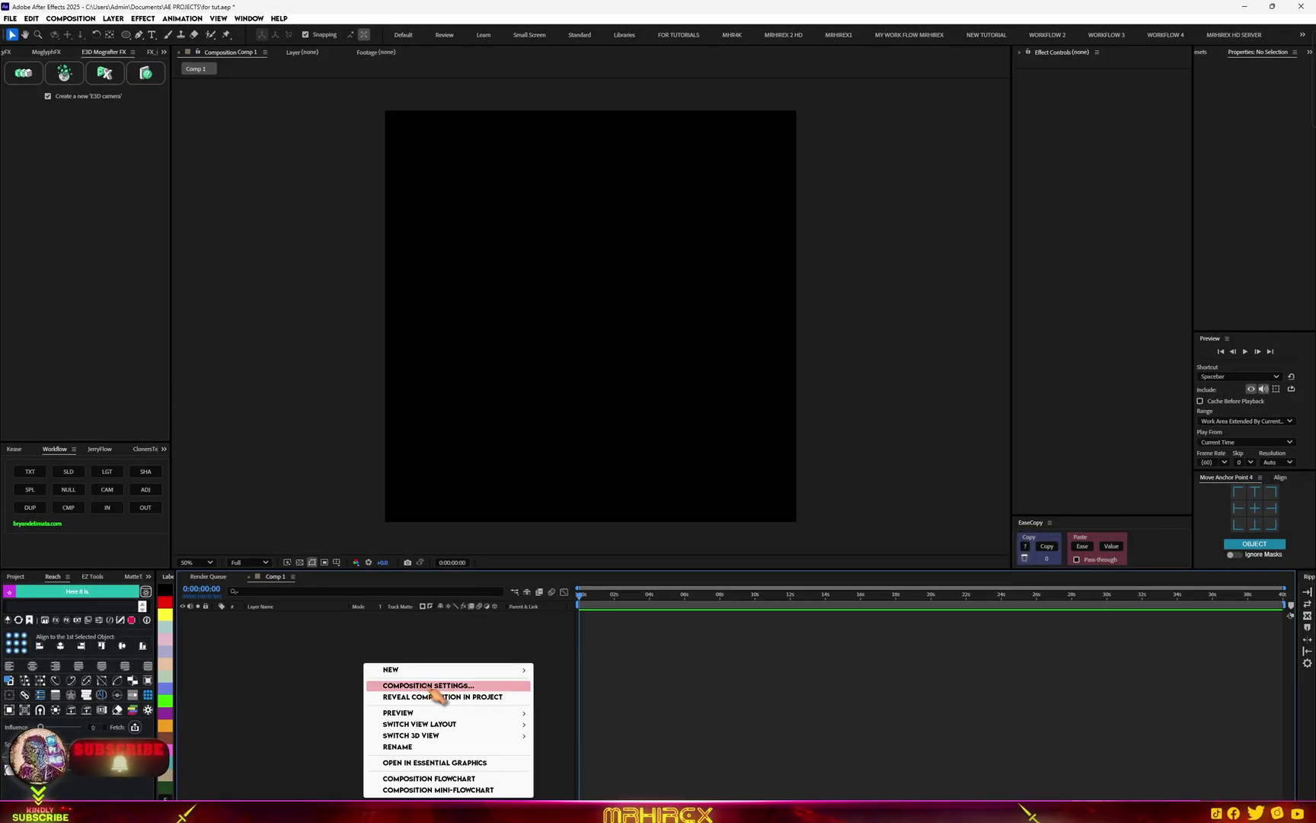
mouse_move(460, 669)
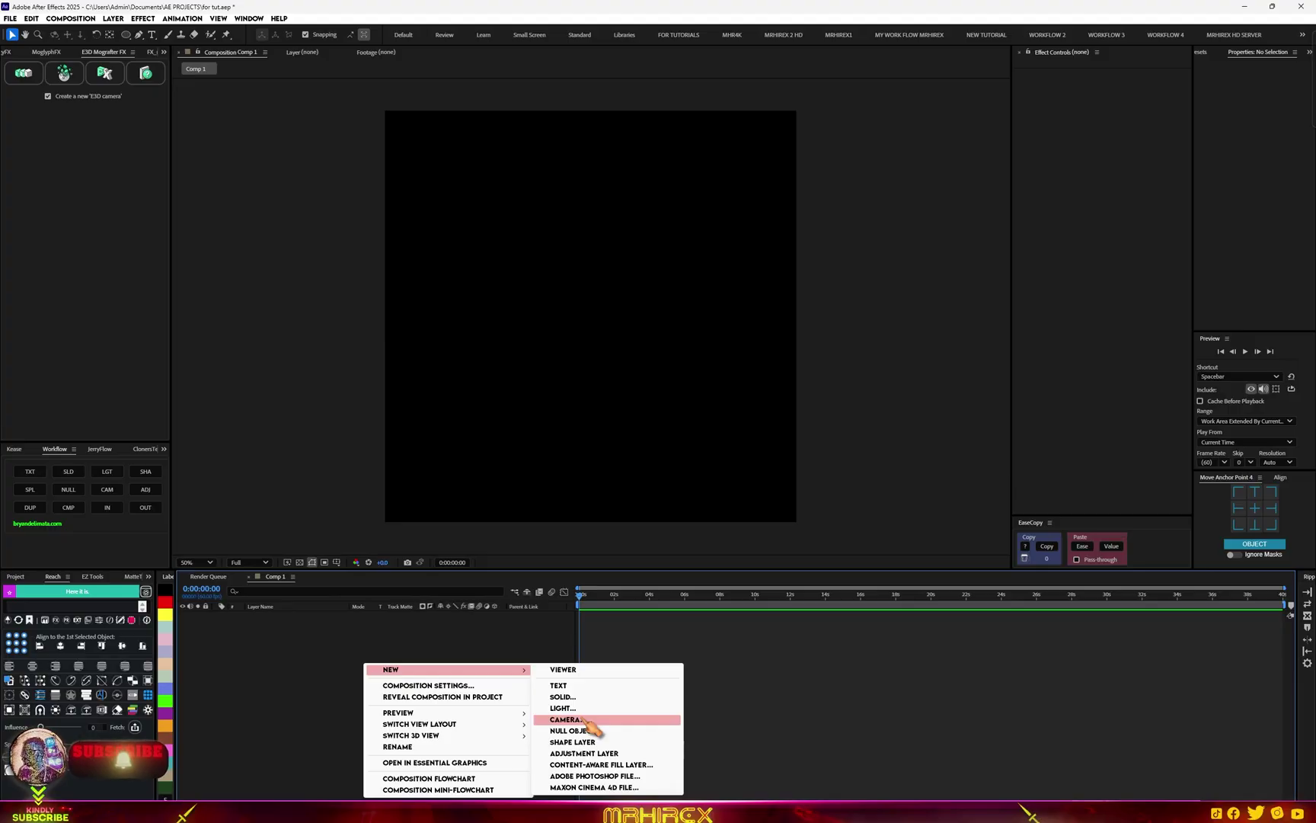
click(582, 697)
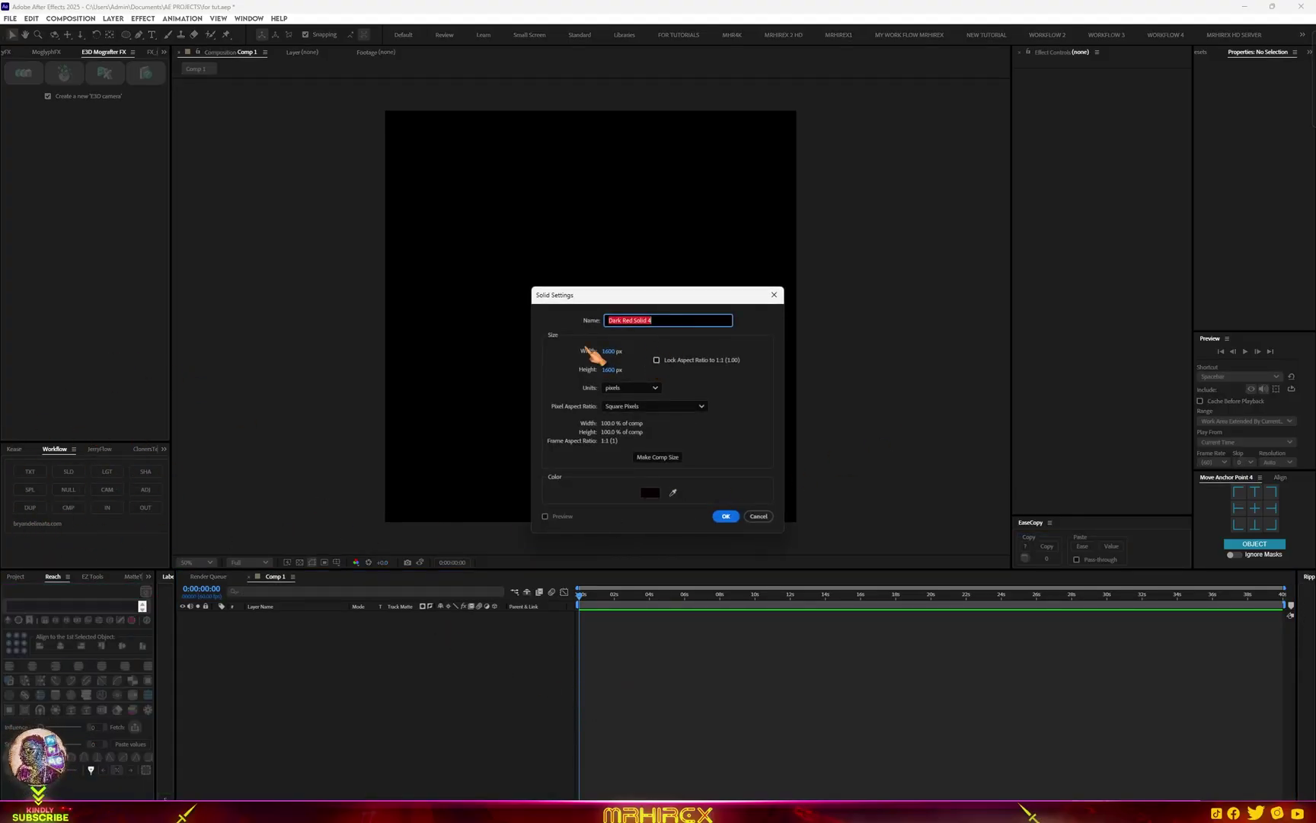
text(e3d)
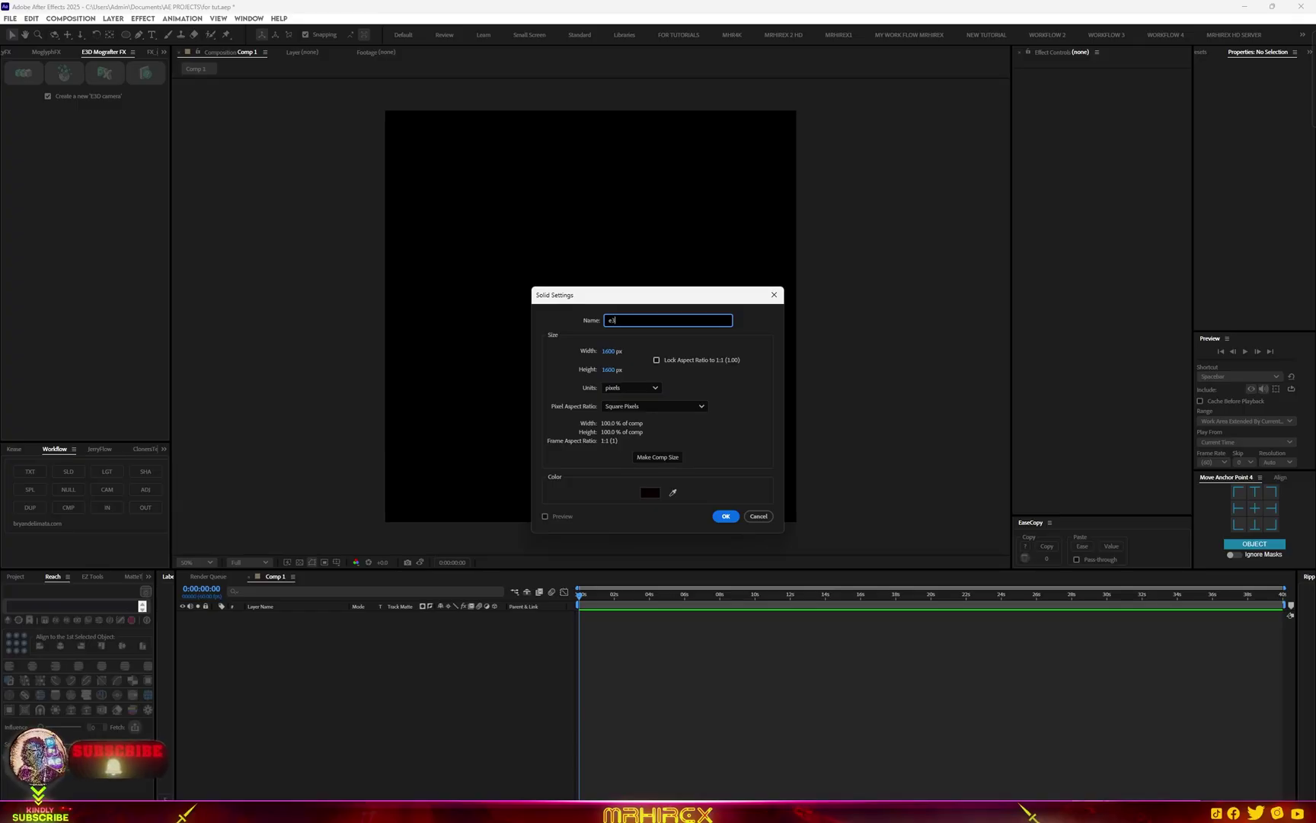
click(726, 516)
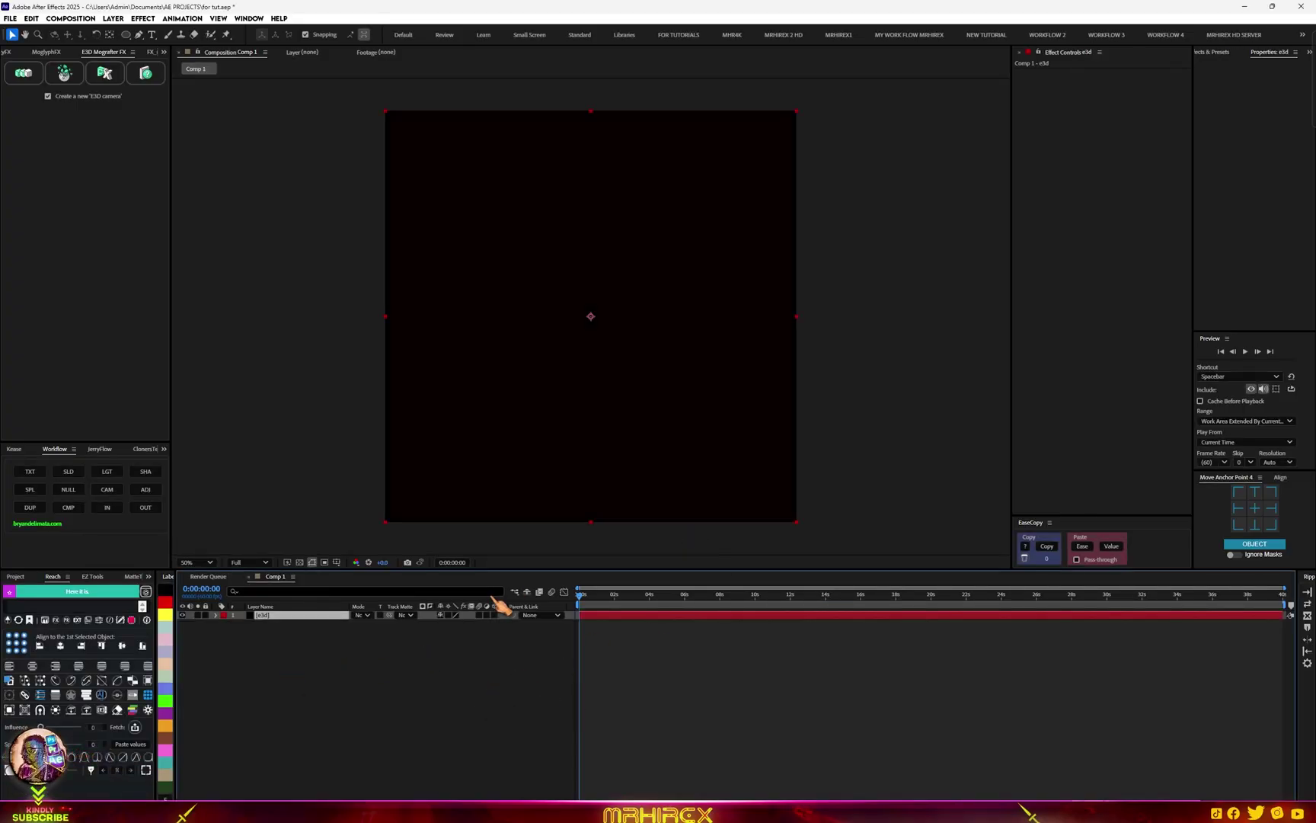
Add a green TUTORIAL text layer, hide it, and select the e3d solid
click(30, 471)
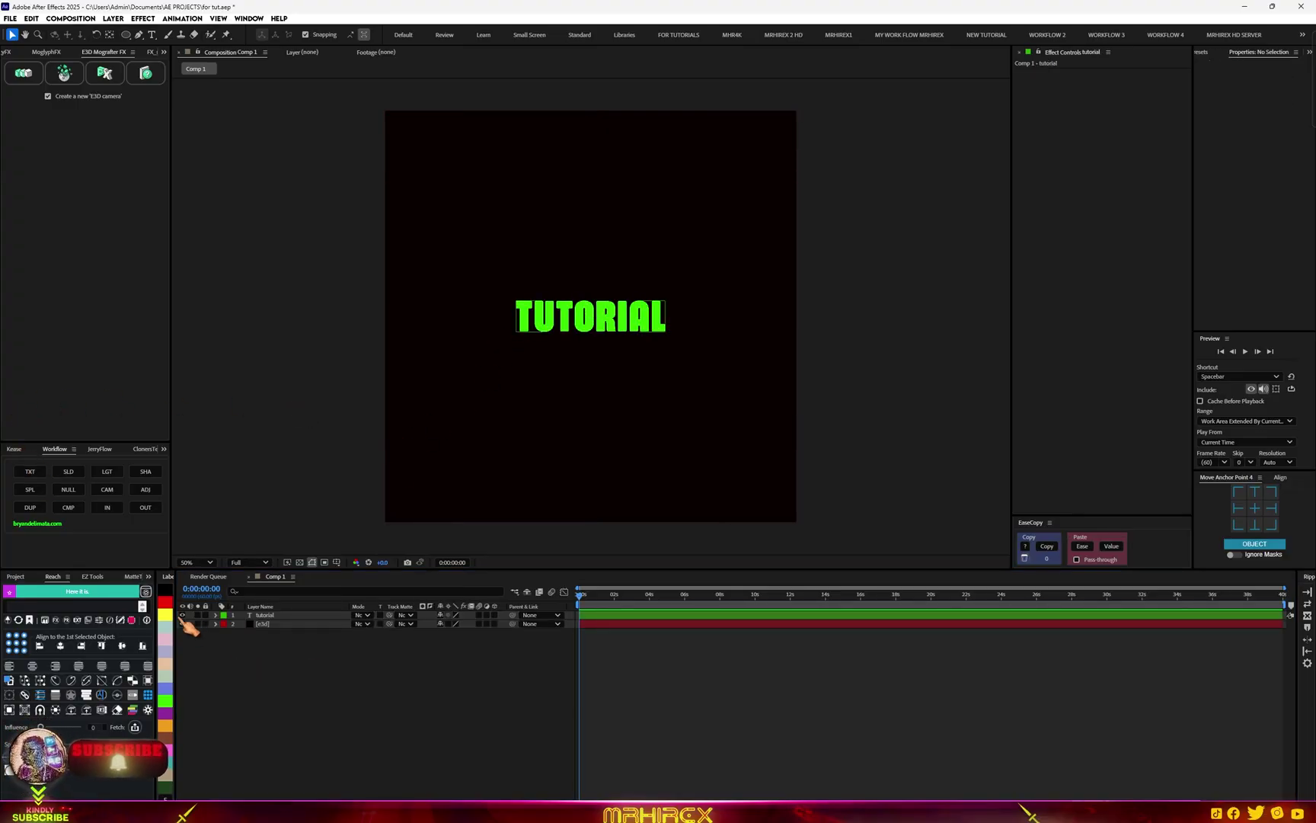
click(182, 615)
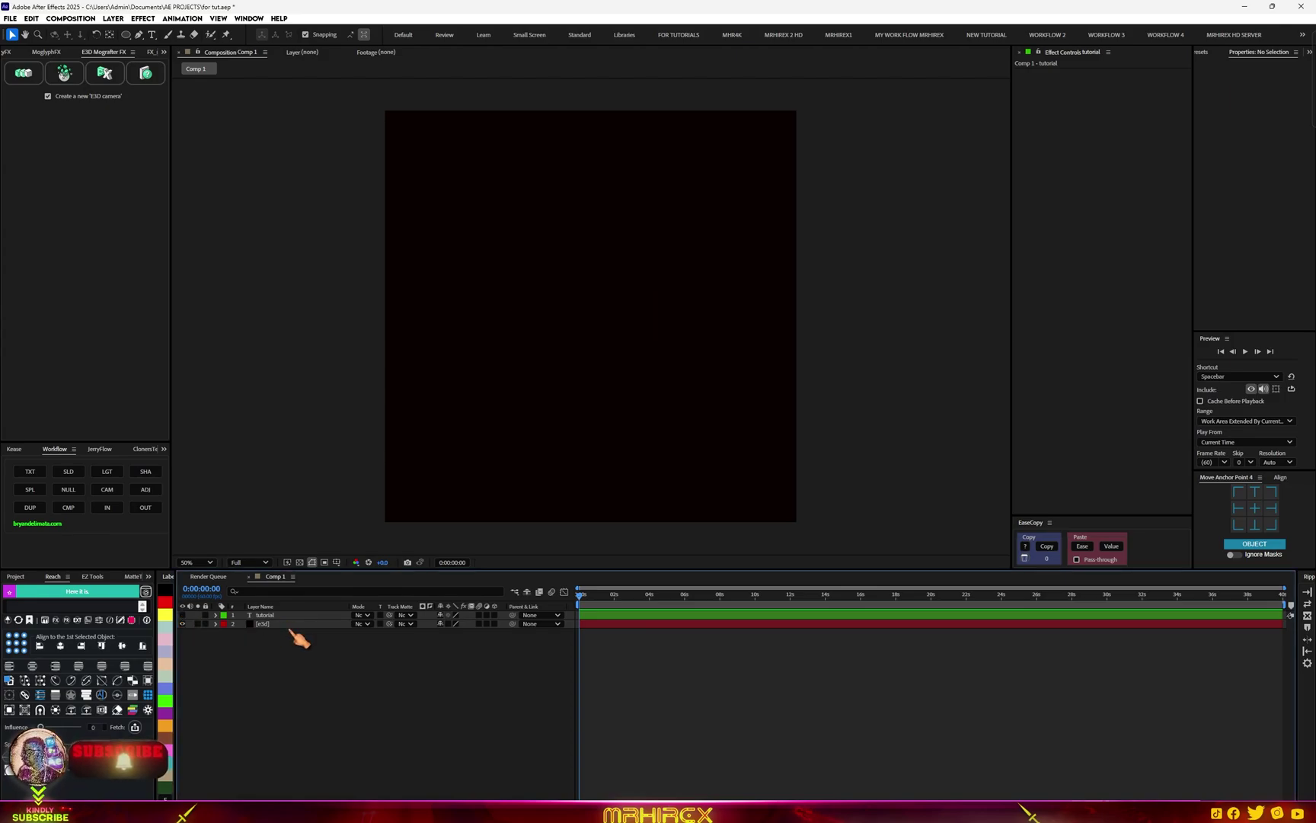
click(294, 624)
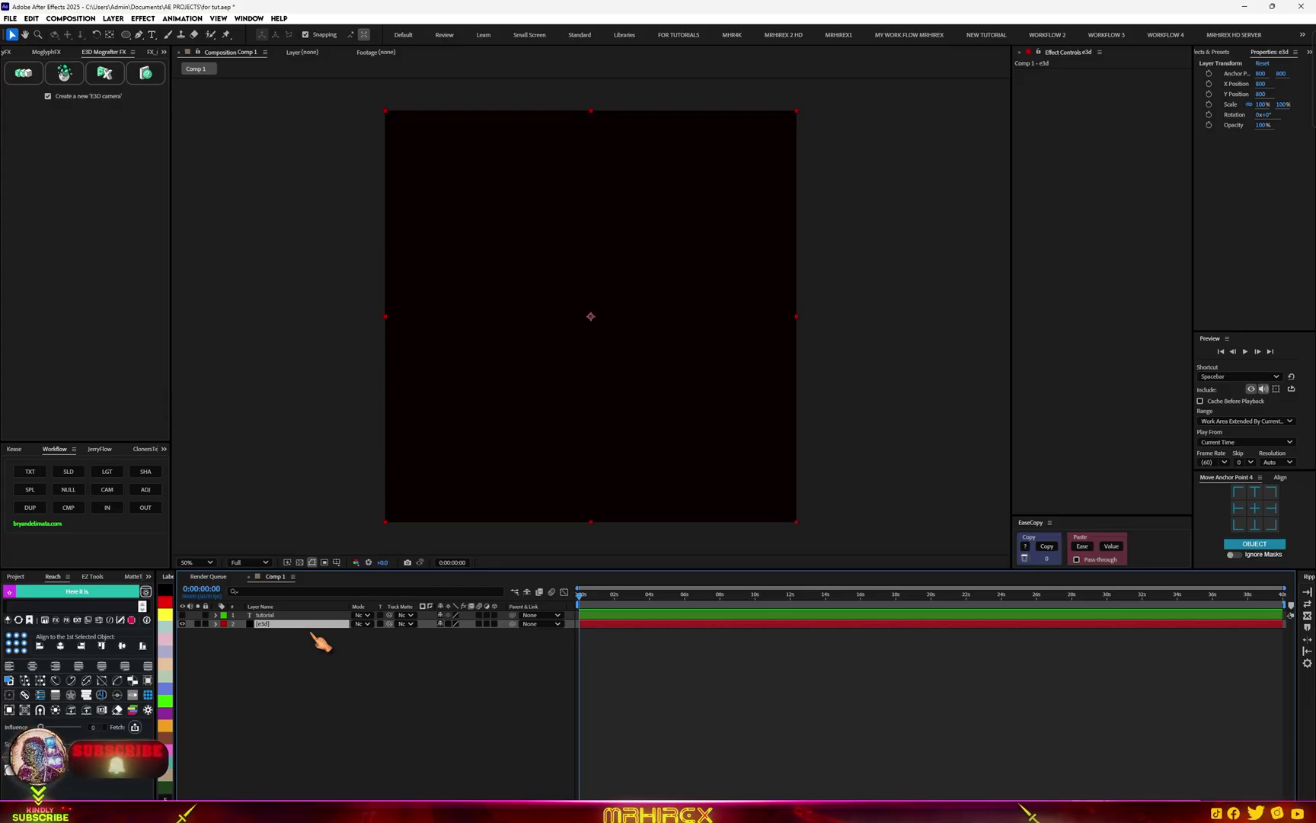
Apply the Video Copilot Element effect to the e3d solid
key(ctrl+space)
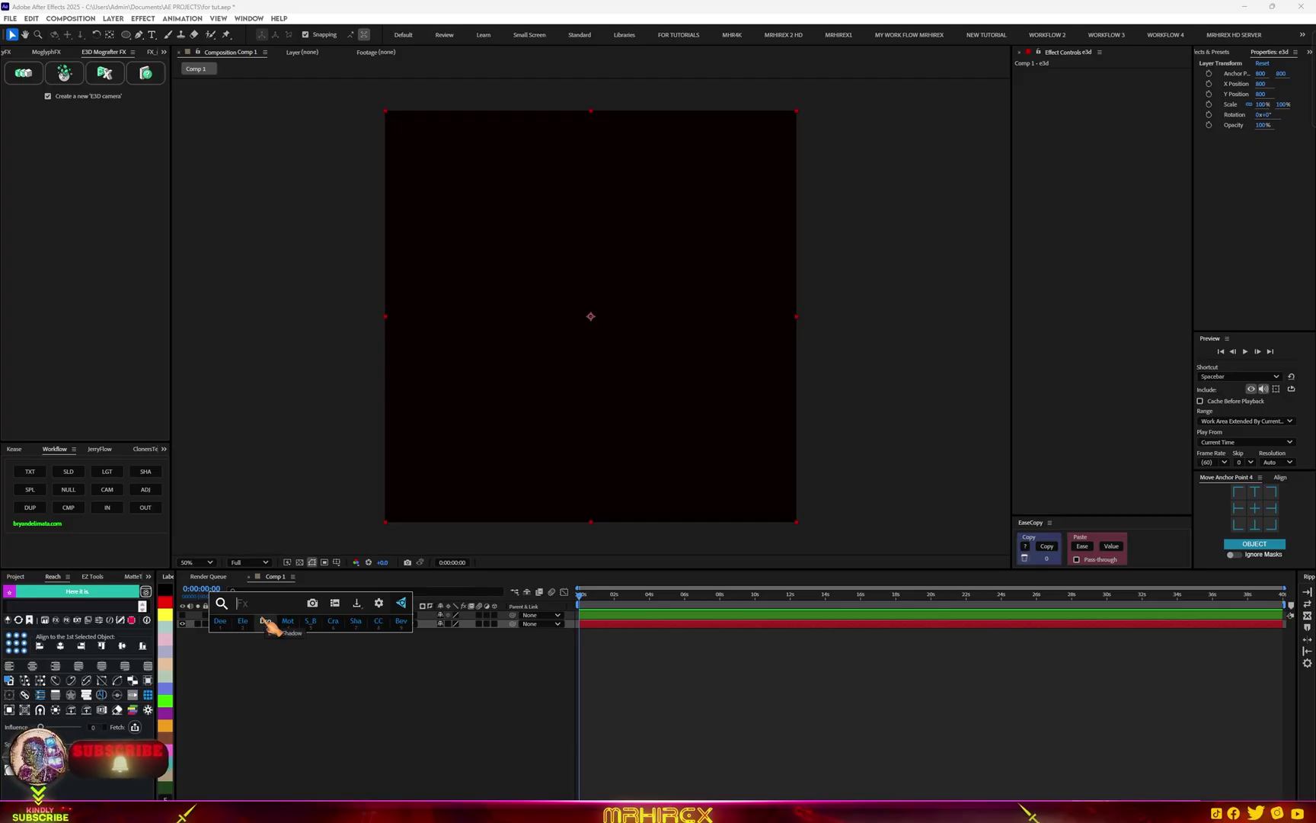
text(el)
click(316, 763)
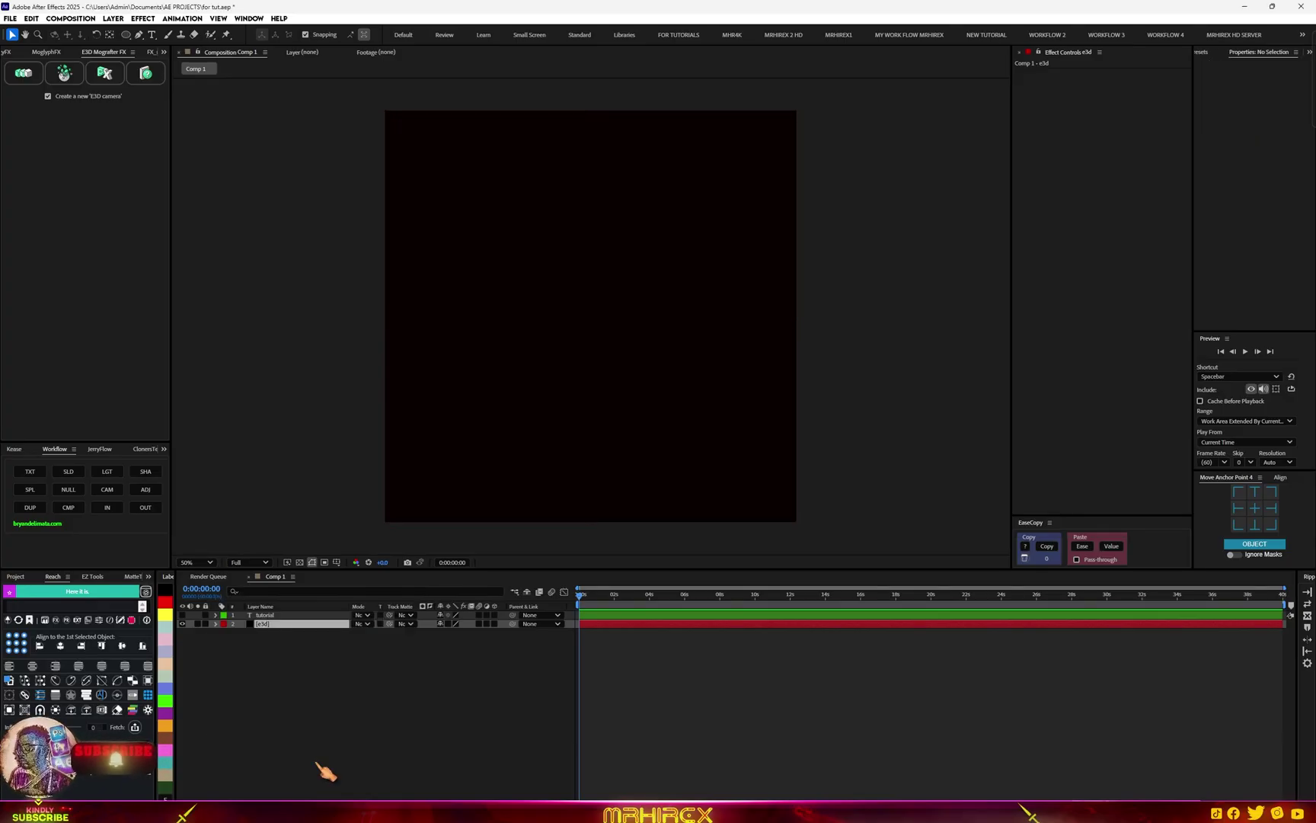
right_click(293, 626)
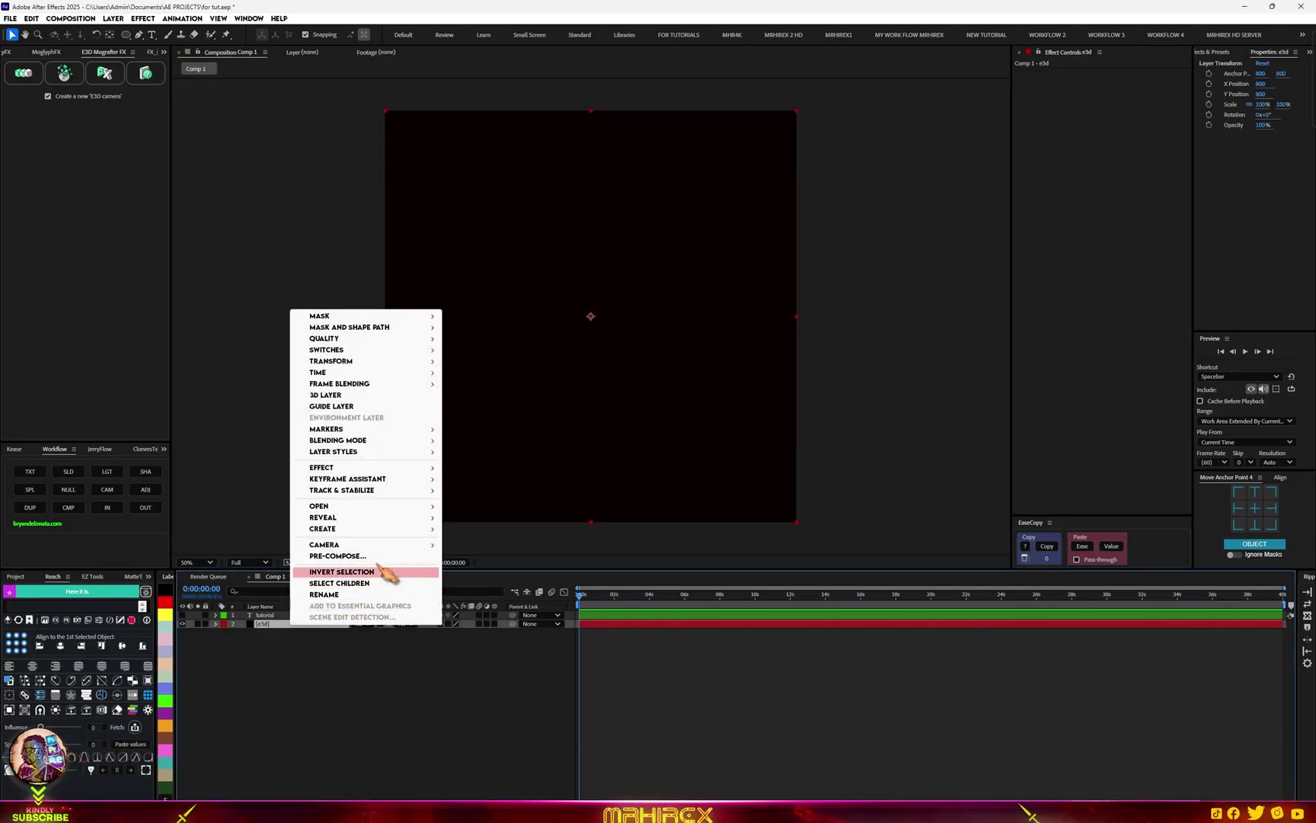
mouse_move(396, 457)
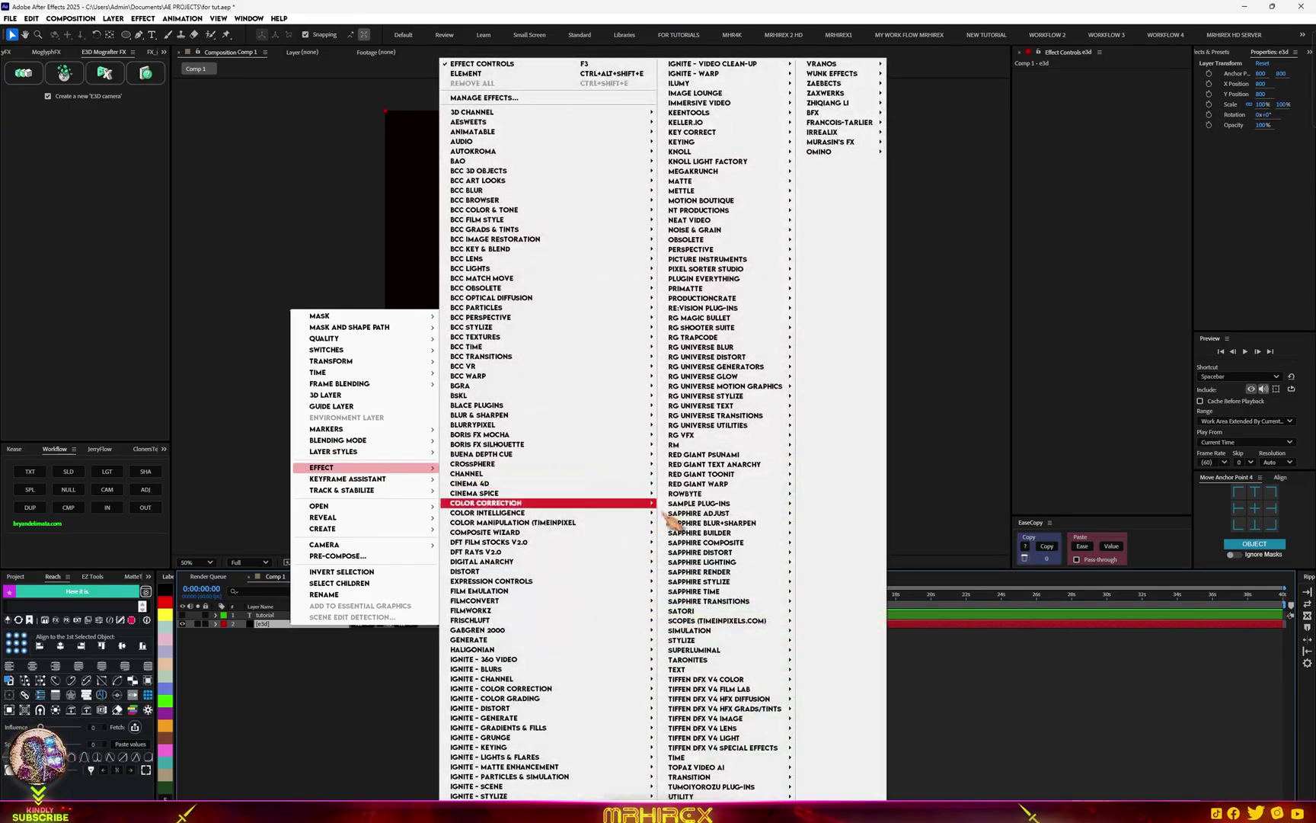
mouse_move(716, 769)
mouse_move(718, 807)
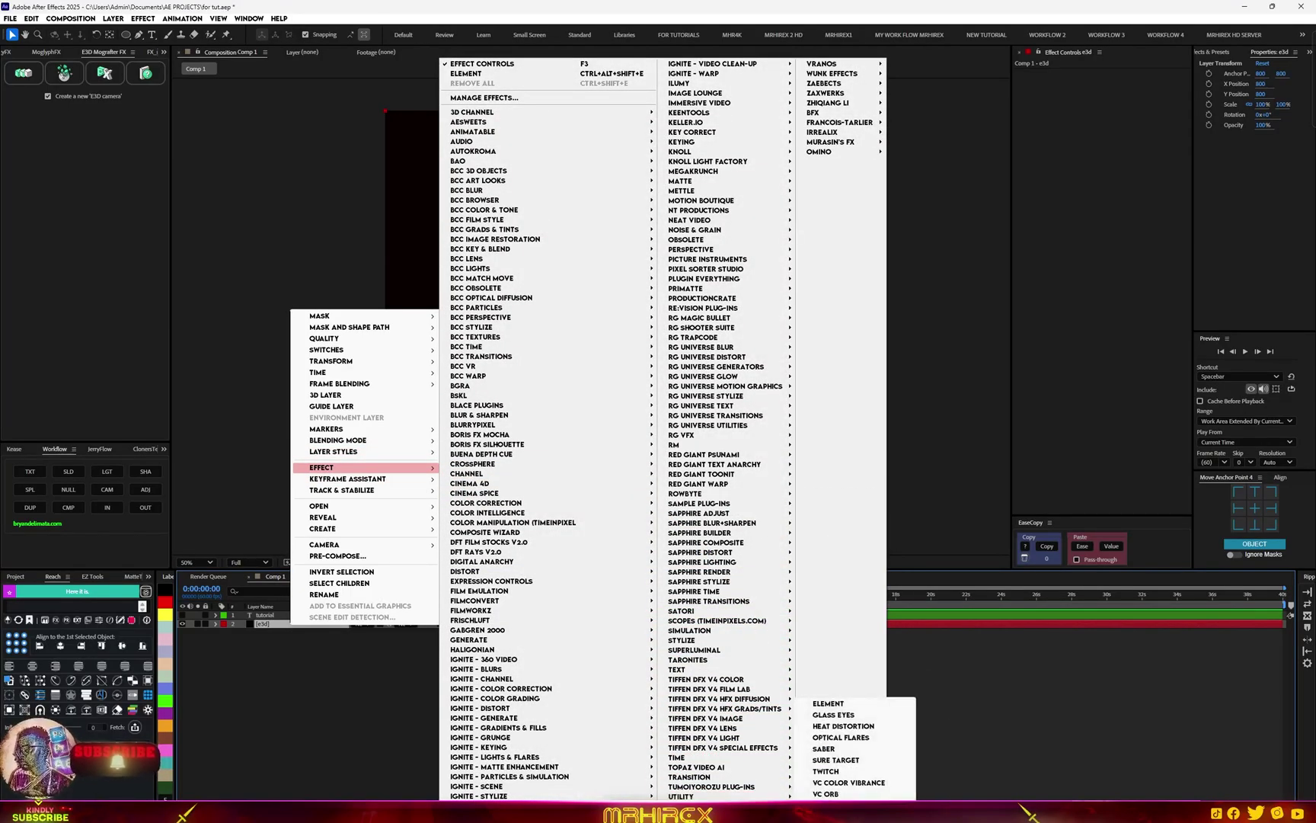
click(851, 704)
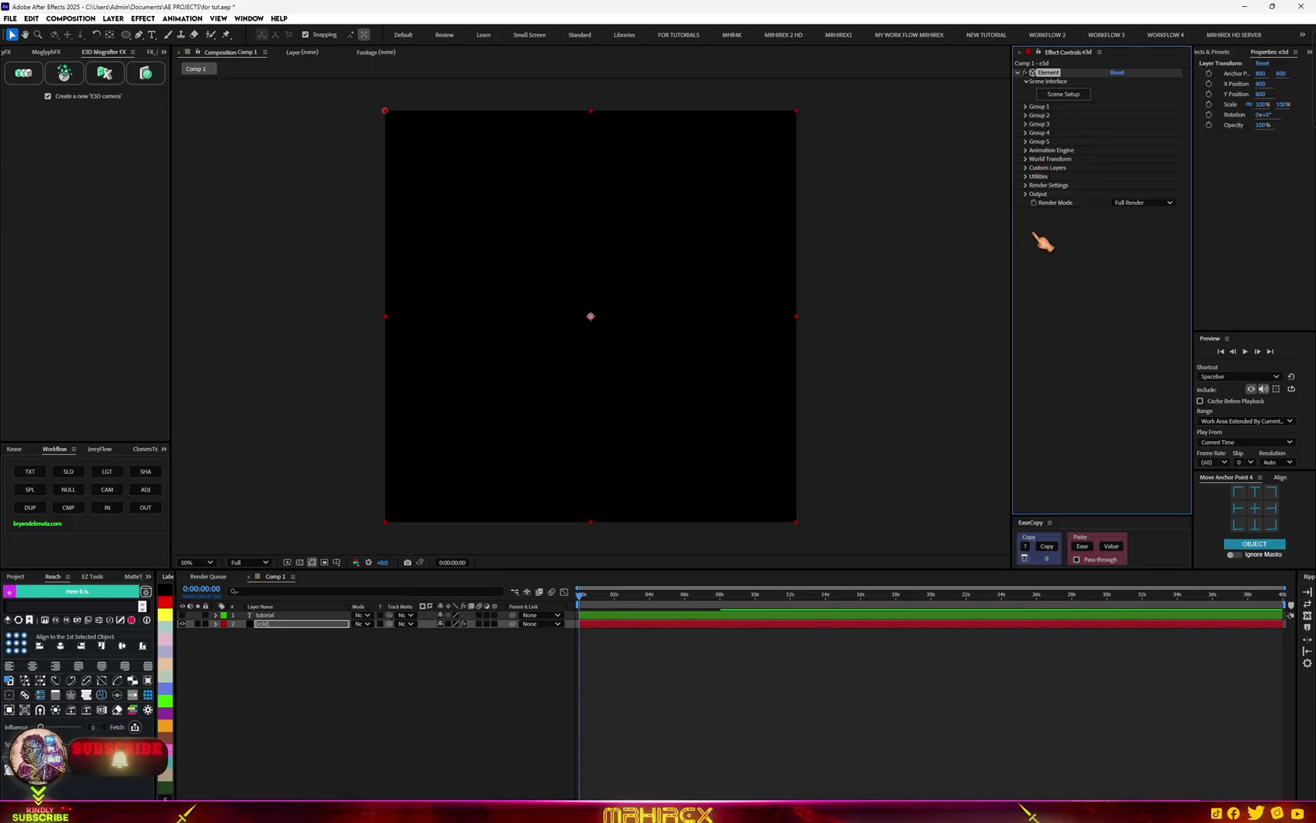
Under Custom Layers > Custom Text and Masks, set Path Layer 1 to the tutorial text
click(1026, 167)
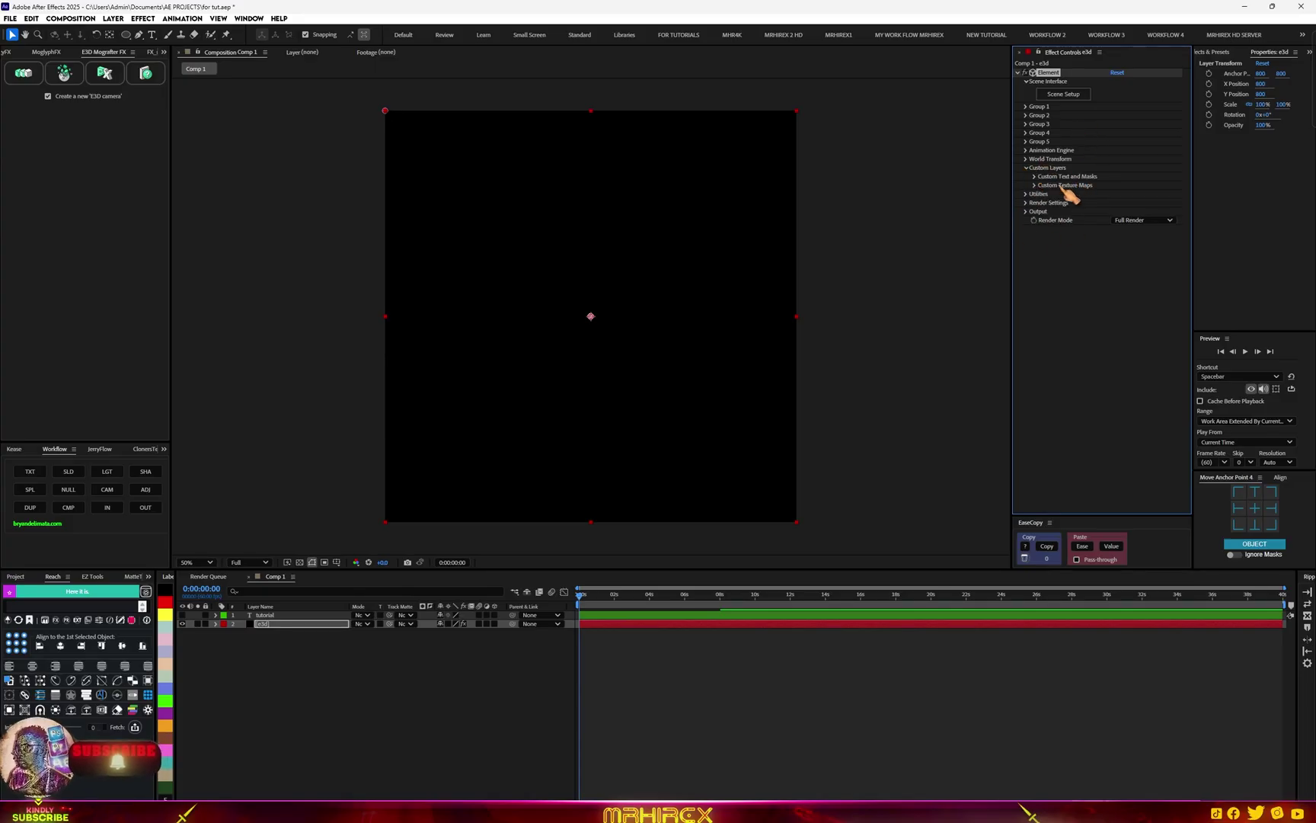
click(1034, 177)
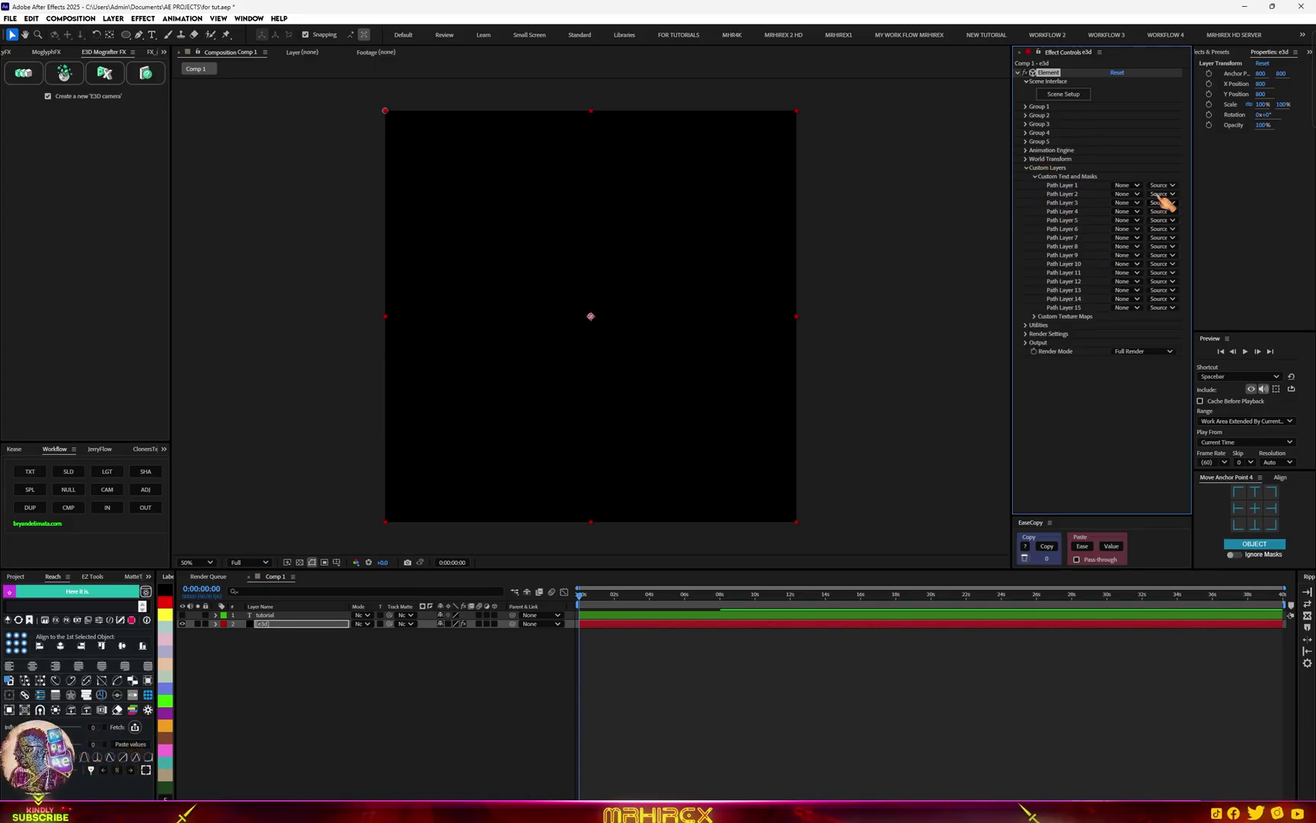
click(1127, 185)
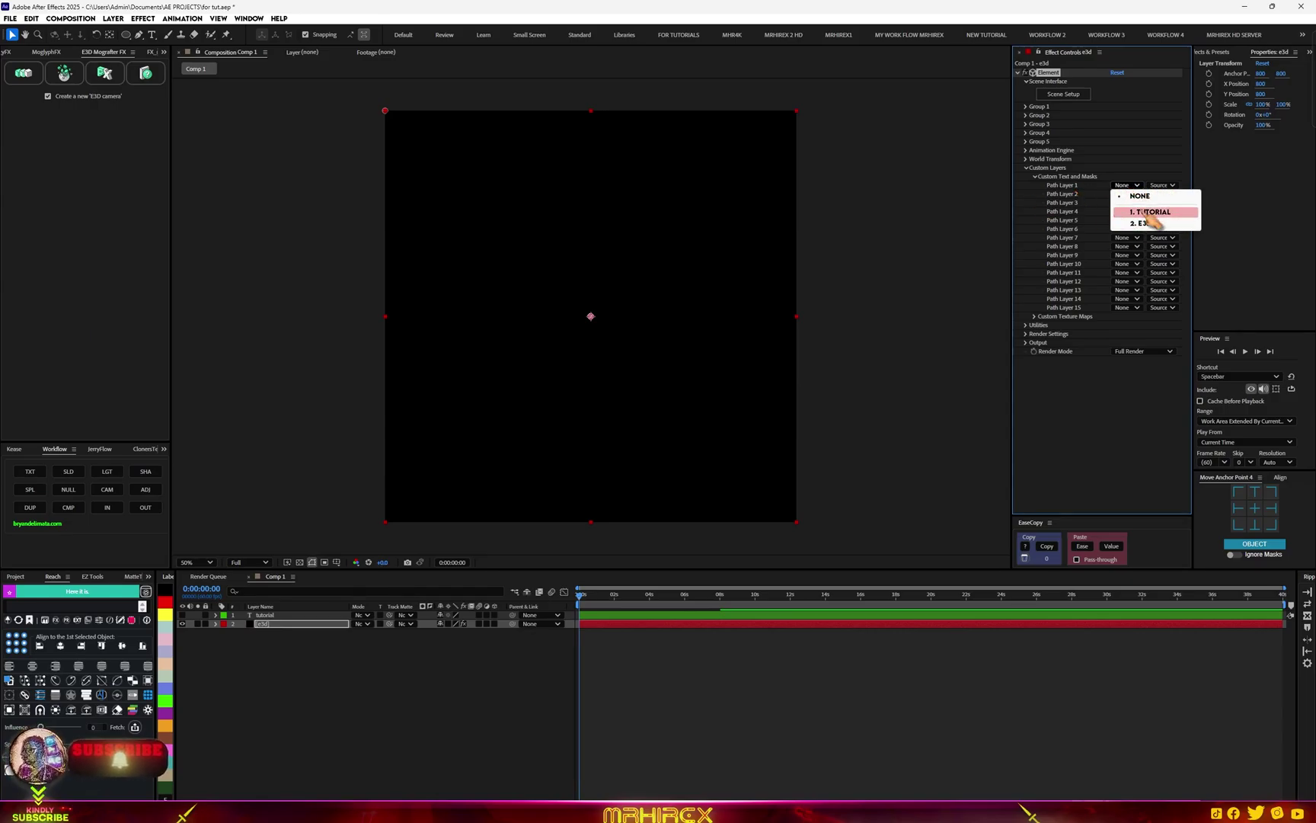
click(1144, 214)
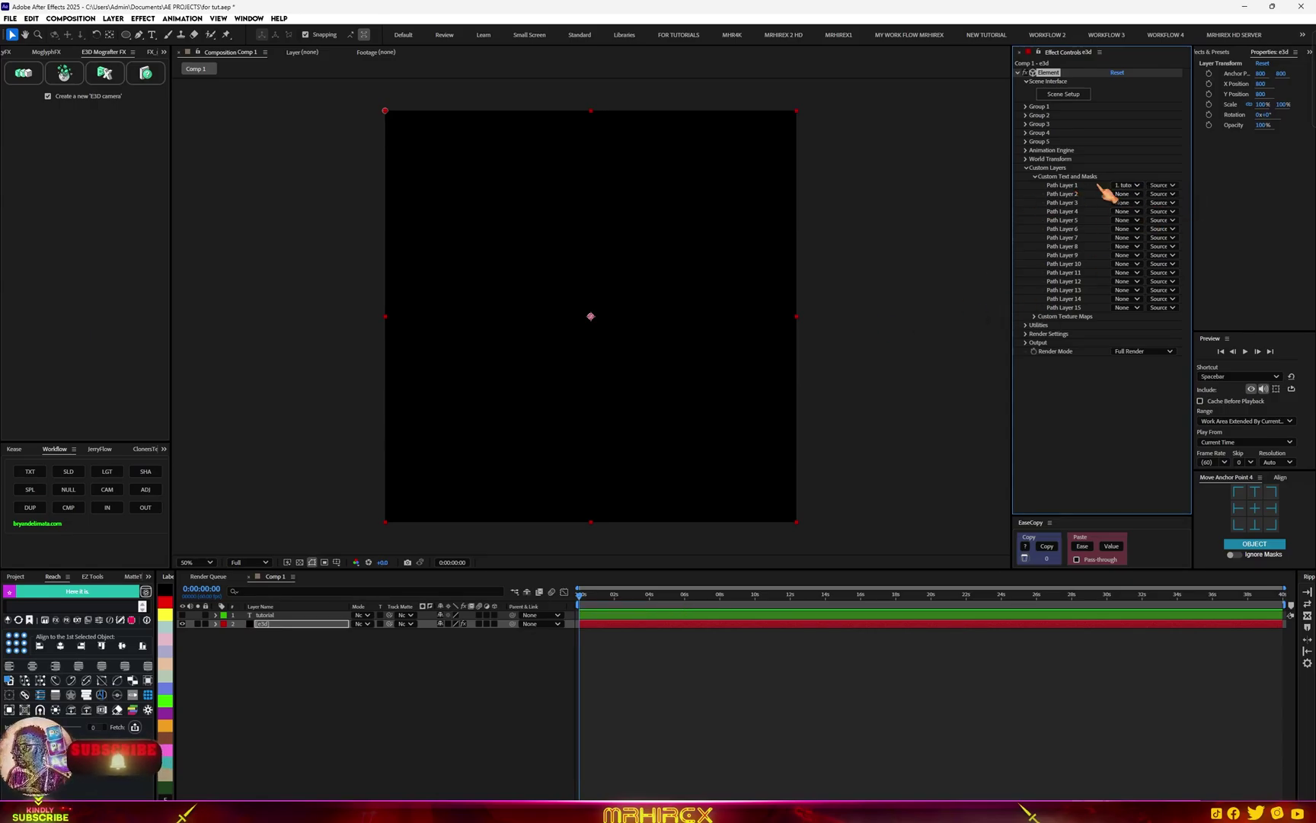
Open Element 3D Scene Setup and extrude the TUTORIAL text into a 3D model
click(1056, 95)
drag(438, 347, 529, 404)
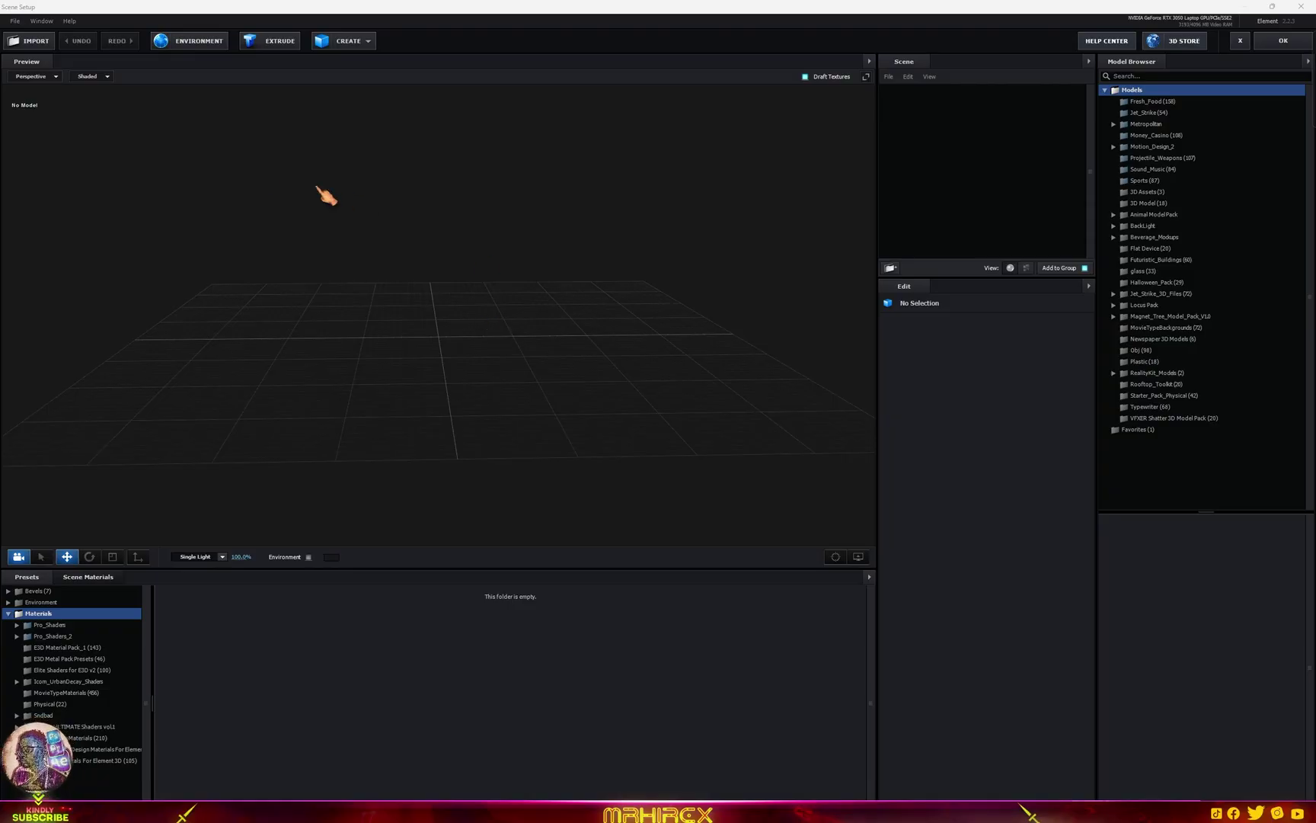
click(282, 44)
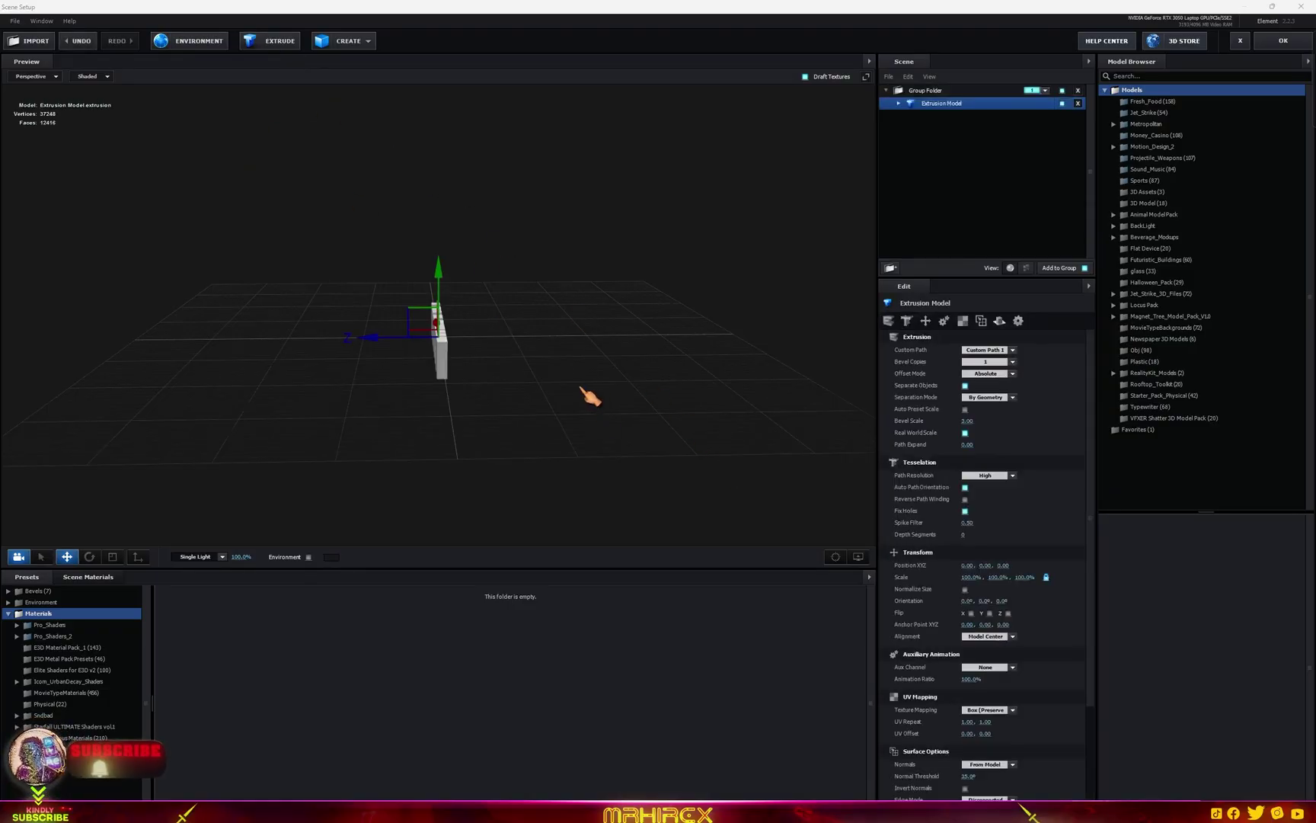
drag(590, 396, 419, 446)
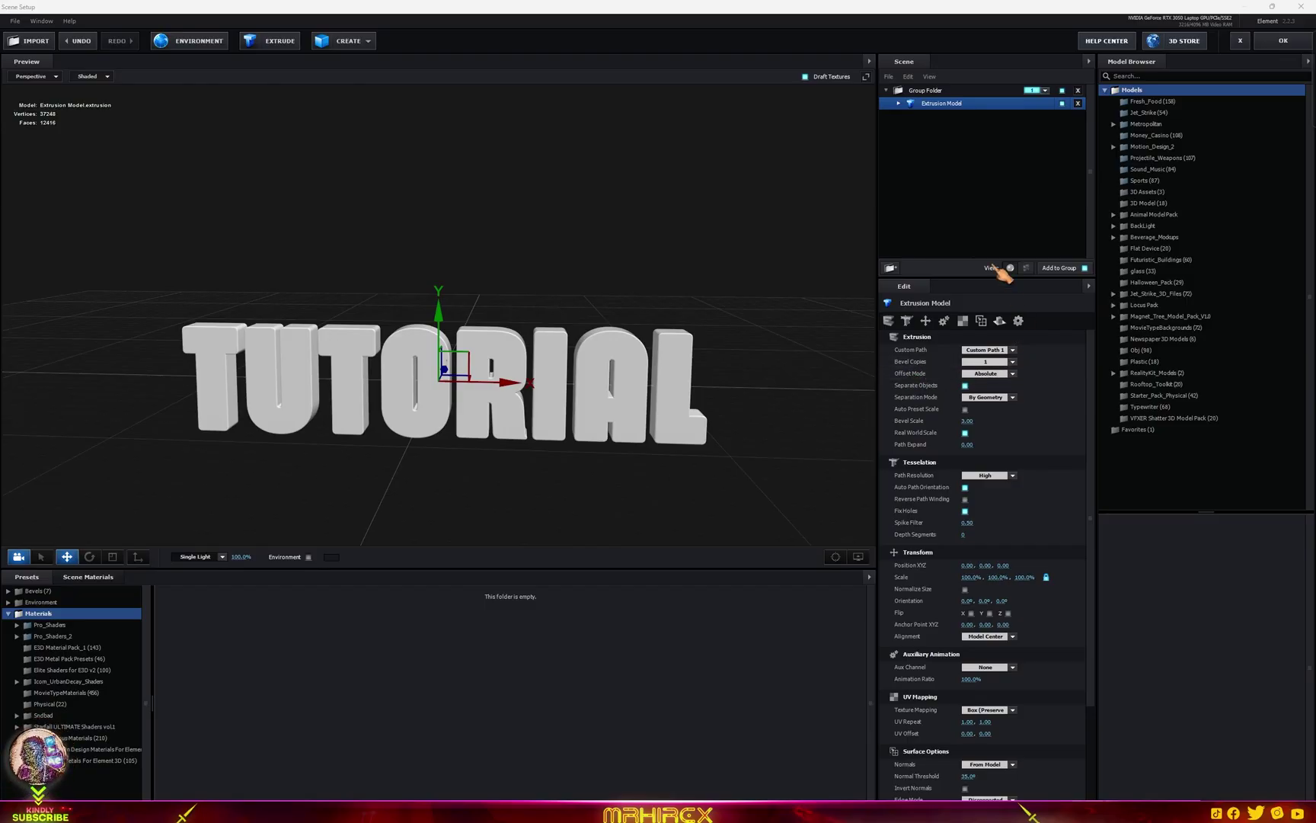
Check the Bevel 1 material and confirm the extrusion uses Custom Path 1
click(899, 102)
click(956, 118)
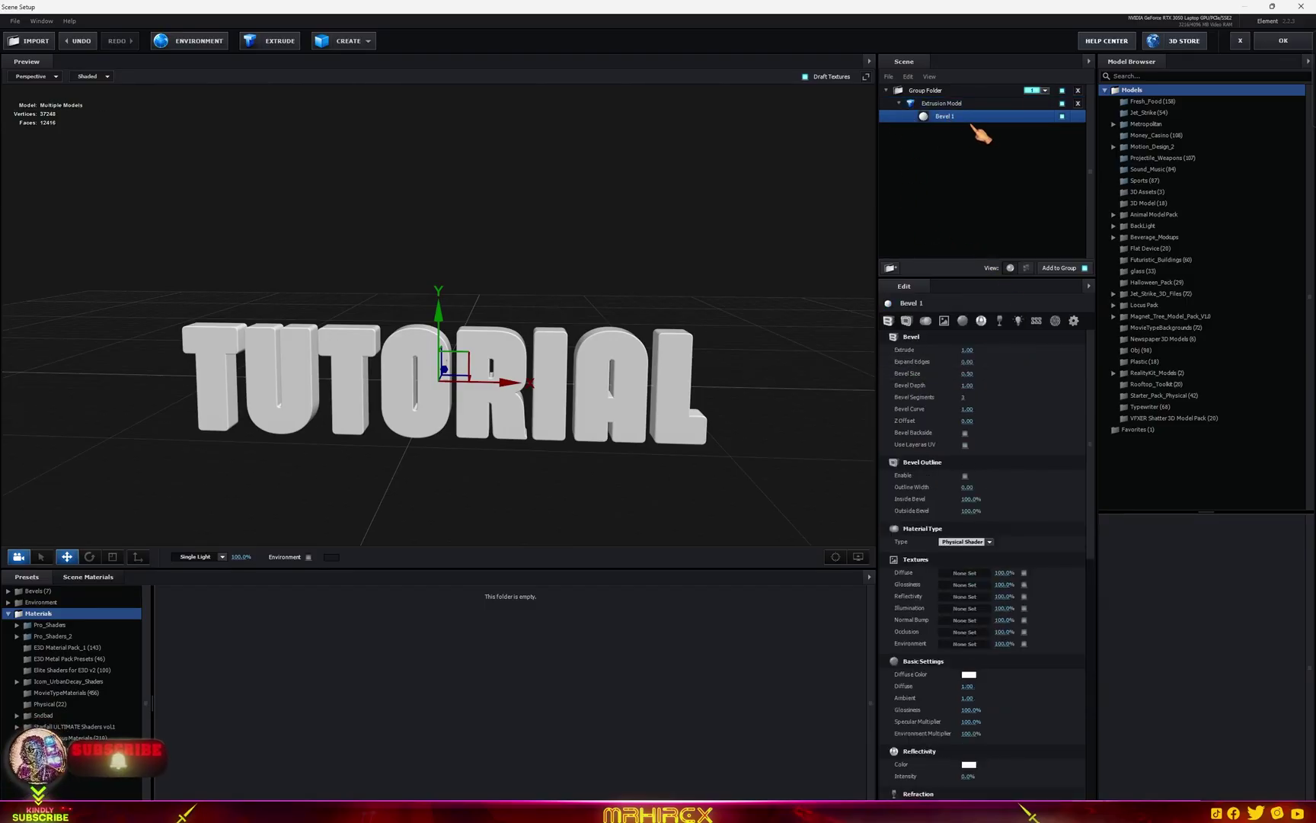
click(968, 105)
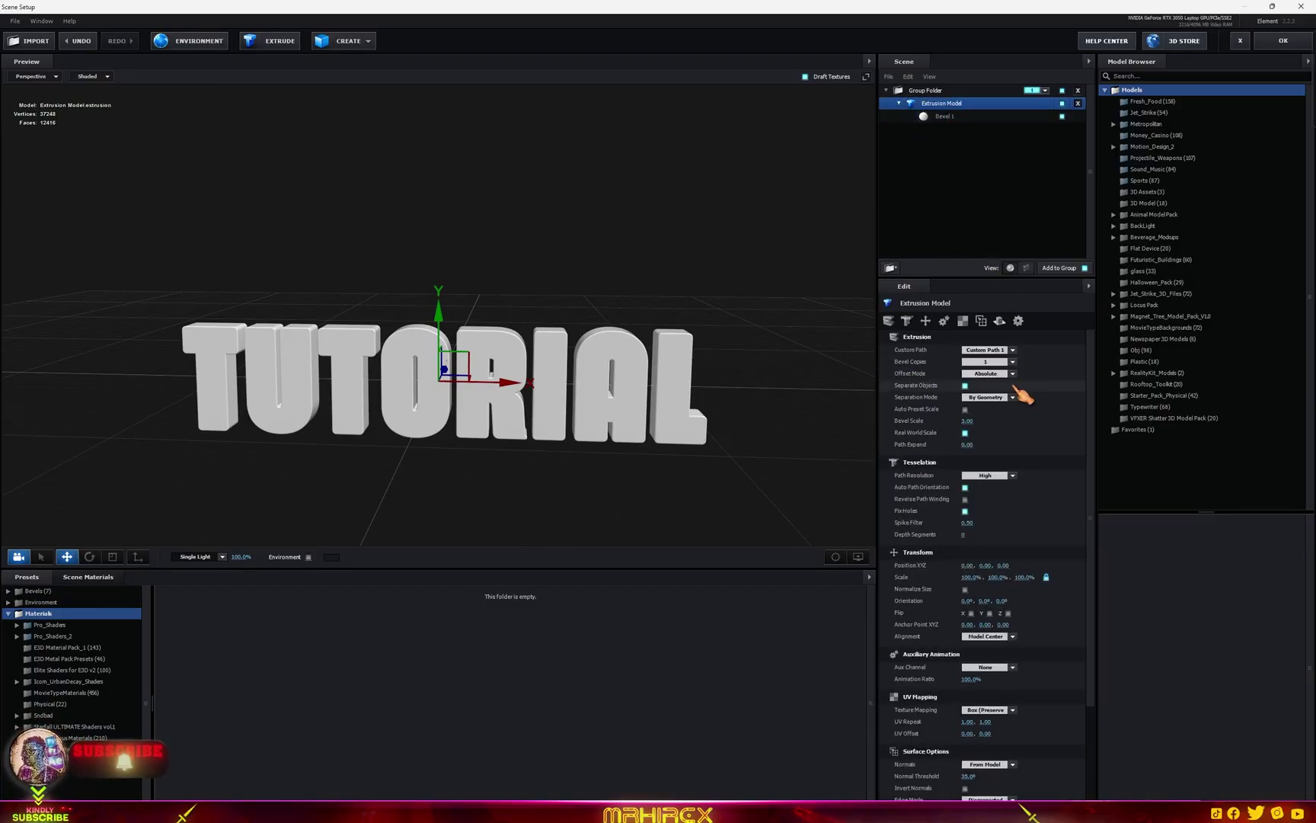
click(1010, 350)
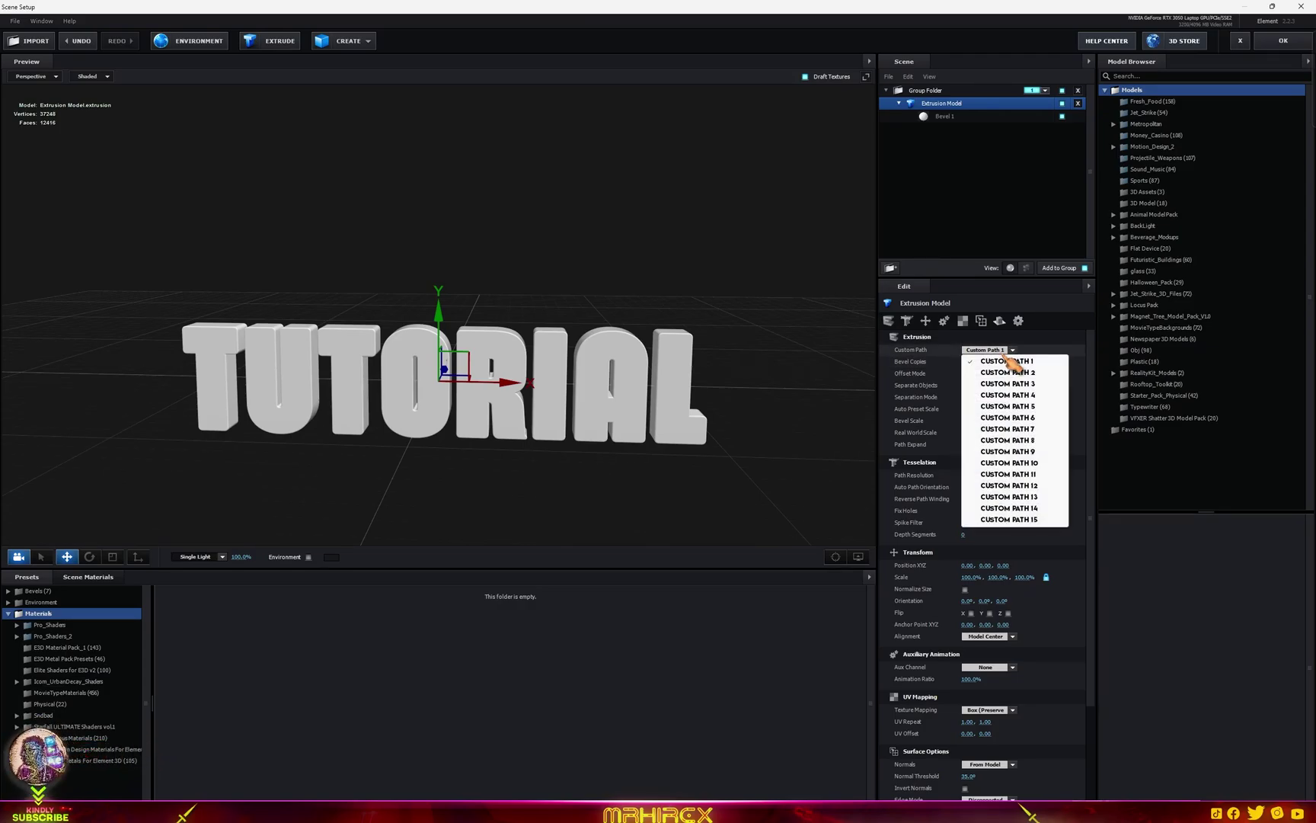
click(1100, 373)
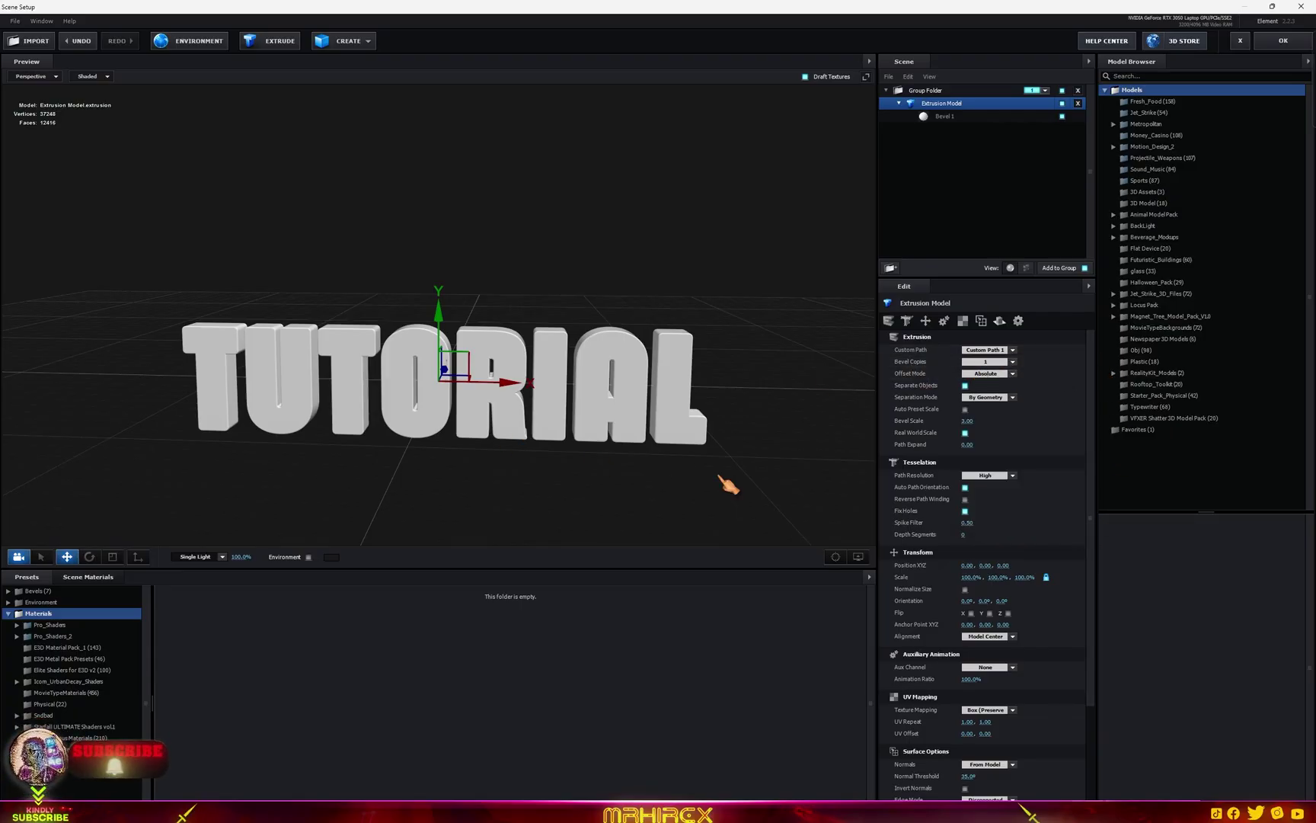
Set Bevel Copies to 3 on the TUTORIAL extrusion model and orbit to inspect it
drag(720, 490, 664, 470)
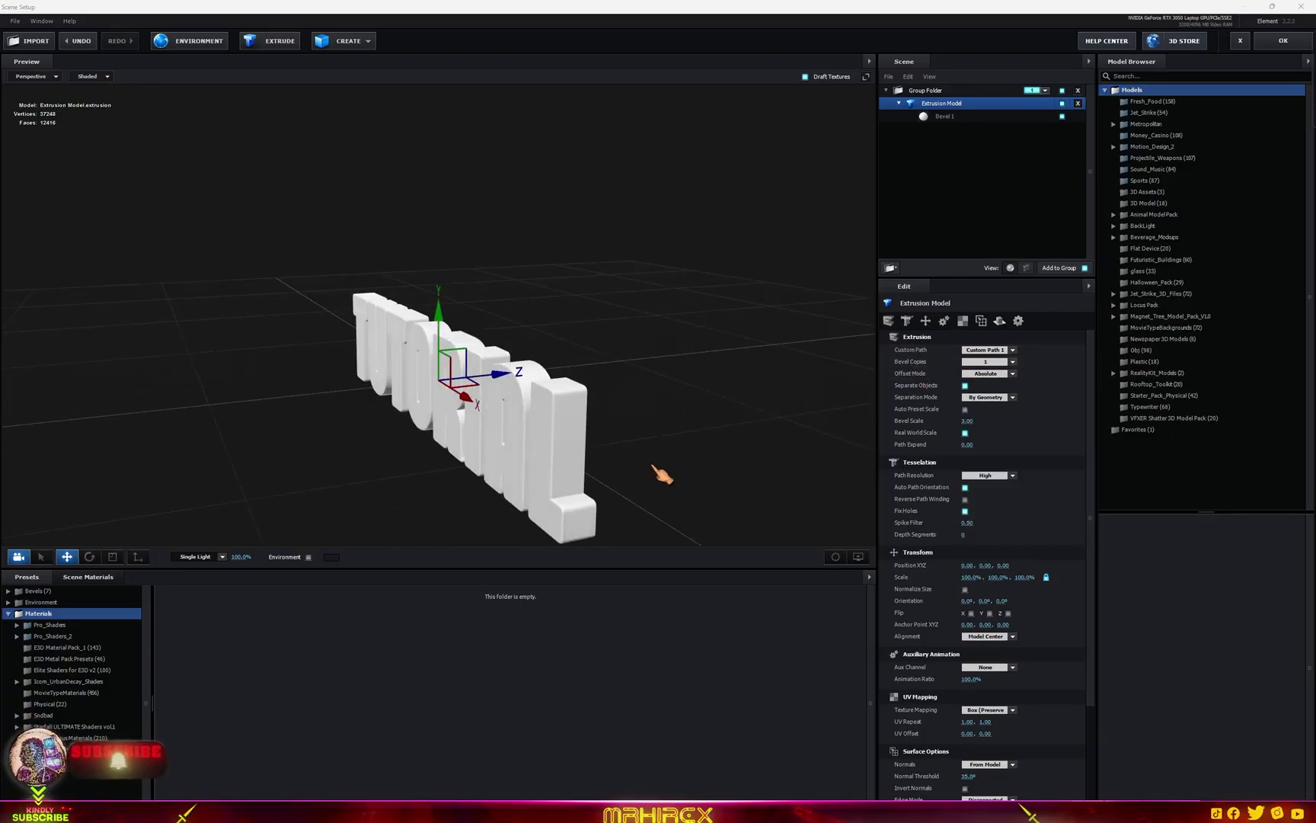
click(990, 362)
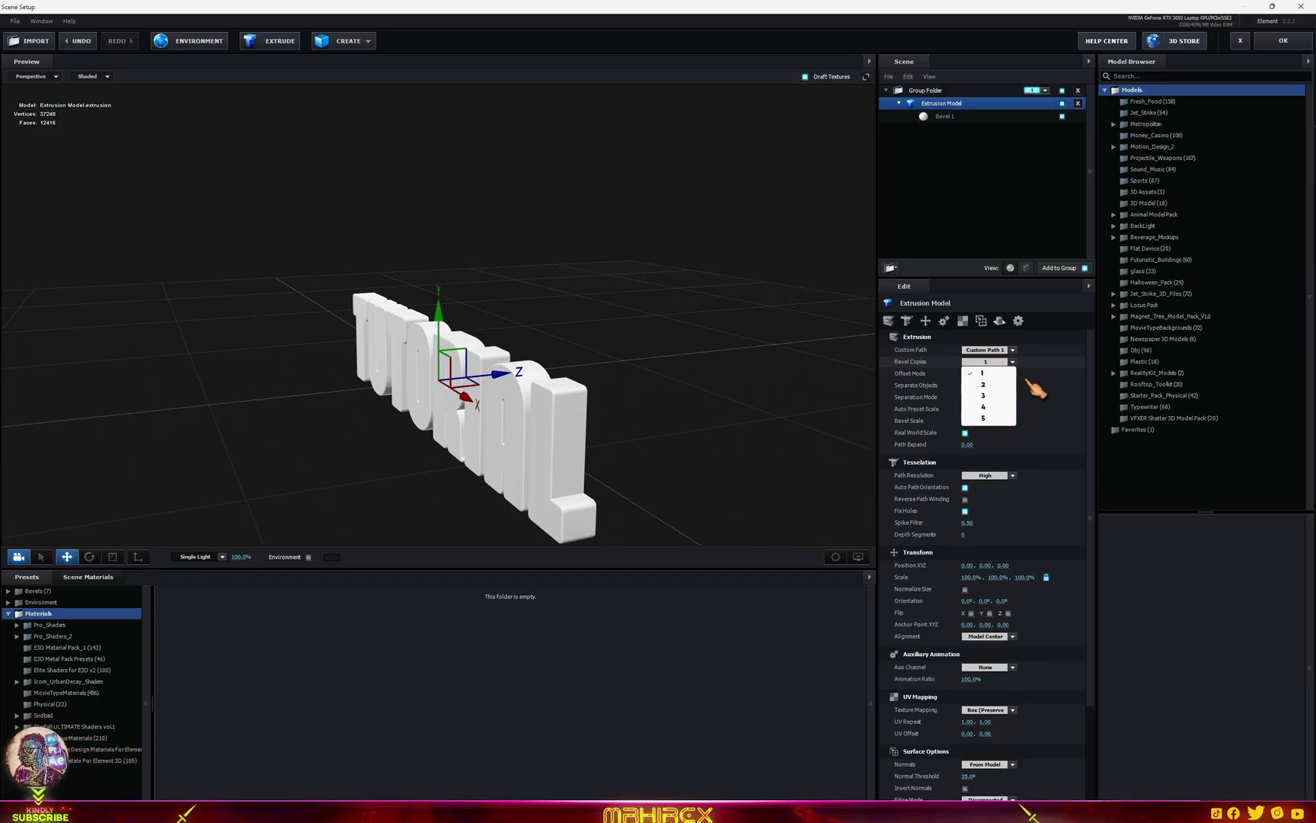
click(990, 396)
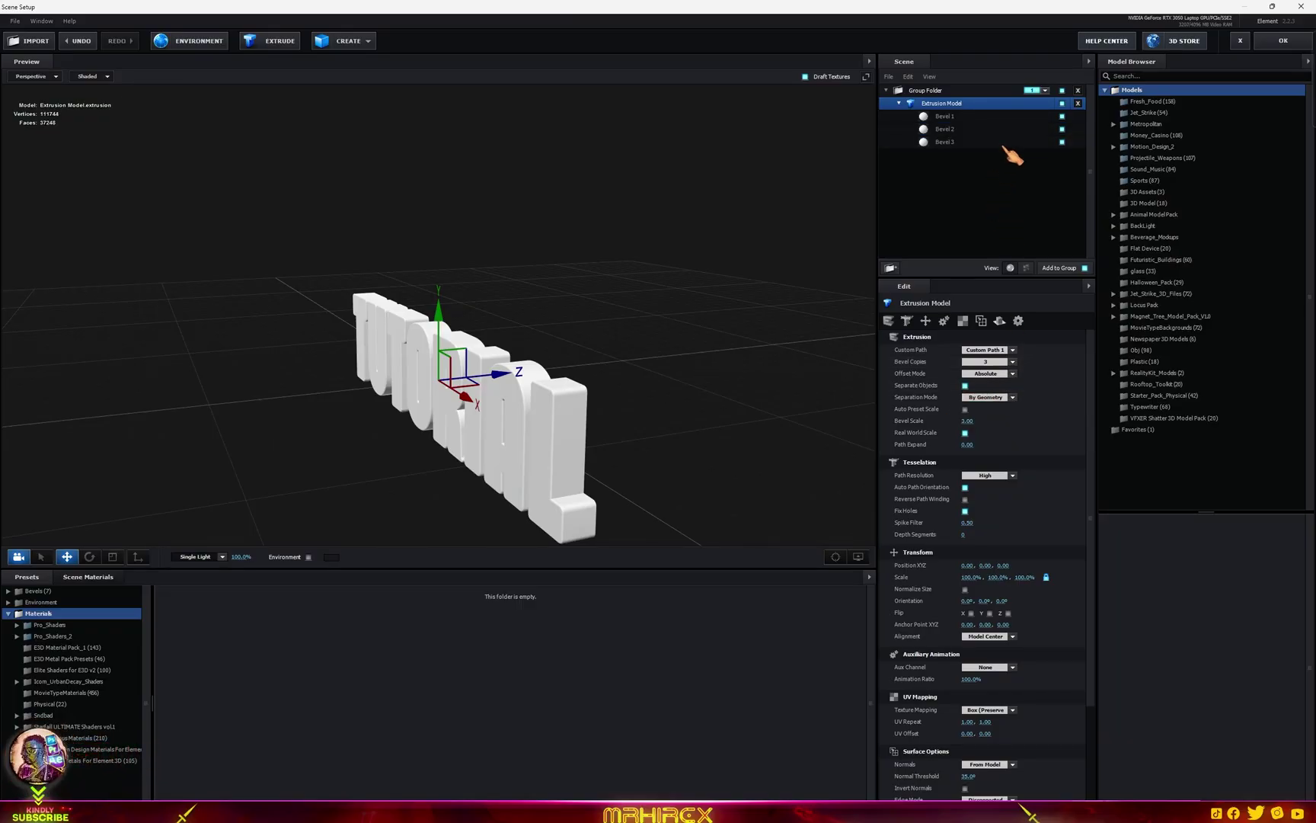
mouse_move(638, 432)
mouse_down()
mouse_move(755, 432)
mouse_move(630, 436)
mouse_up()
mouse_move(547, 477)
mouse_down()
mouse_move(626, 485)
mouse_move(550, 460)
mouse_up()
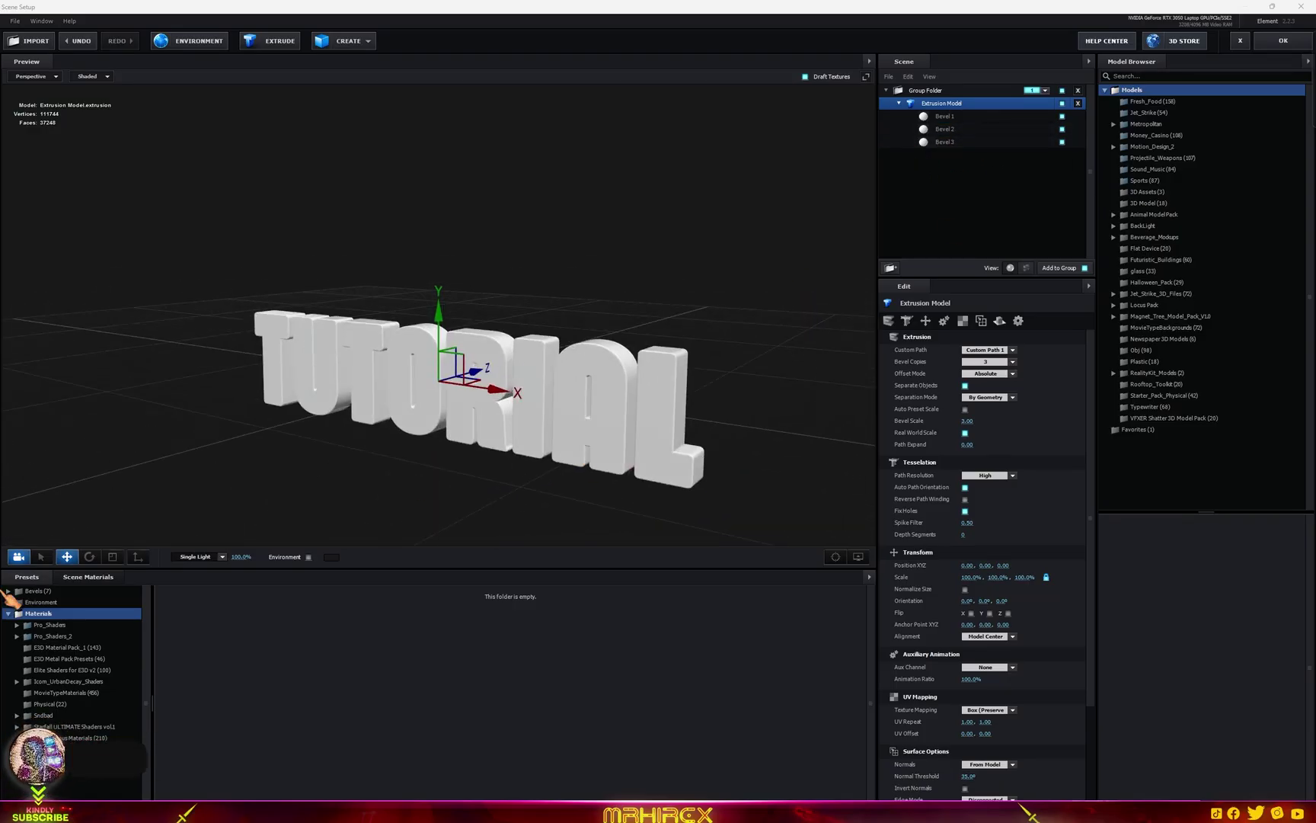
Drag clean_metal_clean_gold, clean_metal_brushed and metal_pannel_illum from Metal presets onto Bevels 1, 2 and 3
click(9, 592)
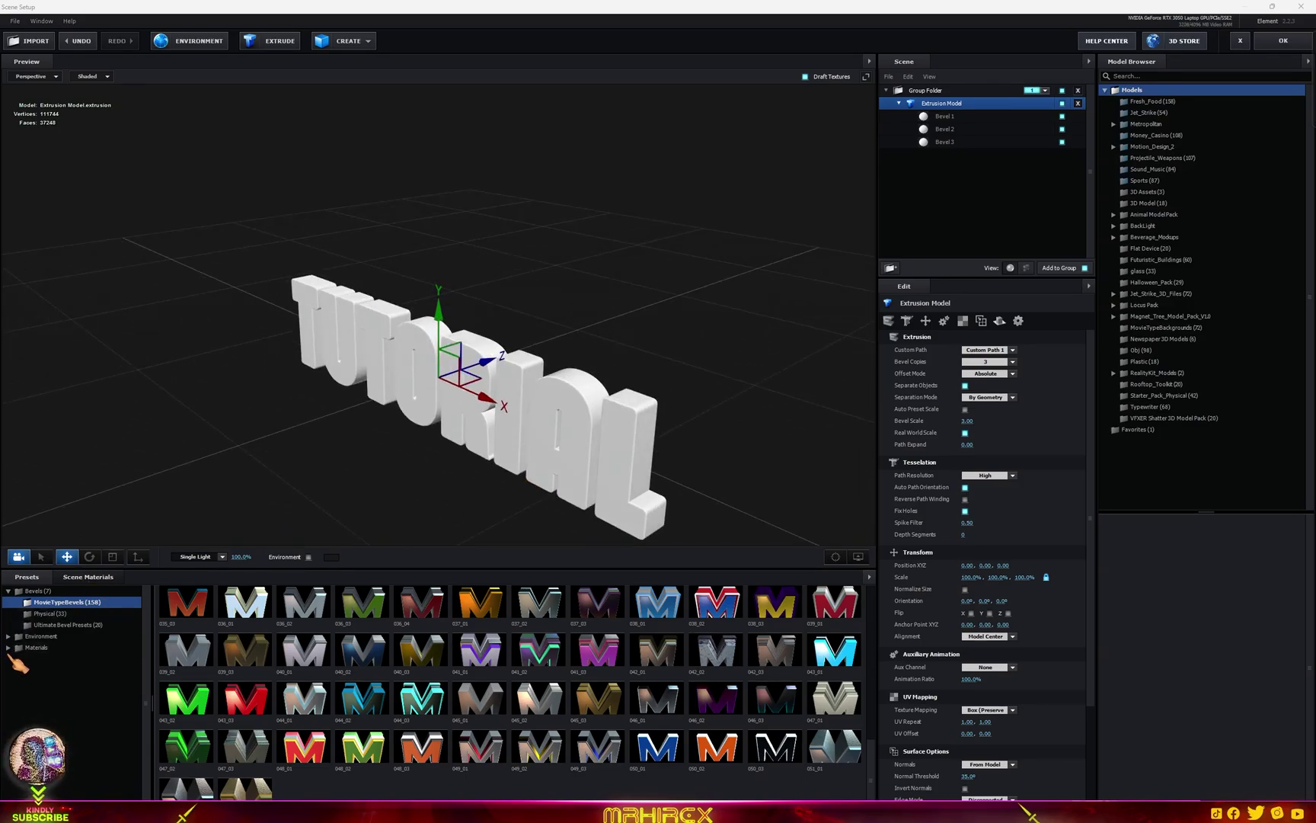
click(14, 648)
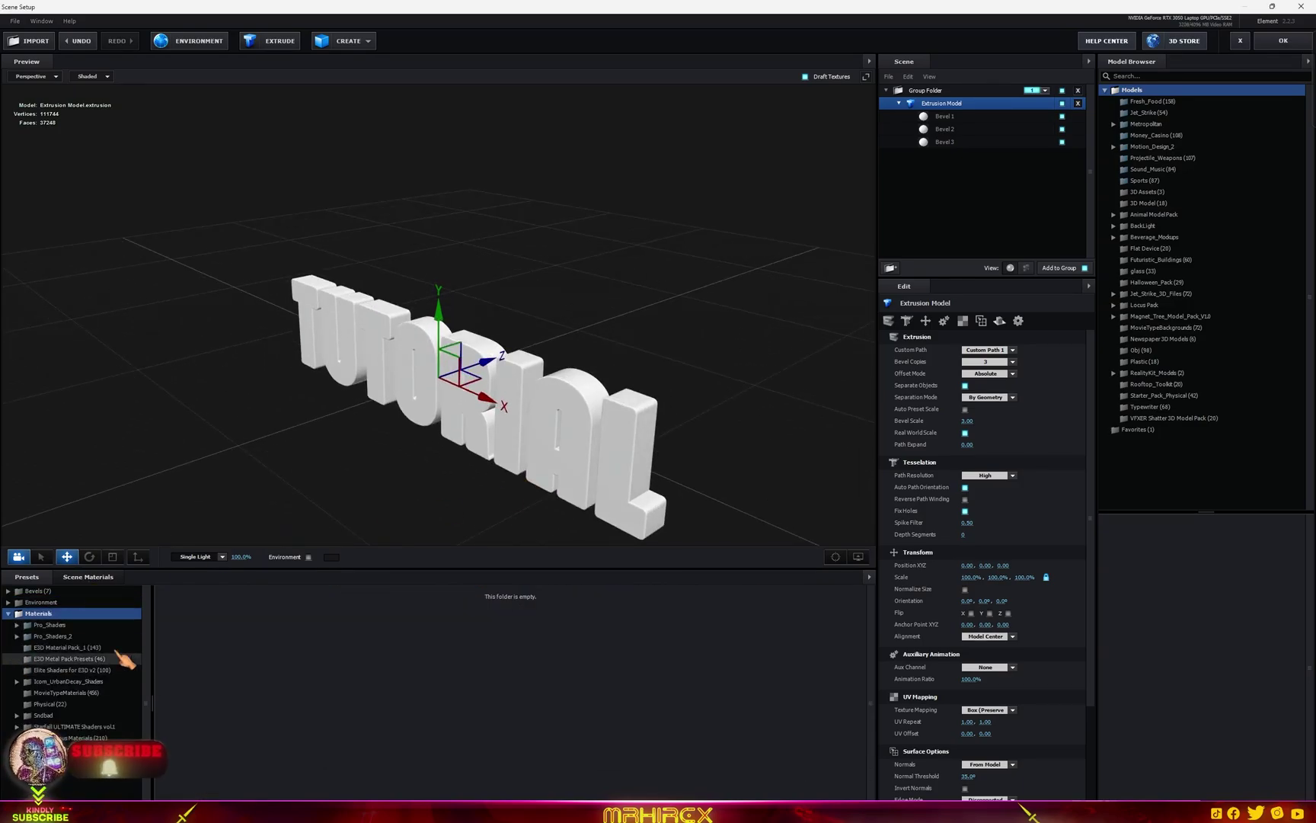
double_click(57, 636)
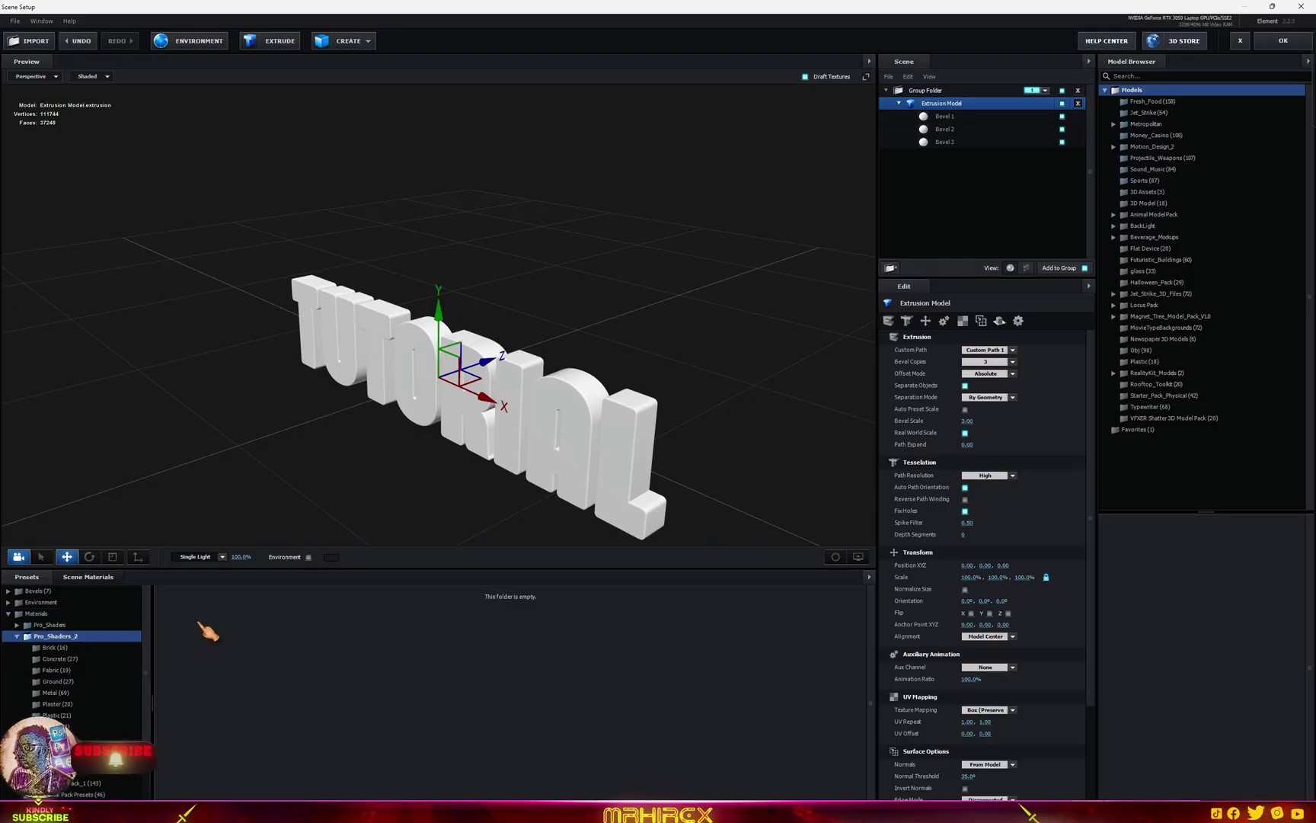
click(76, 693)
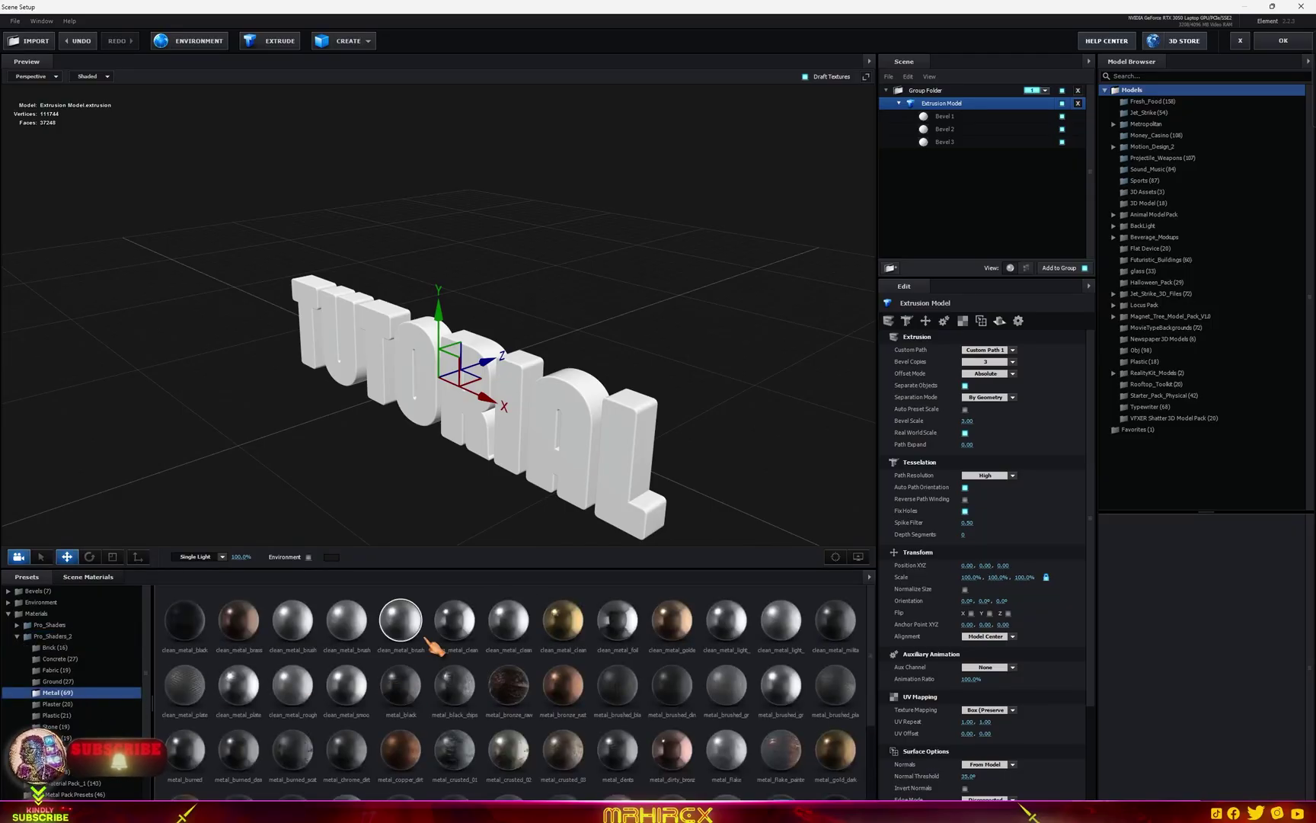
drag(560, 621, 961, 131)
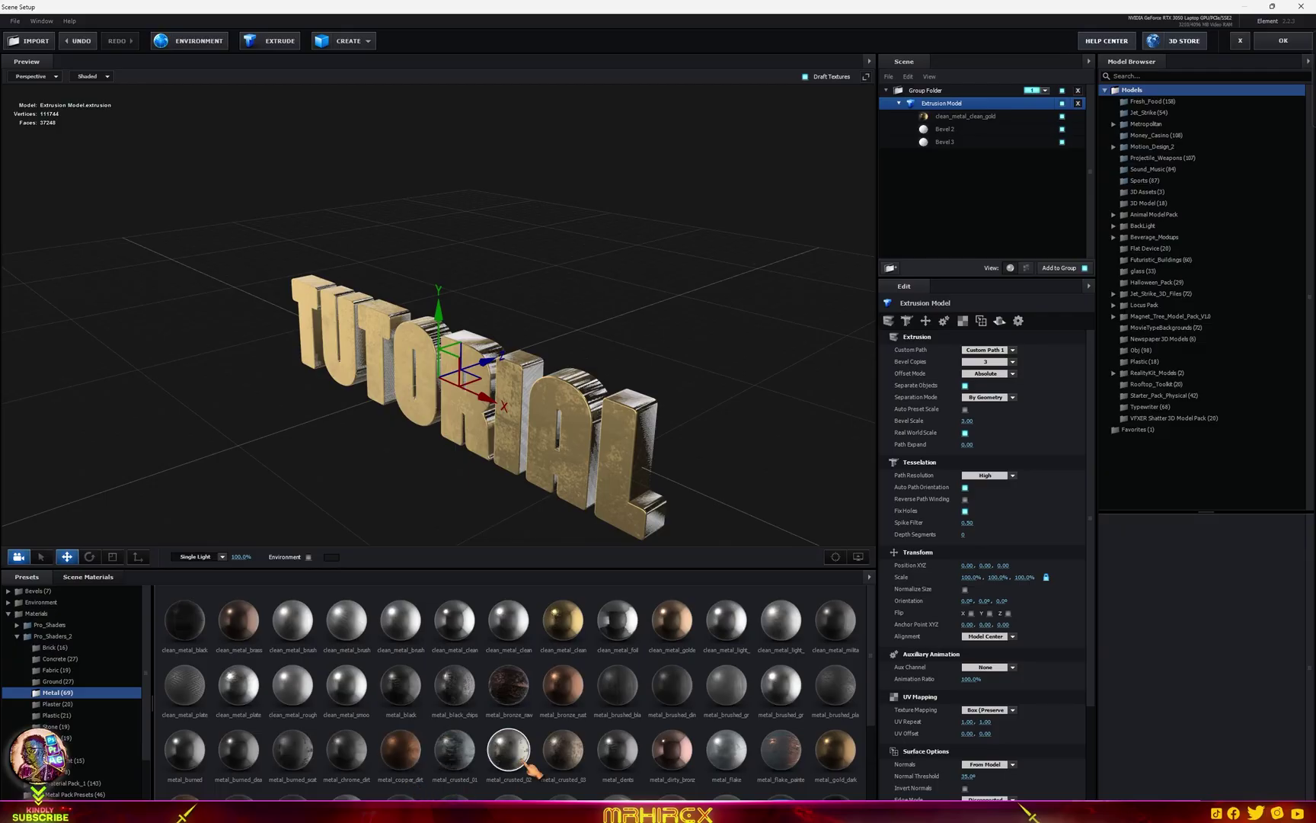
scroll(495, 739, down, 1)
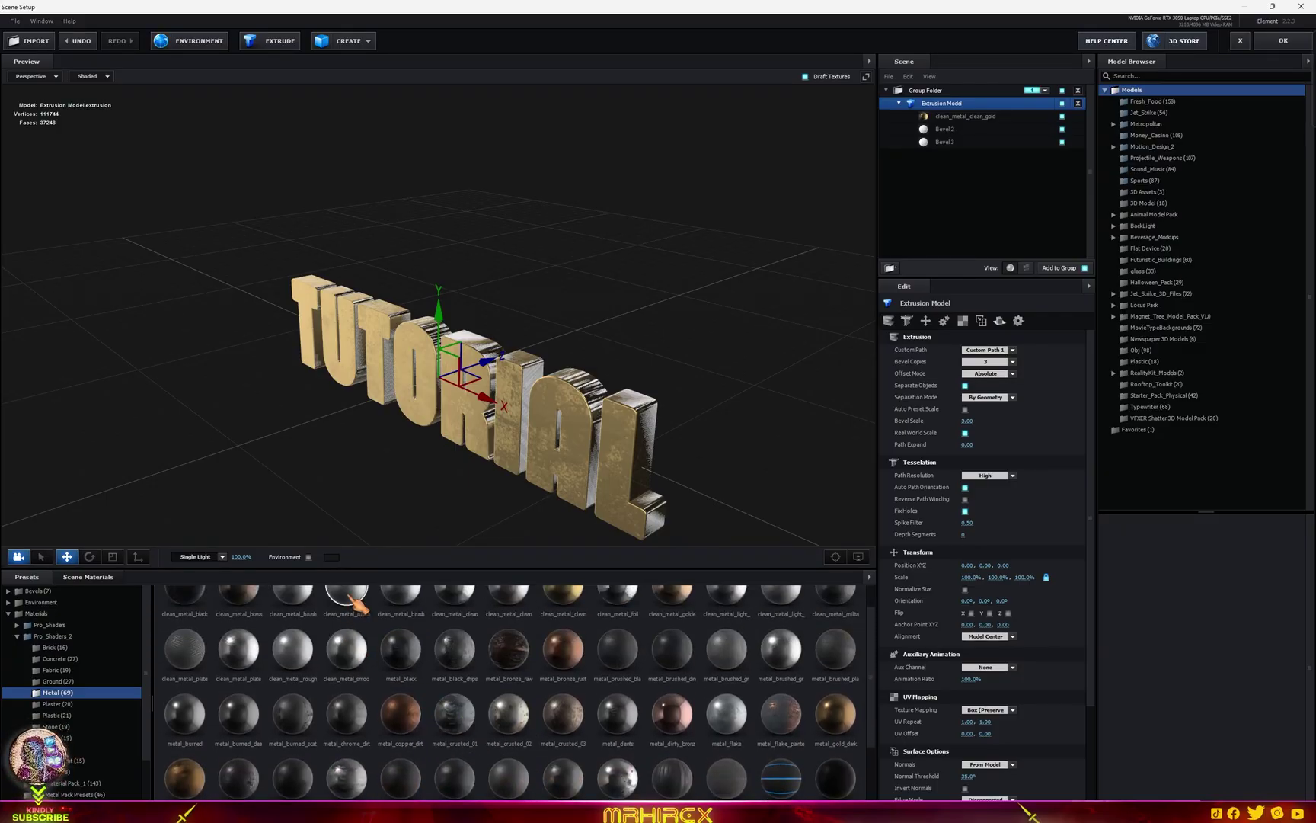
drag(357, 602, 988, 134)
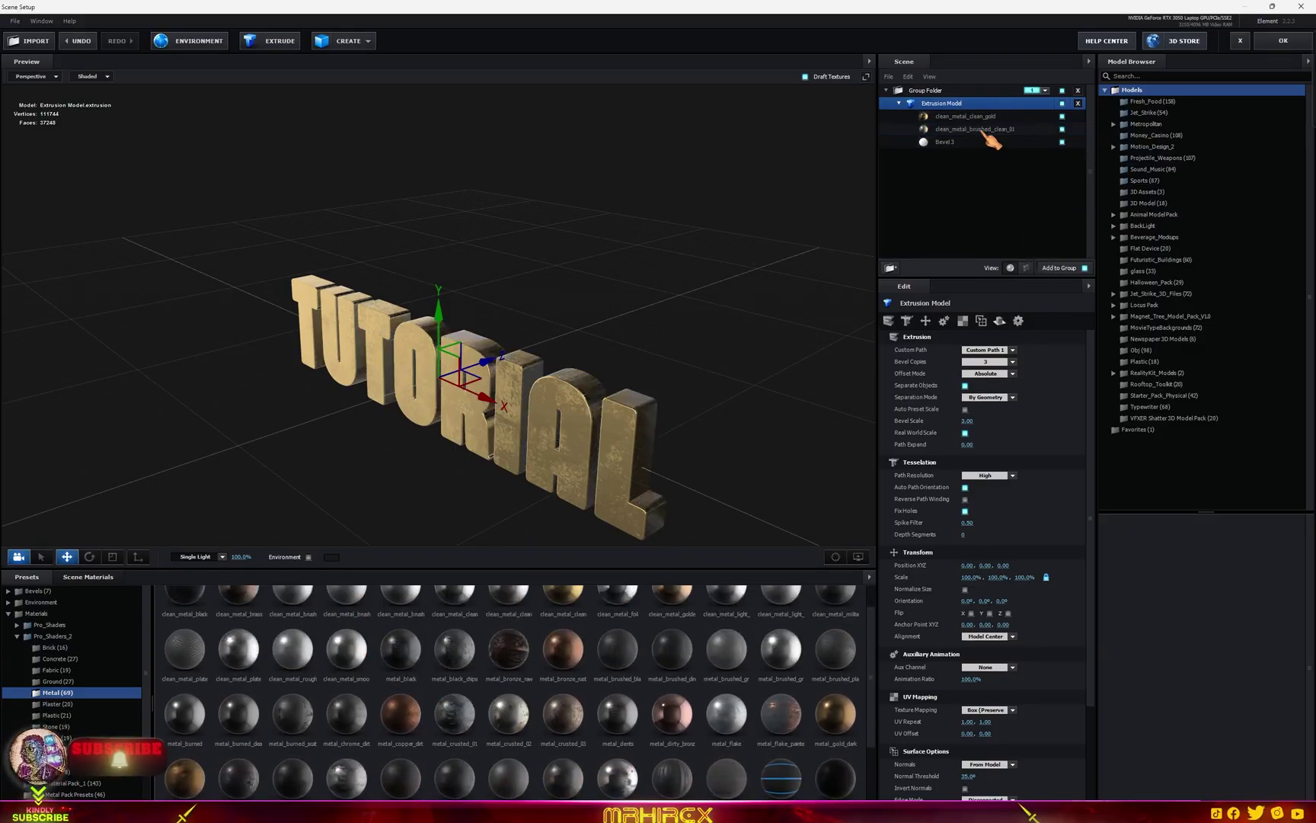
scroll(485, 628, down, 2)
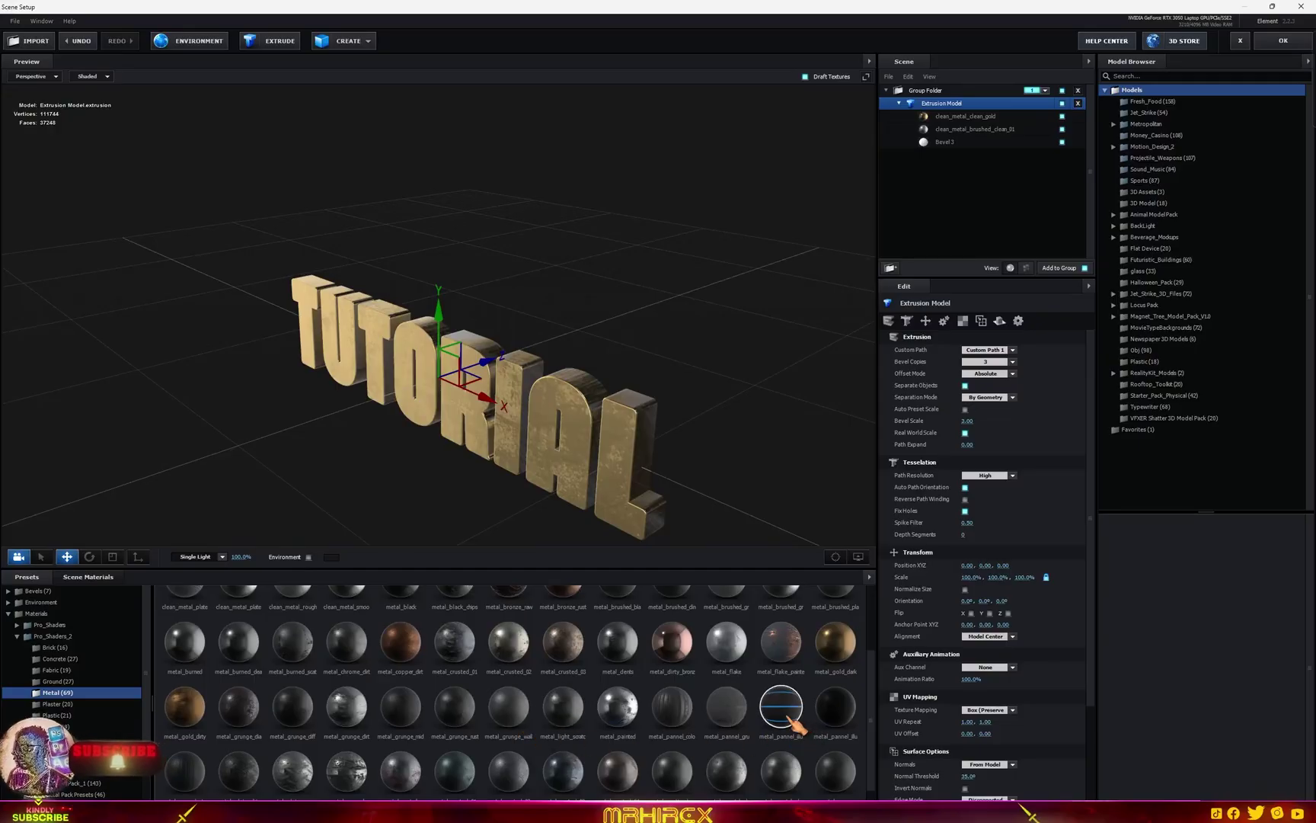
drag(790, 712, 976, 145)
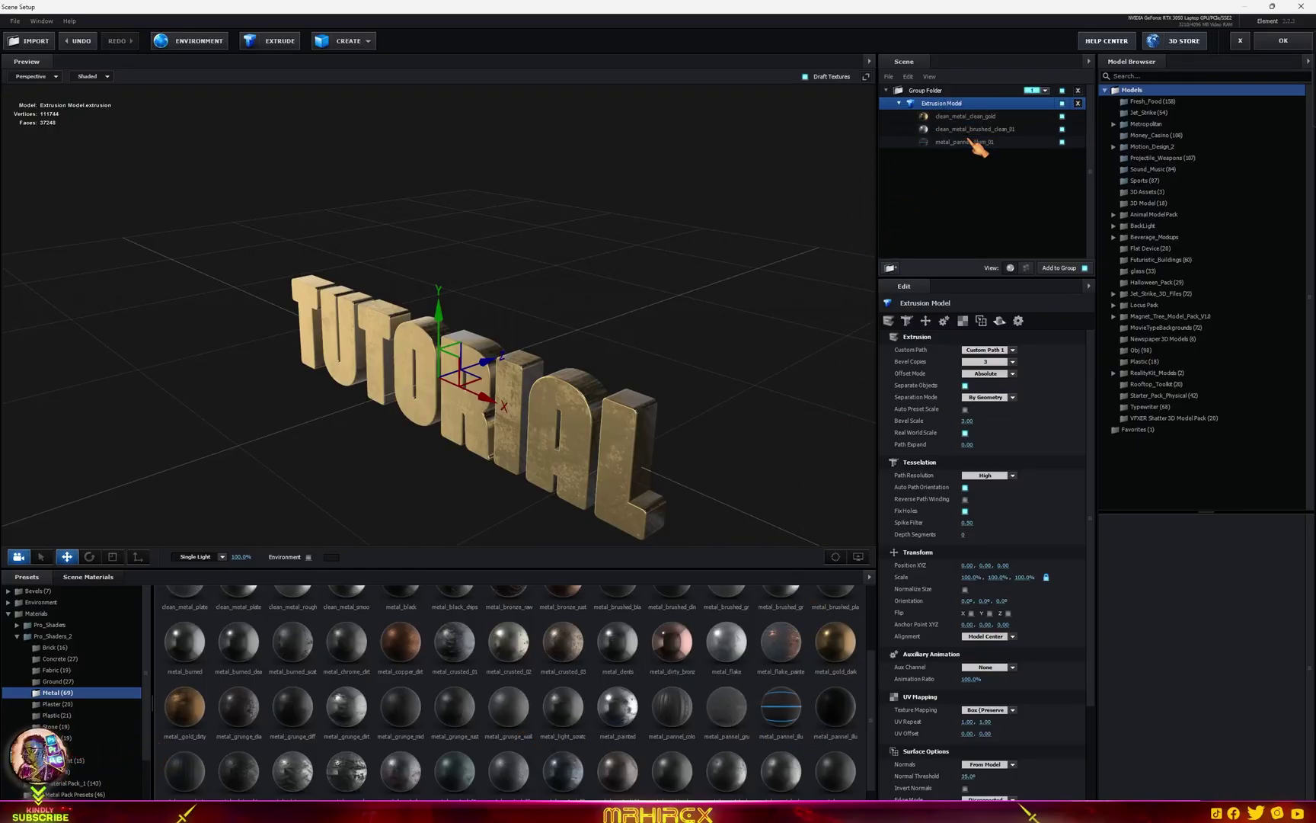
drag(576, 473, 676, 421)
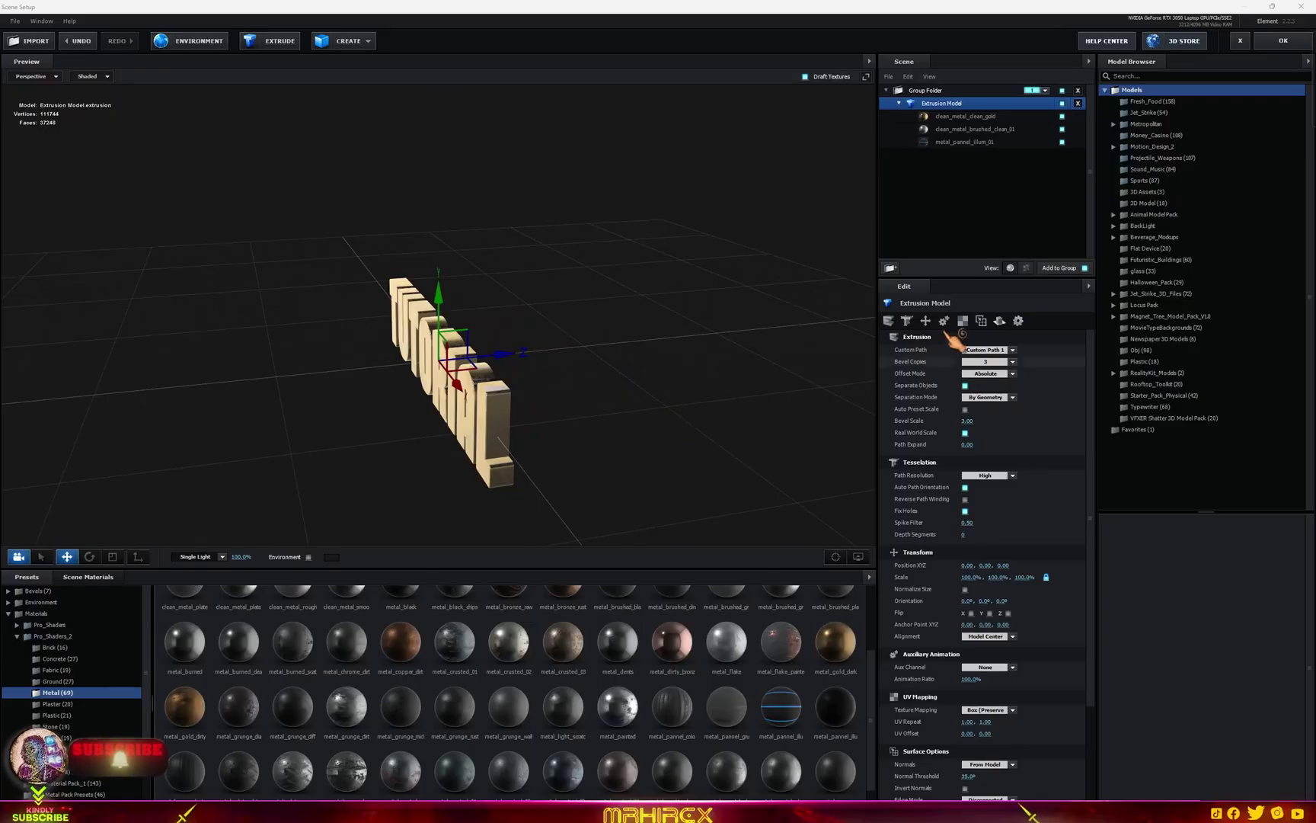
Select the clean_metal_clean_gold bevel and set its Extrude to 0.45 and Expand Edges to -2.04
click(987, 117)
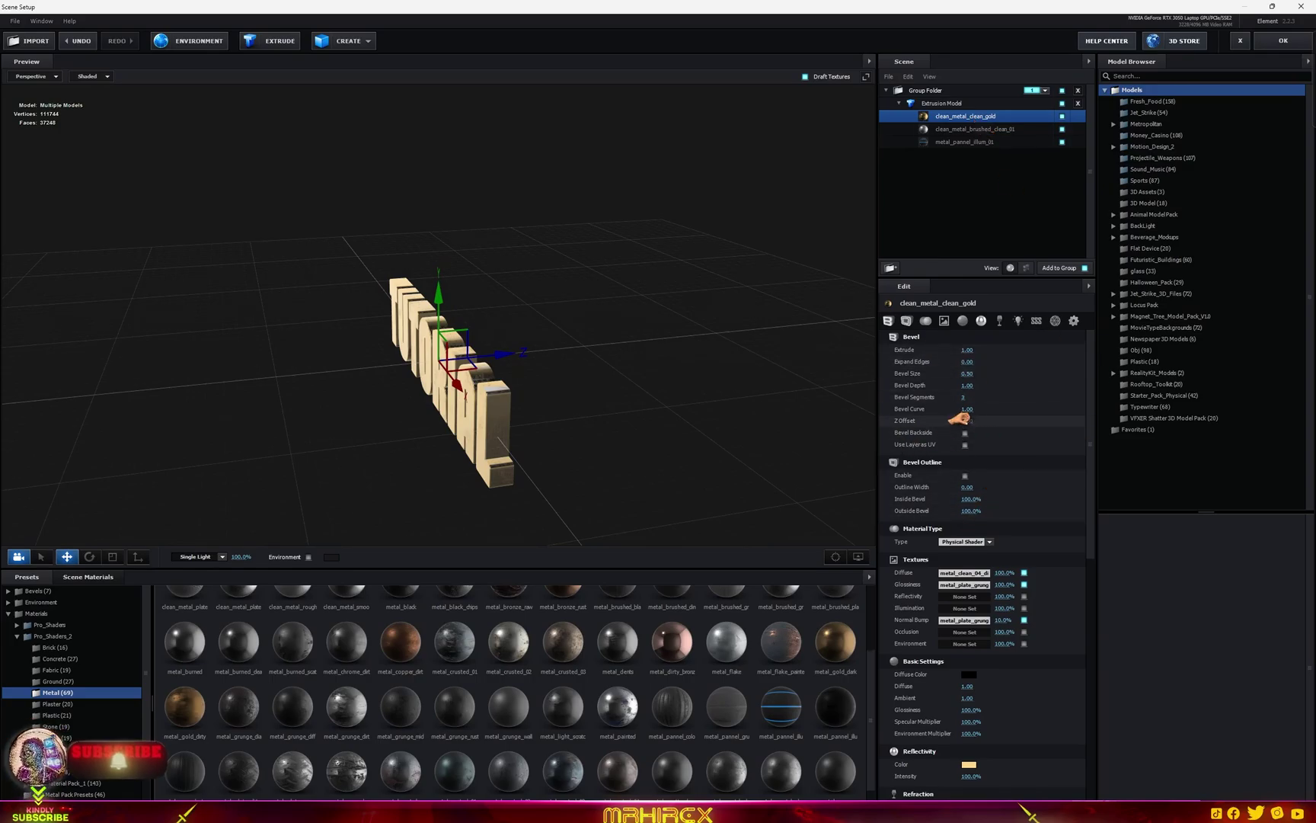
drag(958, 418, 1028, 437)
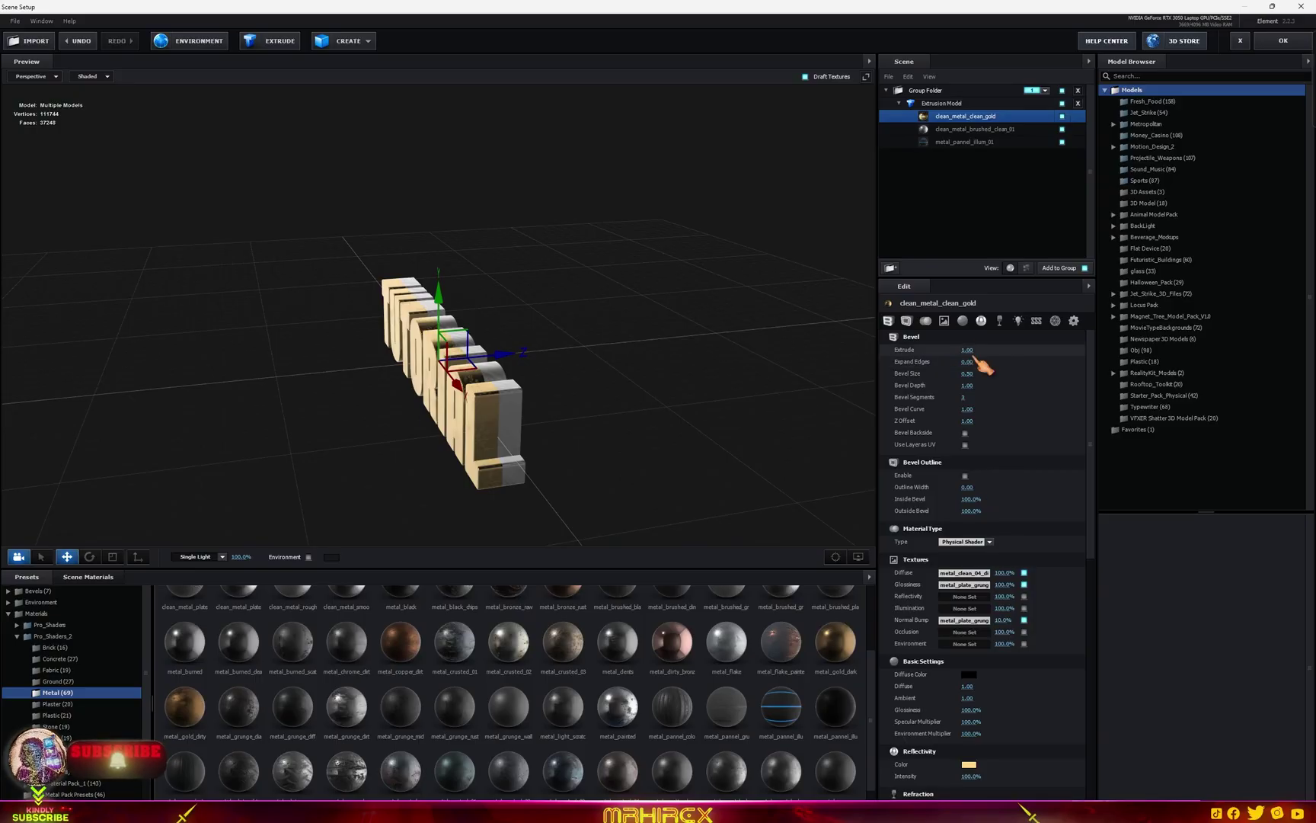
drag(961, 349, 941, 350)
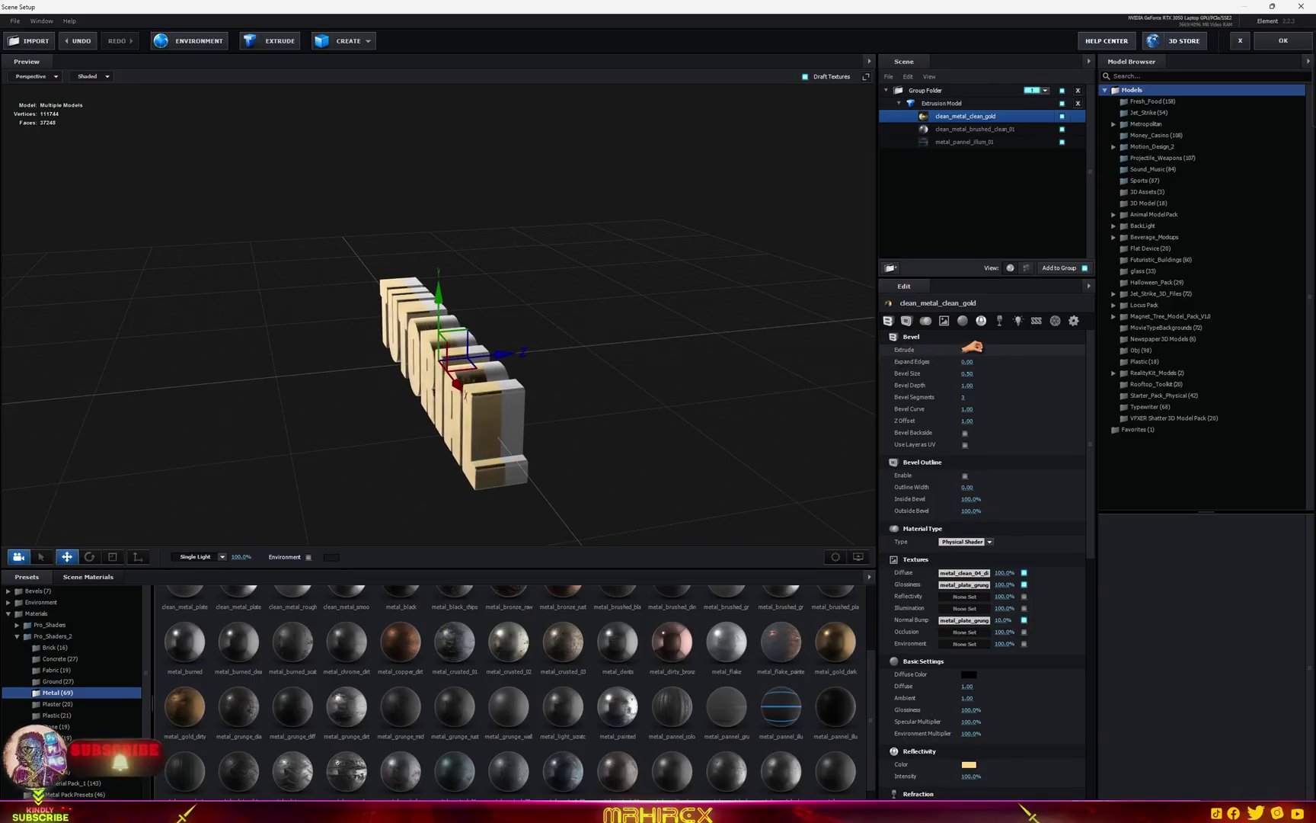
drag(931, 359, 936, 359)
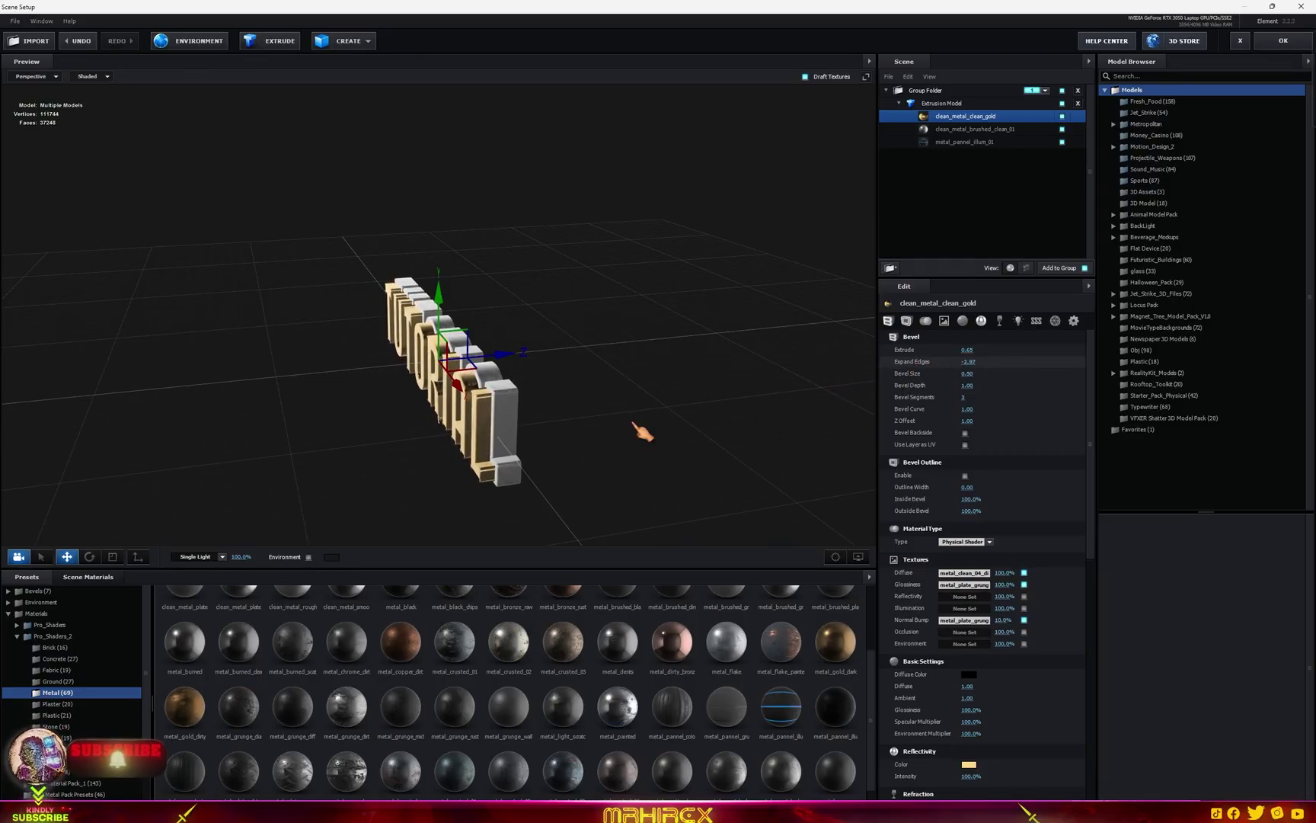
drag(633, 423, 682, 438)
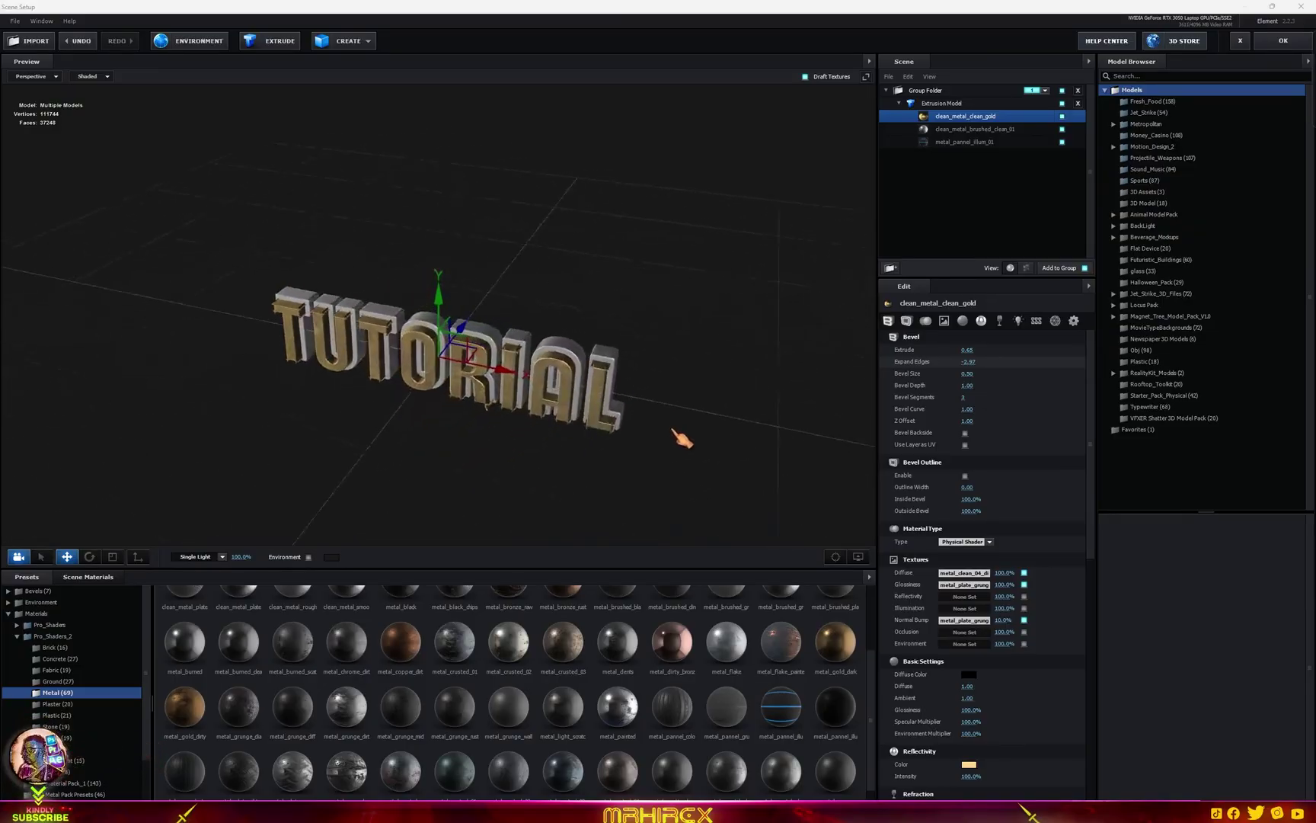
drag(672, 431, 697, 431)
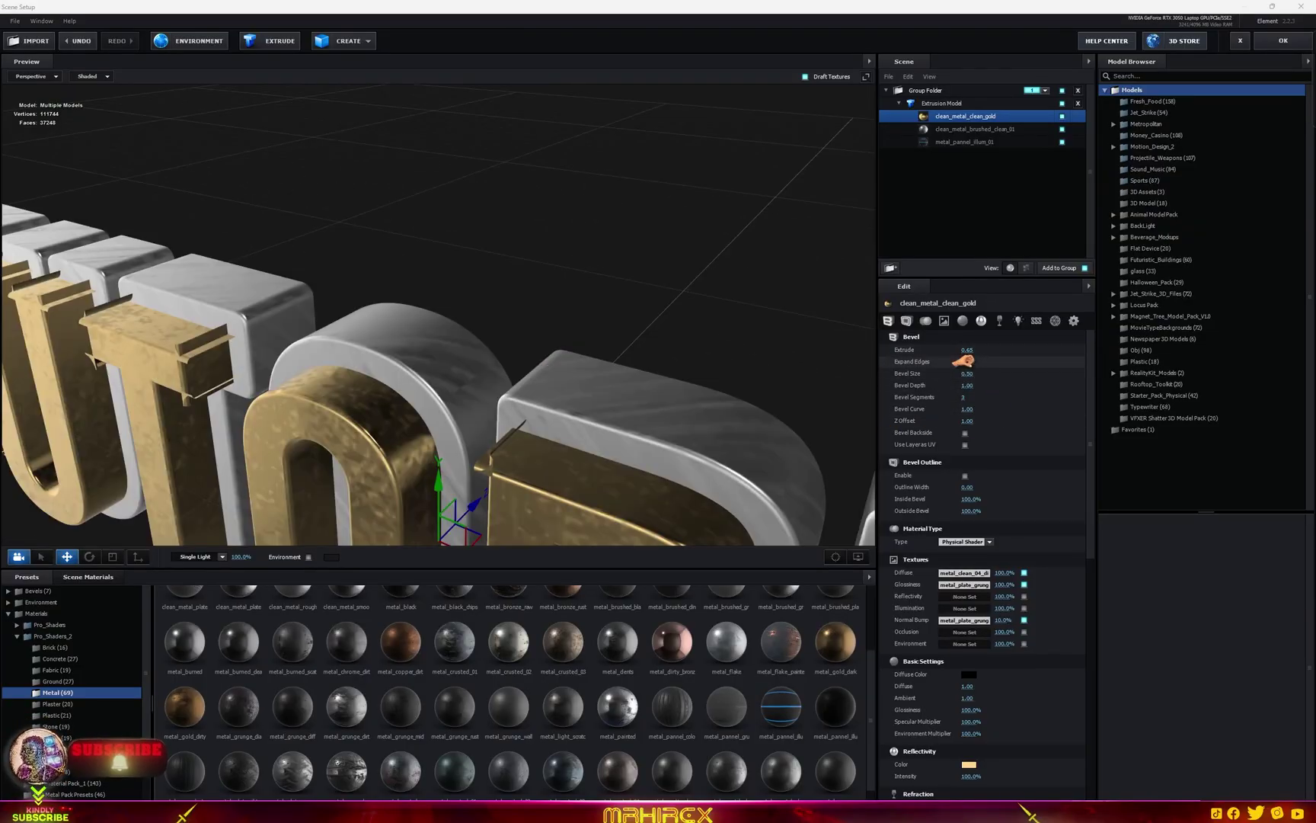
drag(964, 361, 1018, 369)
drag(646, 396, 610, 412)
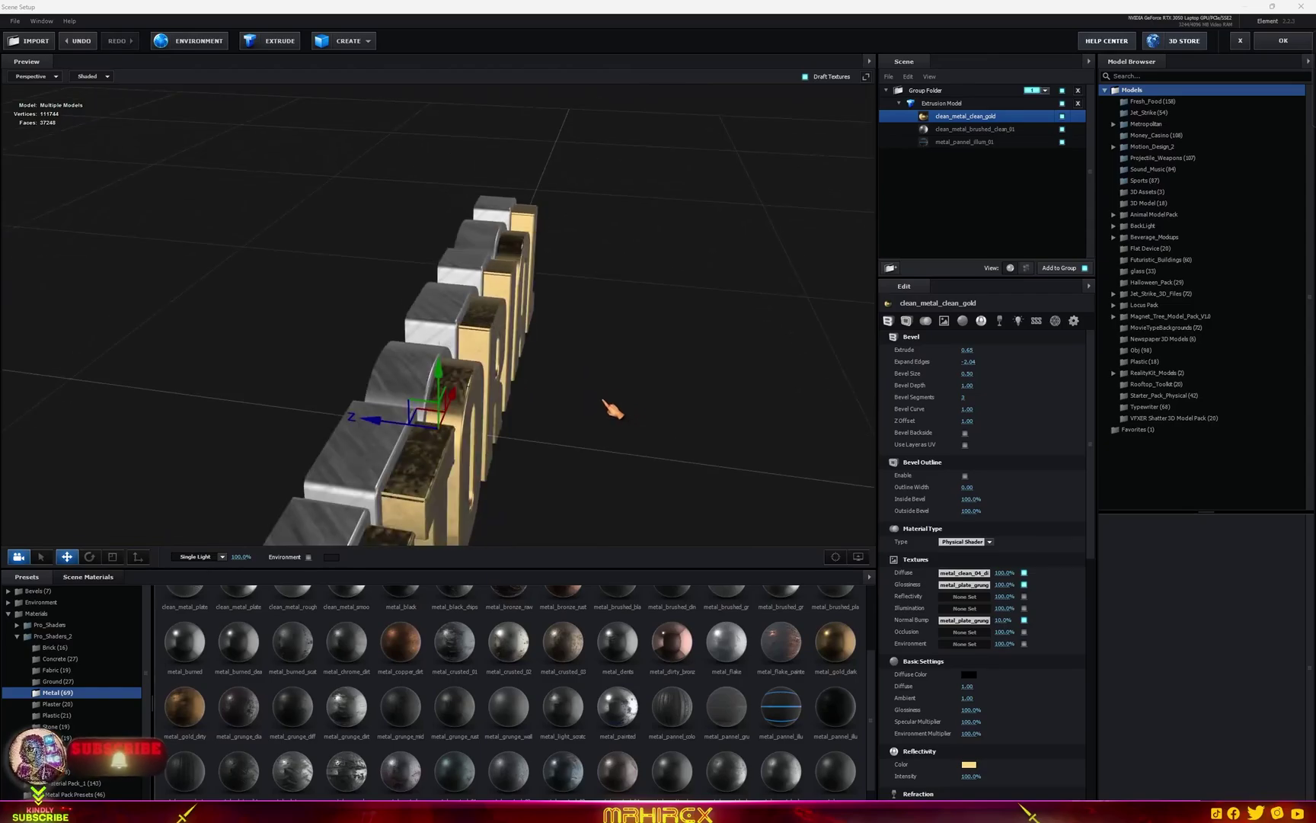
drag(958, 348, 947, 347)
drag(637, 364, 601, 440)
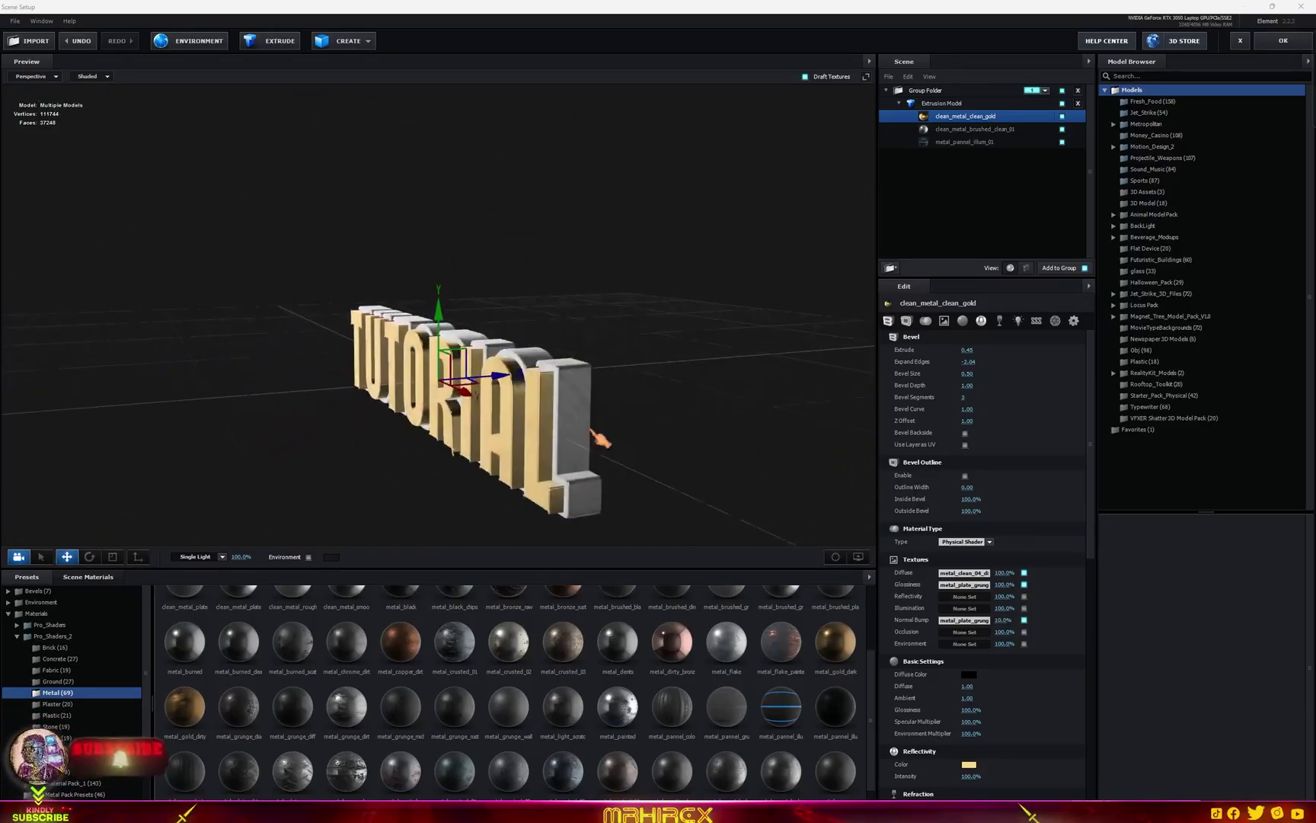
On the metal_pannel_illum_01 bevel, scrub Extrude to 1.45, Expand Edges to 3.26 and Z Offset to -1.15
click(986, 142)
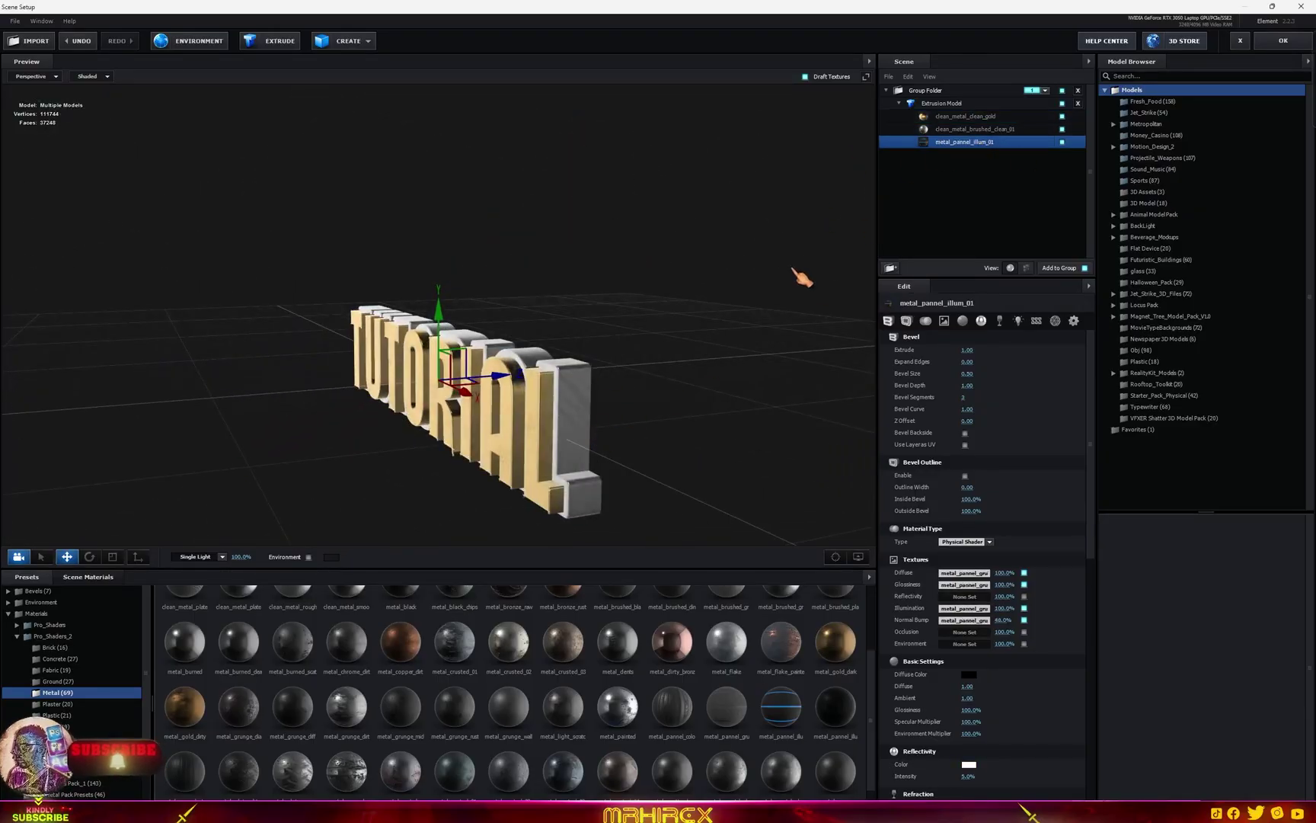
drag(664, 408, 648, 412)
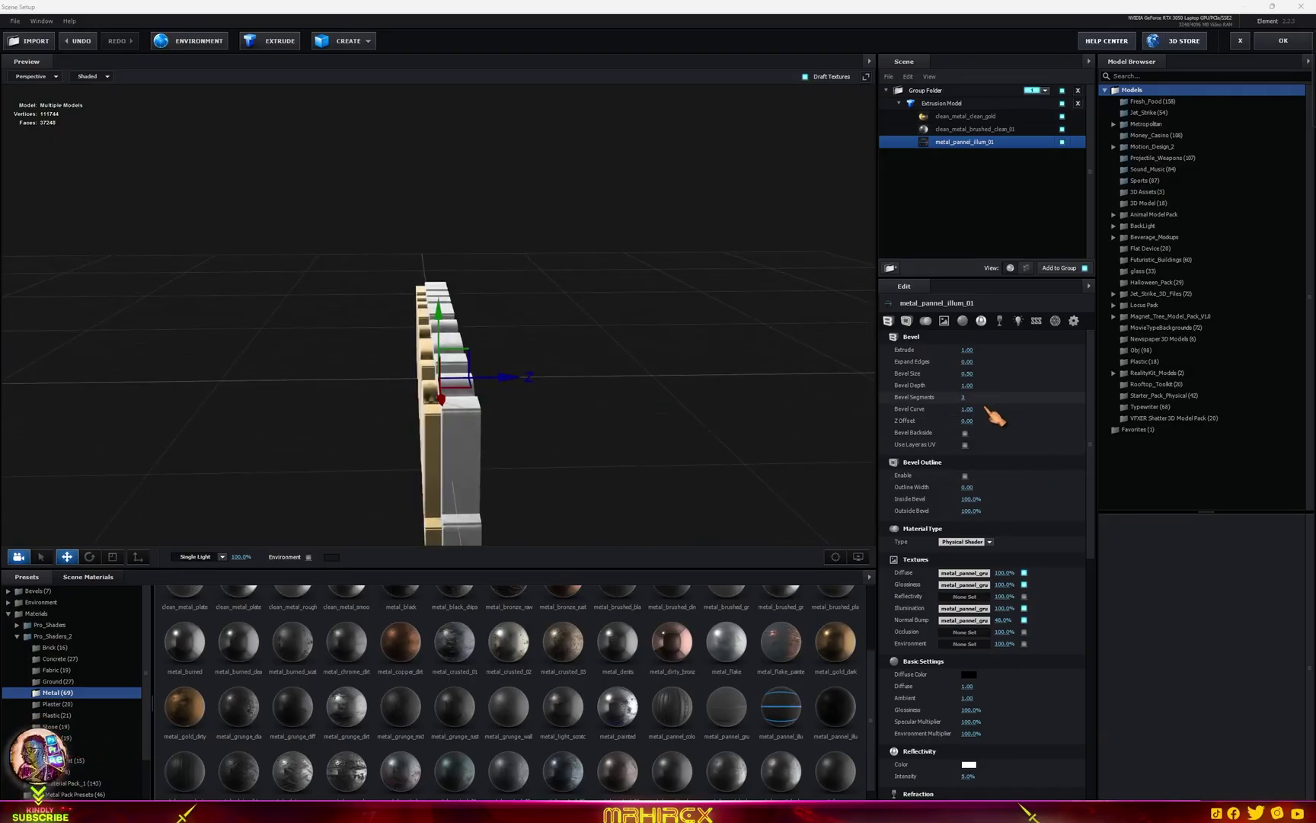
drag(961, 422, 925, 429)
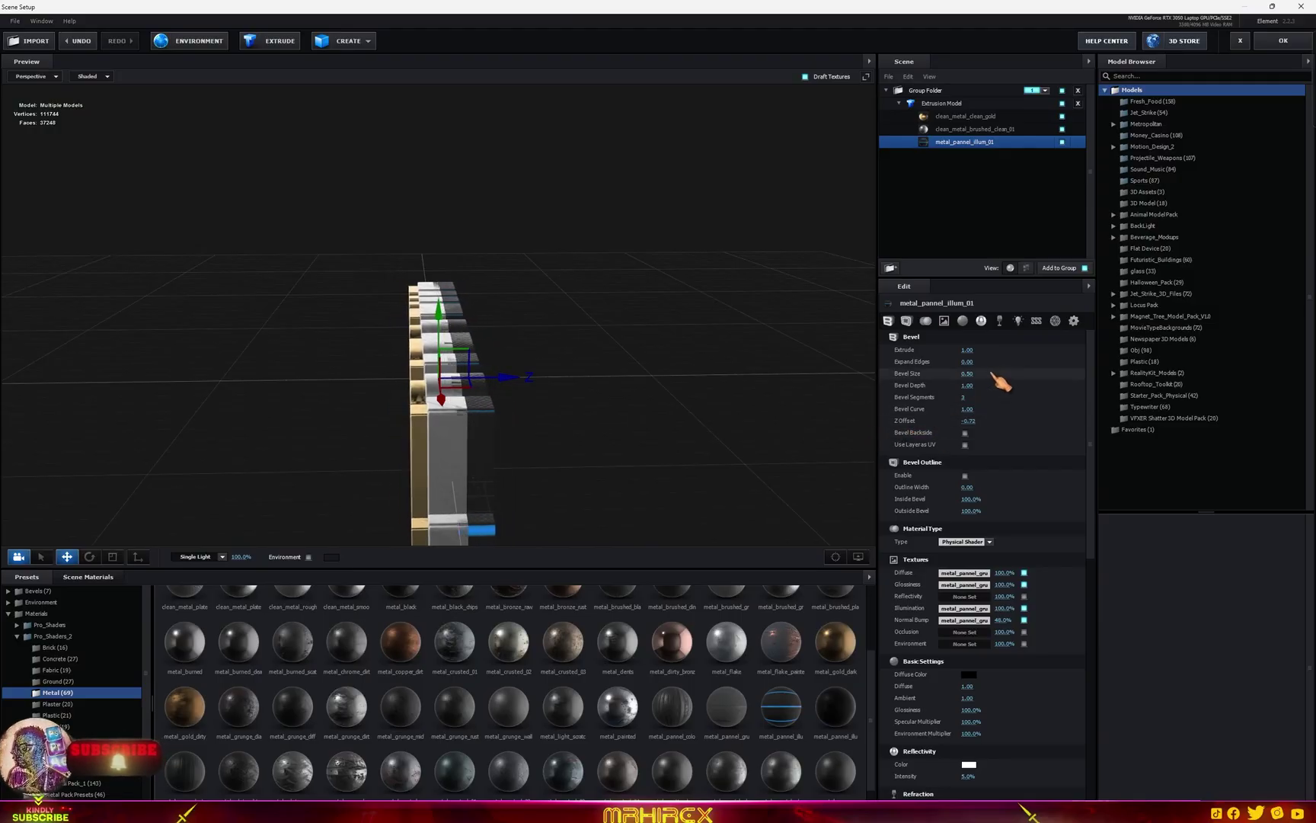
drag(961, 348, 1104, 341)
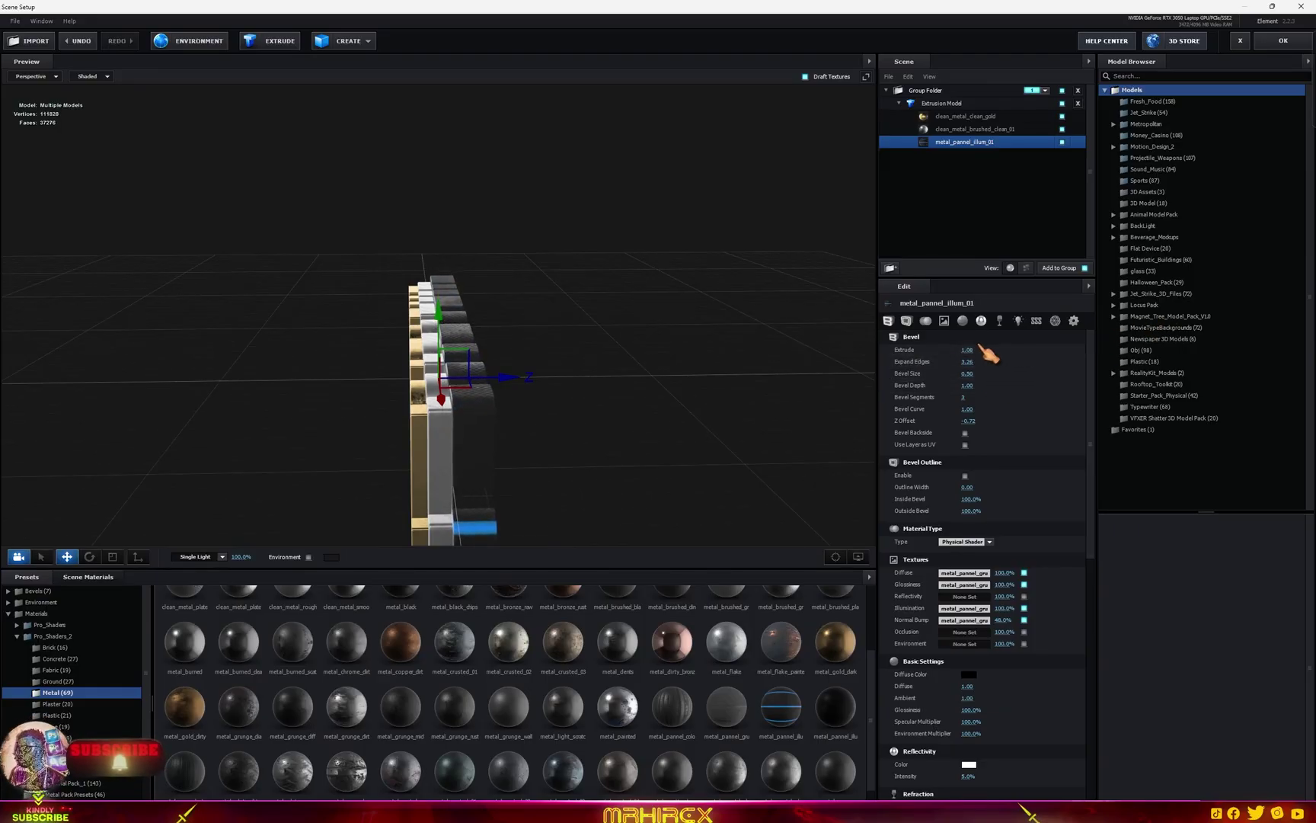
drag(983, 346, 977, 345)
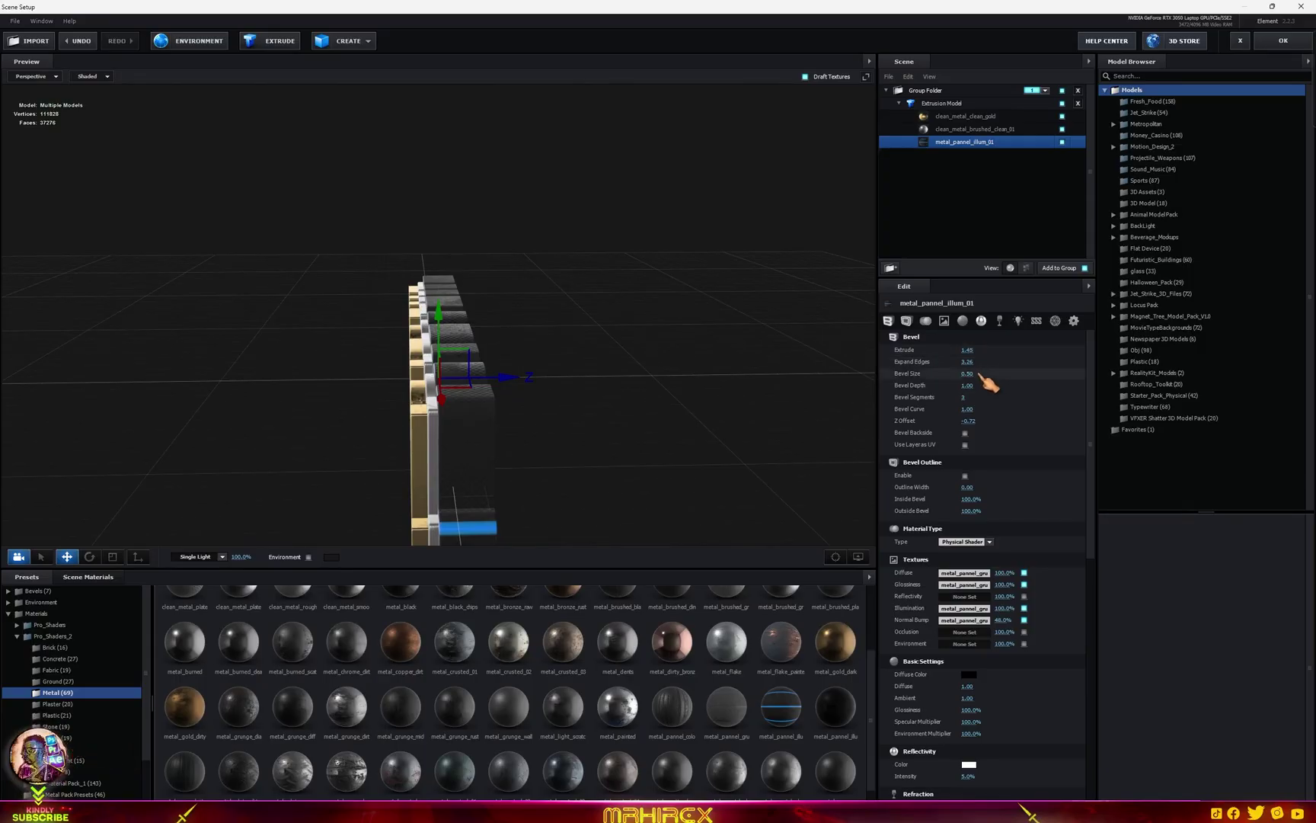
drag(963, 422, 937, 422)
drag(617, 423, 730, 418)
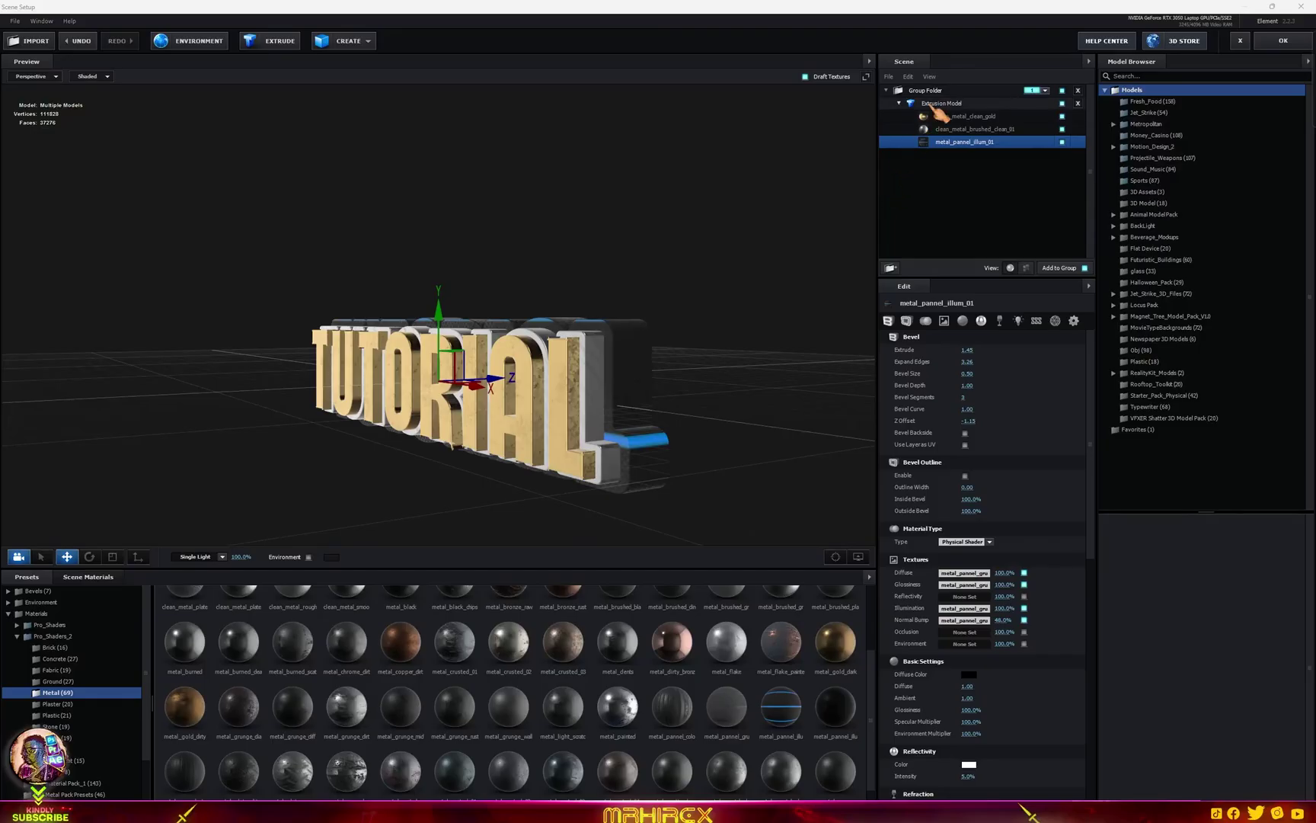
drag(646, 443, 733, 437)
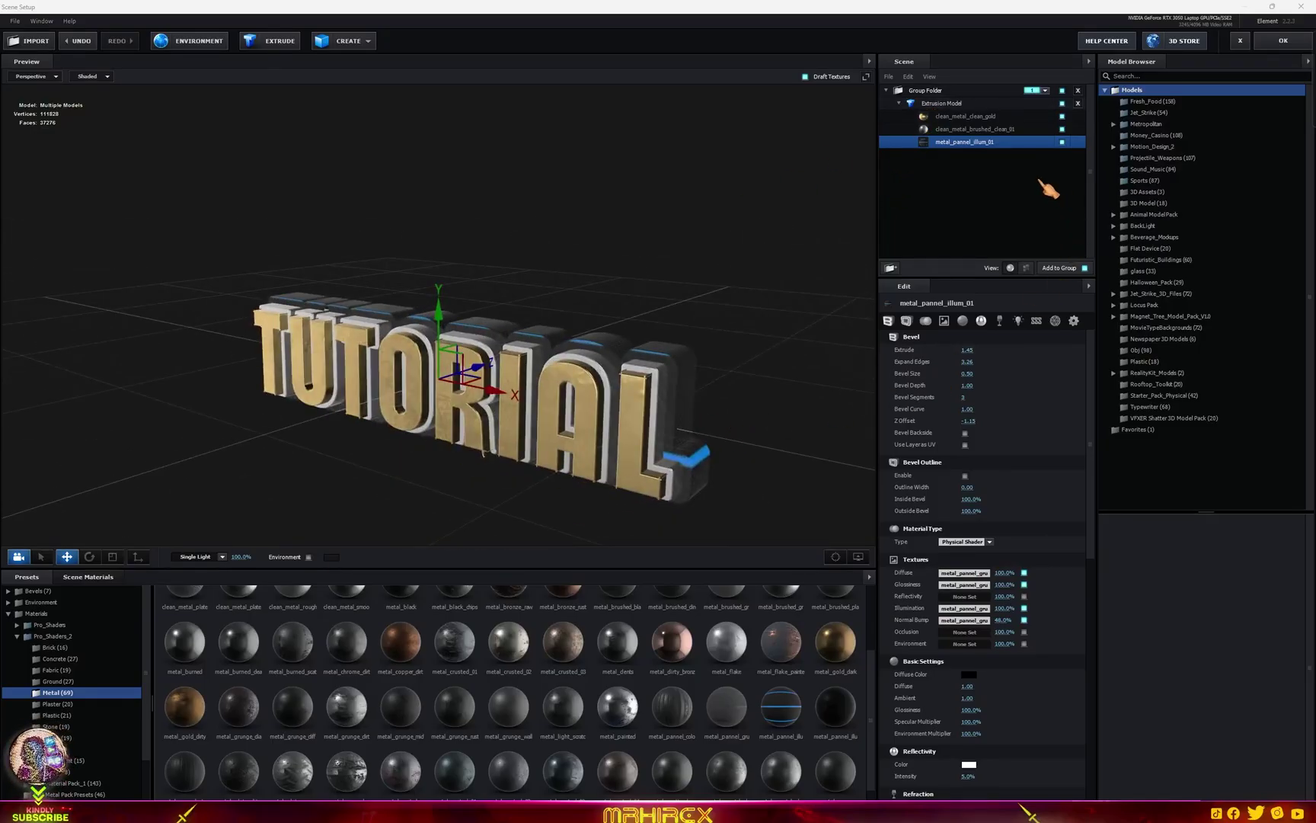
click(950, 105)
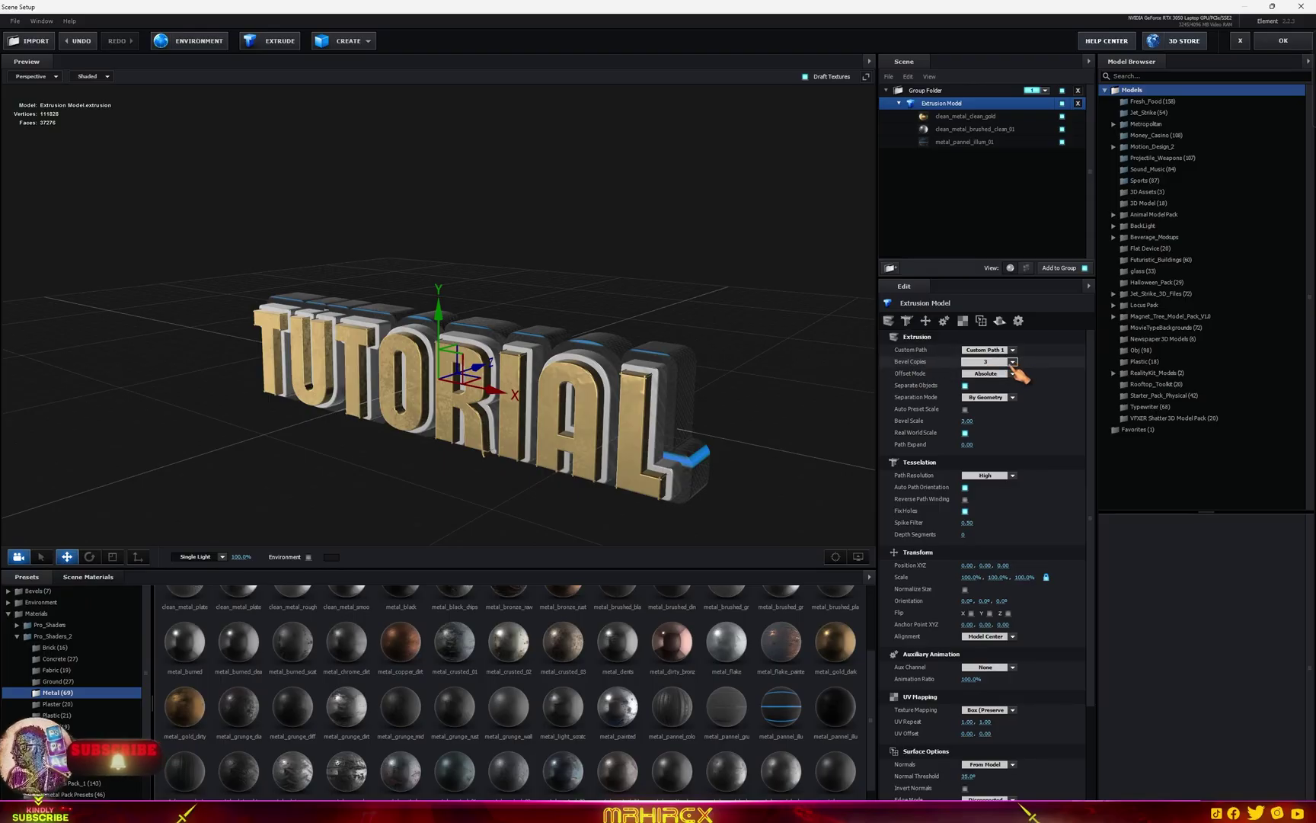
click(1012, 362)
click(1044, 355)
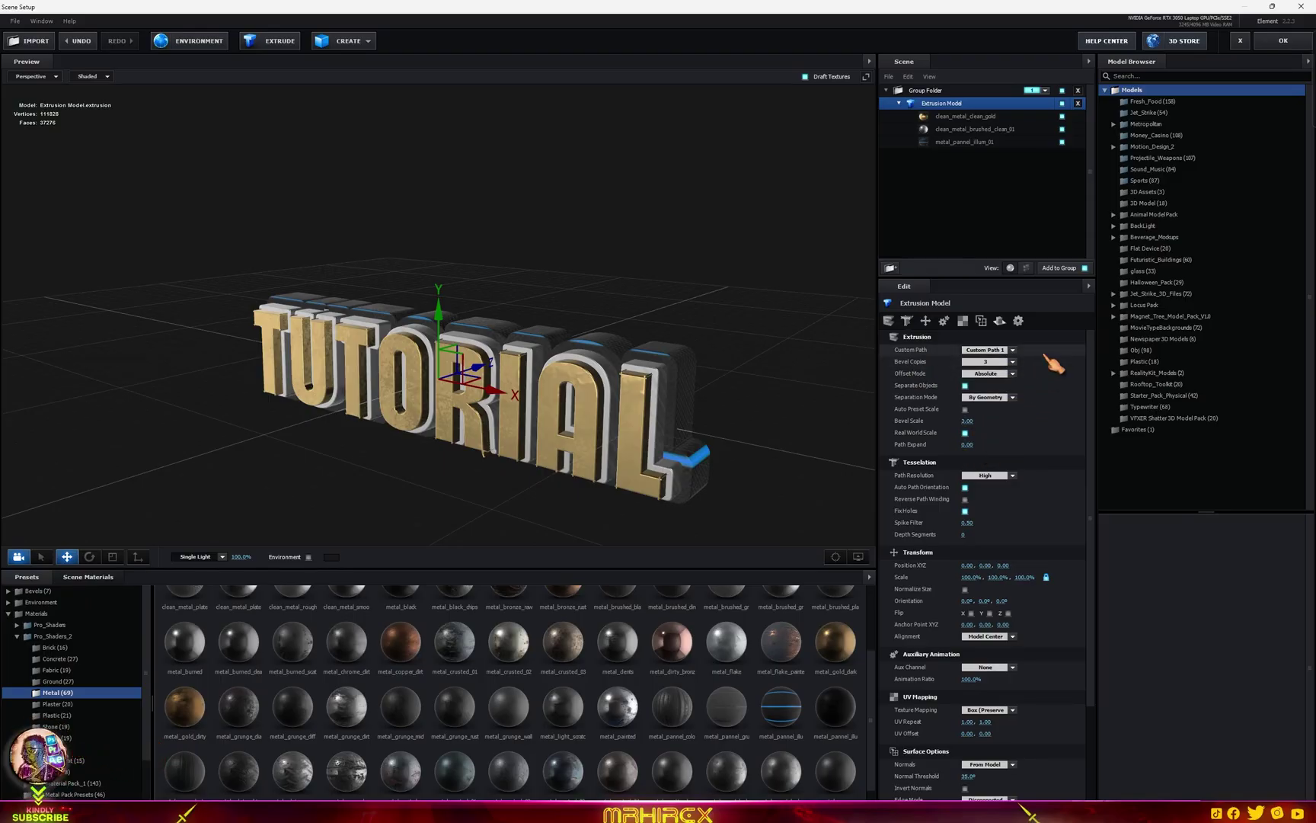
click(950, 117)
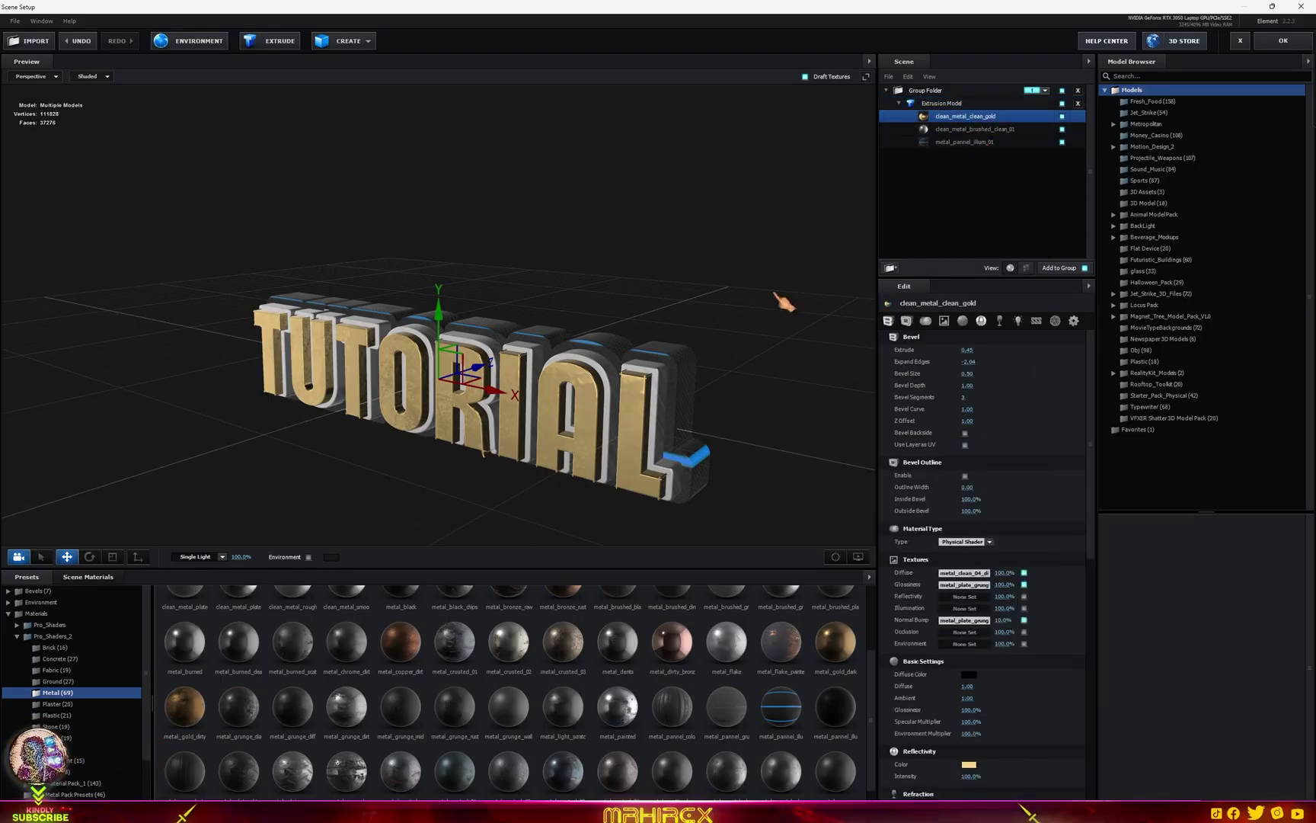
drag(750, 353, 703, 377)
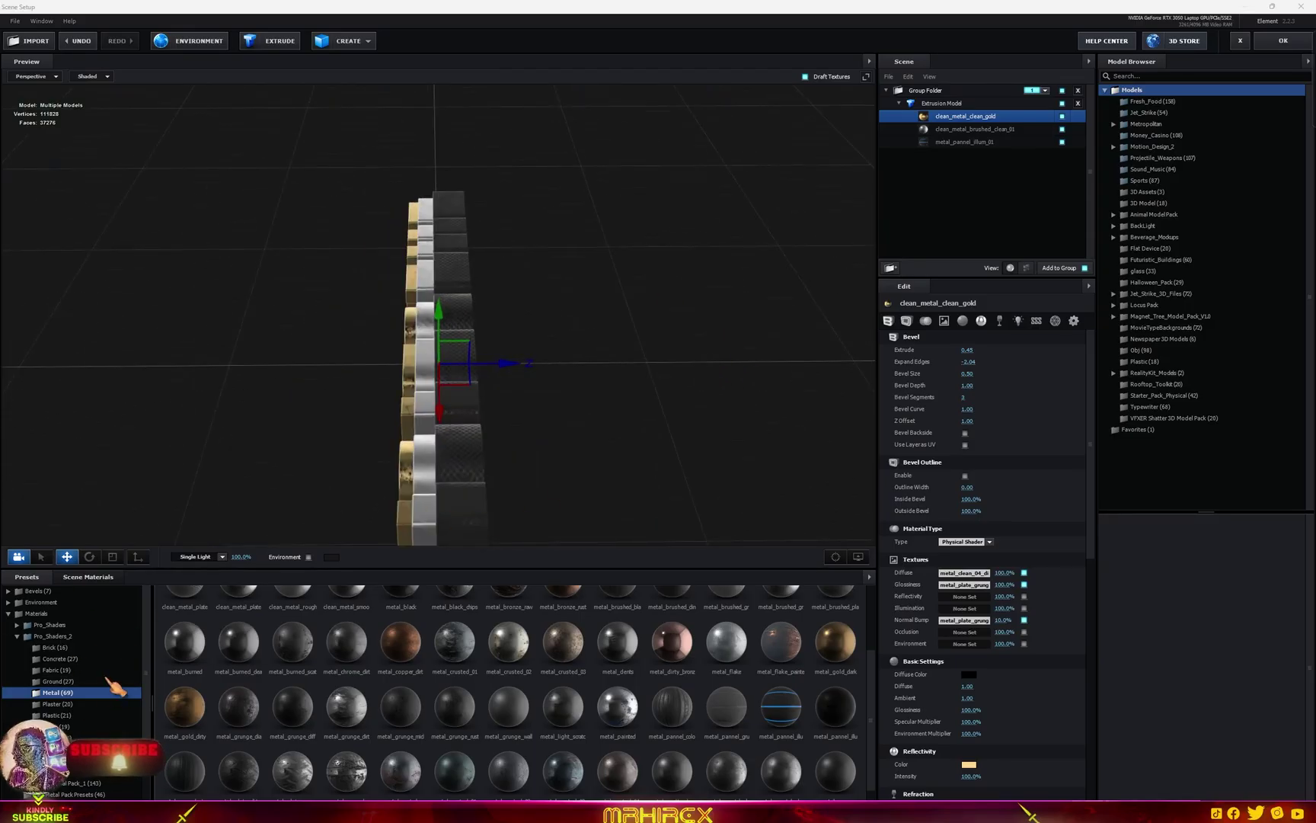
drag(466, 418, 609, 328)
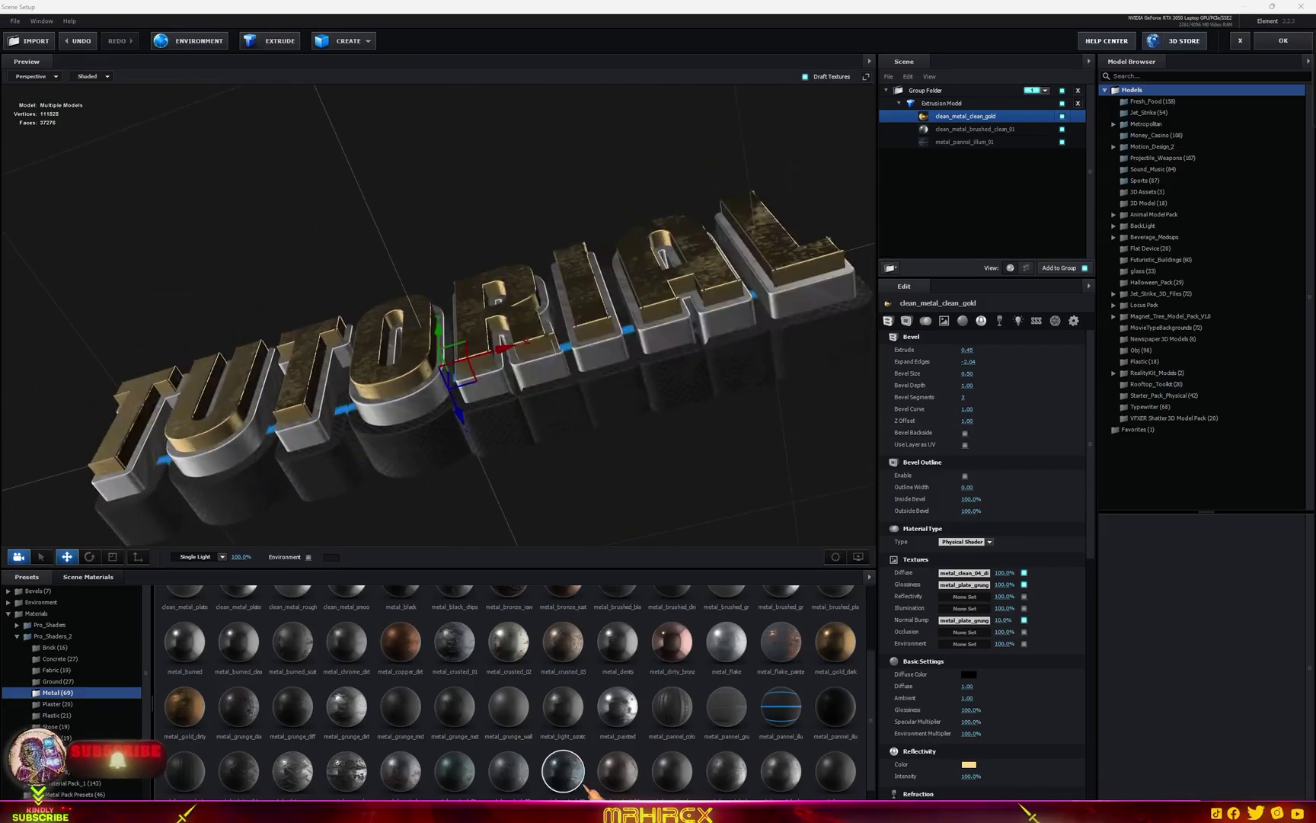
Drag weathered Metal presets like metal_rusted_01 and clean_metal_plate_gloss onto the TUTORIAL model
scroll(568, 766, down, 2)
scroll(460, 736, up, 2)
scroll(462, 739, up, 2)
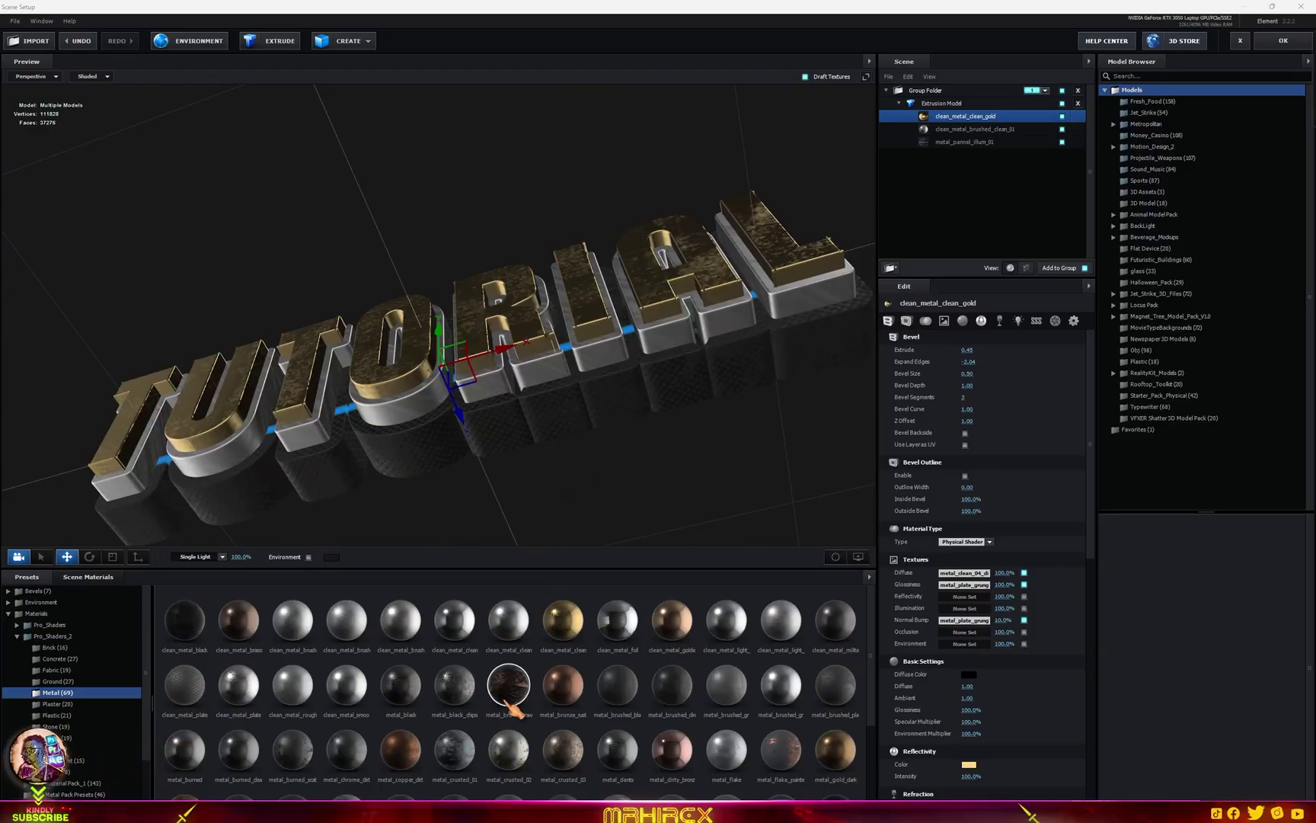
drag(508, 685, 434, 385)
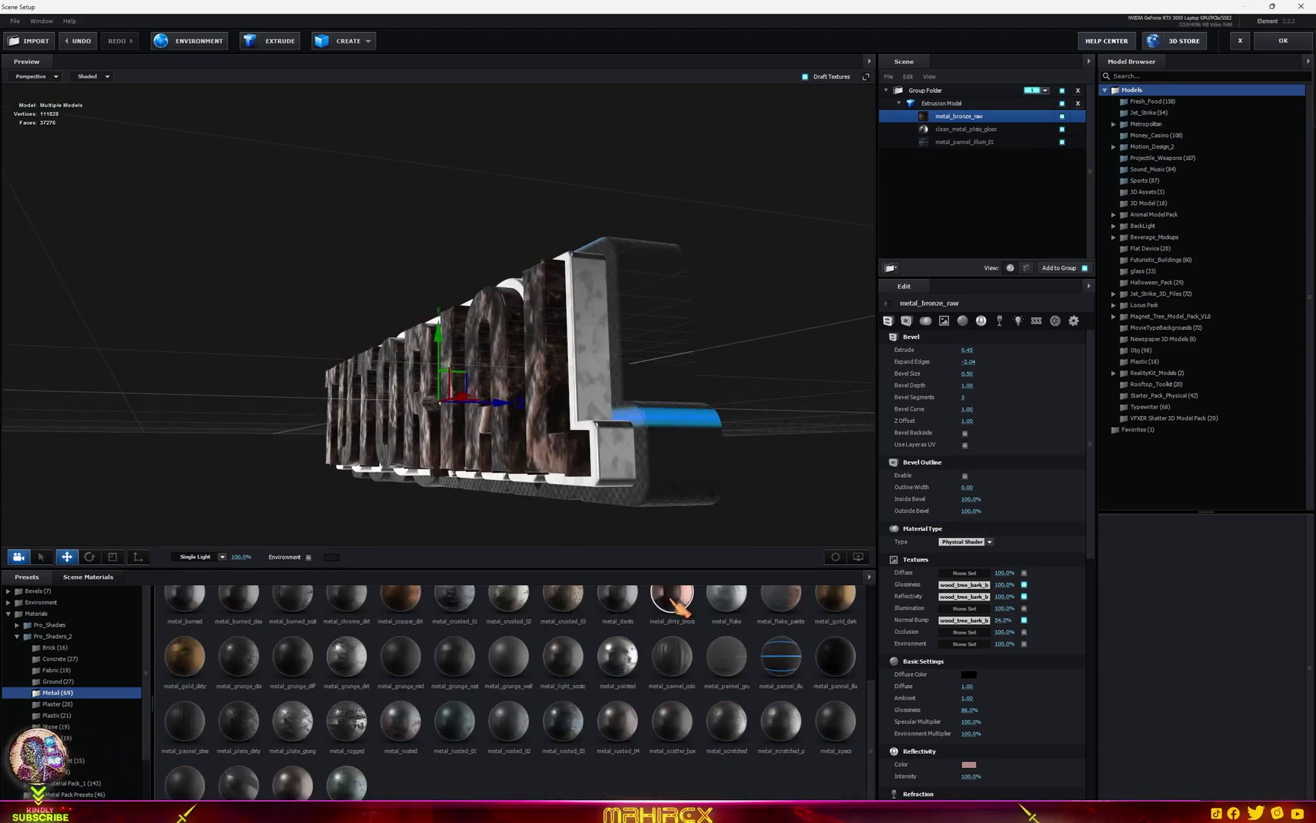
drag(672, 598, 609, 499)
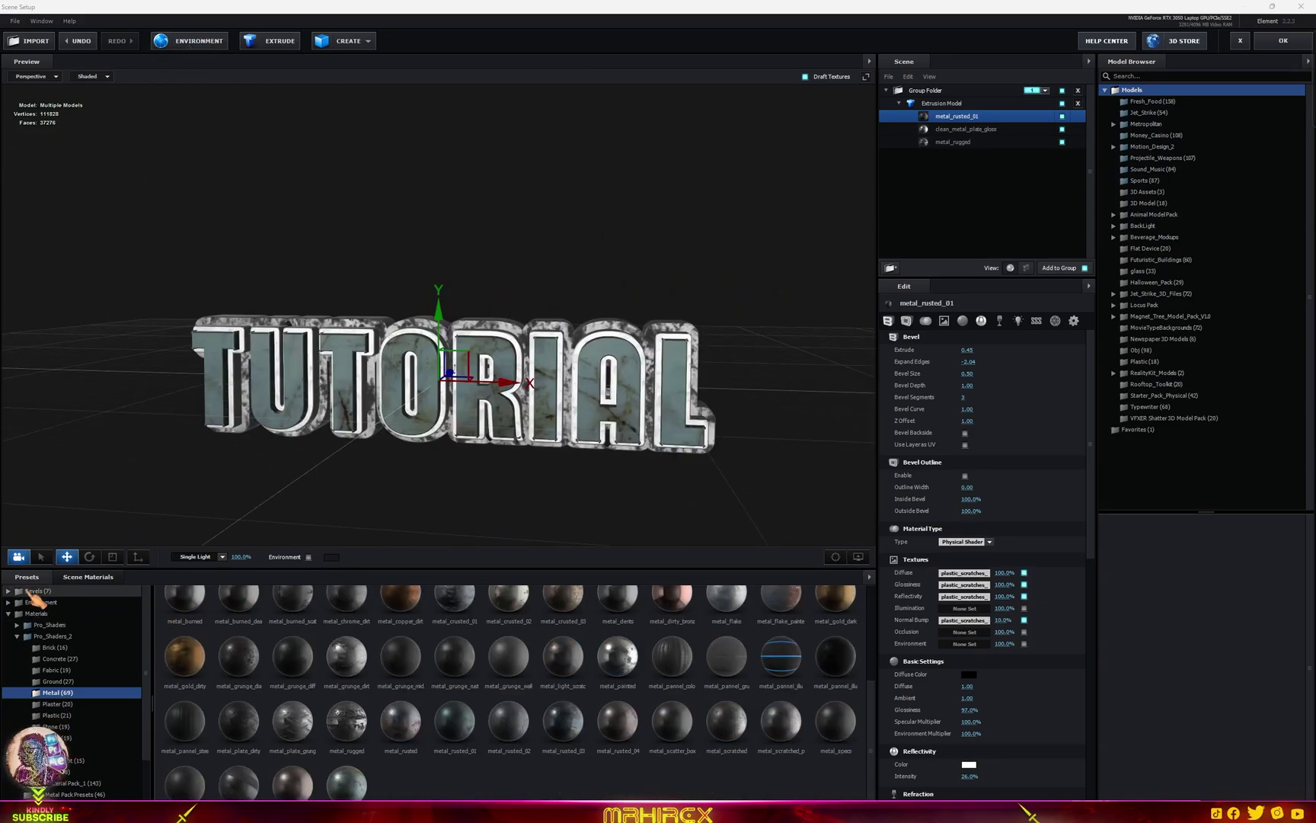
click(29, 603)
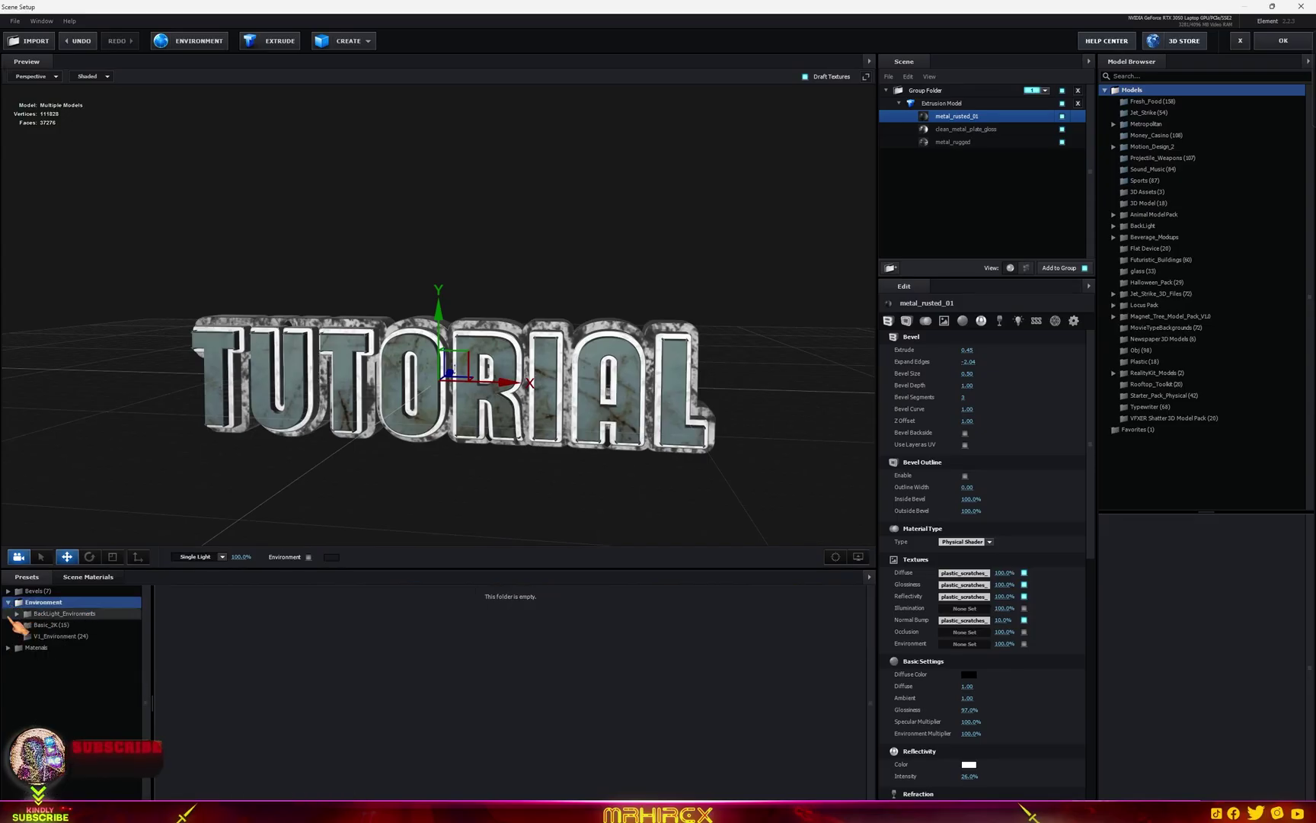
Switch the scene lighting preset to 360, then to Cinema, orbiting to compare reflections
click(67, 614)
click(82, 636)
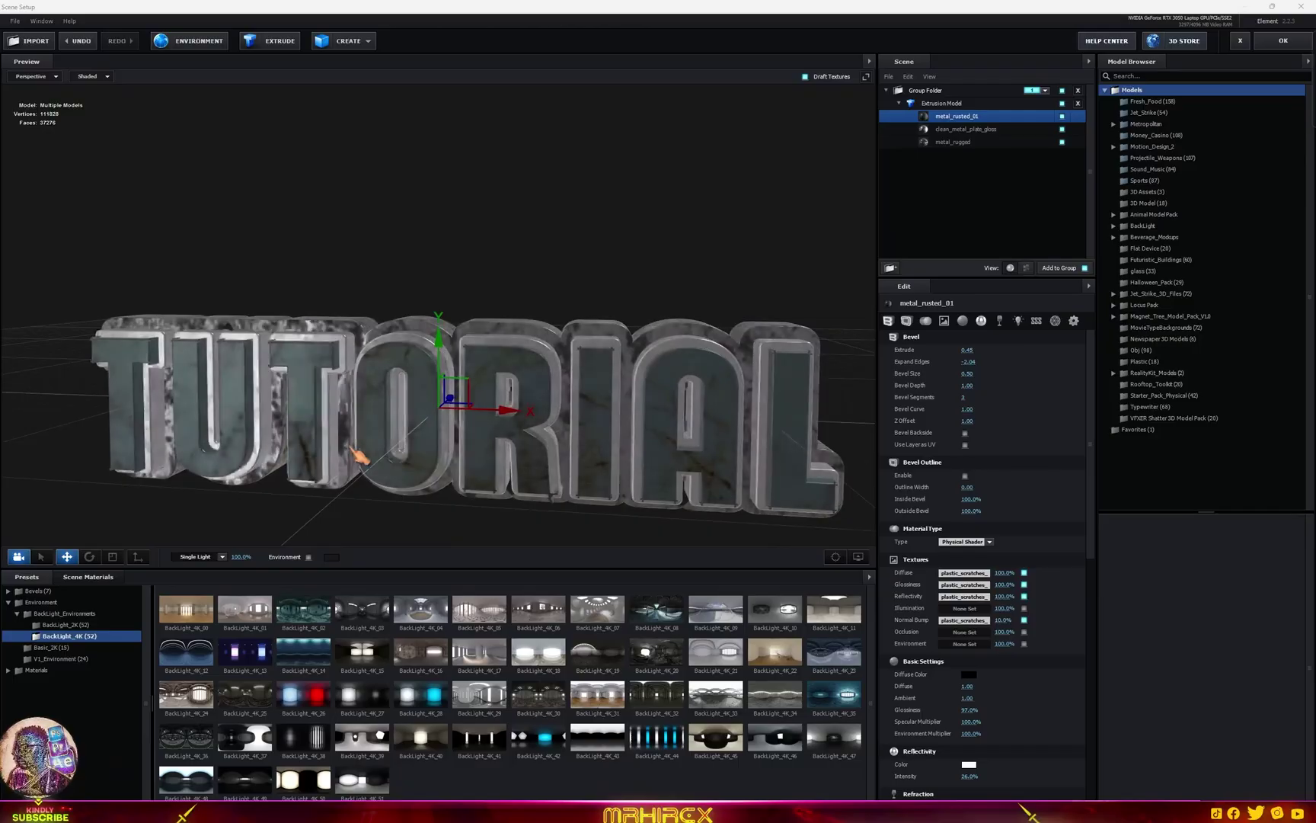
click(223, 557)
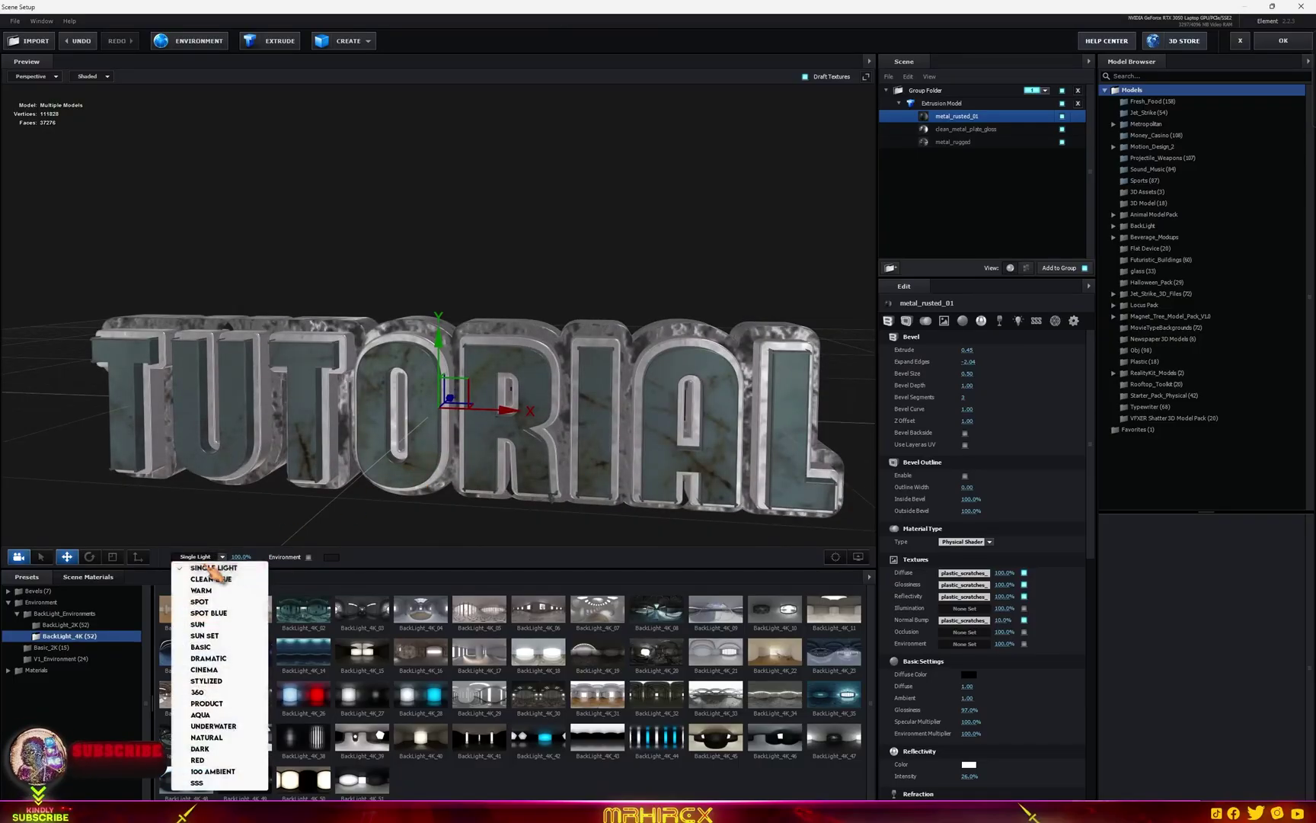
click(210, 692)
drag(333, 452, 427, 506)
click(222, 556)
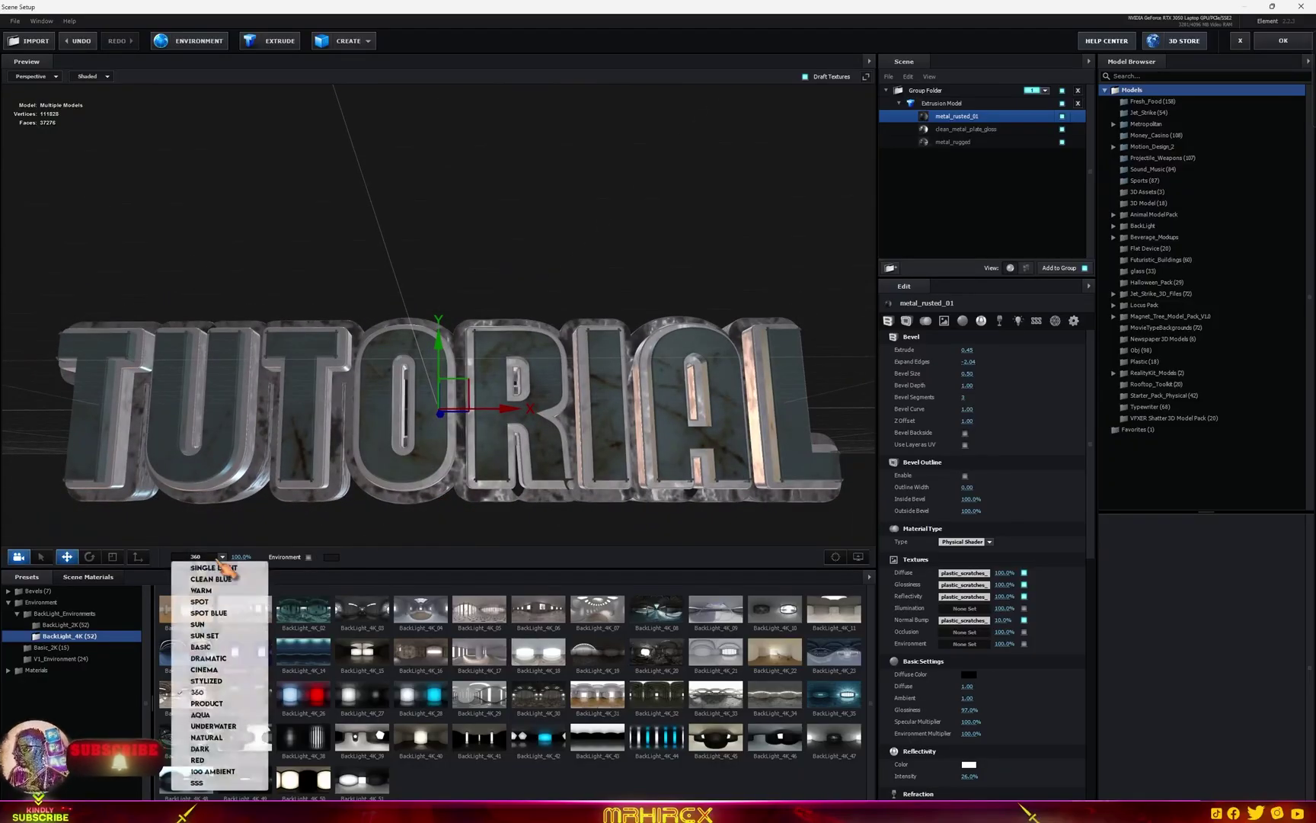
click(217, 669)
drag(326, 468, 415, 477)
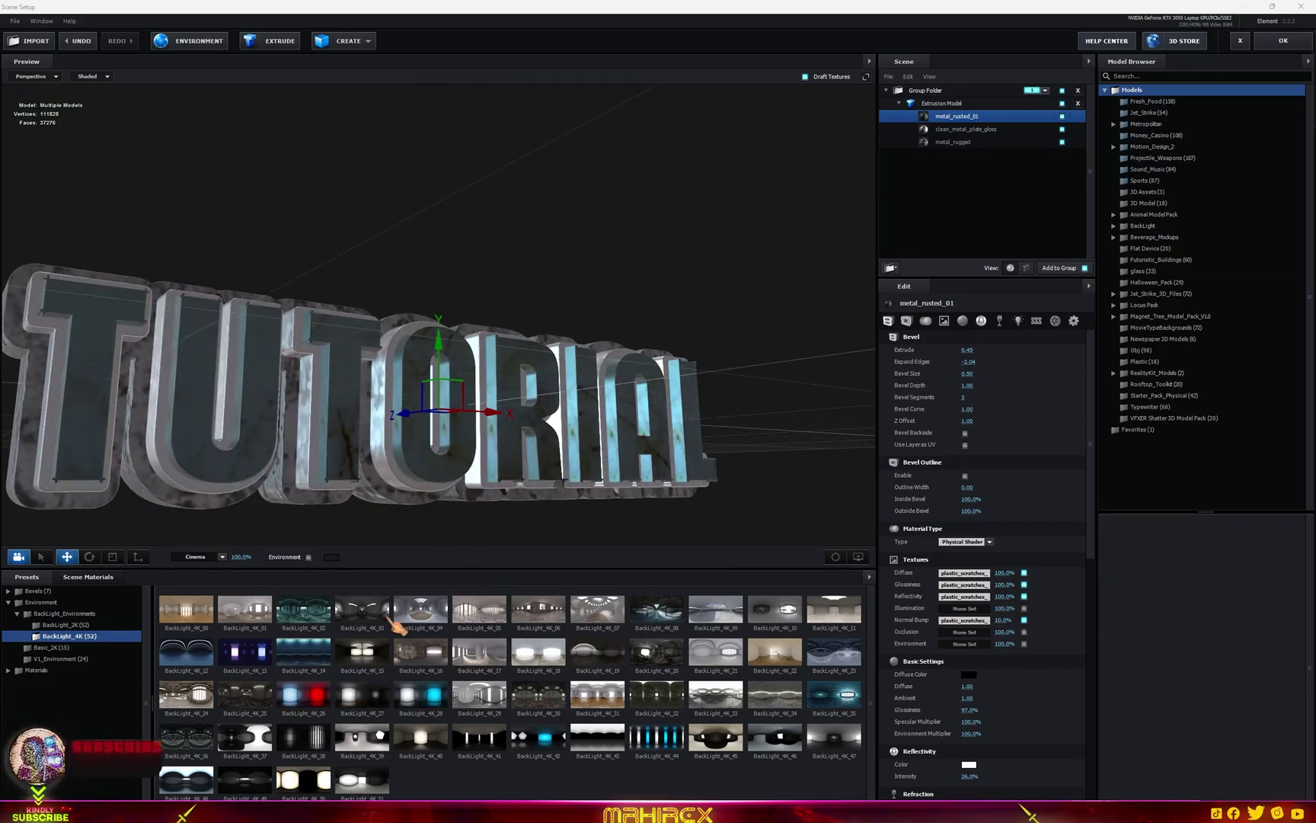
Try several BackLight environment maps, including BackLight_4K_22 and BackLight_4K_15, on the TUTORIAL text
scroll(585, 451, down, 5)
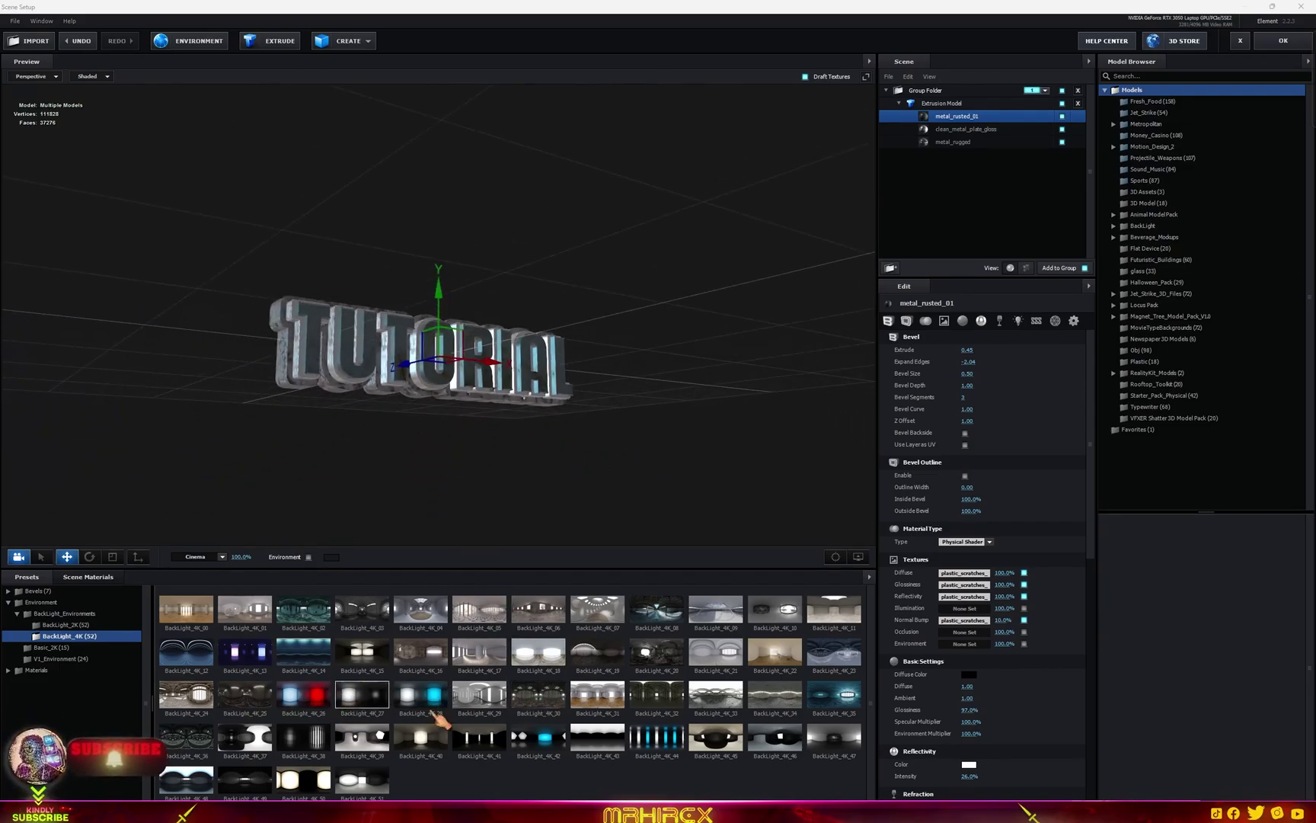
click(538, 740)
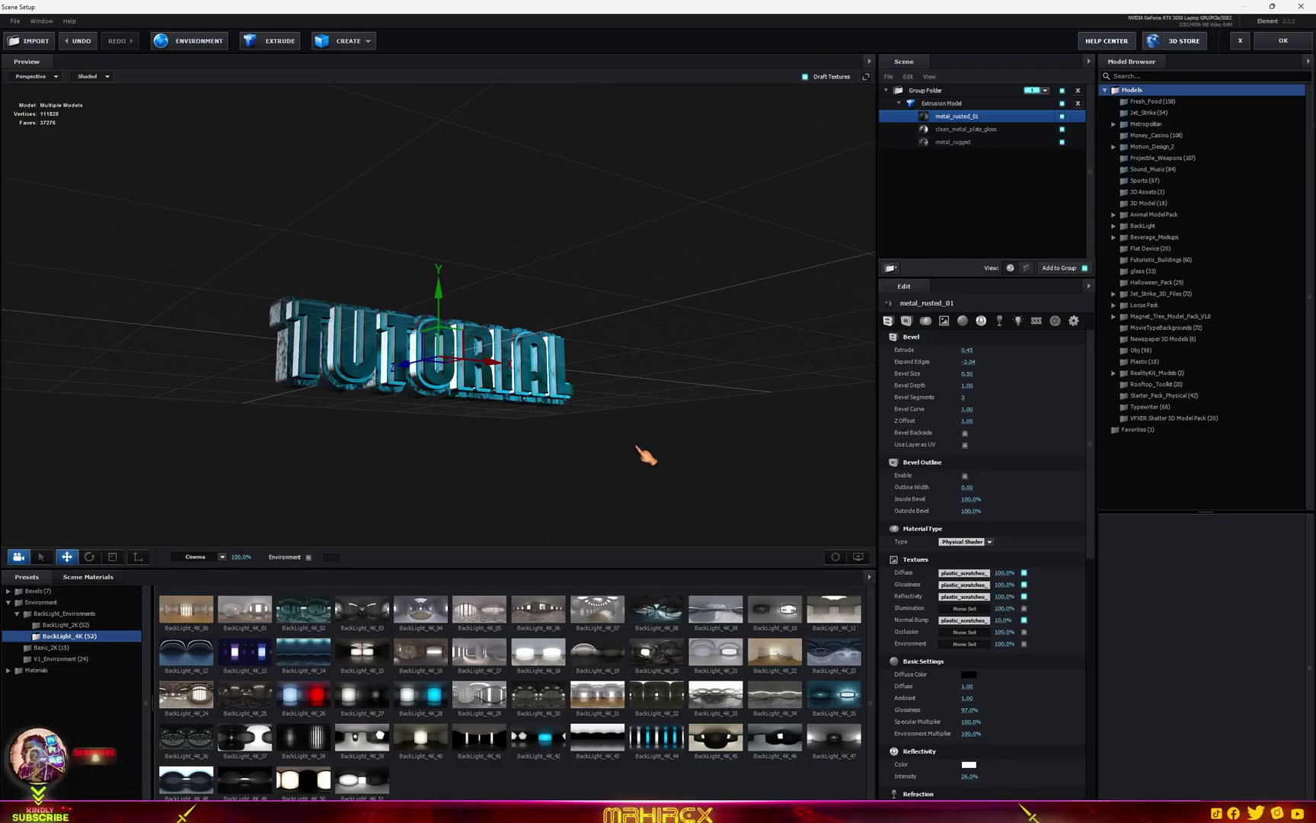
drag(646, 456, 623, 526)
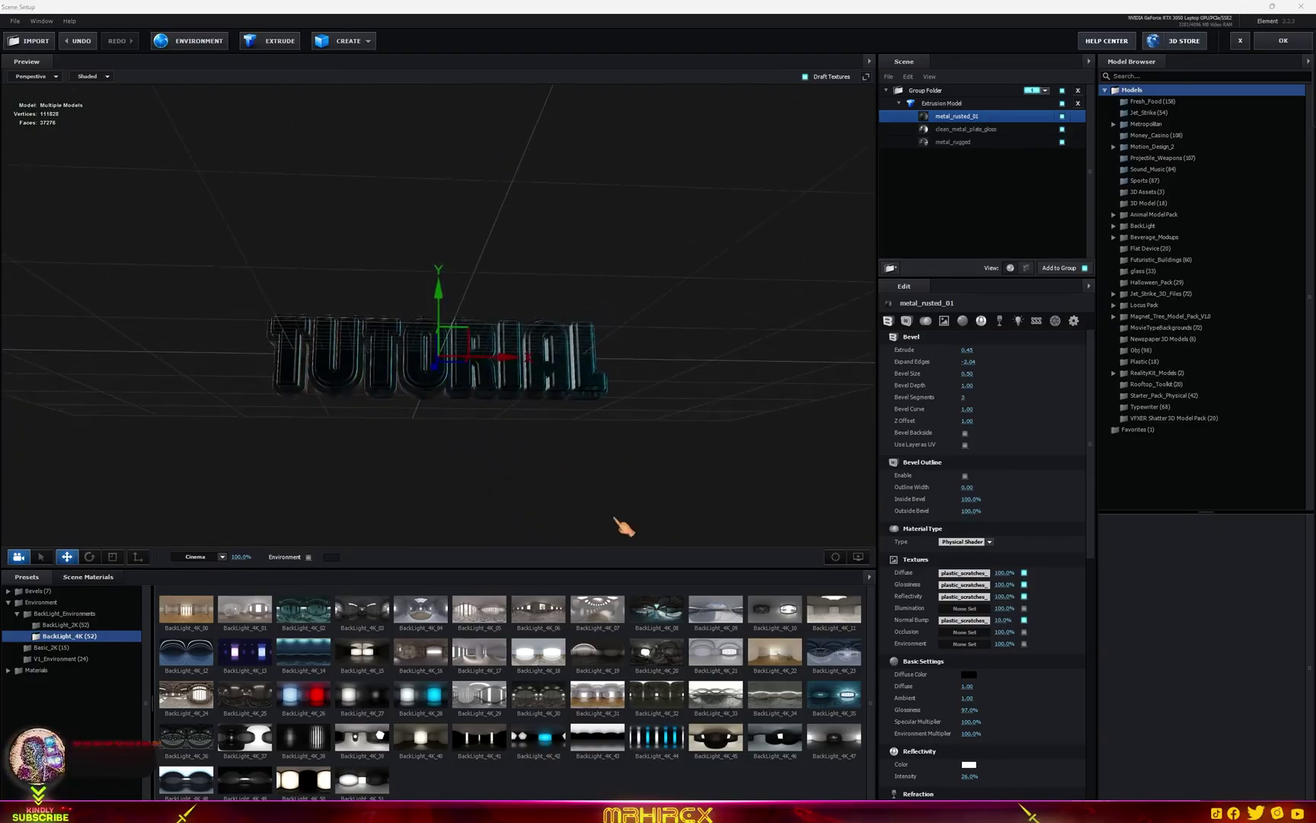
click(777, 663)
scroll(520, 405, up, 2)
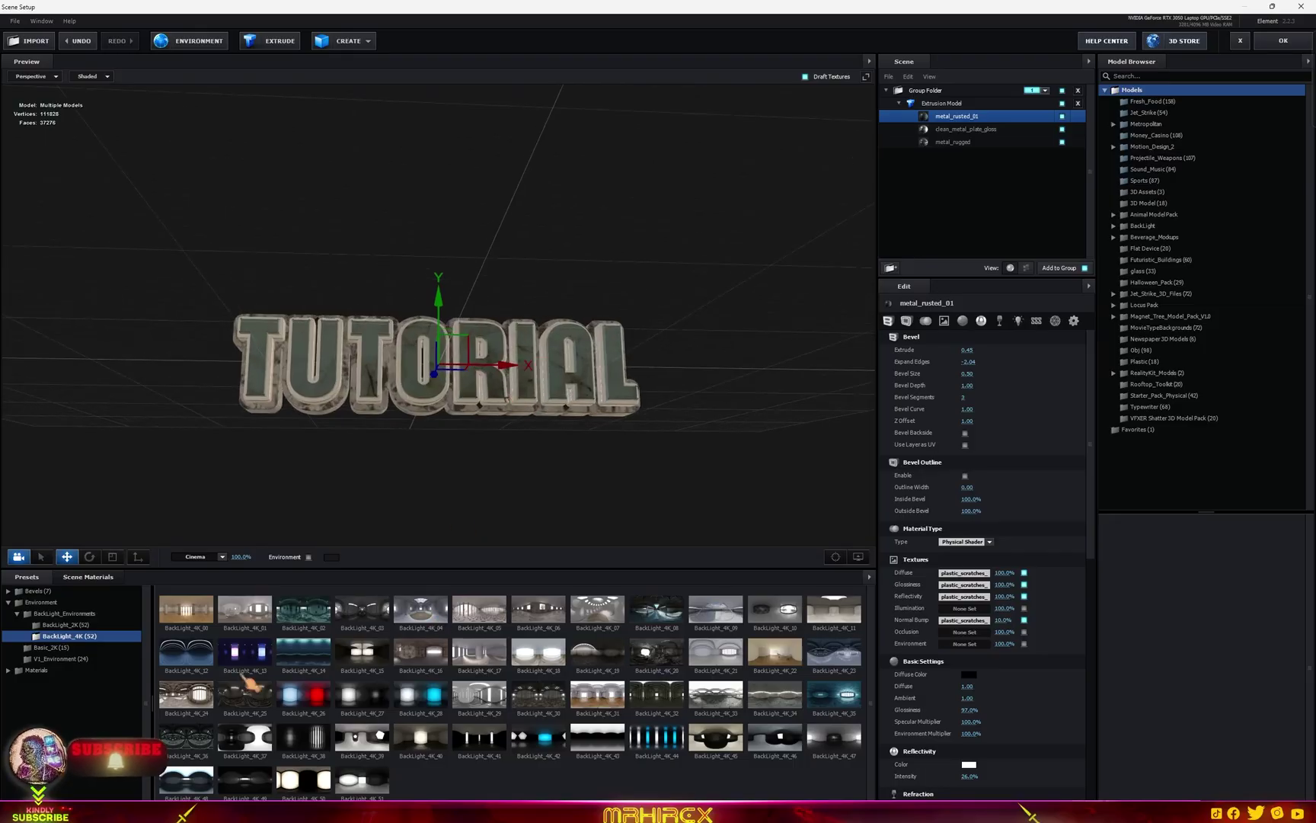
click(377, 659)
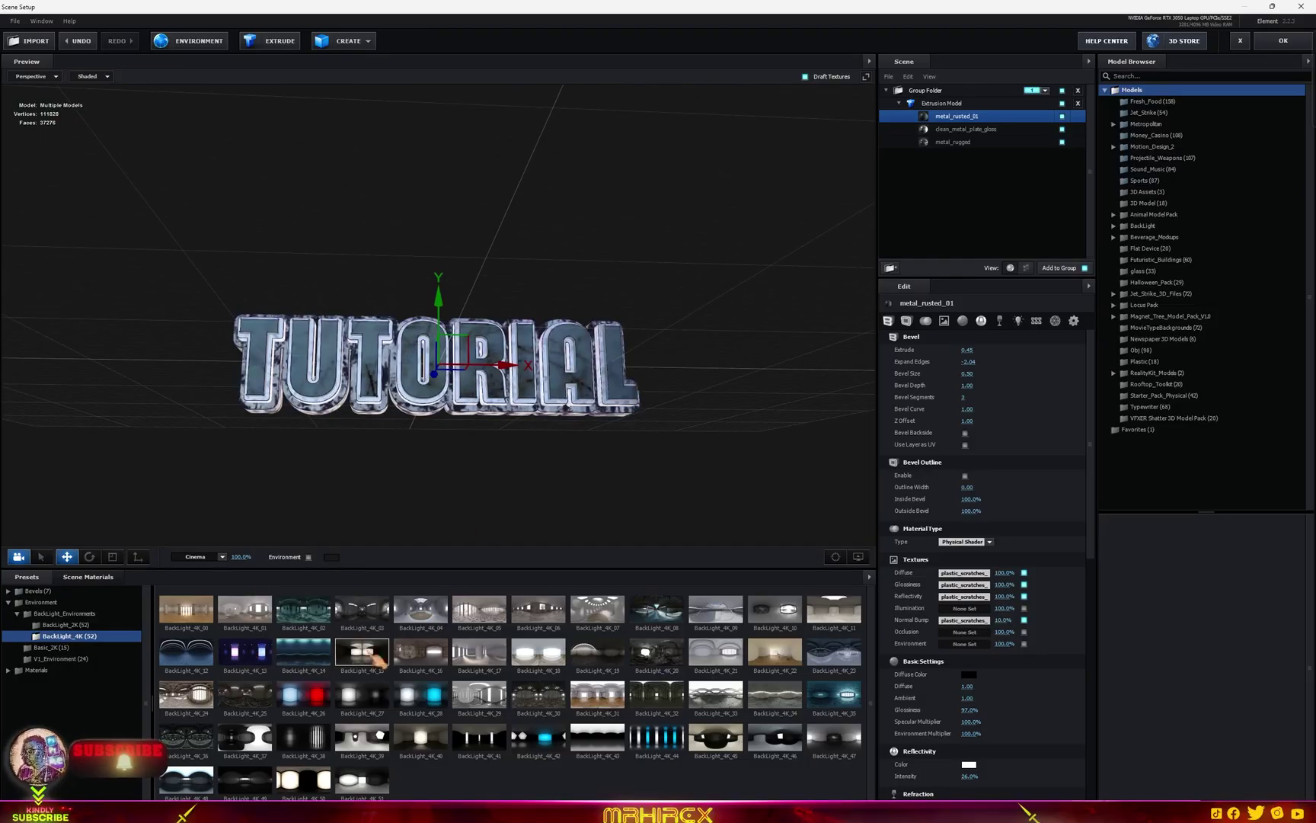
click(640, 611)
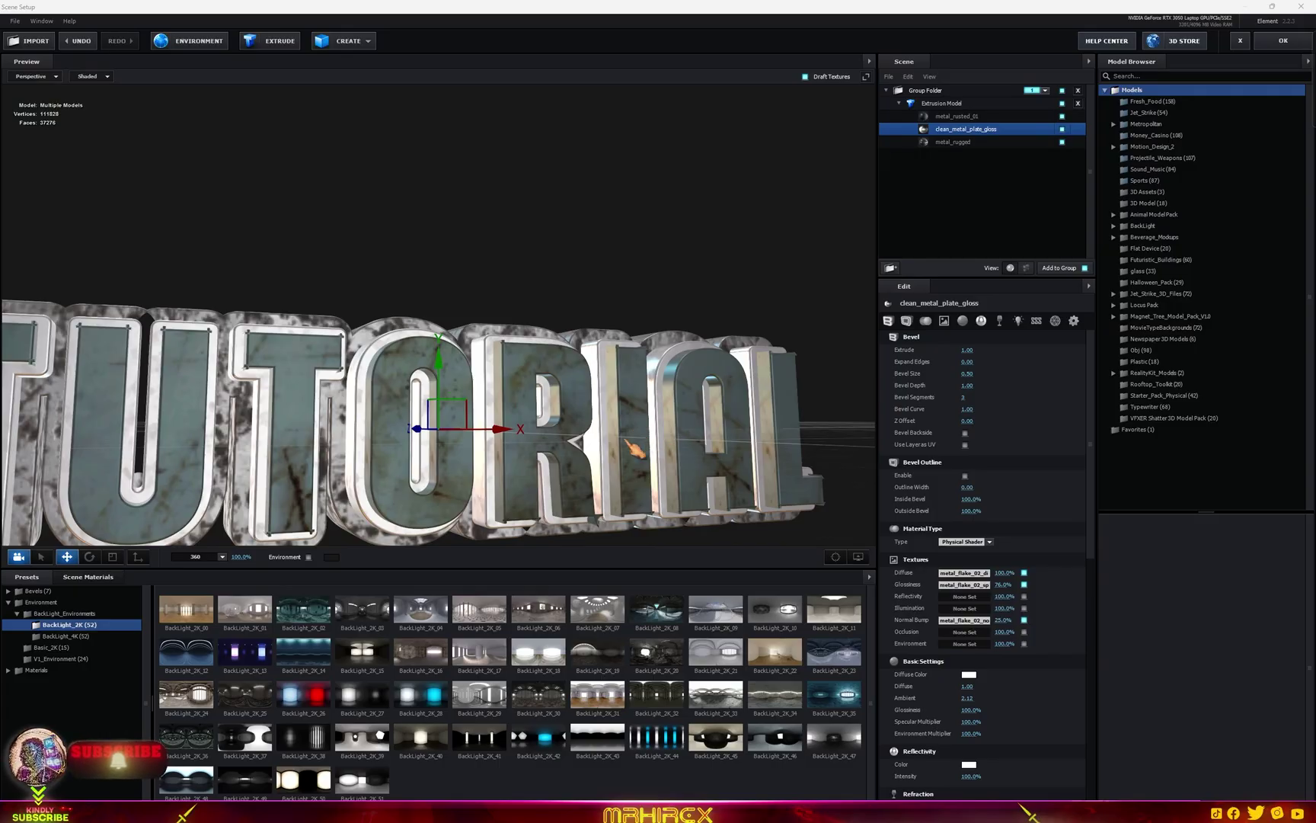
Select the metal_rugged layer and scrub its Bevel Extrude to 1.40 and Expand Edges to 0.77
scroll(626, 441, down, 3)
drag(585, 491, 550, 481)
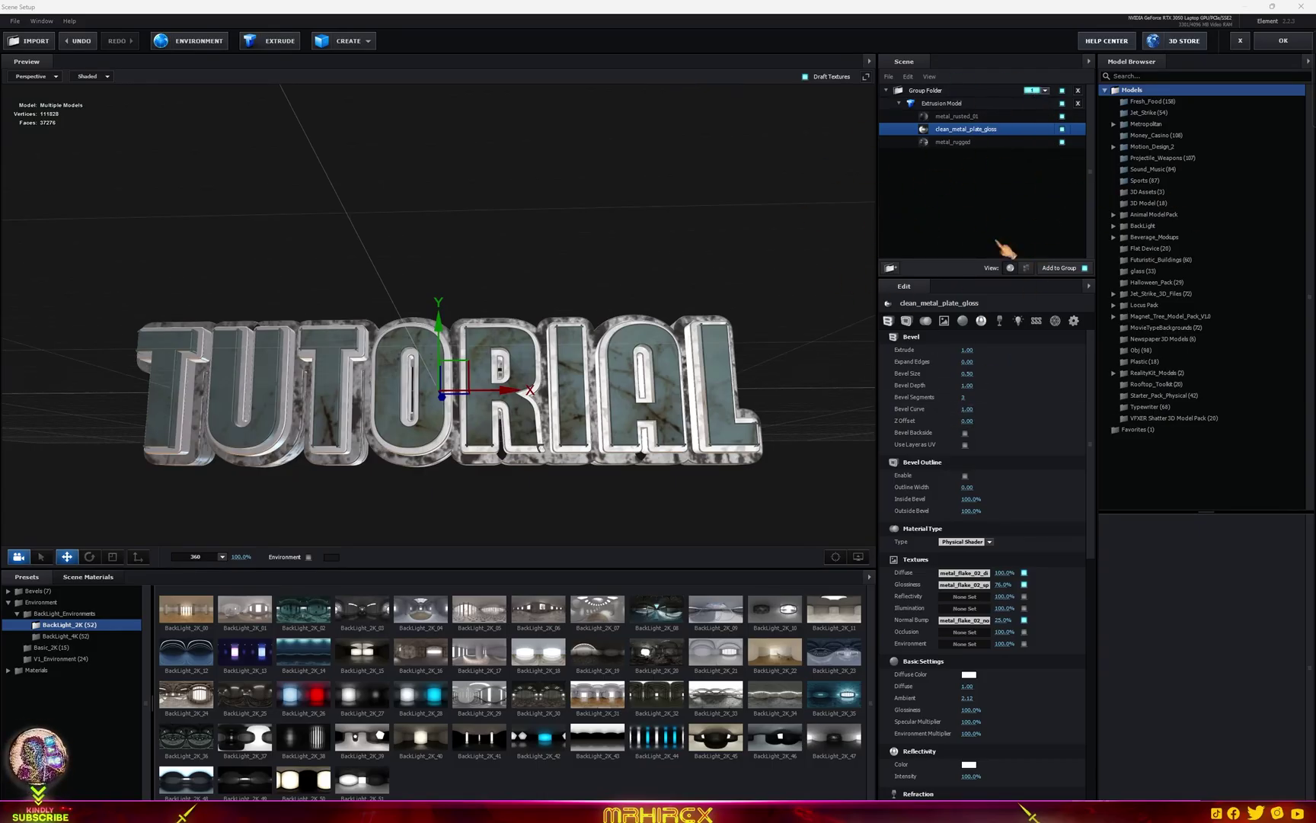
drag(602, 495, 609, 419)
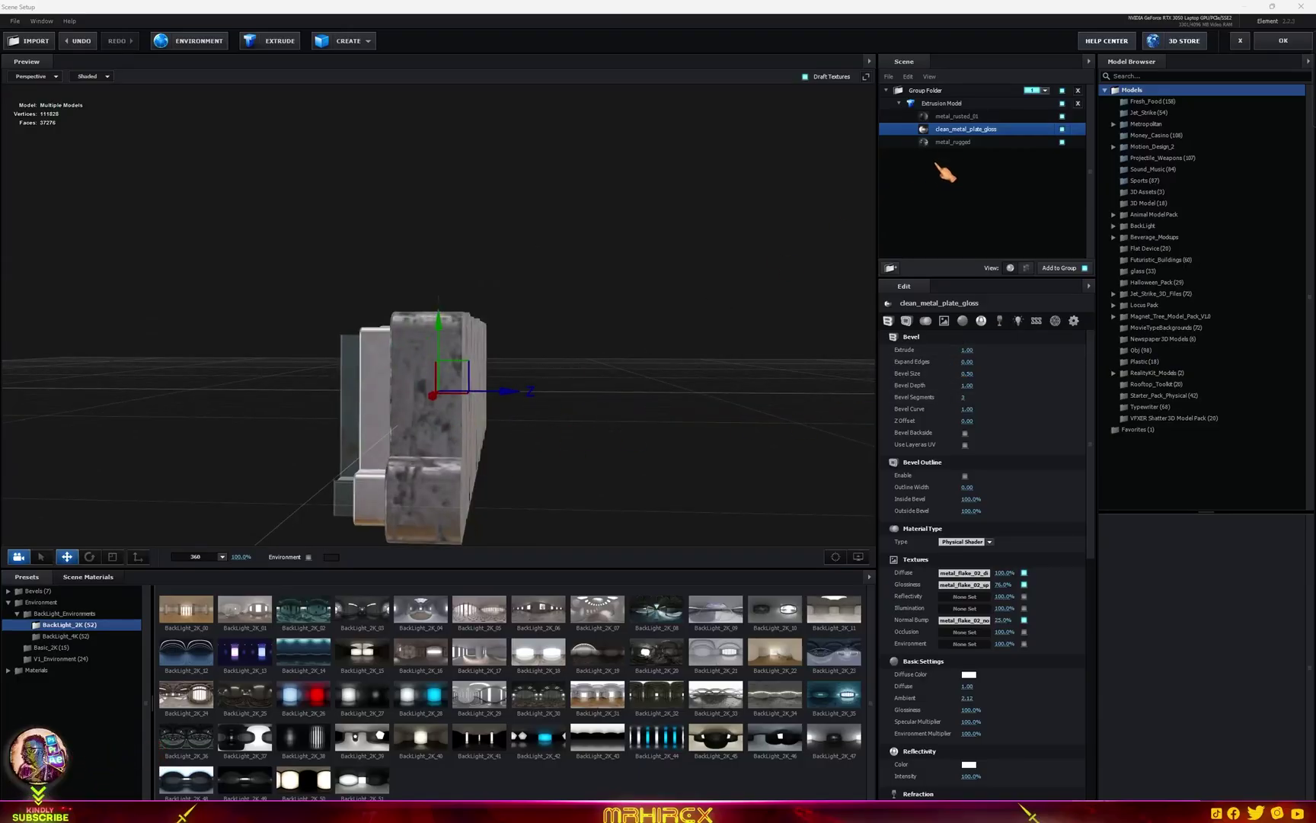
click(954, 143)
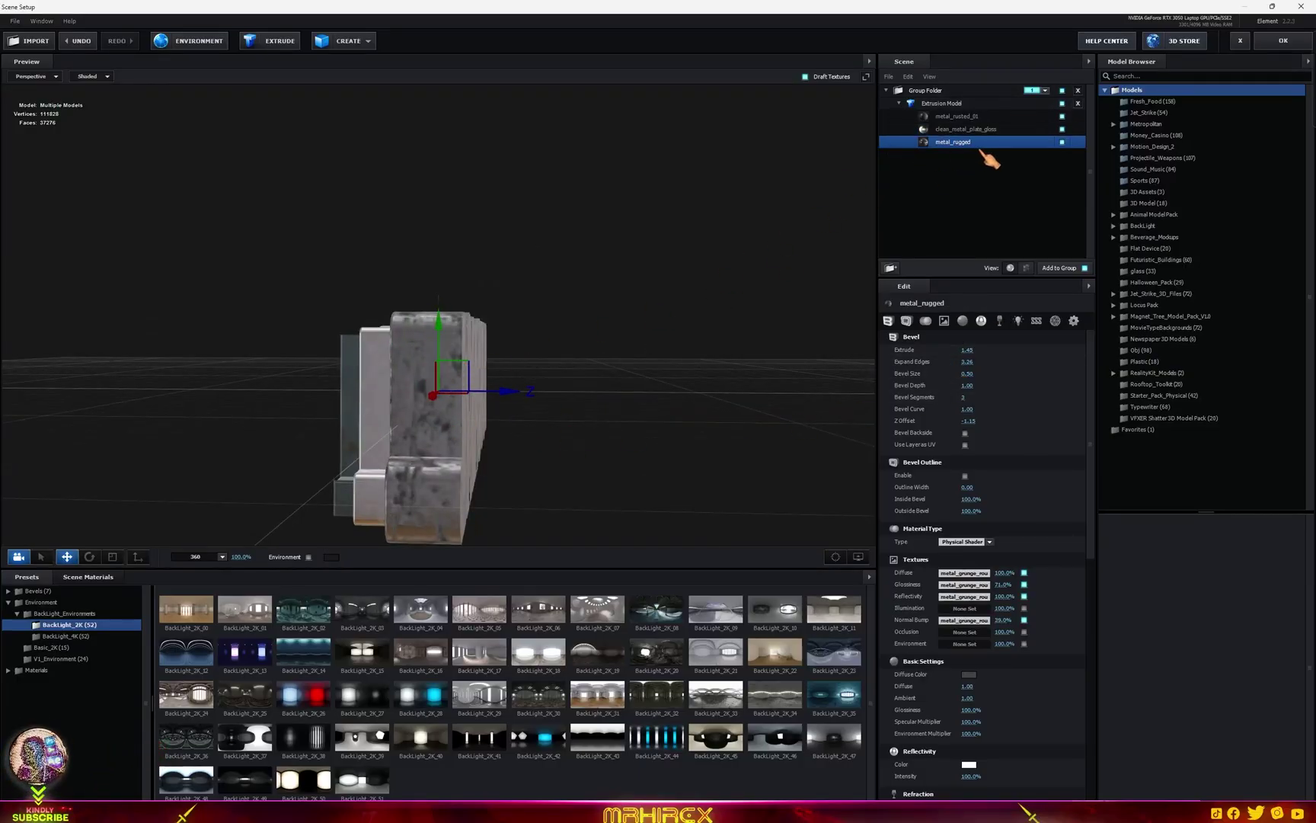
mouse_move(961, 348)
mouse_down()
mouse_move(931, 350)
mouse_move(965, 362)
mouse_up()
drag(965, 362, 857, 381)
drag(565, 374, 685, 384)
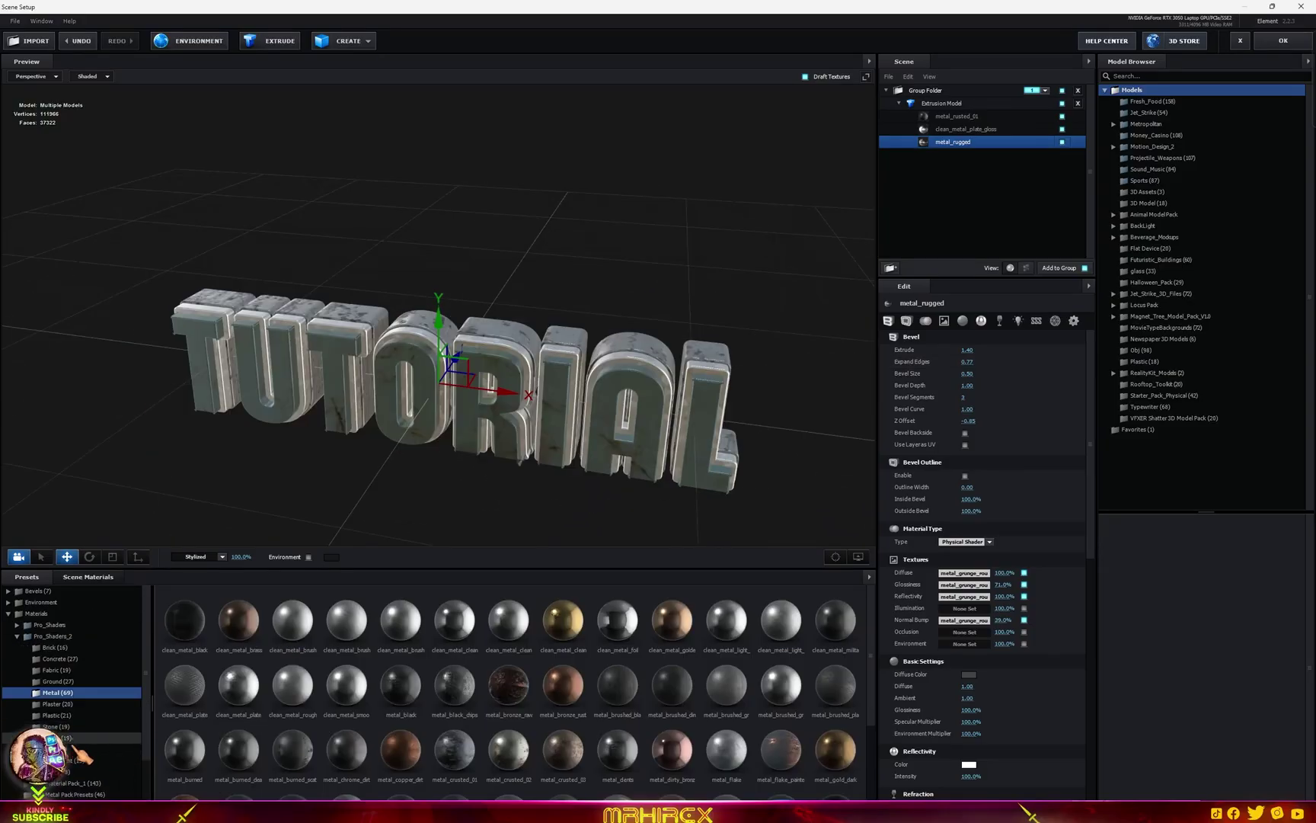
Drag the blue_glass preset from the Pro_Shaders_2 glass folder onto the TUTORIAL faces and orbit to inspect
click(80, 761)
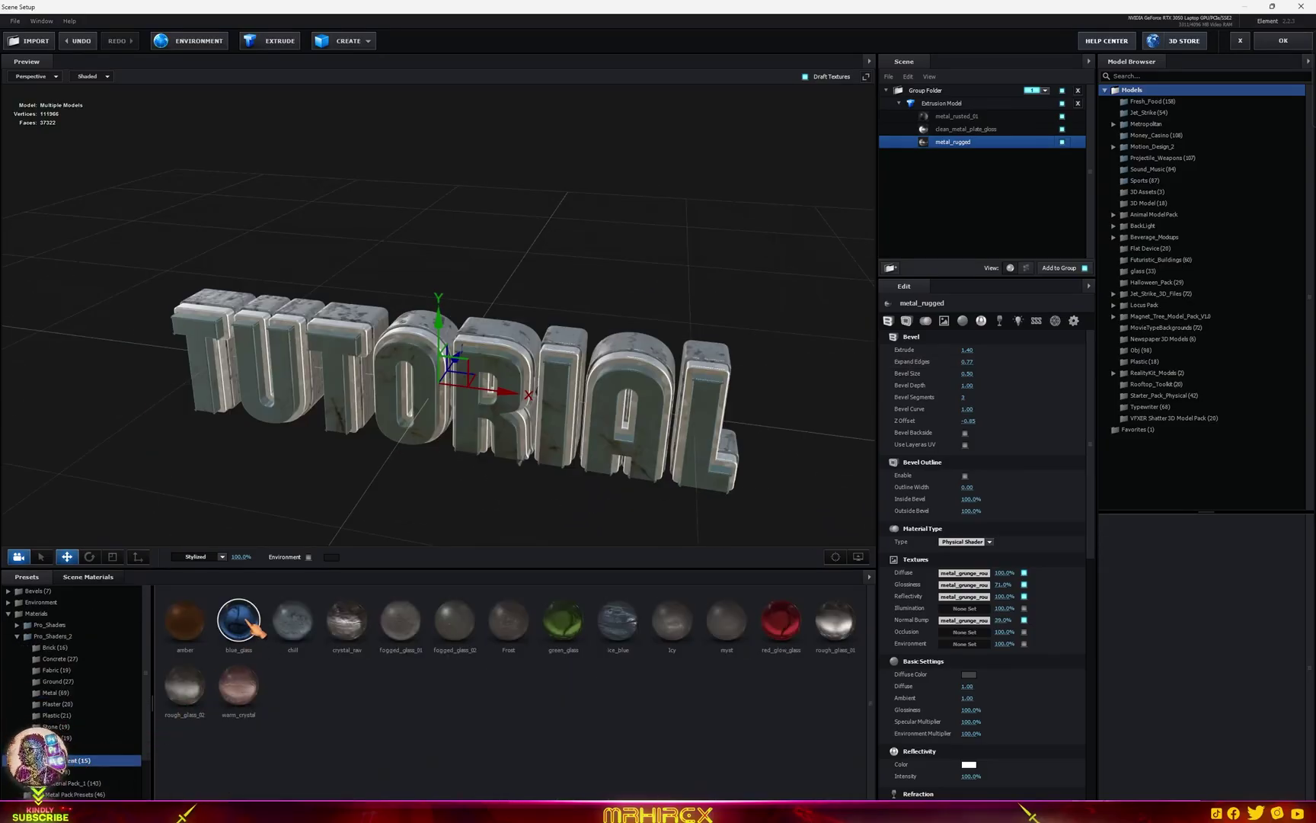
drag(239, 621, 434, 336)
drag(503, 500, 514, 471)
scroll(514, 472, down, 3)
scroll(524, 480, up, 3)
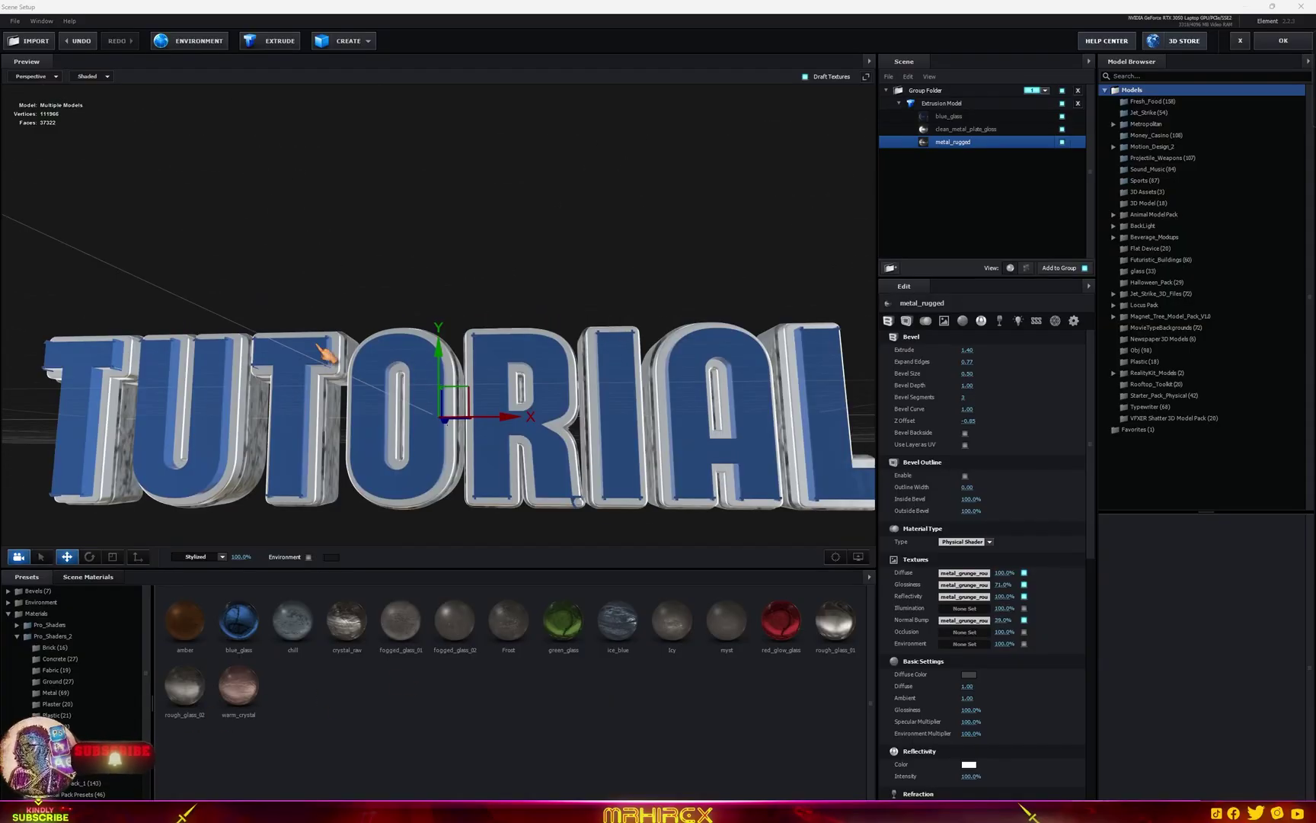
drag(464, 337, 501, 401)
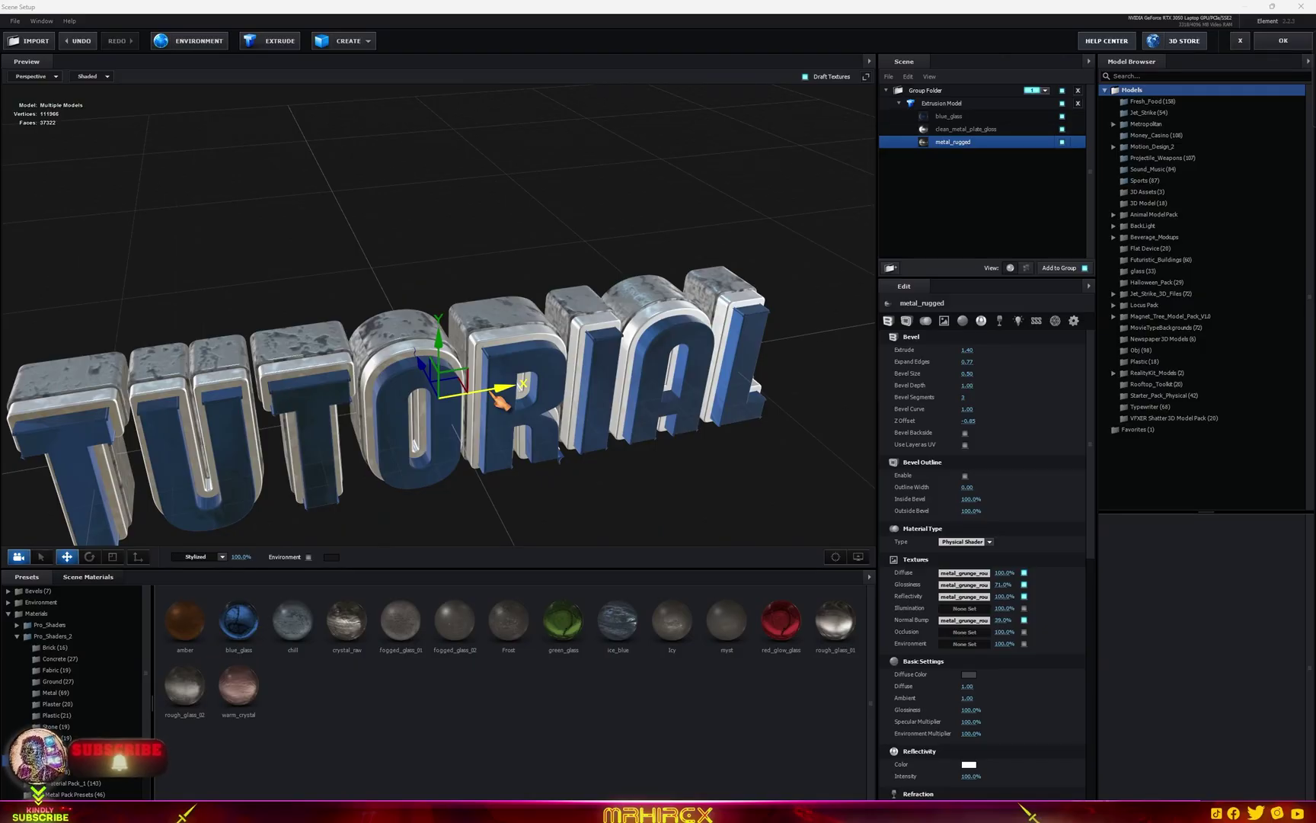
scroll(531, 355, down, 2)
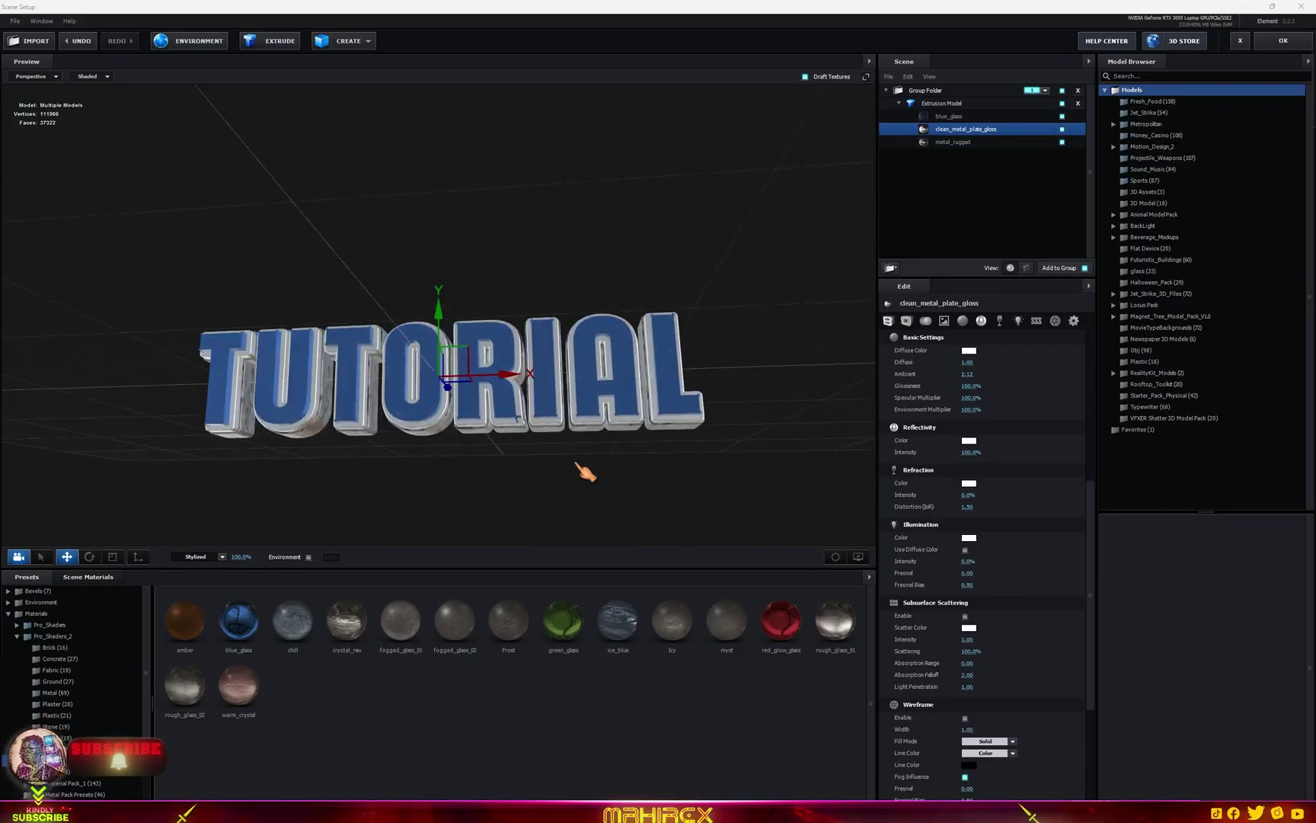
drag(577, 460, 589, 478)
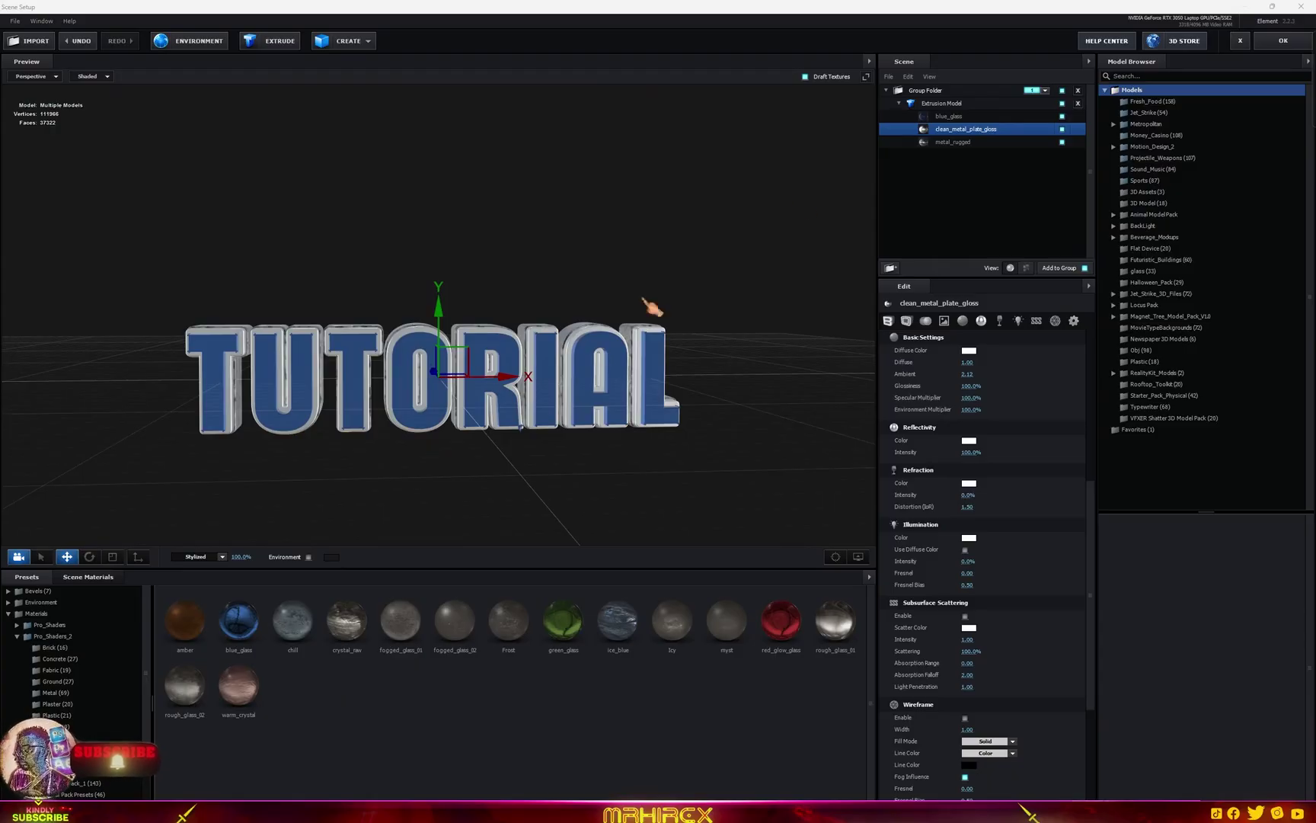
Confirm Scene Setup with OK to see the blue-glass TUTORIAL in Comp 1, then expand Group 1
click(1264, 42)
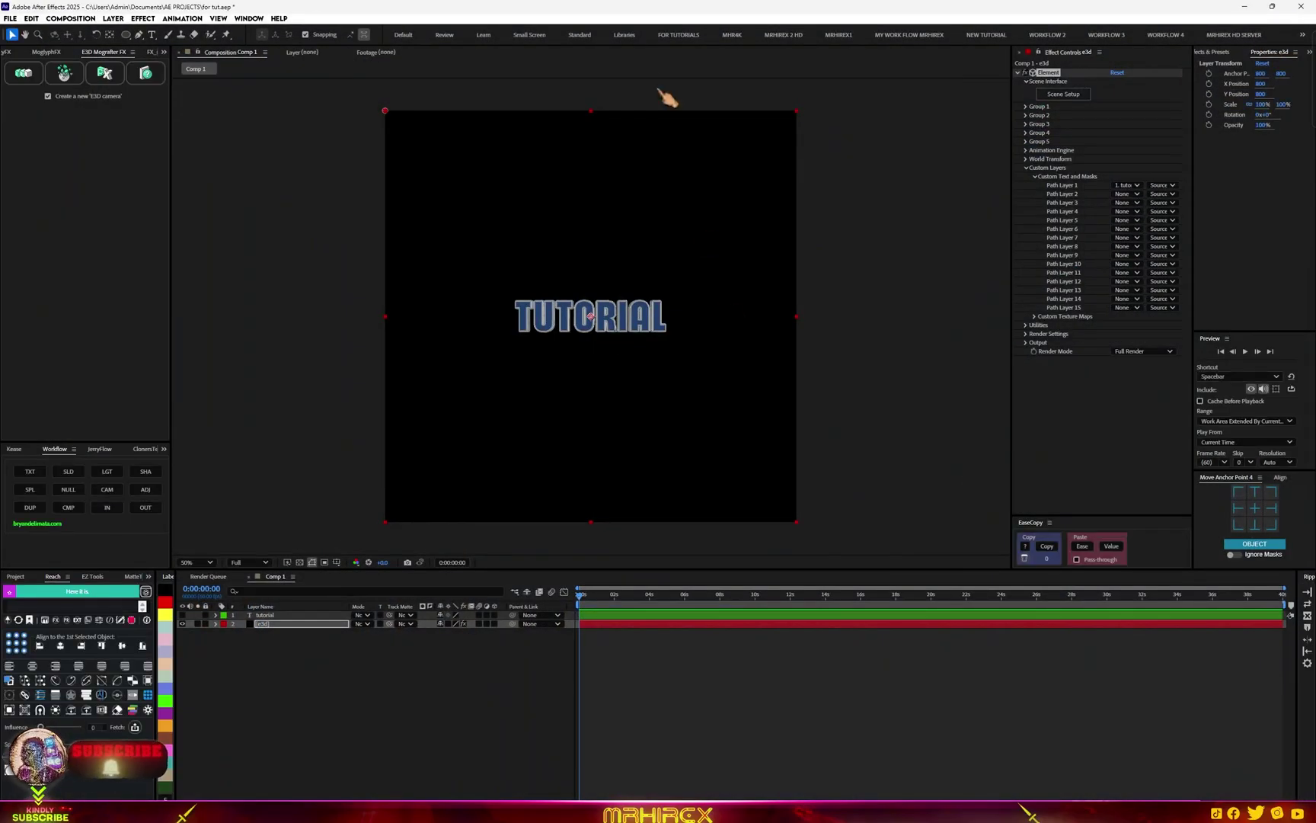
scroll(621, 257, up, 3)
scroll(649, 316, down, 2)
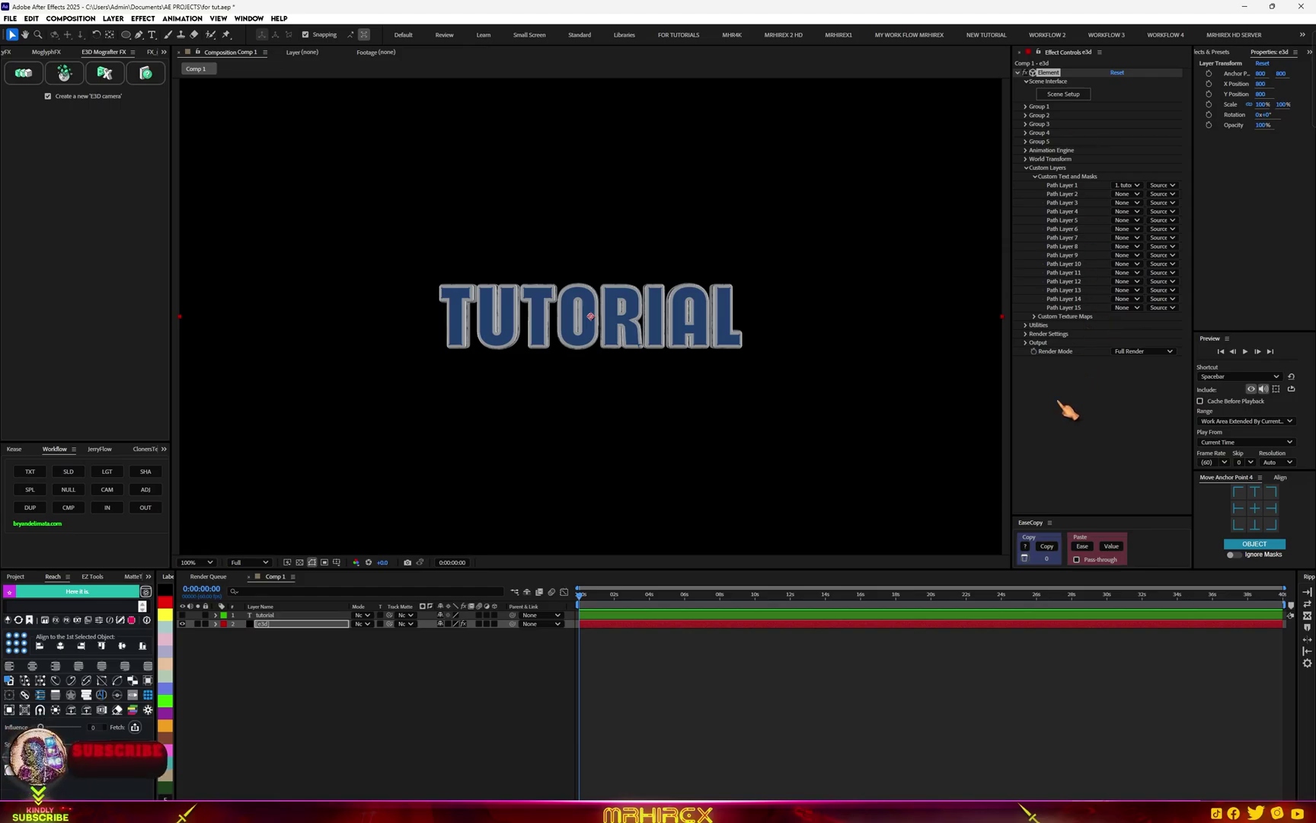
click(1025, 107)
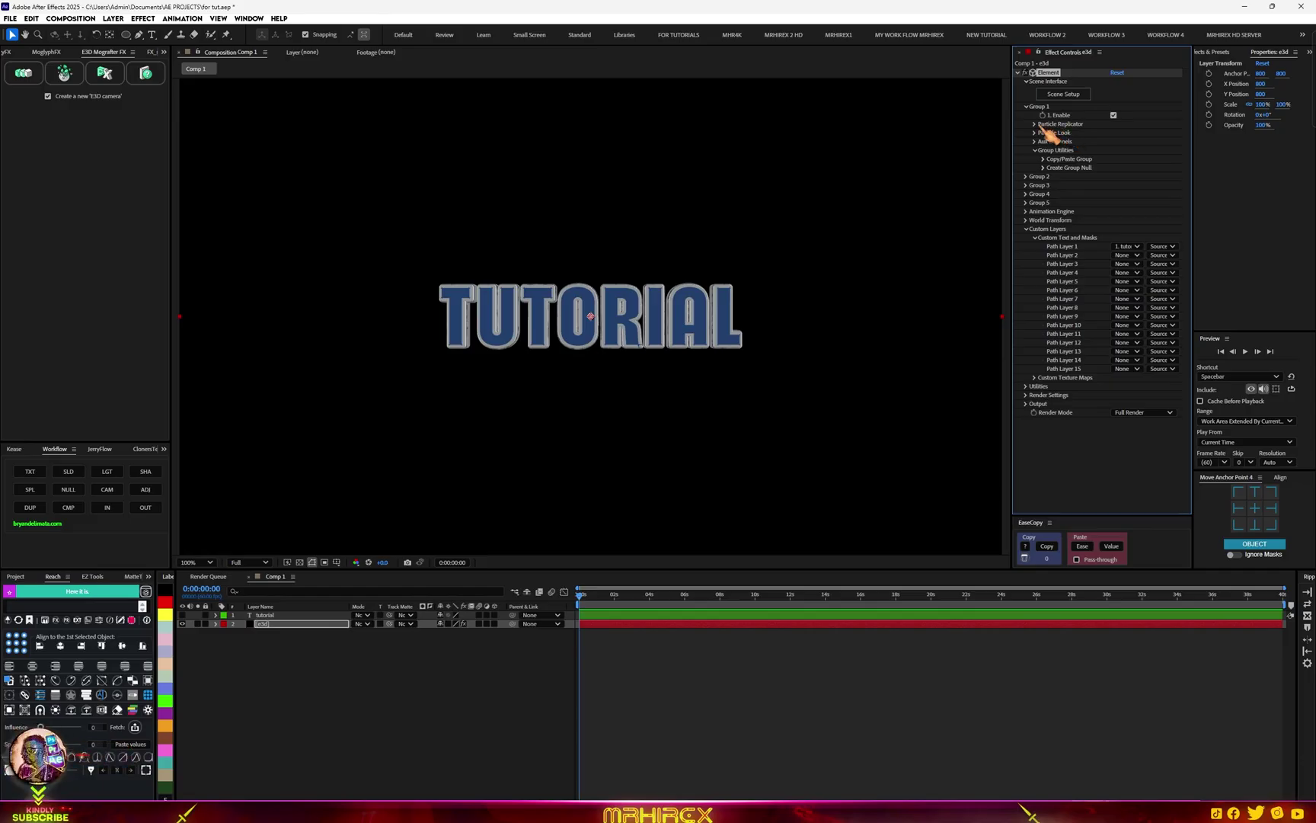
Expand Particle Replicator, raise Particle Count to 55 and try the Sphere replicator shape
click(1035, 124)
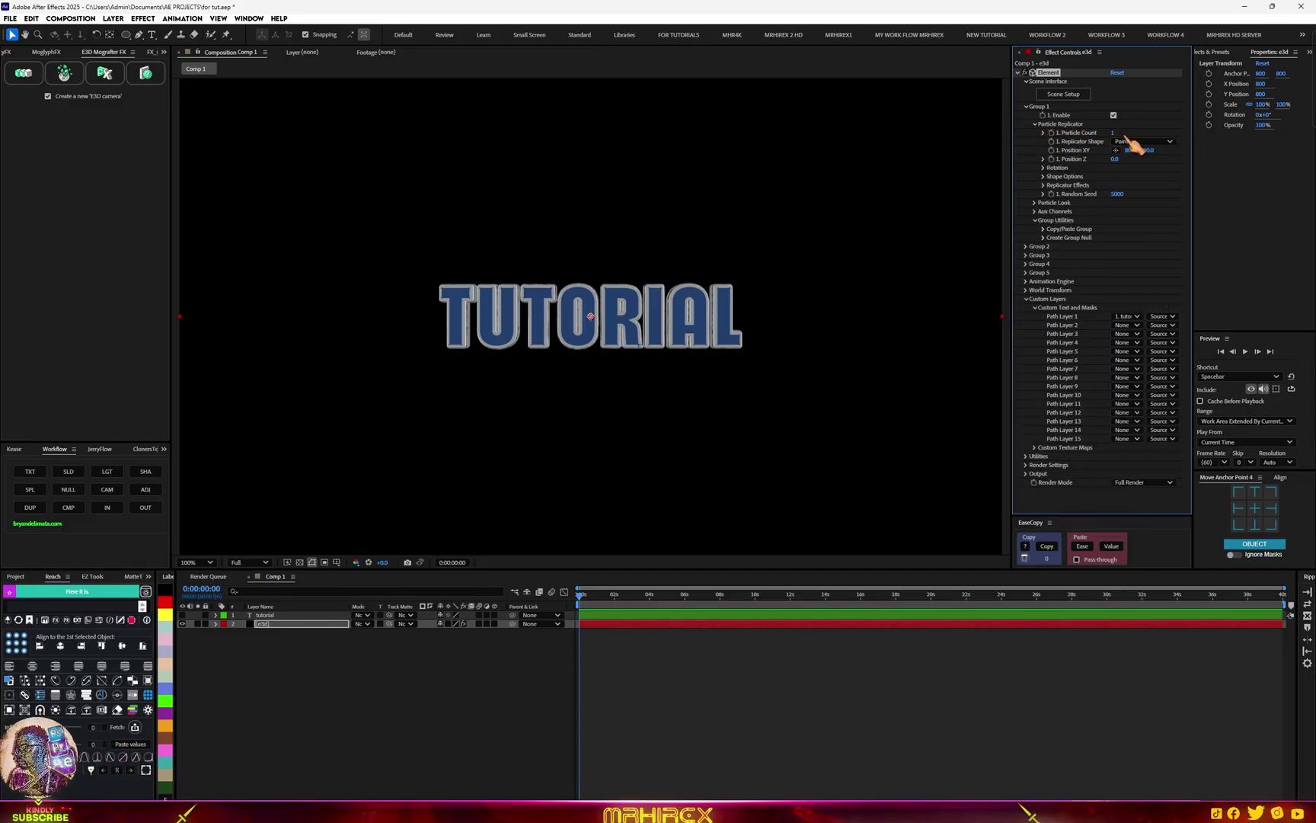
drag(1123, 128, 1134, 124)
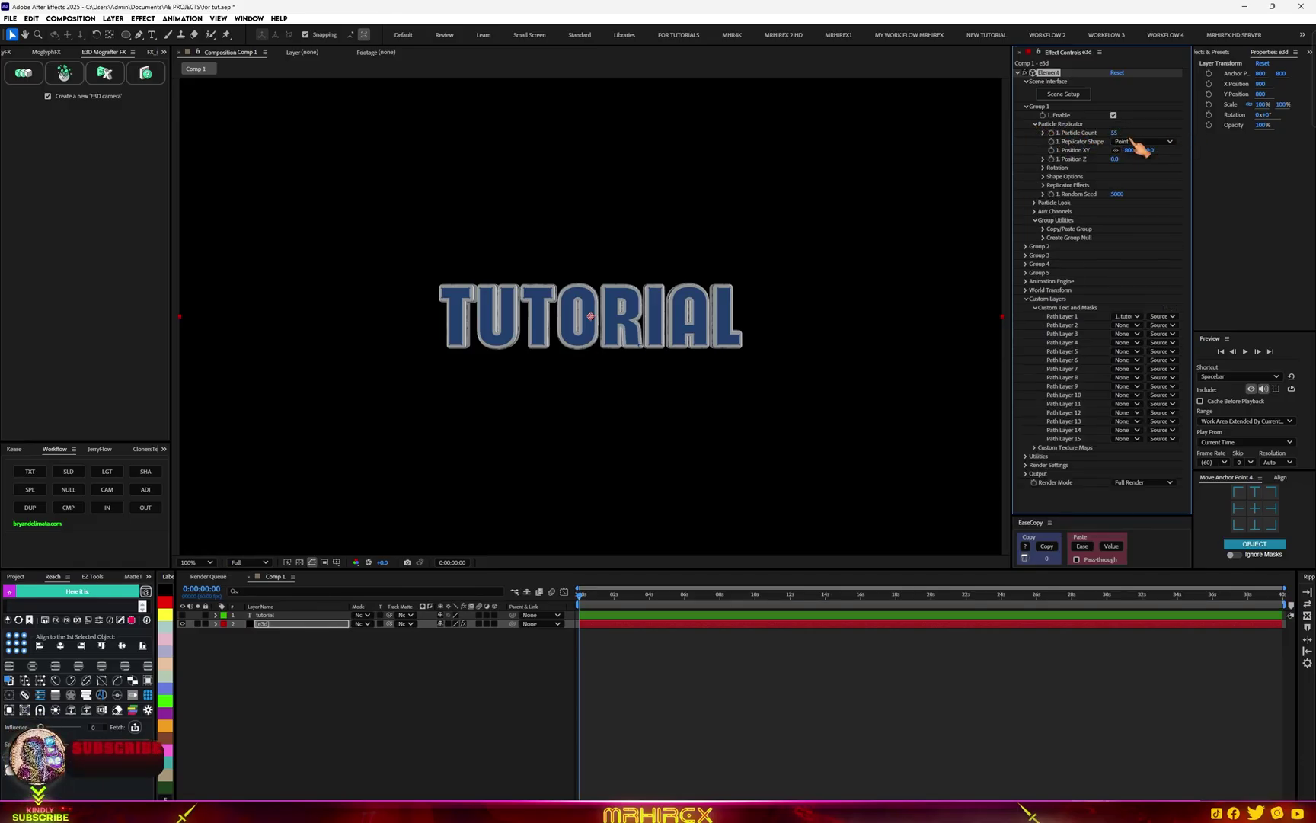
click(1138, 142)
click(1168, 200)
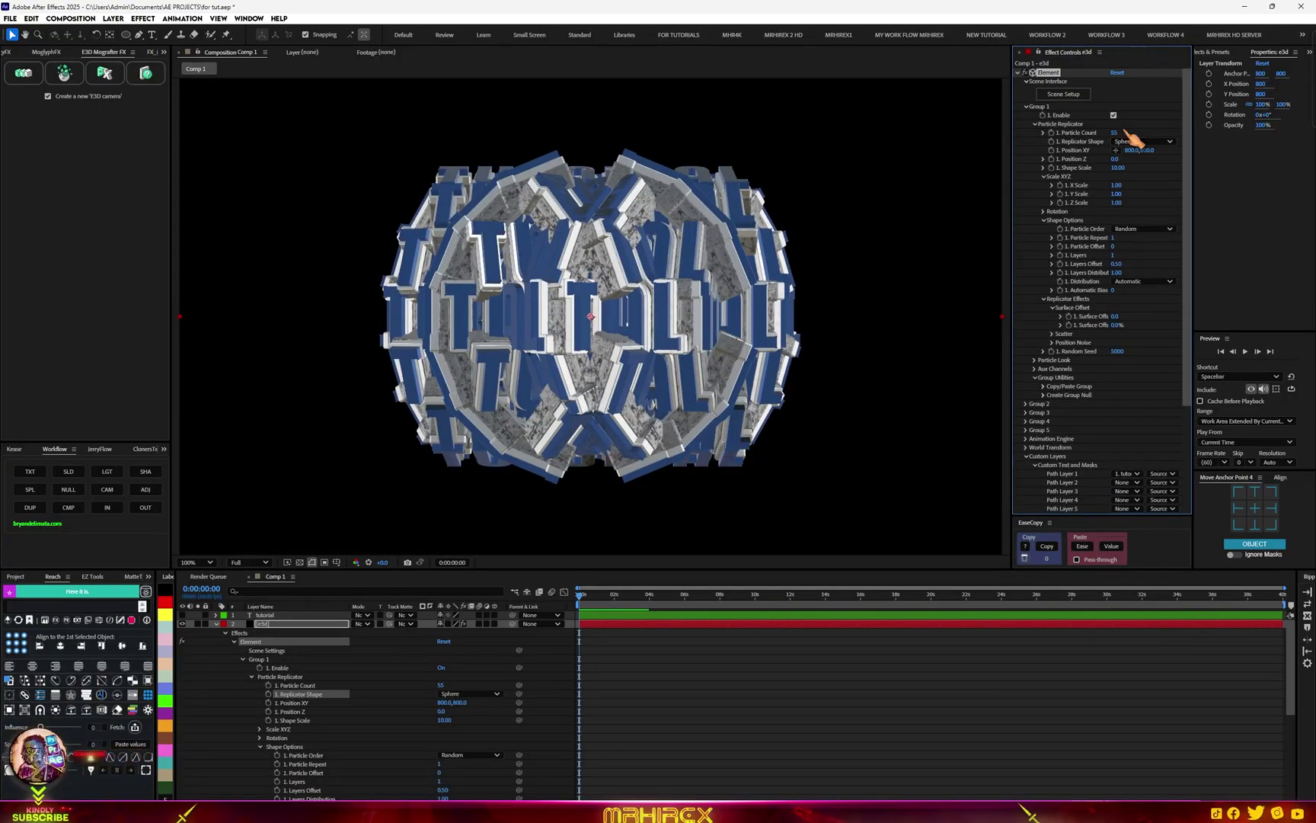
Vary the particle count up to 135 and back, then set Replicator Shape back to Point
drag(1117, 135, 1101, 137)
mouse_move(1112, 132)
mouse_down()
mouse_move(1142, 126)
mouse_move(1125, 130)
mouse_up()
click(1079, 141)
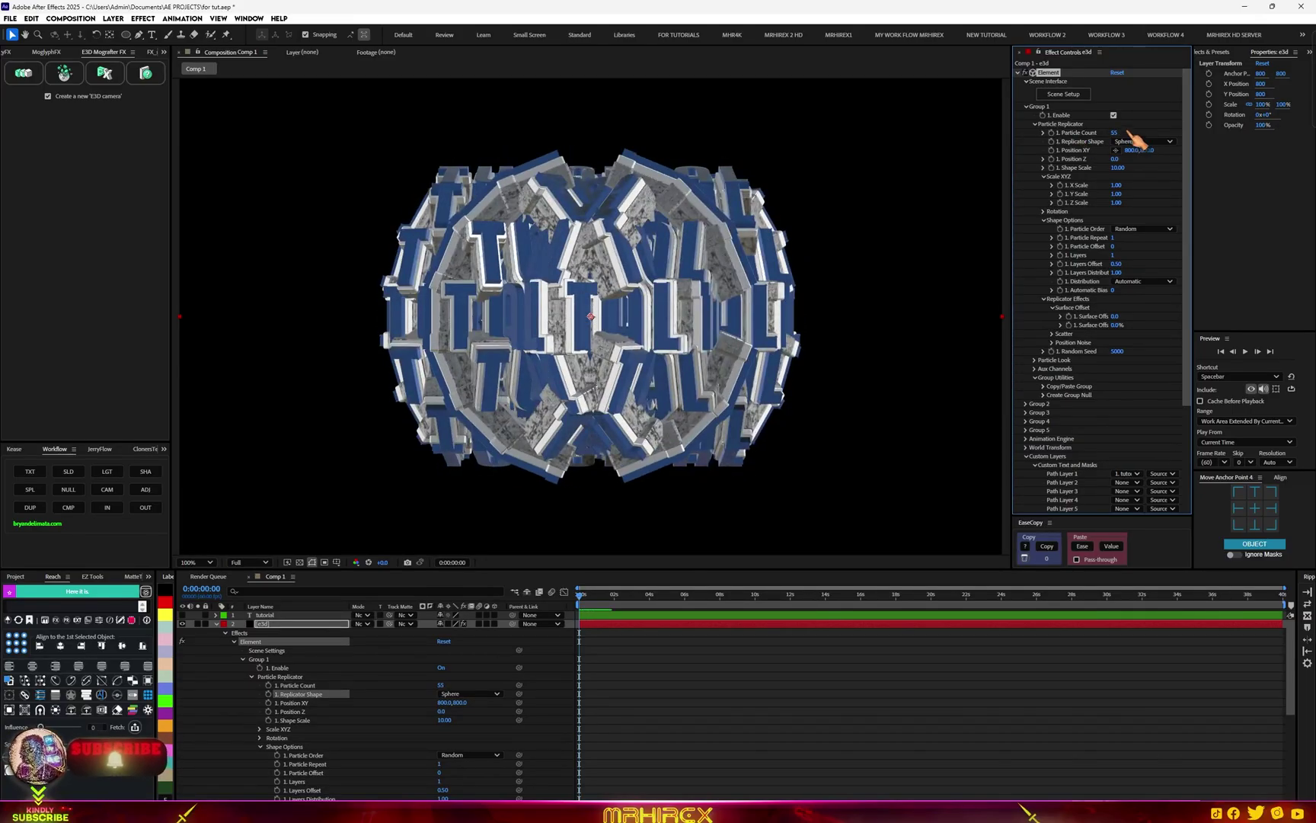
click(1131, 141)
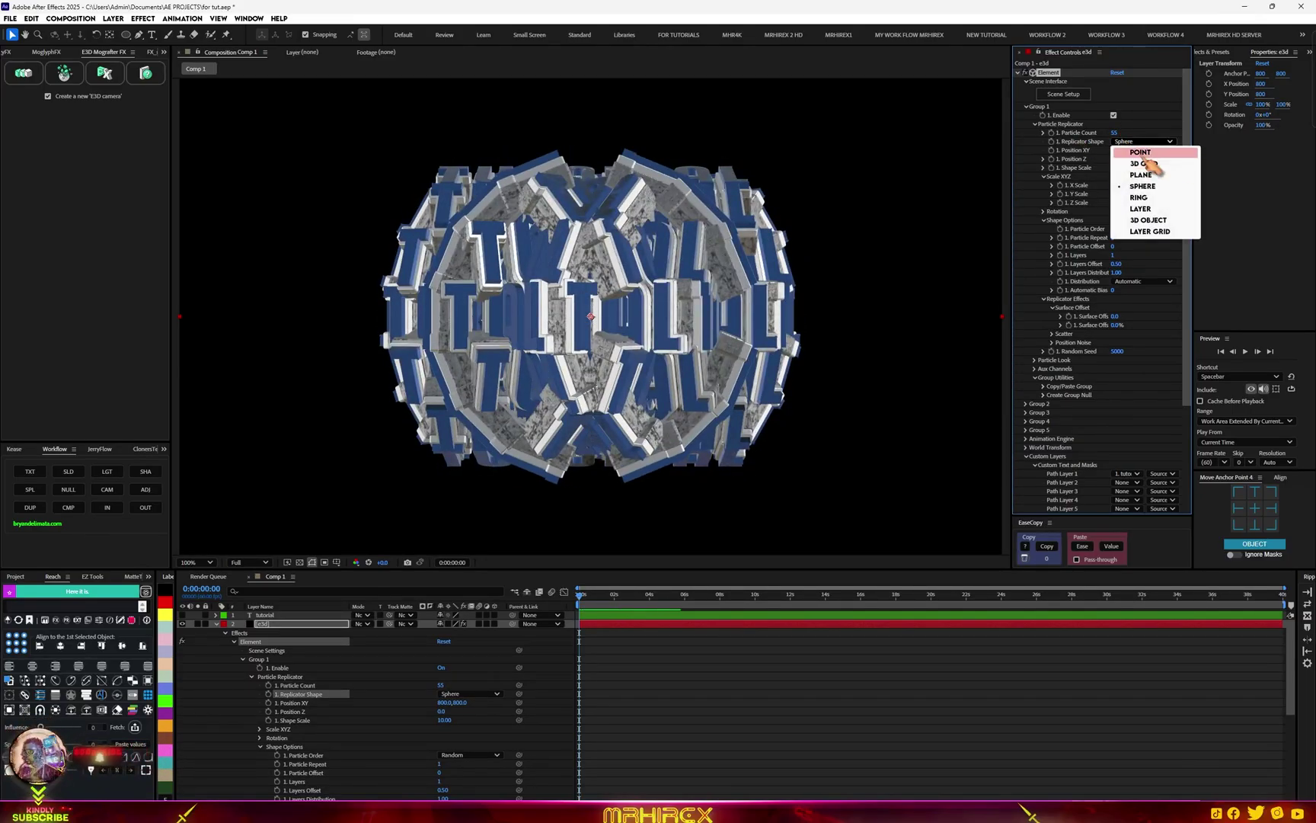
click(1127, 152)
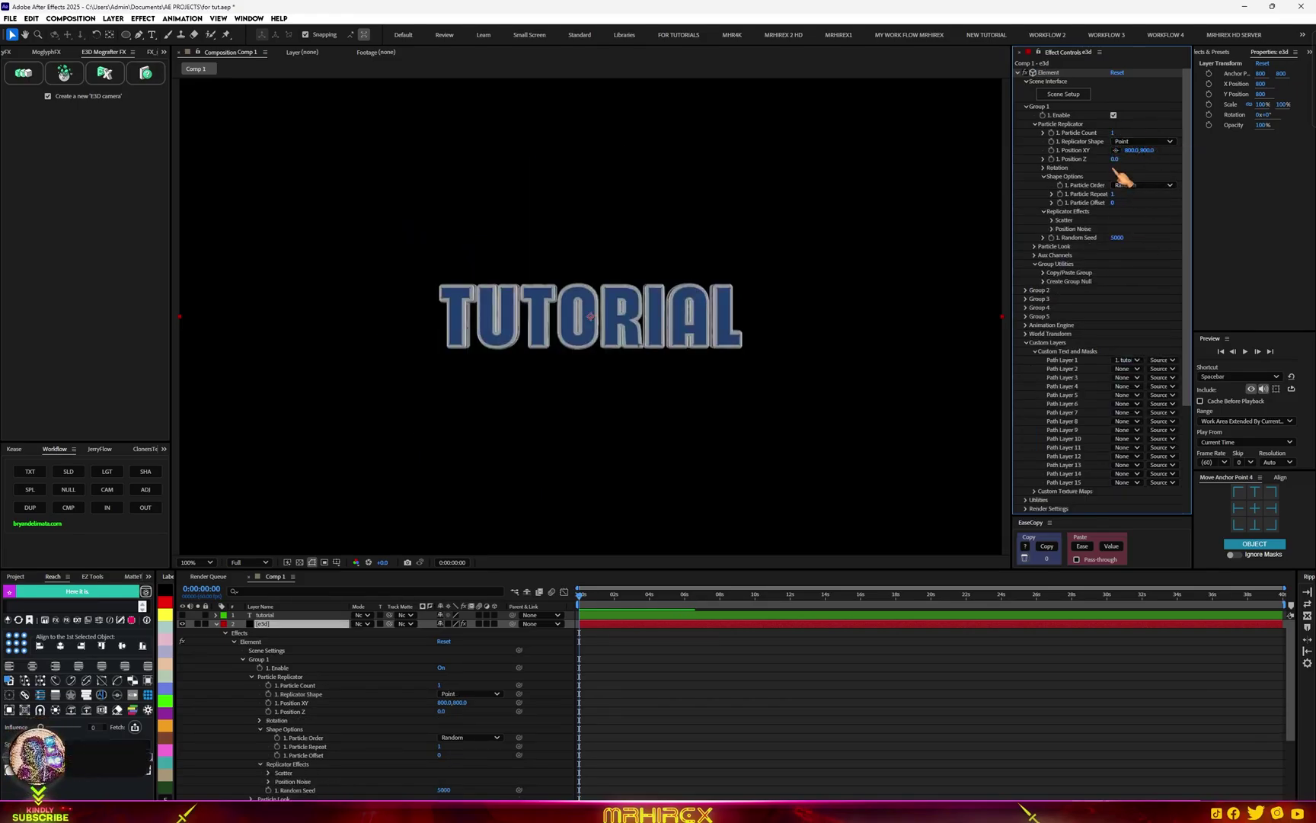
Try pushing the text back along Position Z, then undo the position changes
drag(1114, 160, 1192, 161)
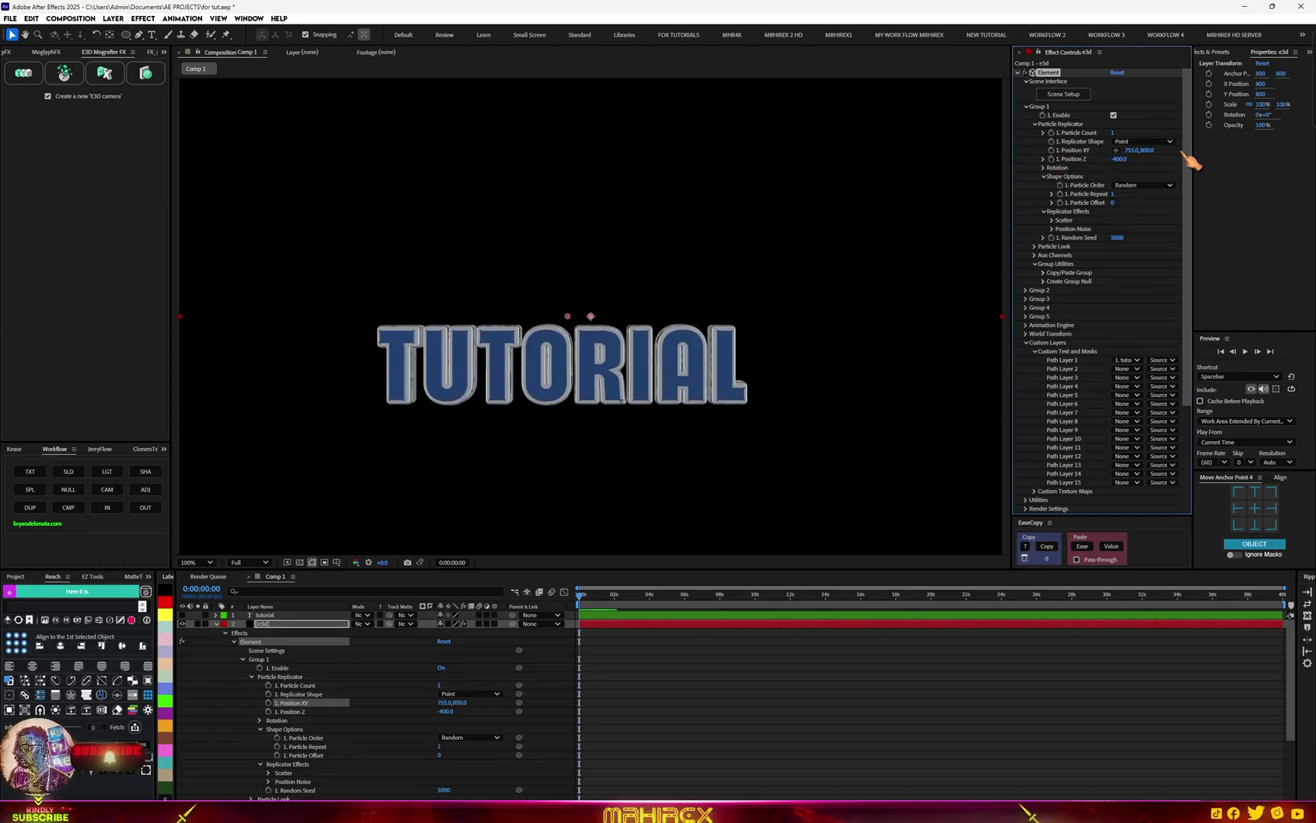
key(ctrl+z)
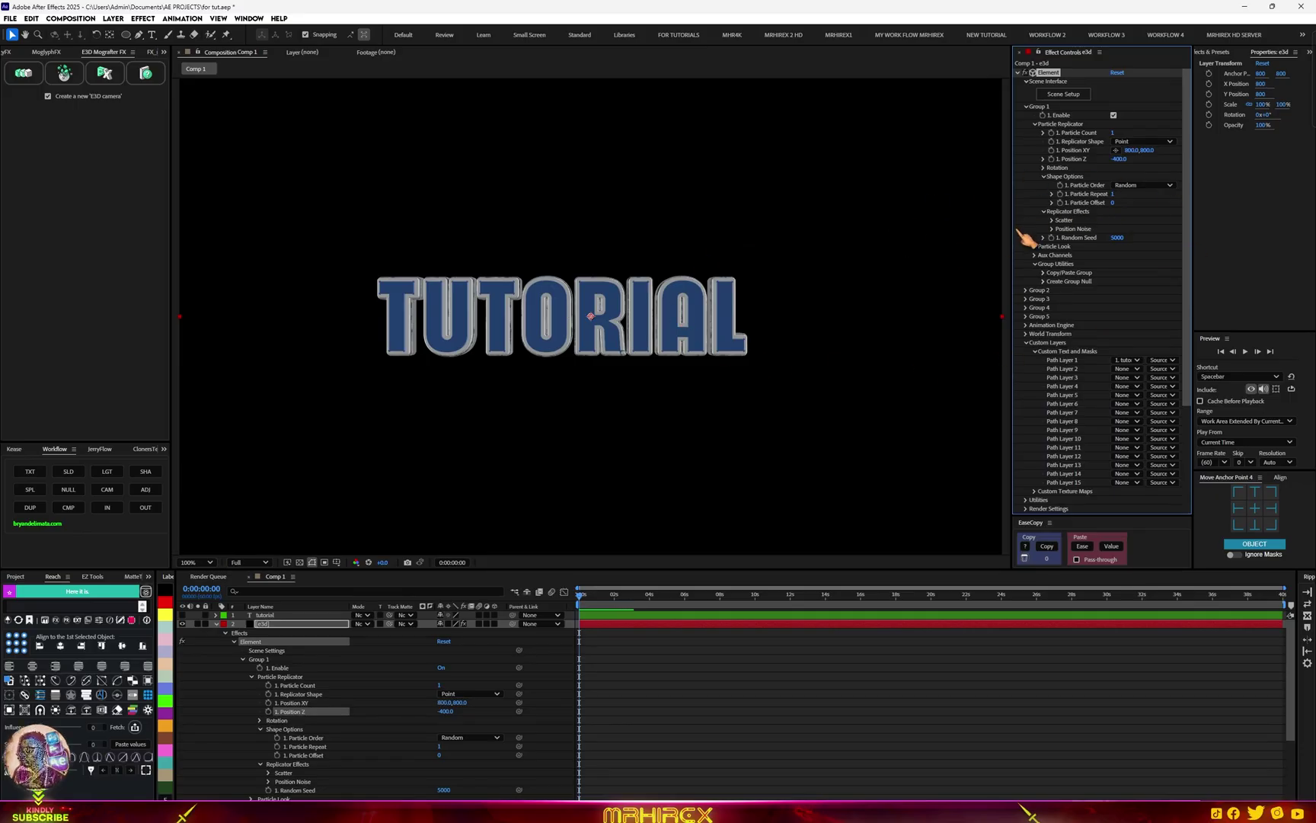
key(ctrl+z)
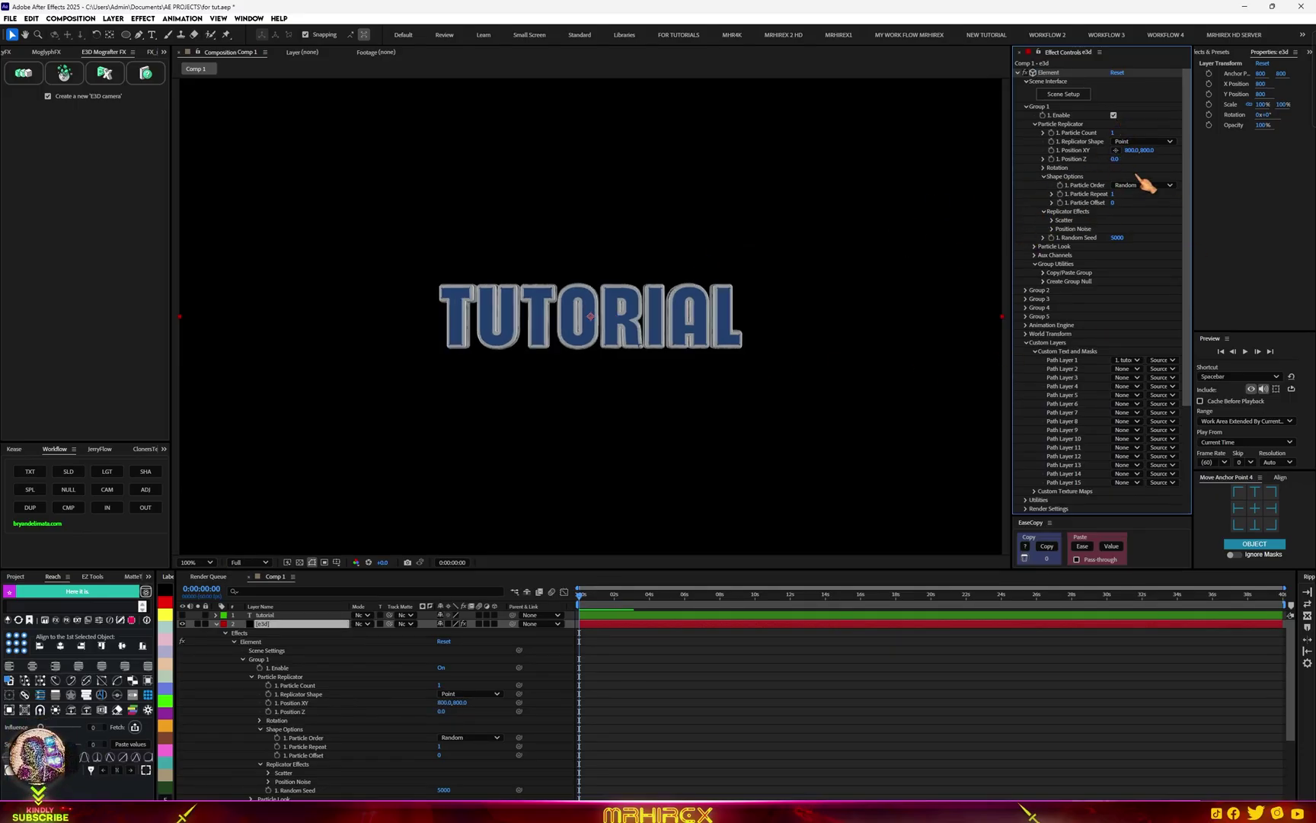
Expand Rotation, test X and Z rotations, and undo the Z rotation so rotations stay at 0°
click(1045, 168)
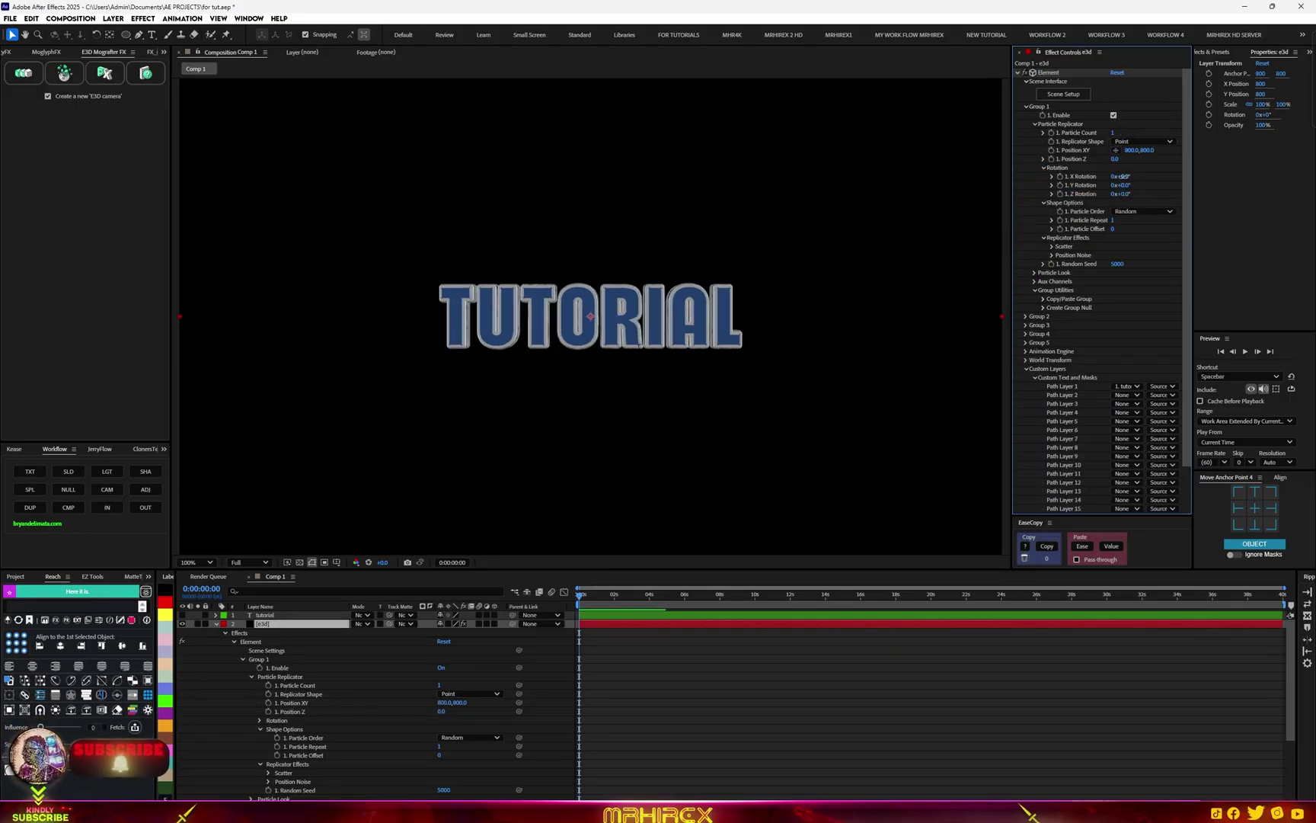
mouse_move(1123, 175)
mouse_down()
mouse_move(990, 176)
mouse_move(1112, 176)
mouse_up()
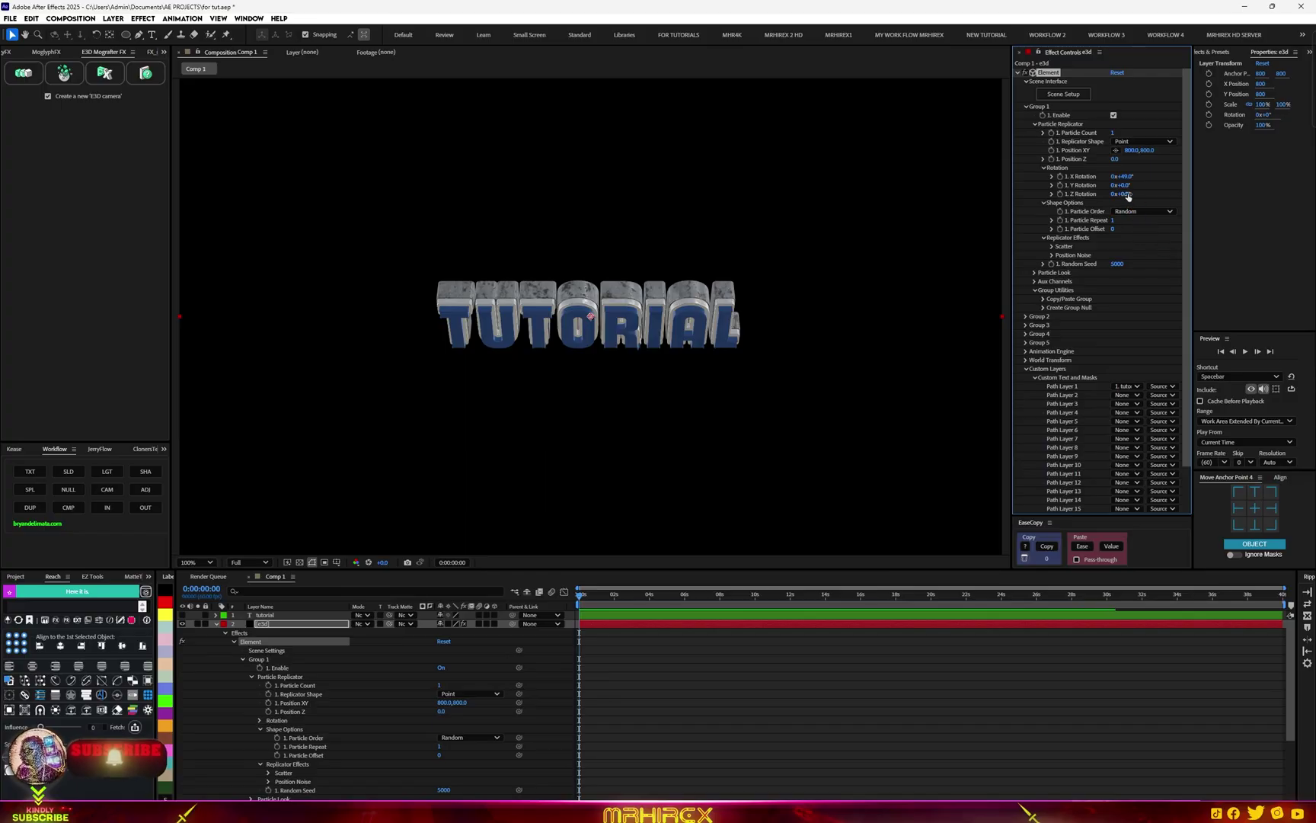
drag(1132, 193, 1205, 176)
key(ctrl+z)
key(ctrl+z)
key(ctrl+z)
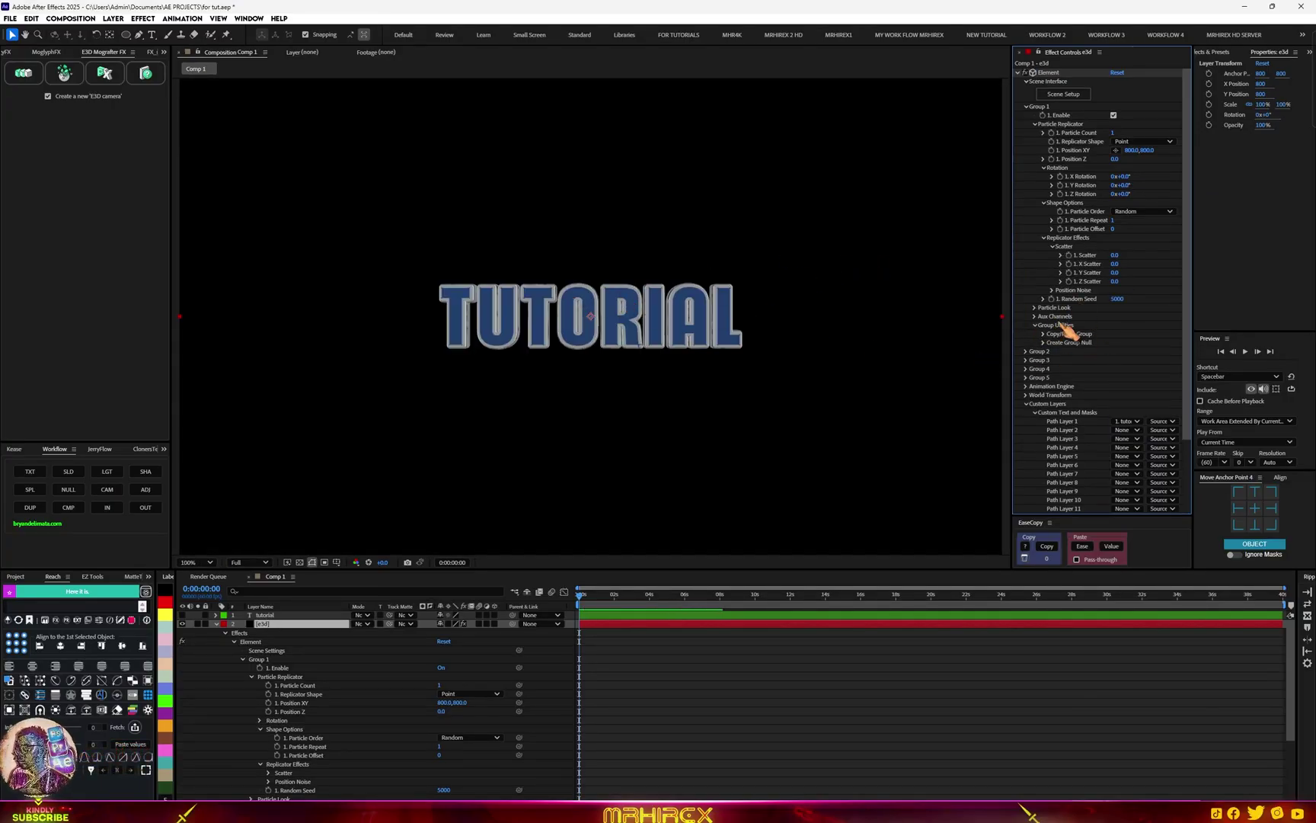
Expand Particle Look > Multi-Object for Group 1 and check Enable Multi-Object
click(1036, 308)
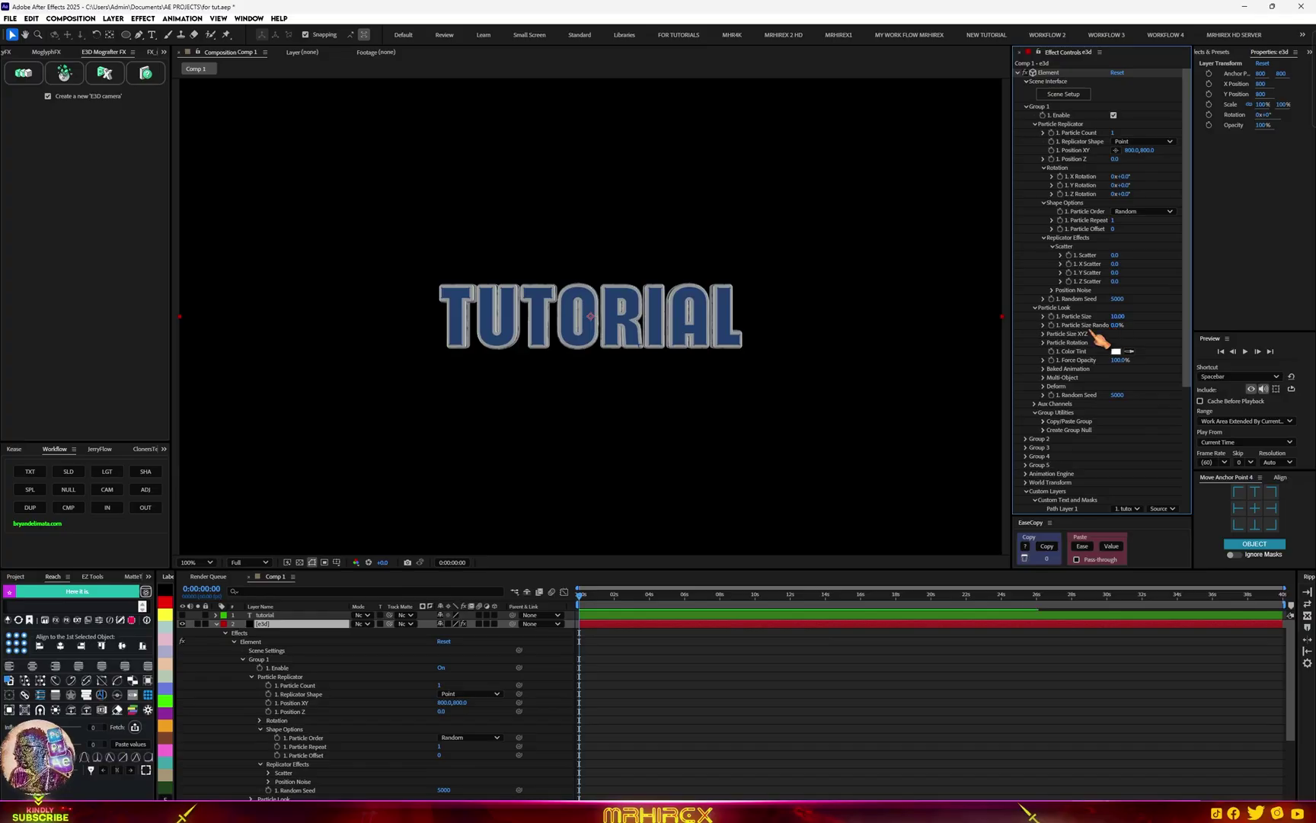
click(1045, 377)
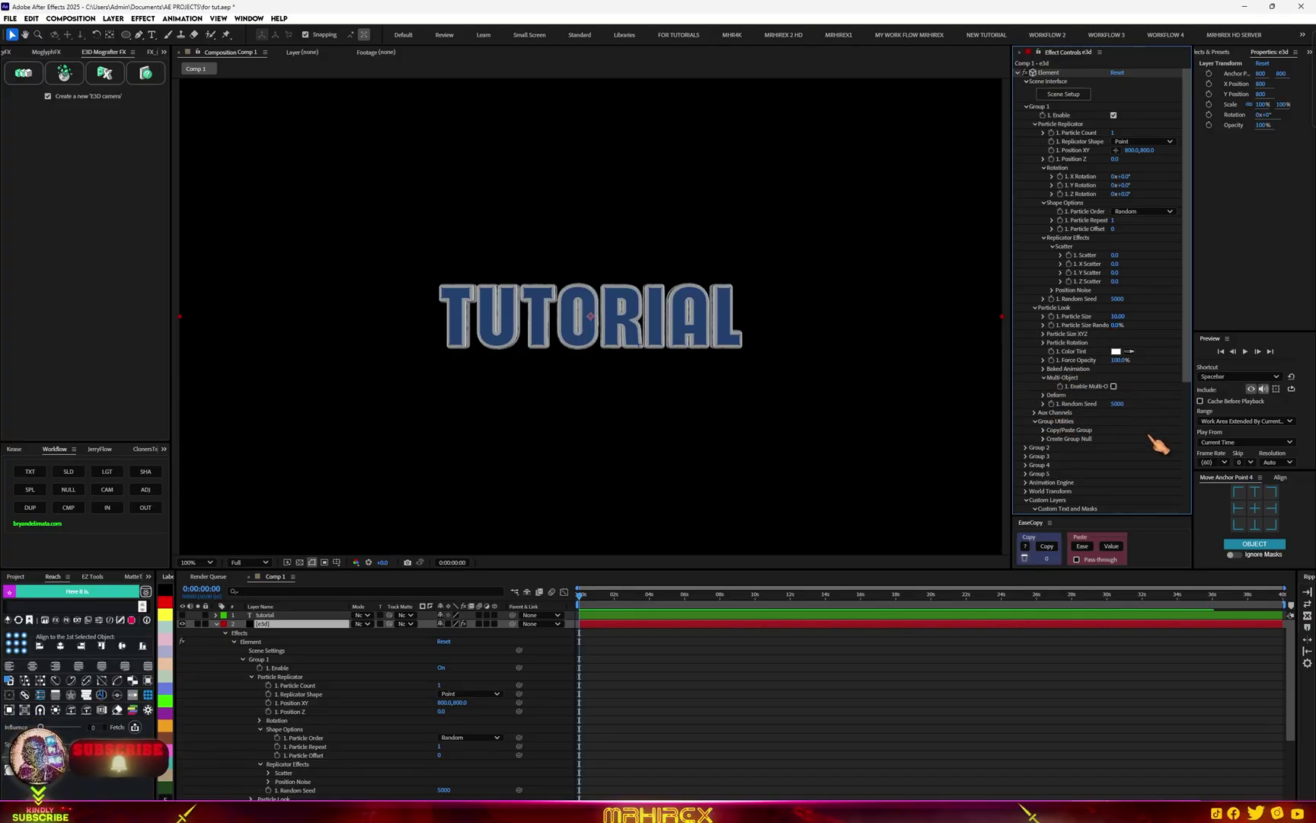
click(1113, 387)
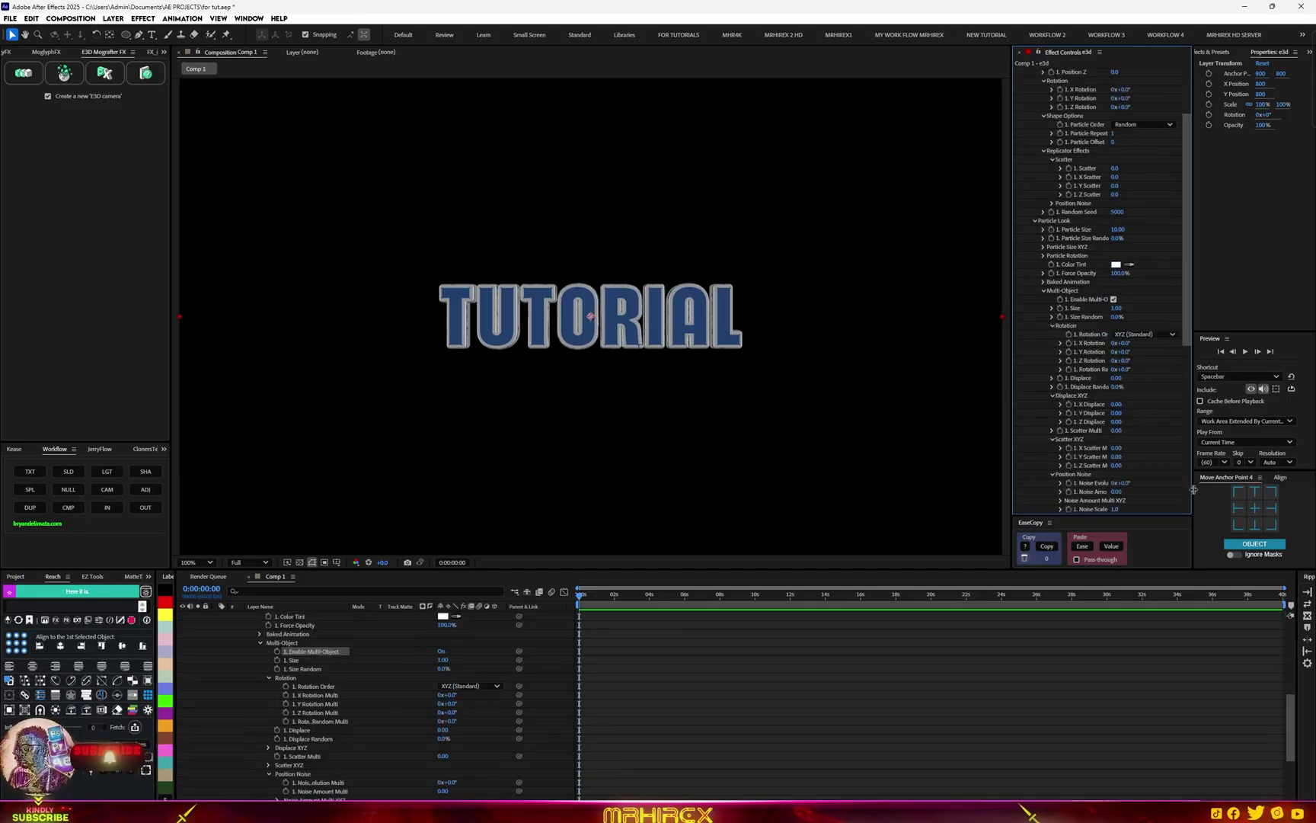
scroll(664, 374, down, 3)
scroll(665, 374, up, 3)
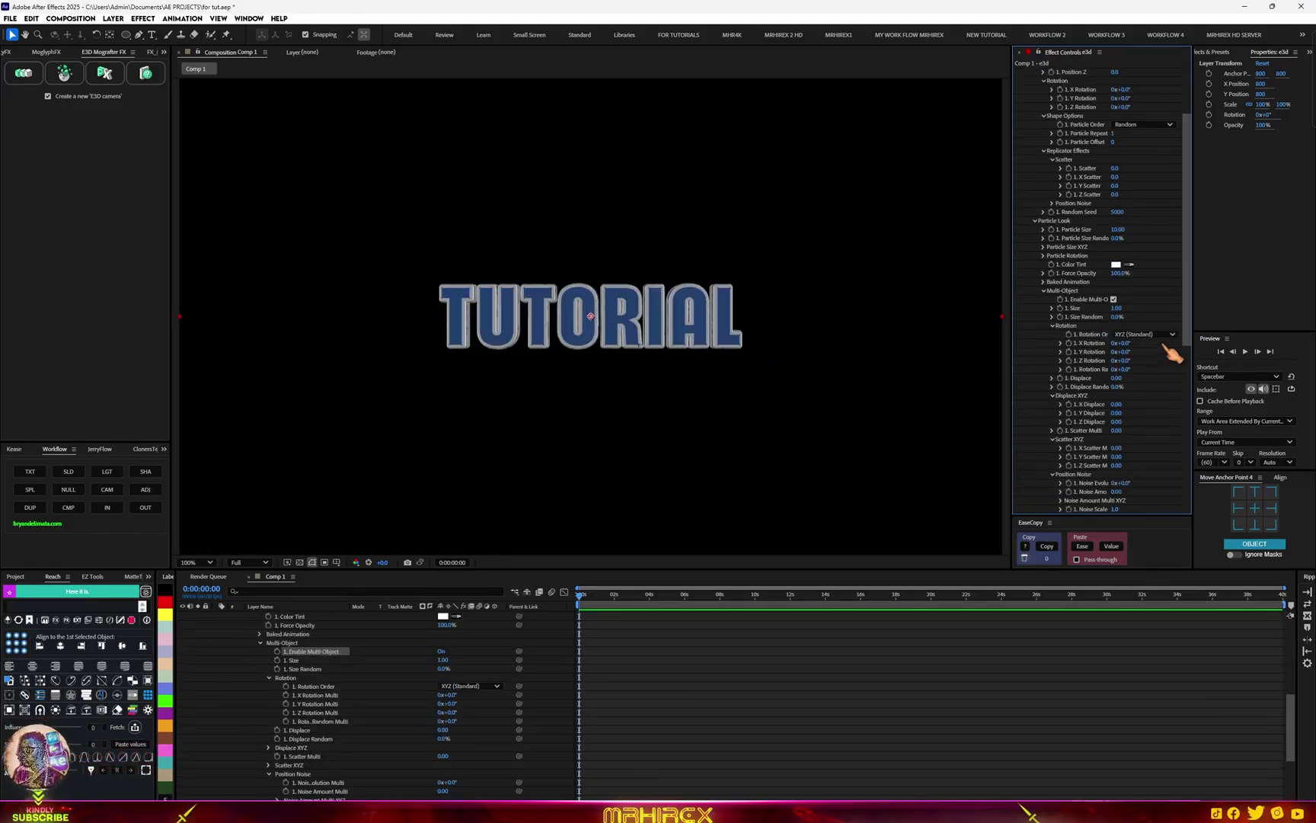
scroll(1099, 401, down, 5)
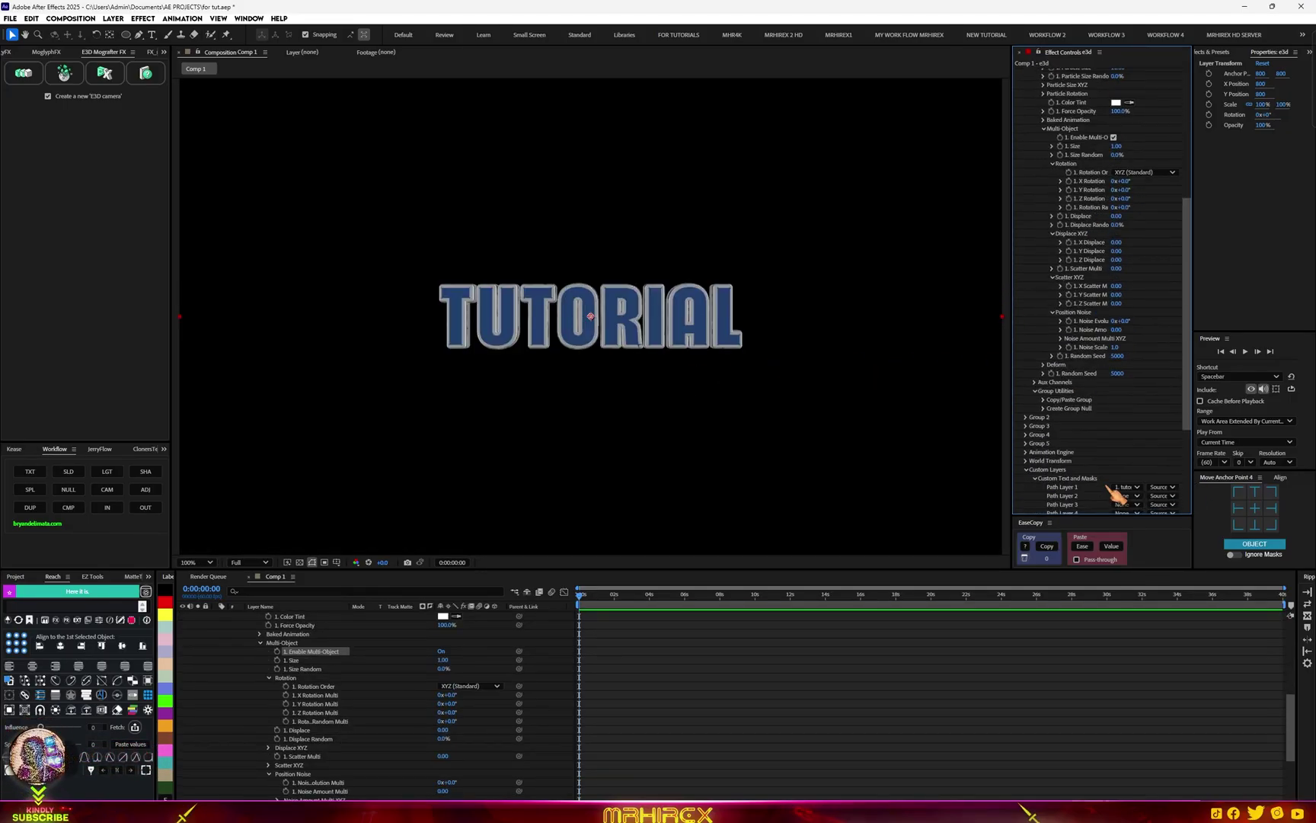
Enable the Animation Engine and scrub Animation so TUTORIAL's letters vanish progressively
click(1026, 452)
scroll(1052, 461, down, 5)
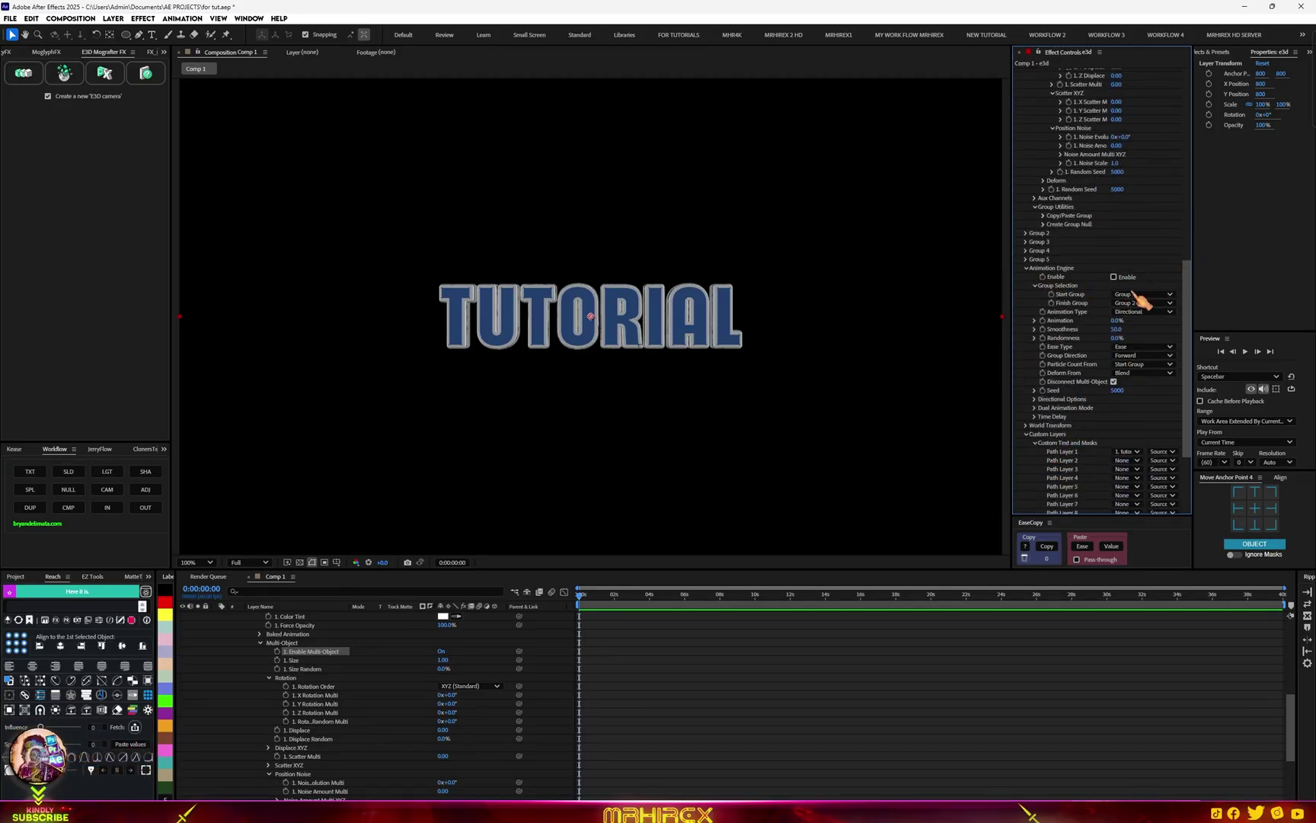
click(1127, 280)
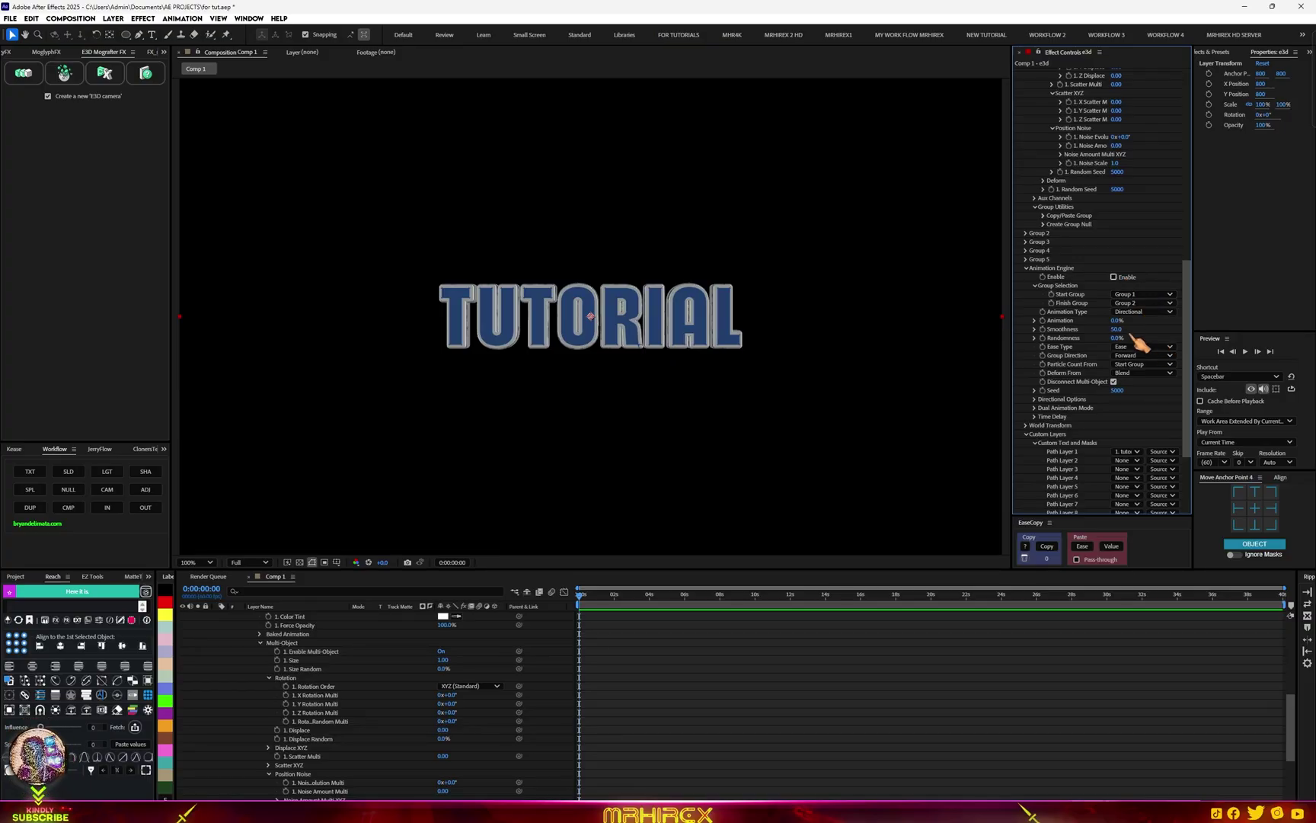
mouse_move(1116, 320)
mouse_down()
mouse_move(1162, 320)
mouse_move(1128, 334)
mouse_move(1166, 335)
mouse_move(1106, 342)
mouse_up()
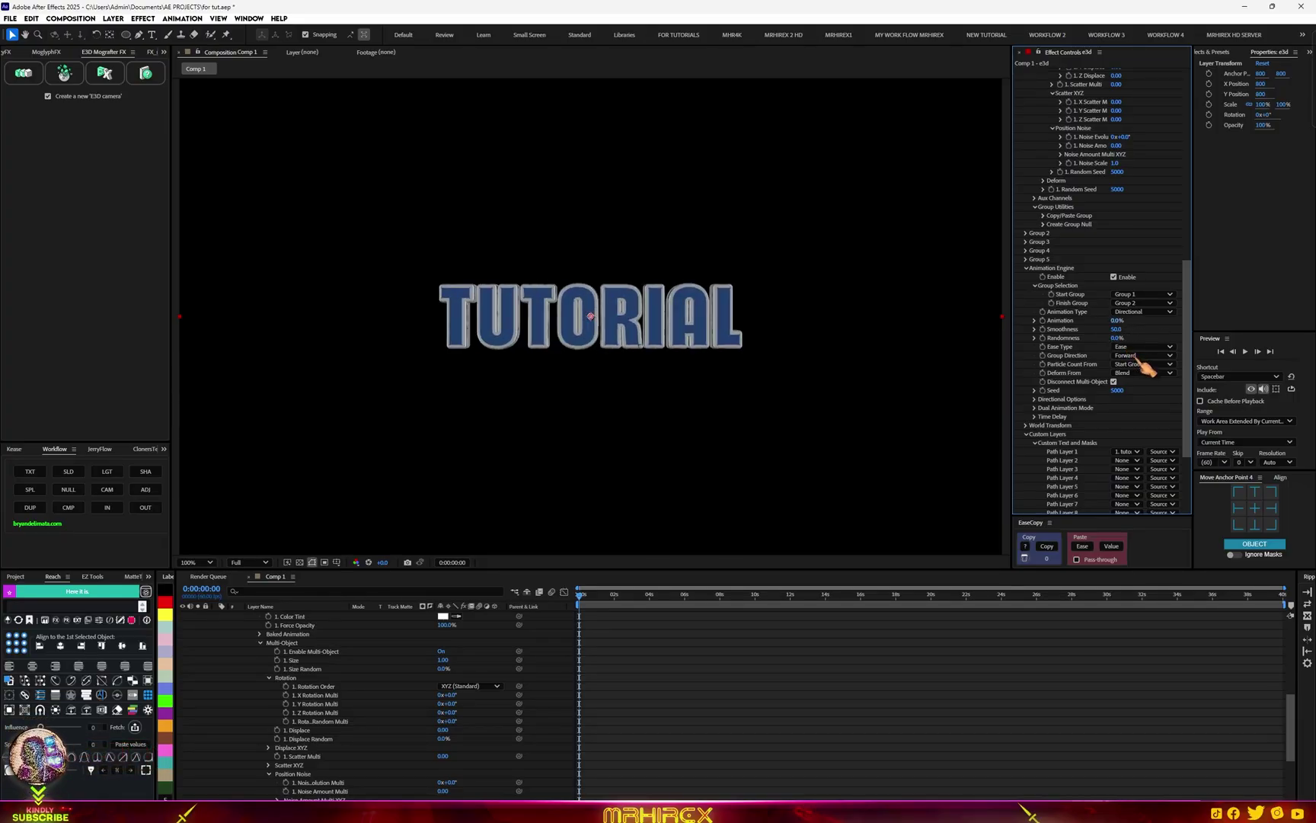
scroll(1143, 368, up, 10)
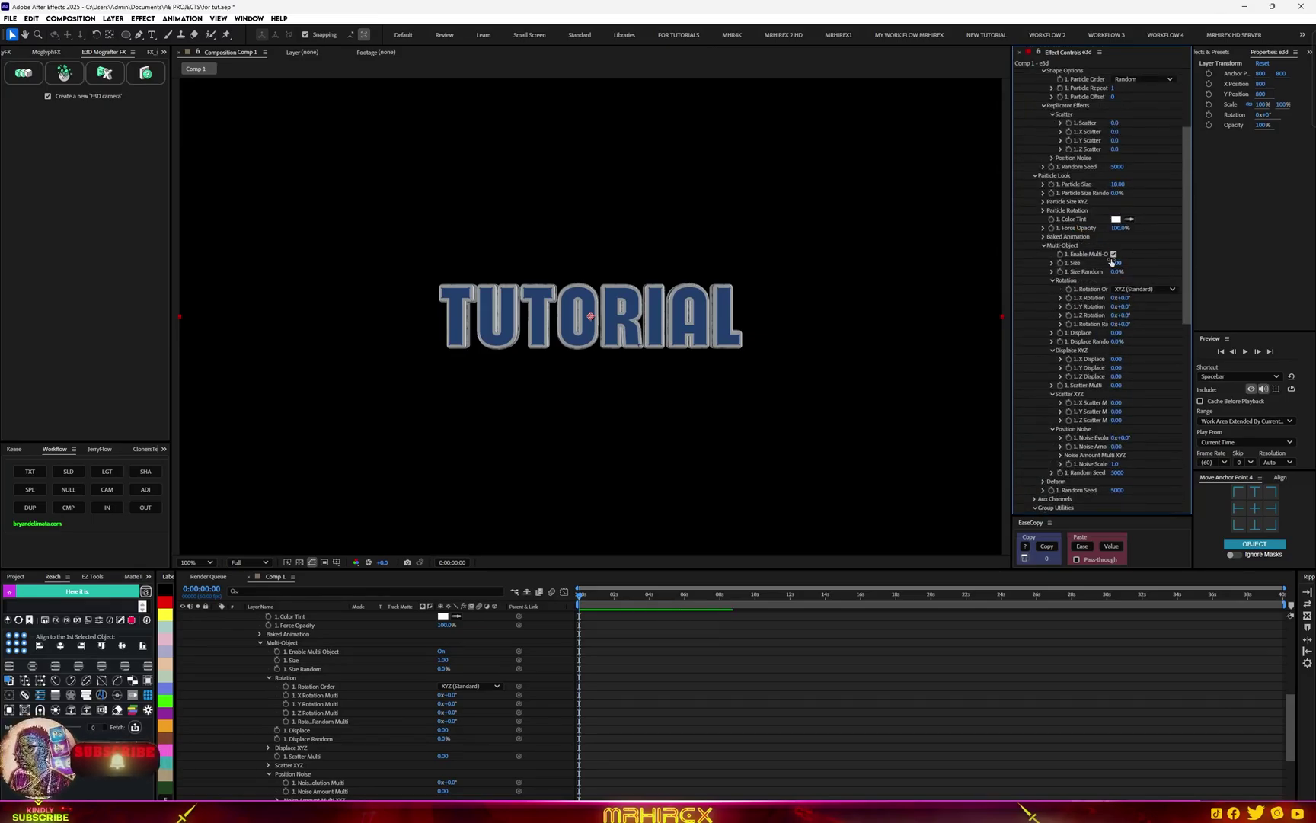
Turn Multi-Object off and scrub the animation to compare how the text disappears
click(1113, 254)
scroll(1128, 440, down, 4)
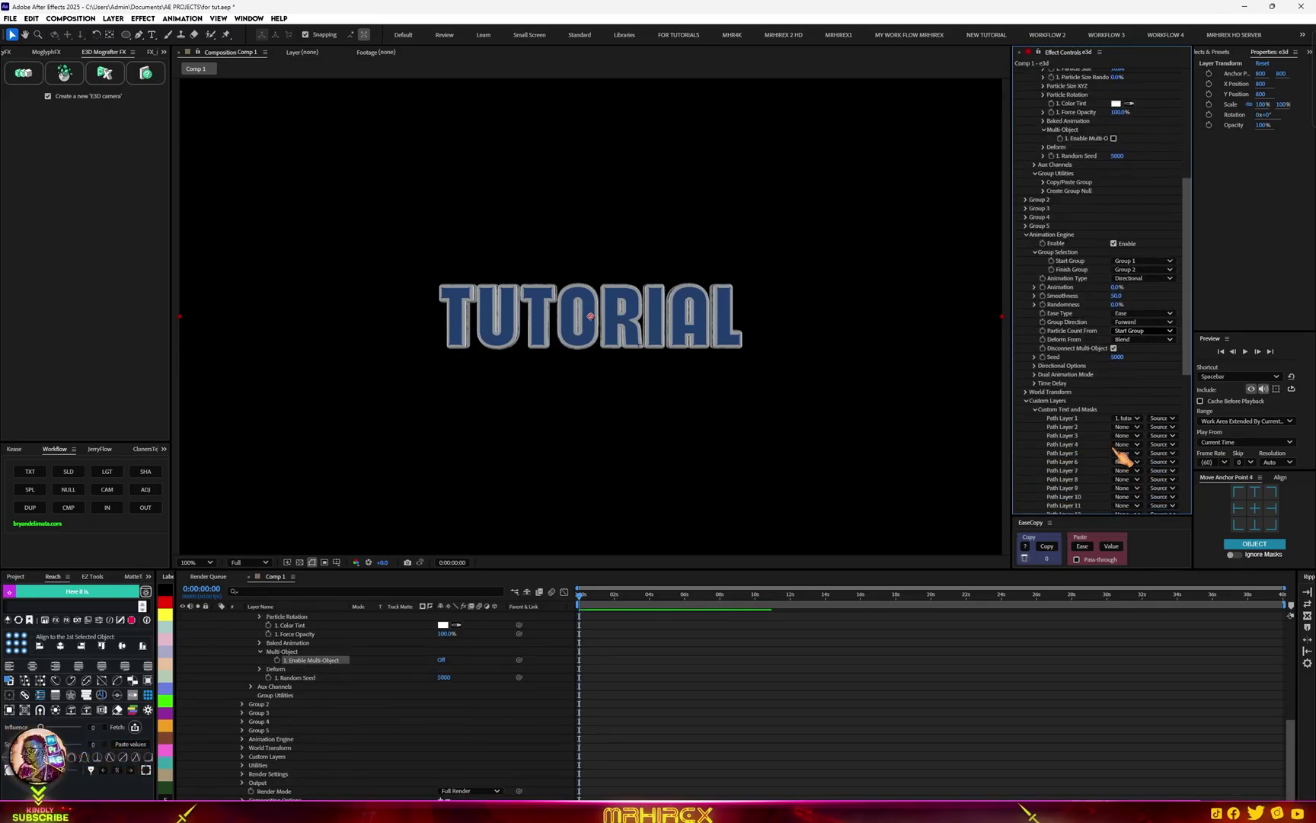
scroll(1123, 455, down, 3)
scroll(1125, 352, up, 1)
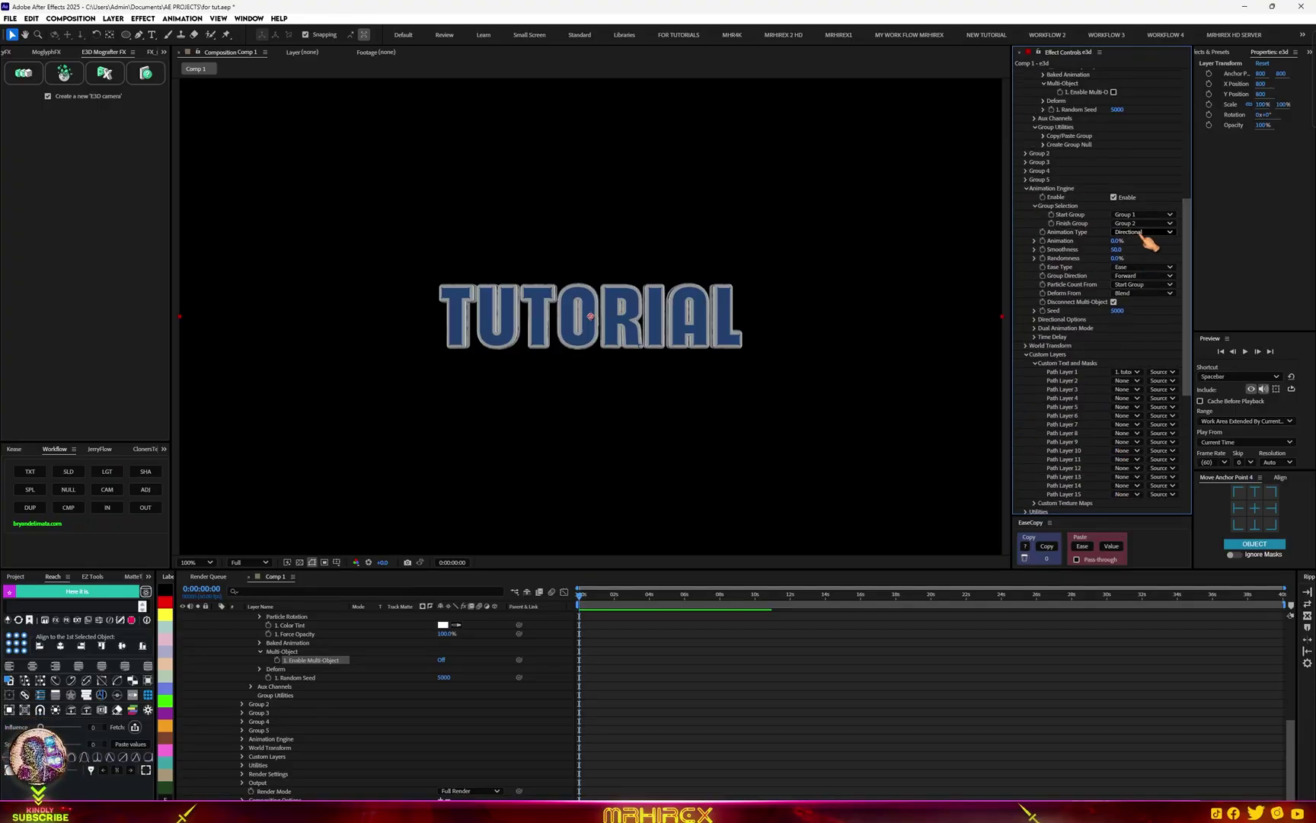
mouse_move(1117, 241)
mouse_down()
mouse_move(1162, 233)
mouse_move(1125, 241)
mouse_up()
scroll(1143, 327, up, 4)
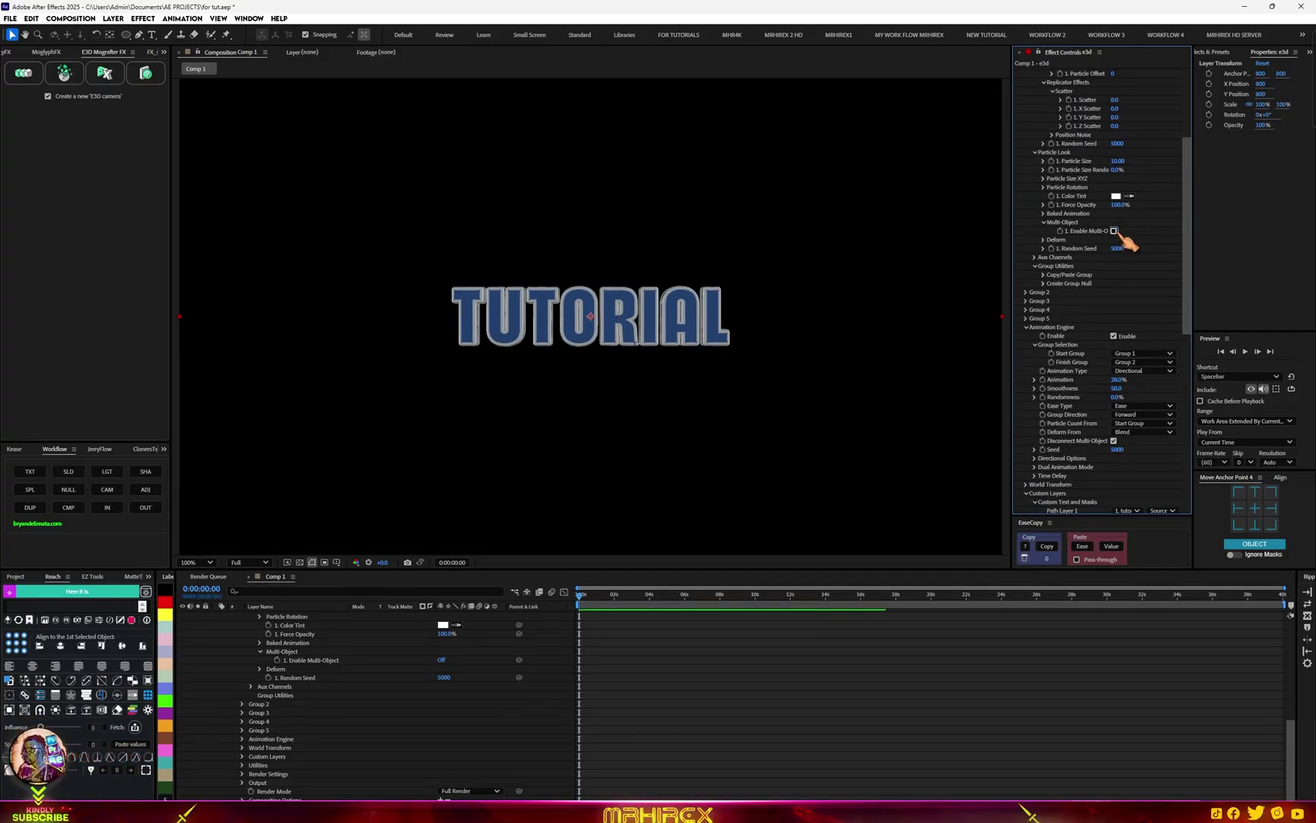
Re-enable Multi-Object, preview letters vanishing and returning, then disable the Animation Engine
click(1115, 230)
scroll(1119, 327, down, 3)
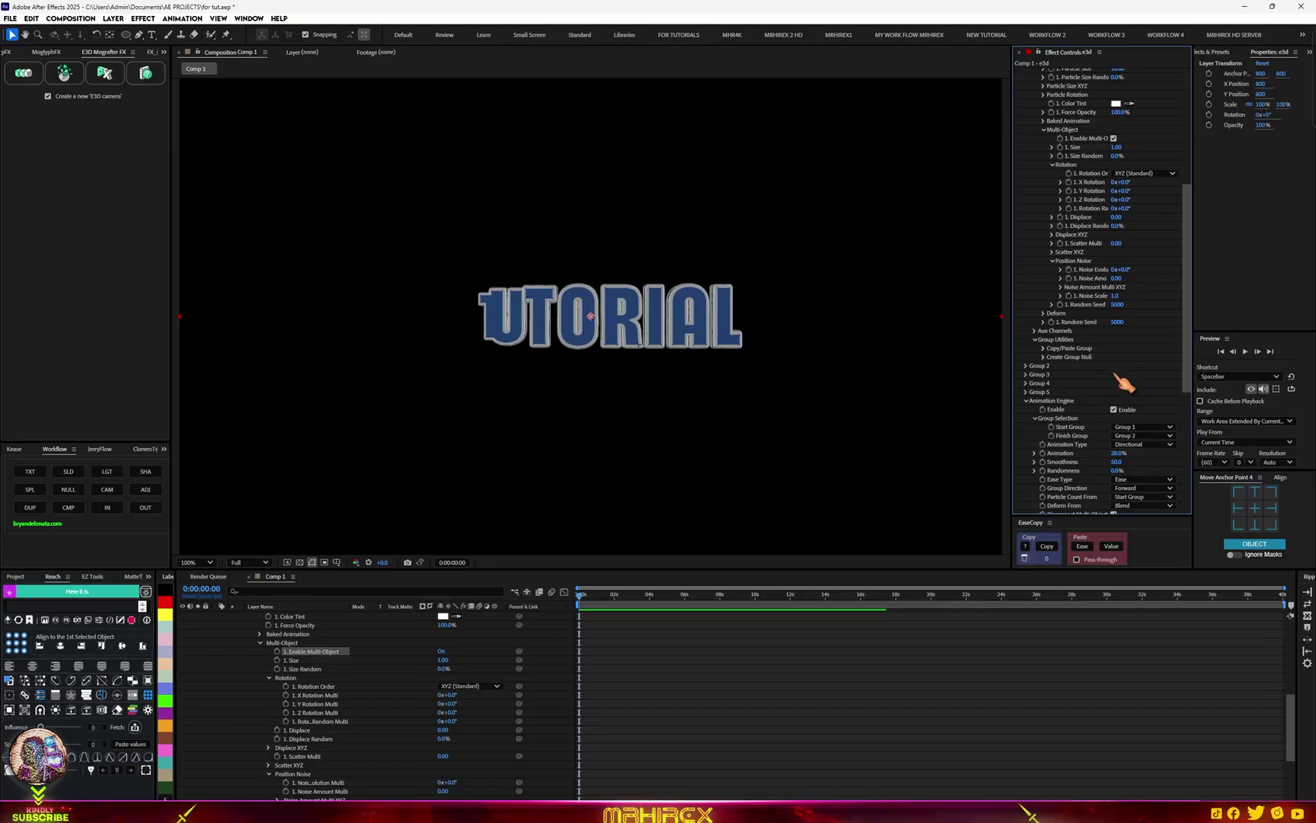
scroll(1123, 385, down, 3)
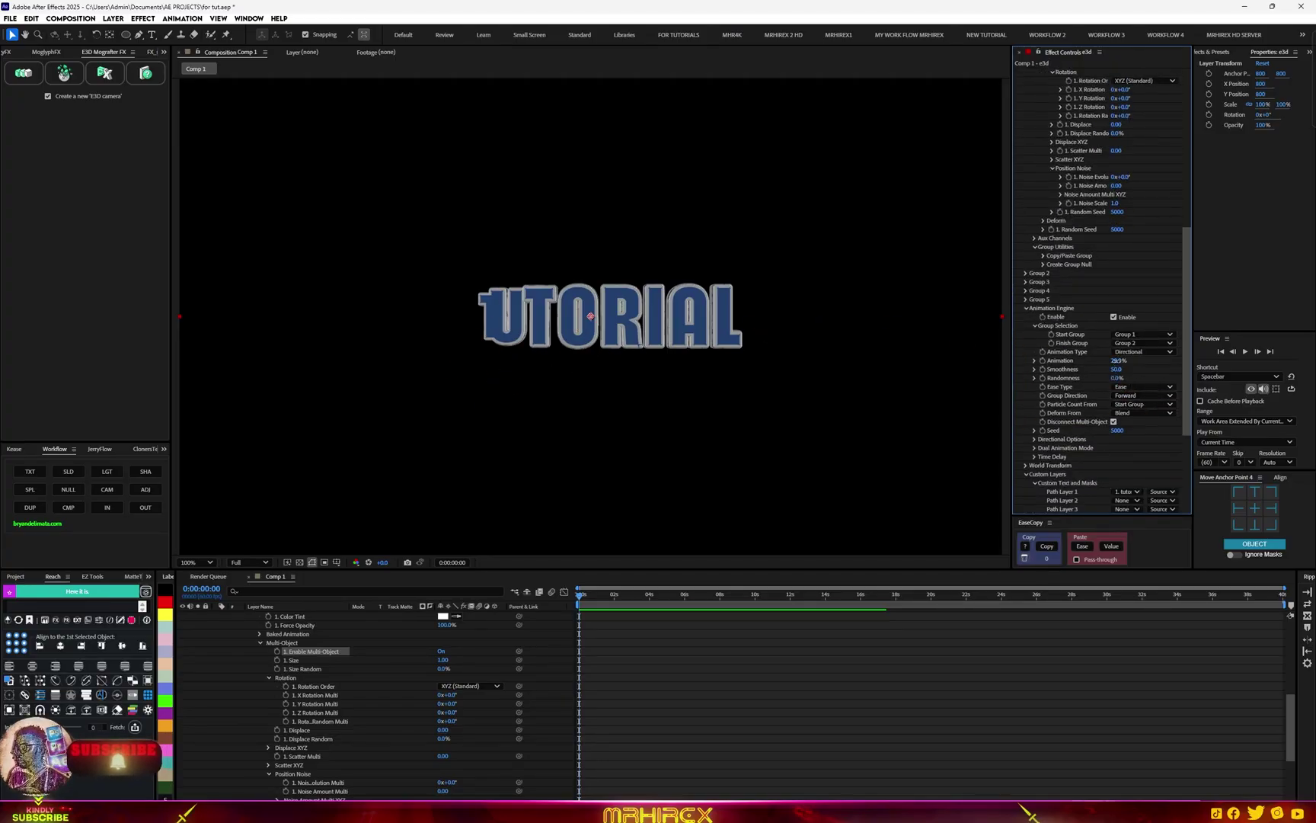
drag(1115, 360, 1087, 363)
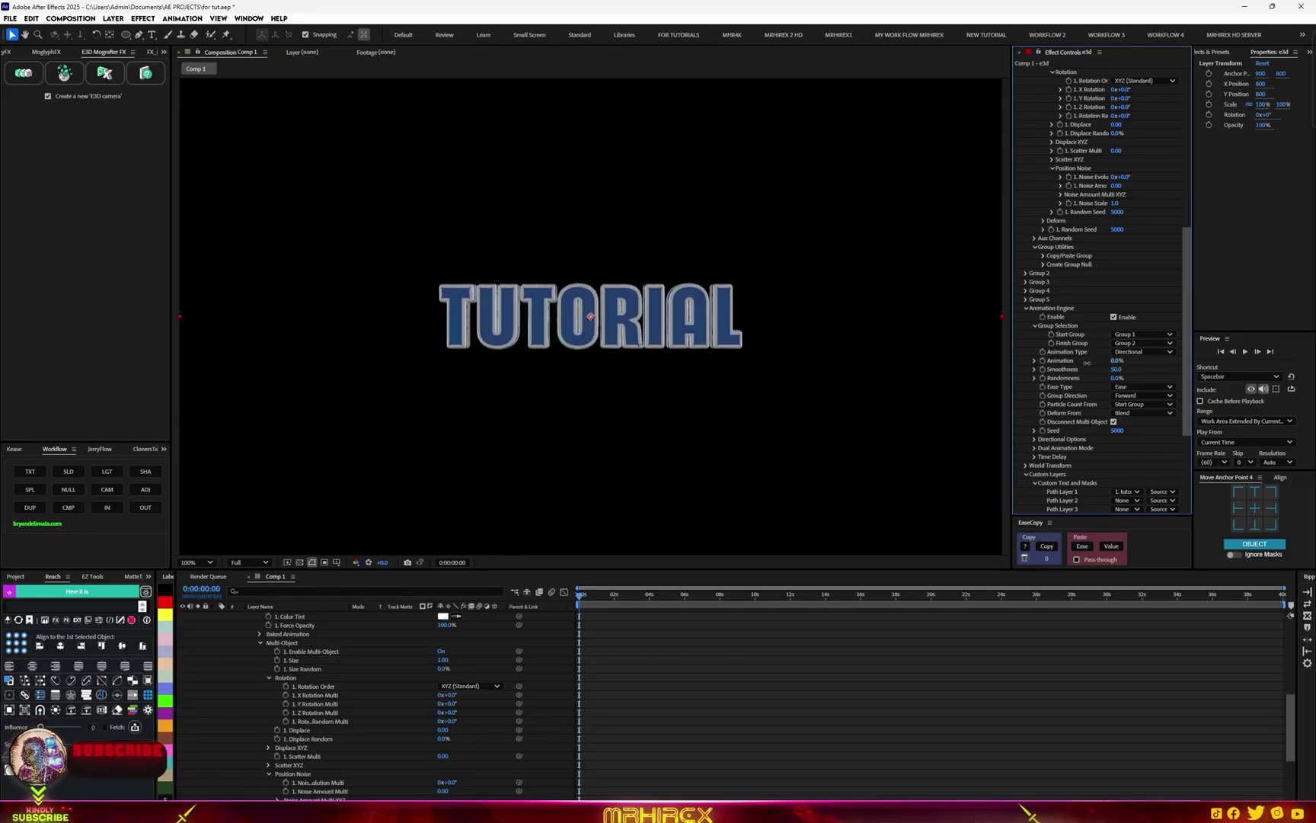
click(1113, 317)
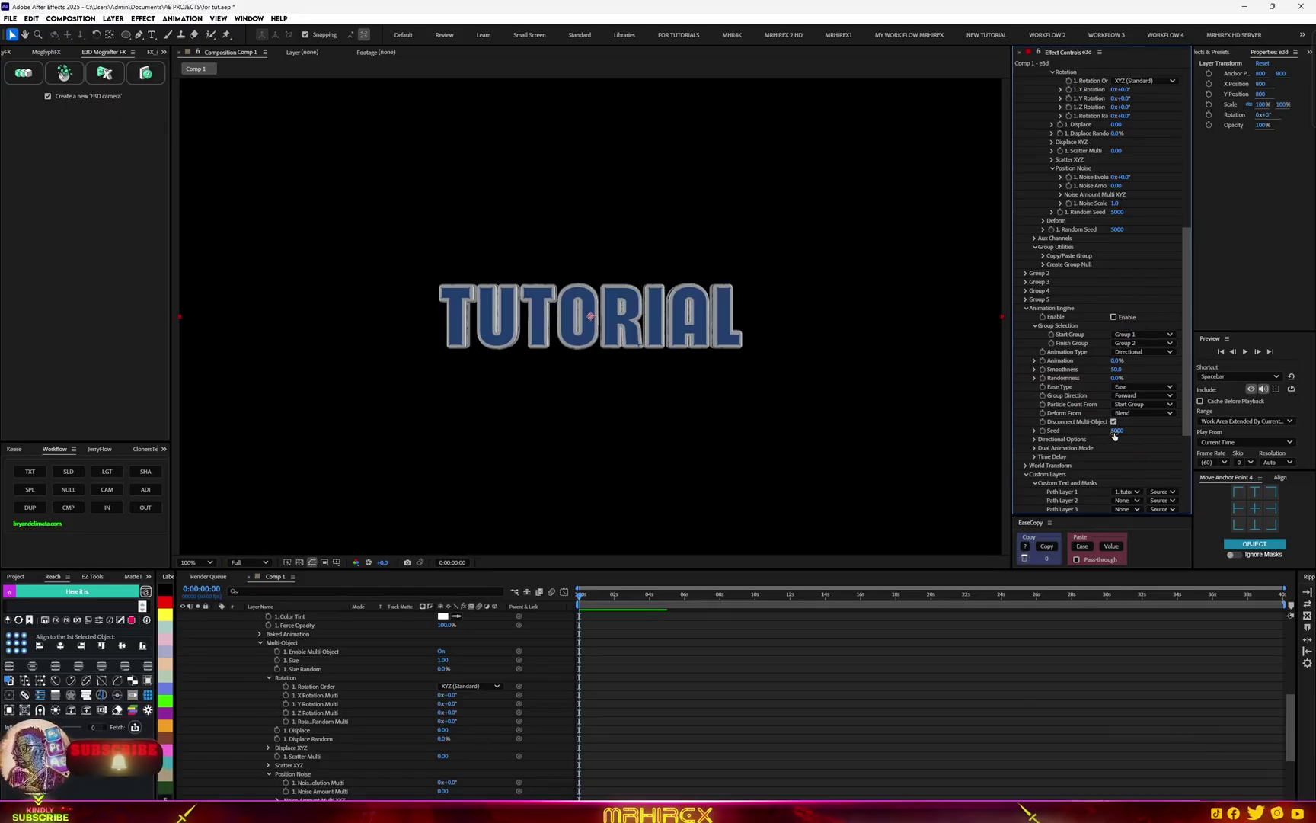
scroll(1115, 434, down, 3)
scroll(1147, 411, up, 15)
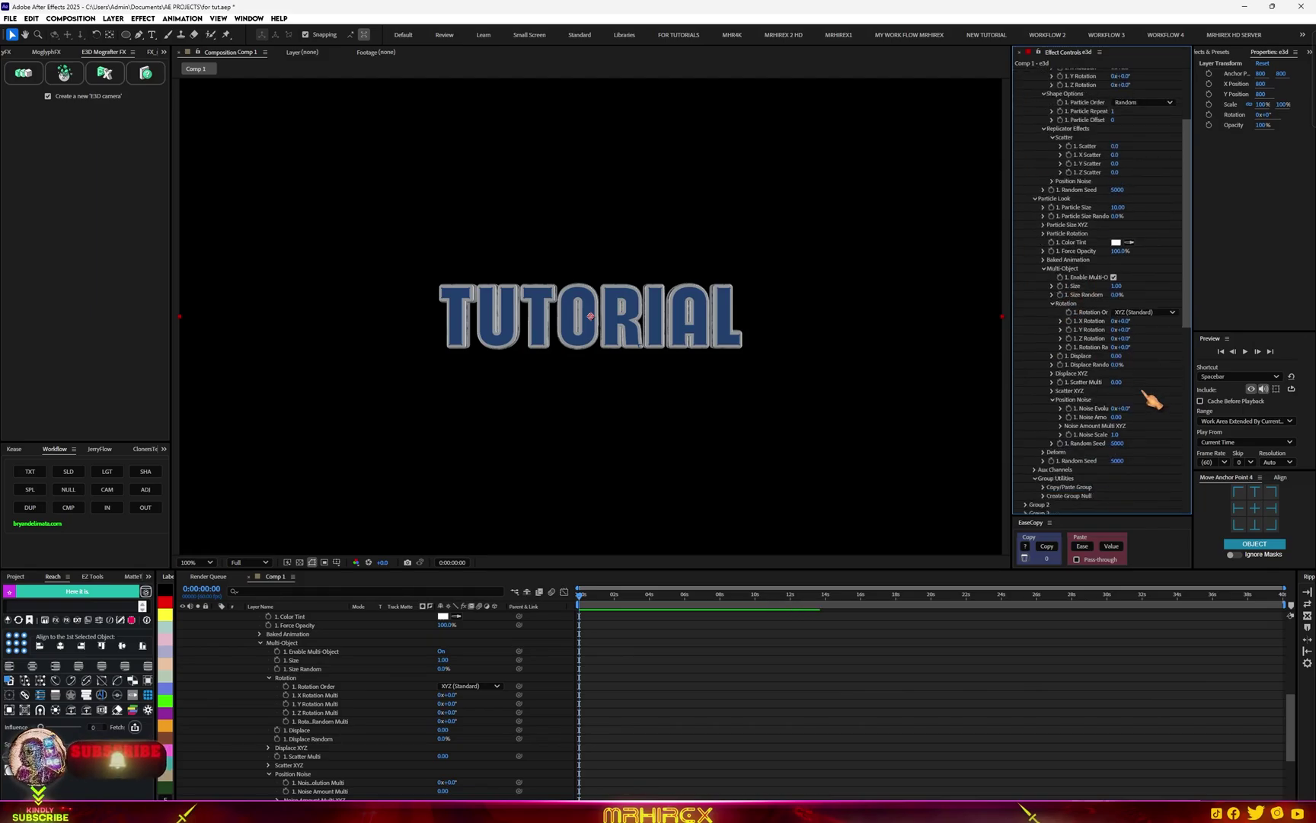
scroll(1148, 398, down, 5)
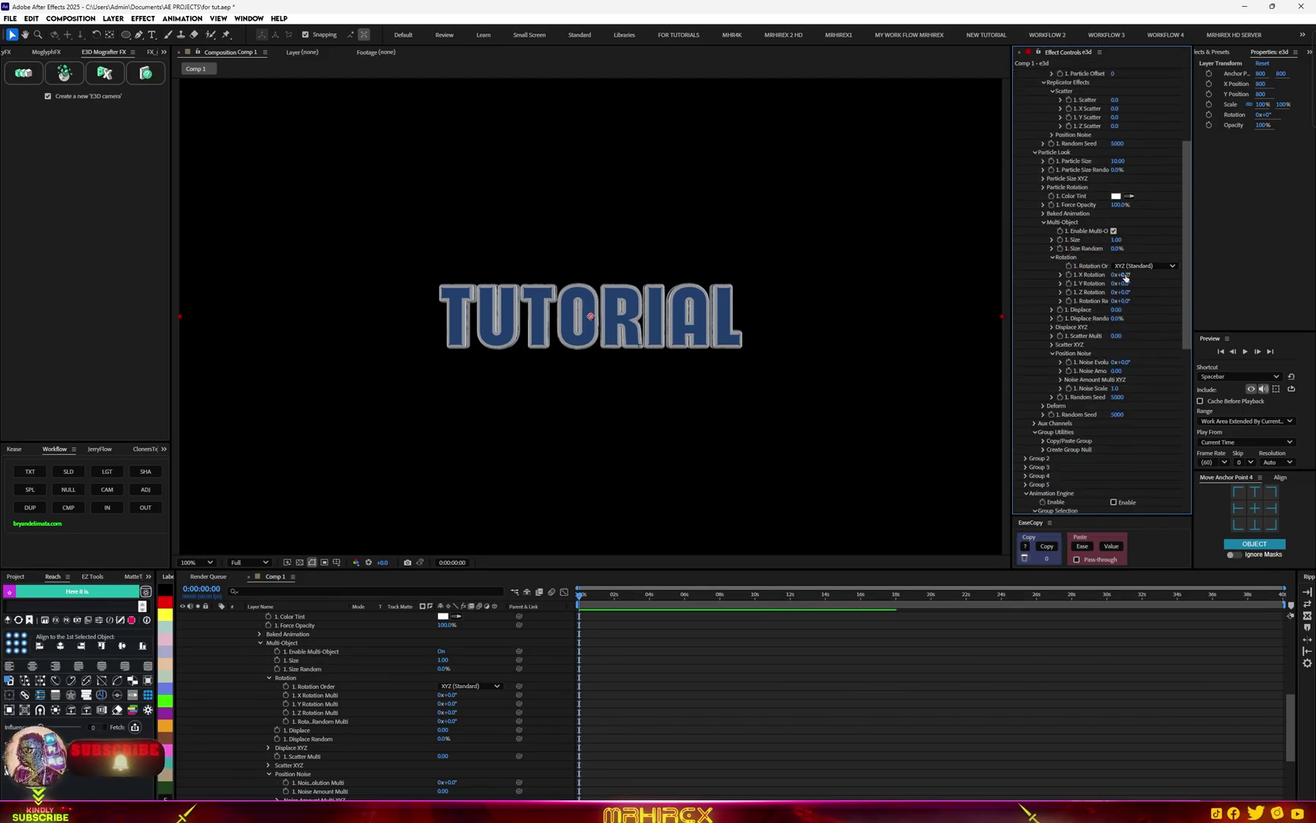
mouse_move(1125, 277)
mouse_down()
mouse_move(1144, 272)
mouse_move(1121, 274)
mouse_up()
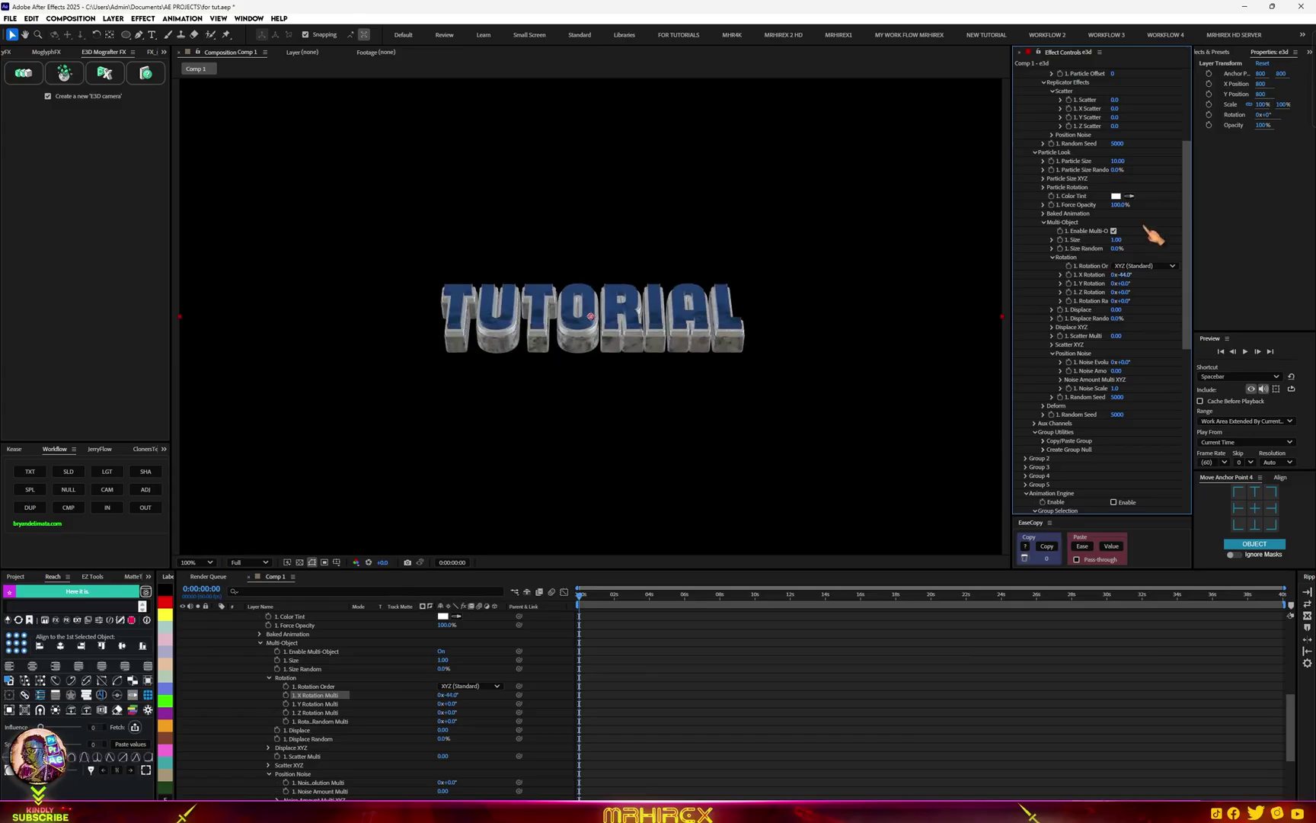
scroll(1112, 229, up, 6)
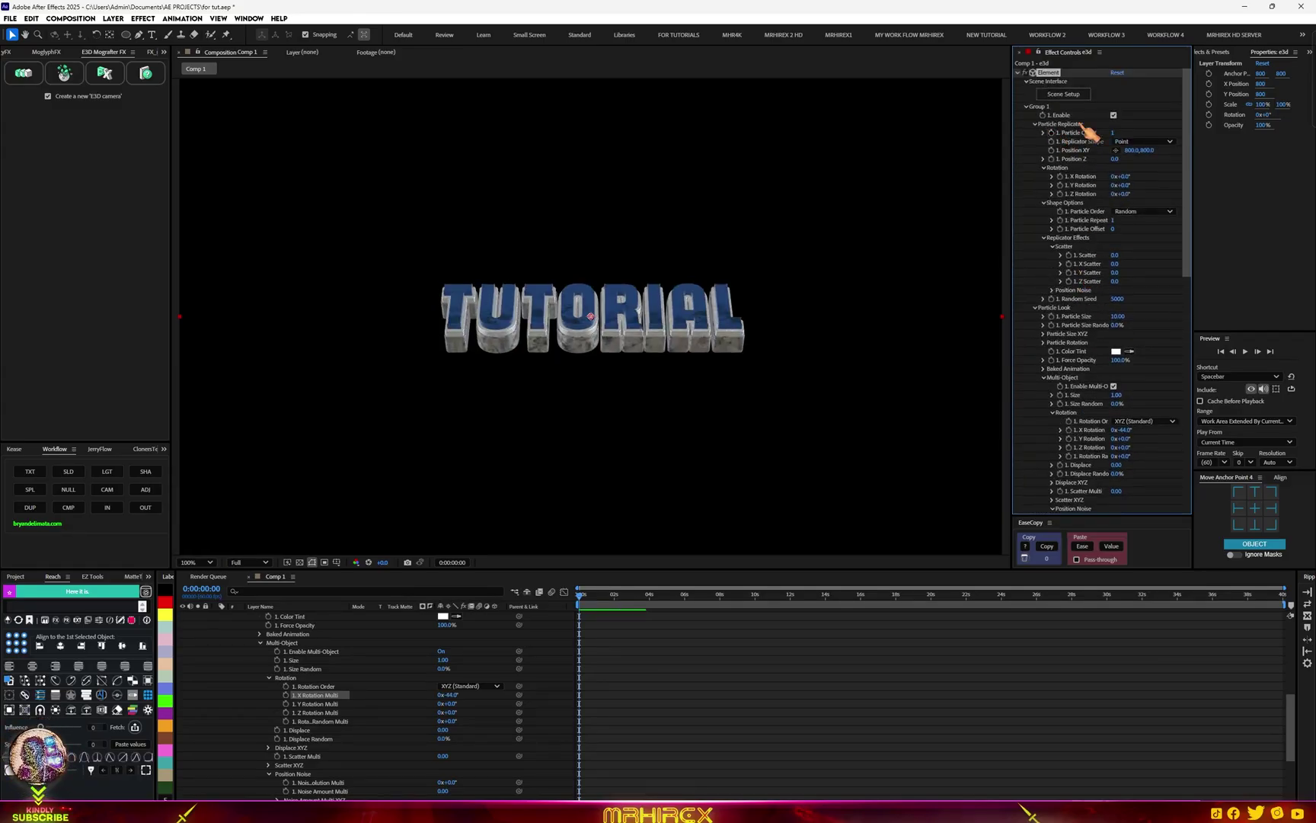
scroll(1134, 373, down, 10)
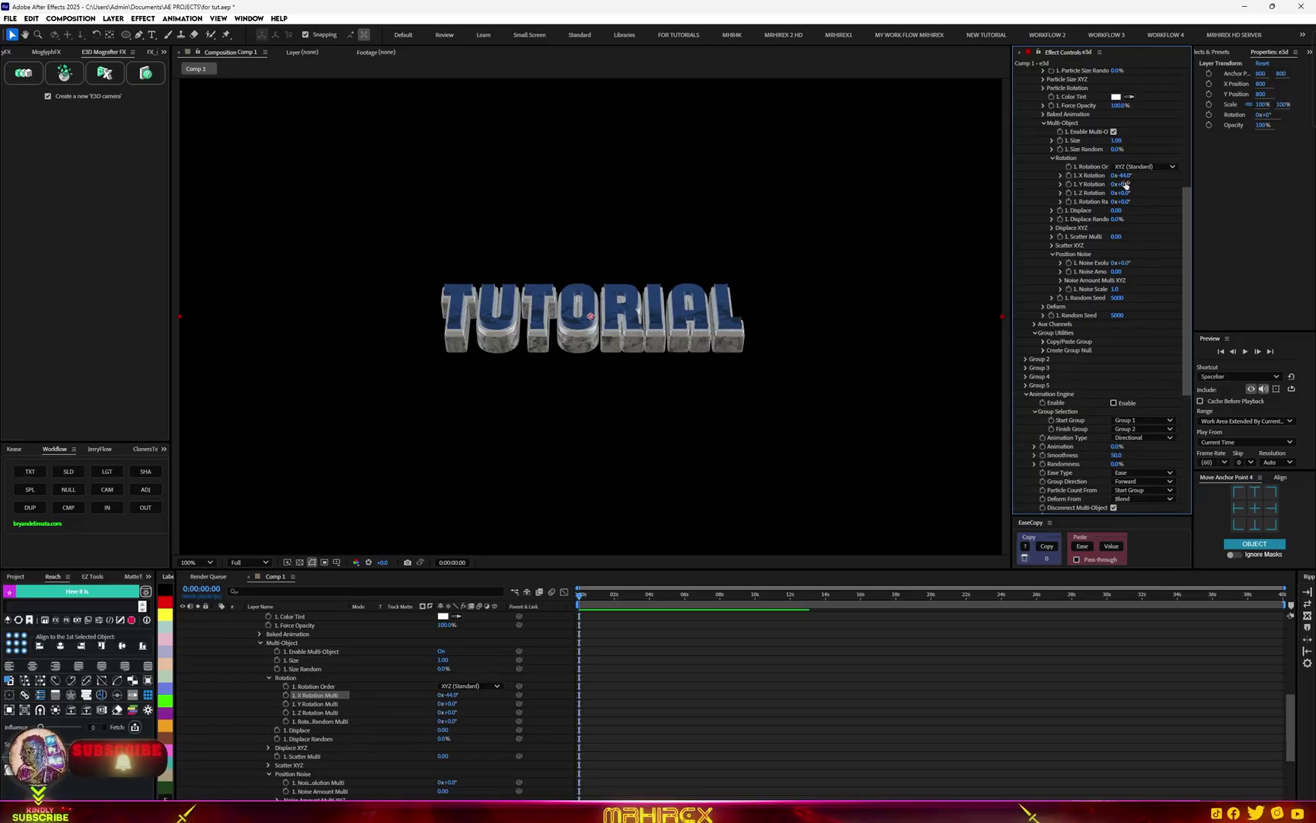
mouse_move(1125, 185)
mouse_down()
mouse_move(1146, 178)
mouse_move(1120, 185)
mouse_up()
scroll(1142, 297, up, 4)
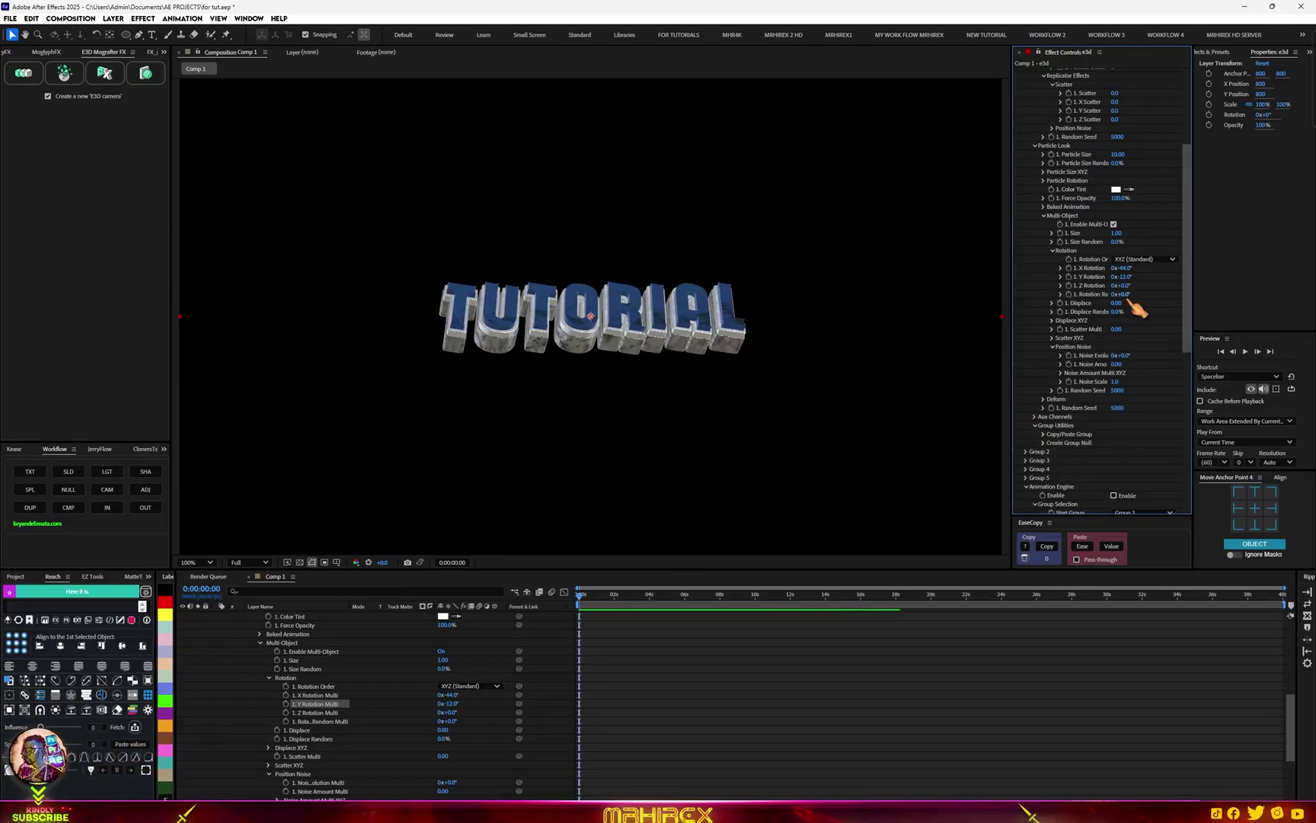
mouse_move(1122, 285)
mouse_down()
mouse_move(1150, 293)
mouse_move(1105, 299)
mouse_move(1140, 311)
mouse_move(1150, 293)
mouse_move(1211, 279)
mouse_move(1054, 311)
mouse_move(1097, 294)
mouse_up()
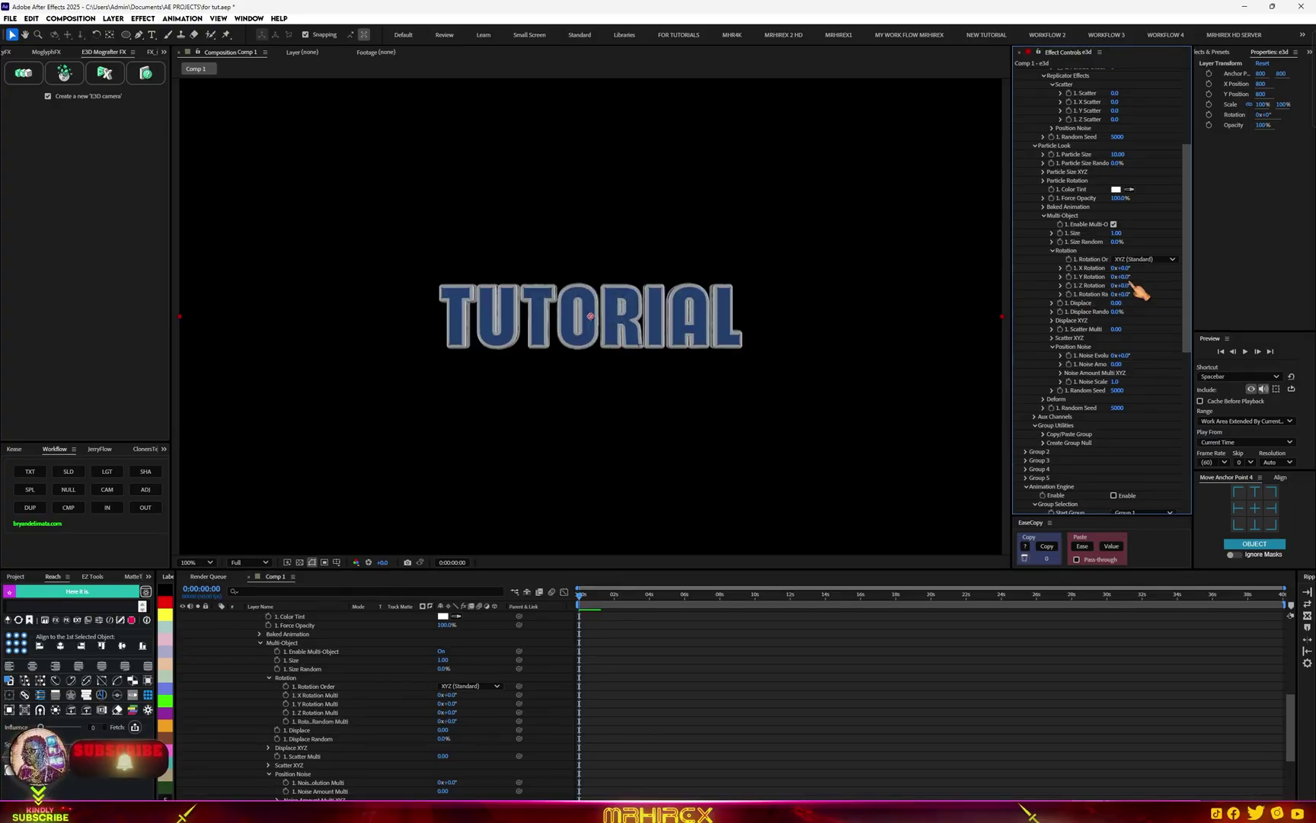
scroll(1117, 373, up, 3)
scroll(1142, 351, up, 2)
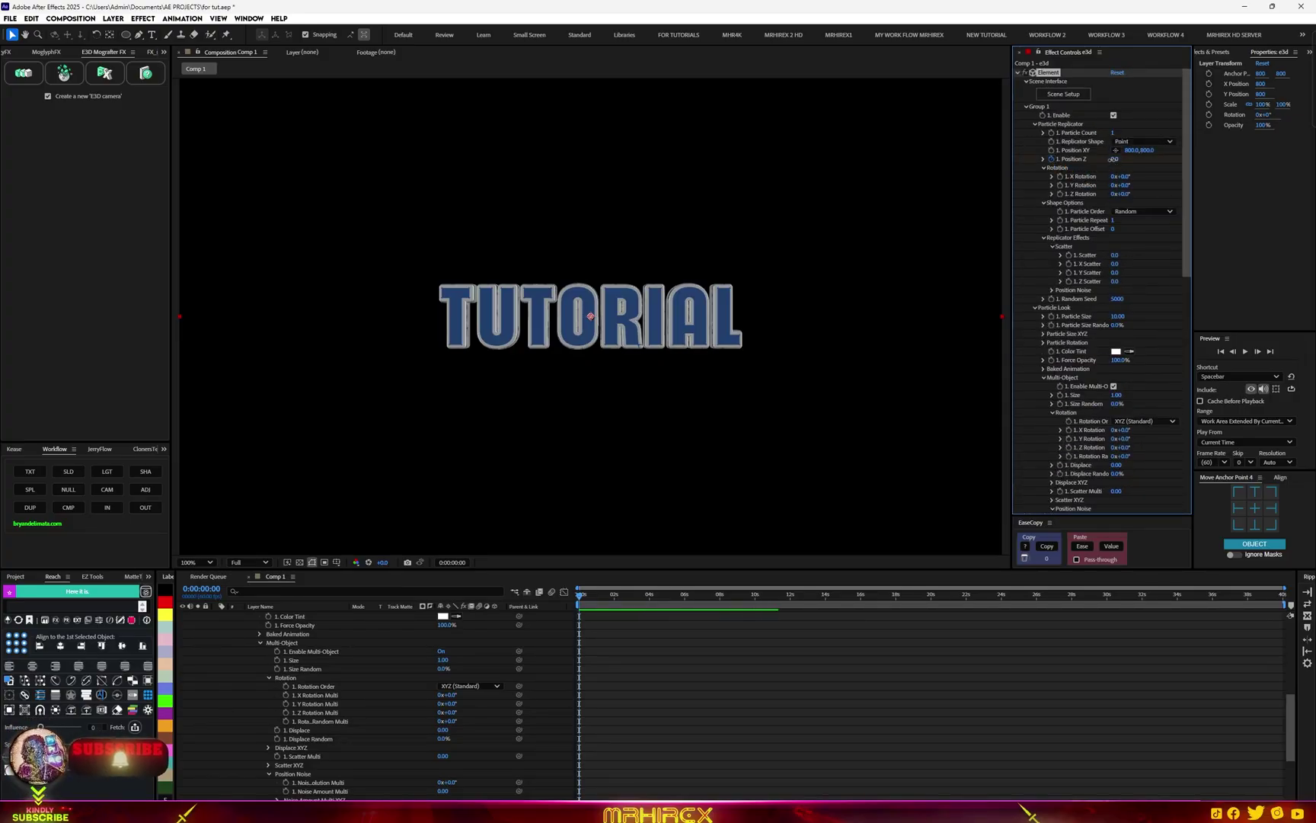
Keyframe Group 1's Position Z from 1660.0 at the start to -670.0 about one second in
drag(1112, 158, 1198, 159)
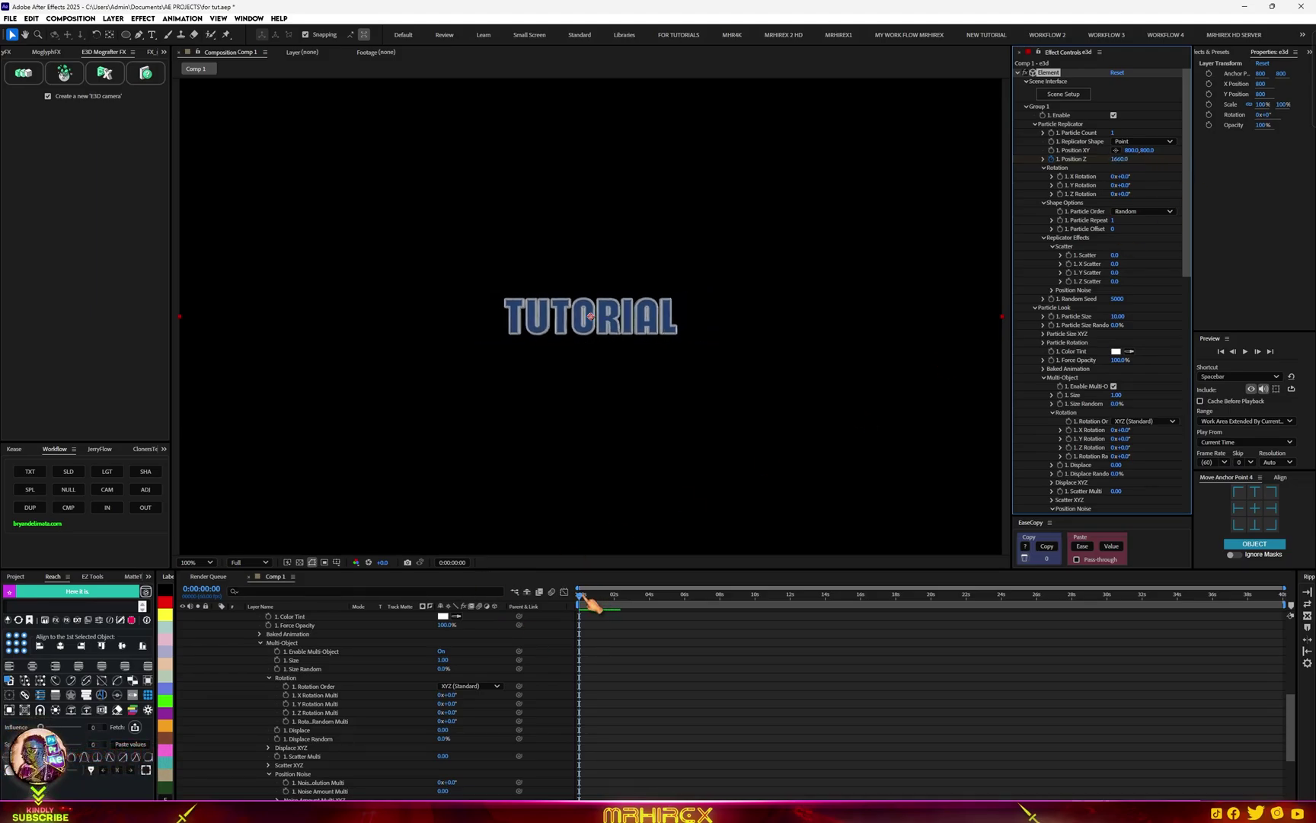
drag(588, 600, 609, 606)
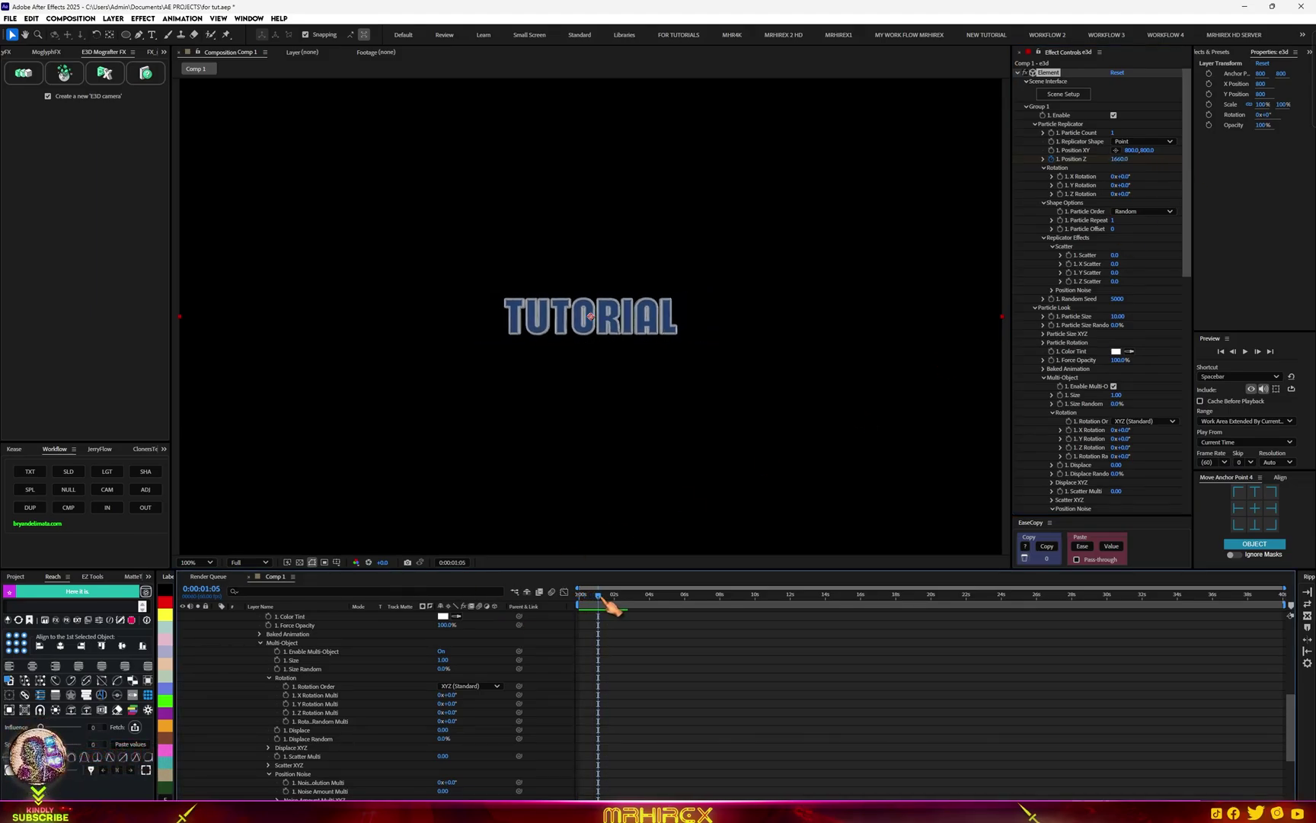
right_click(1120, 161)
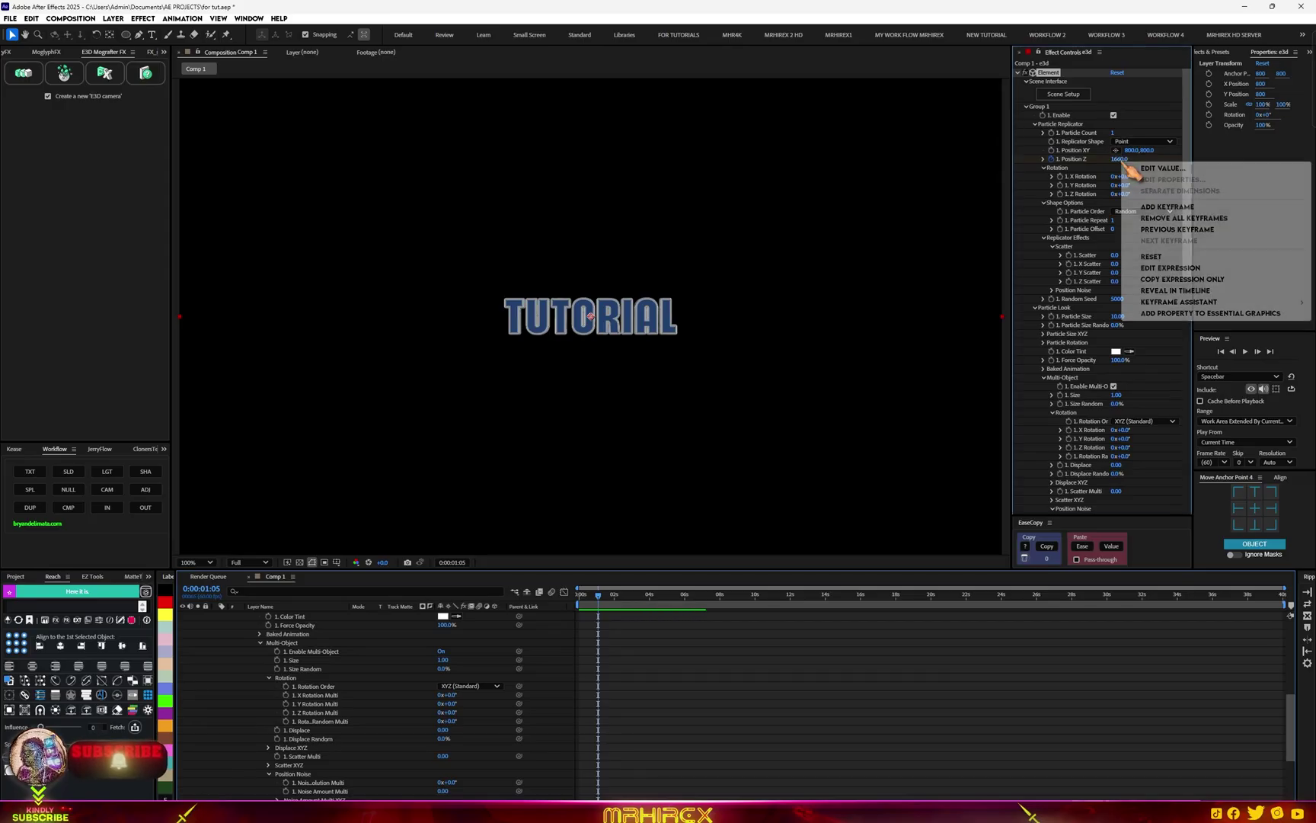
click(1165, 259)
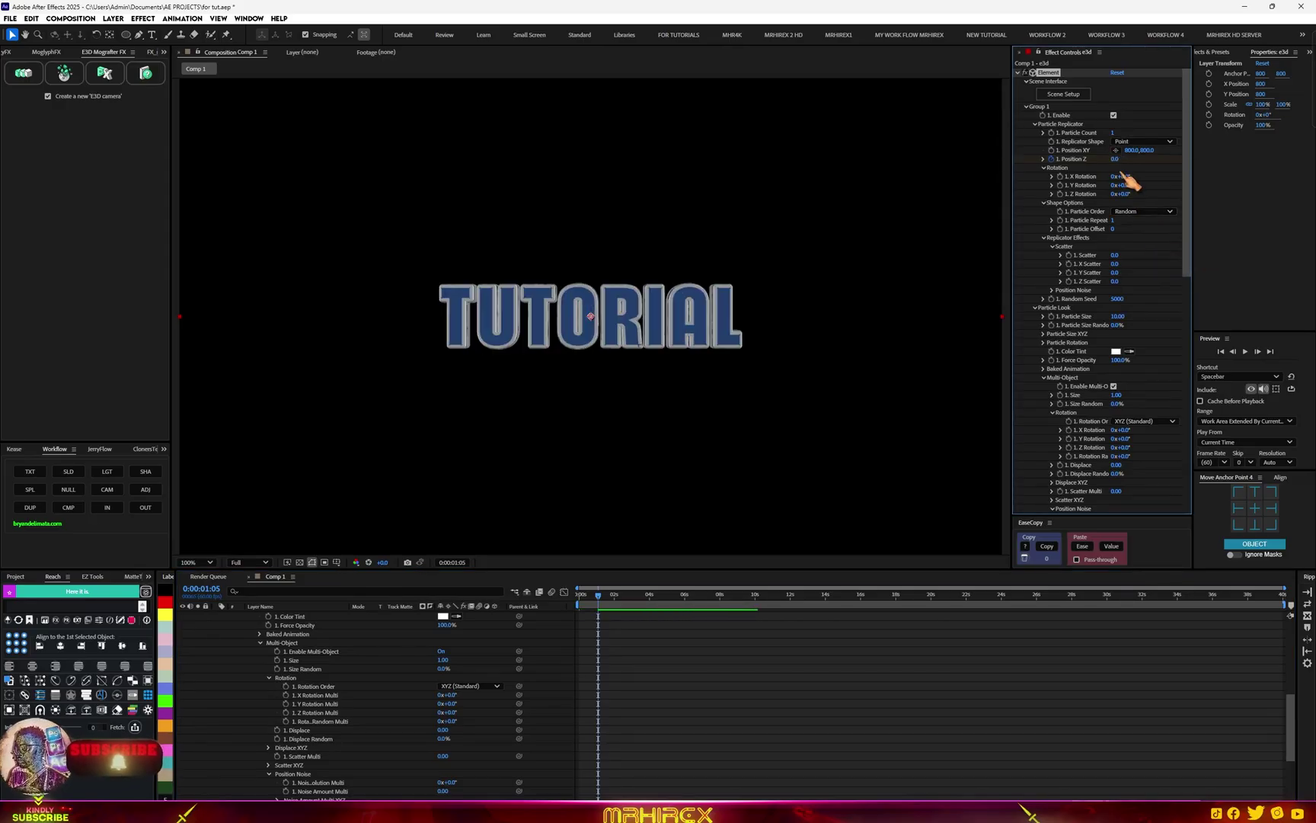
drag(1118, 159, 1079, 173)
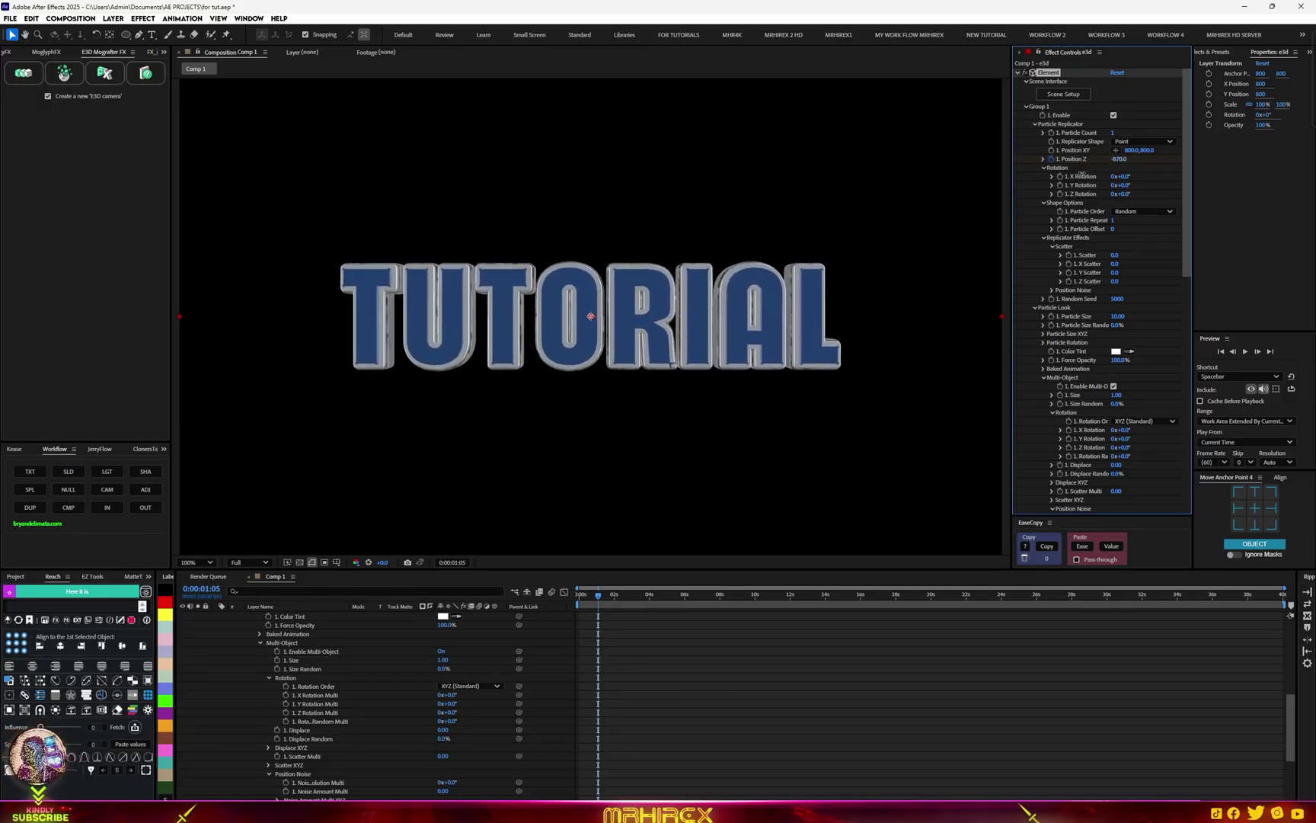
Reveal keyframed properties with U, return to the start, and marquee-select both Position Z keyframes
key(u)
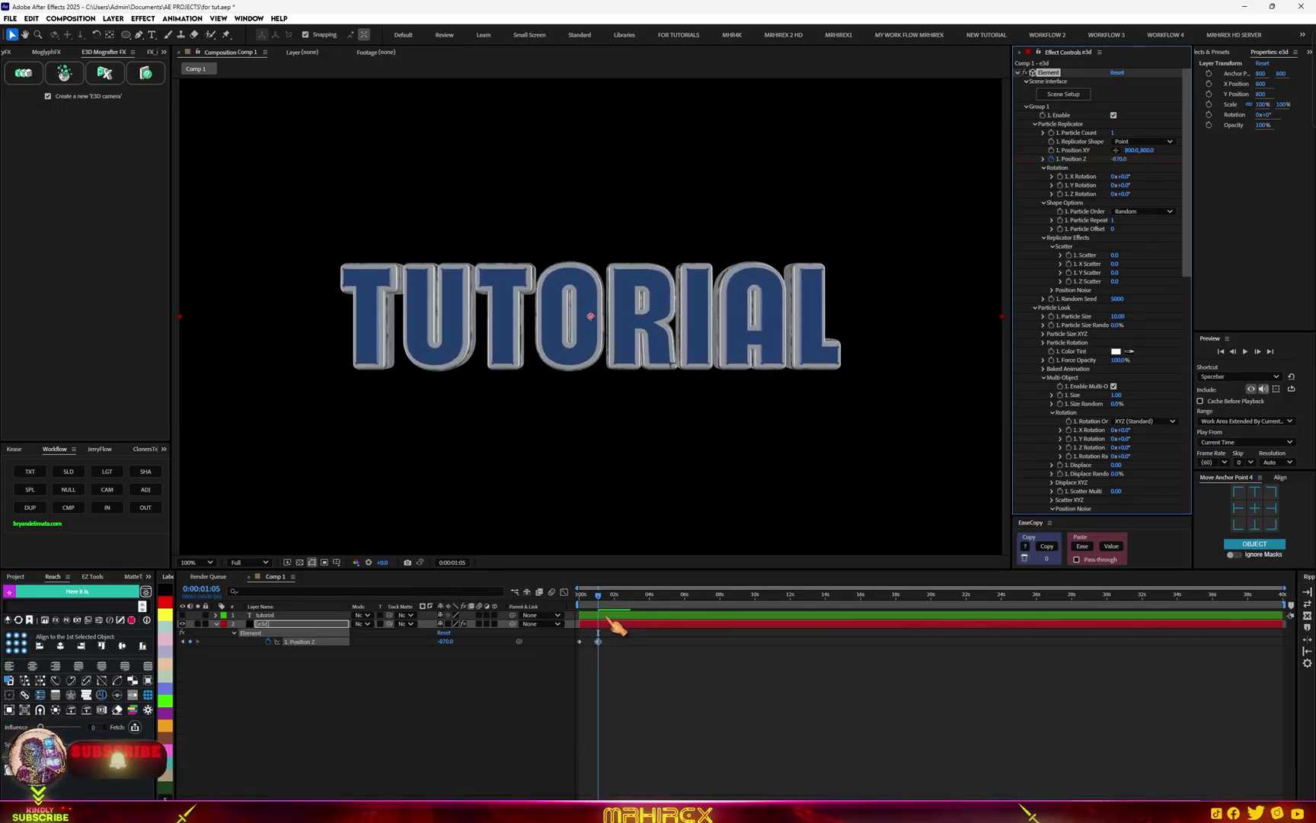
key(Home)
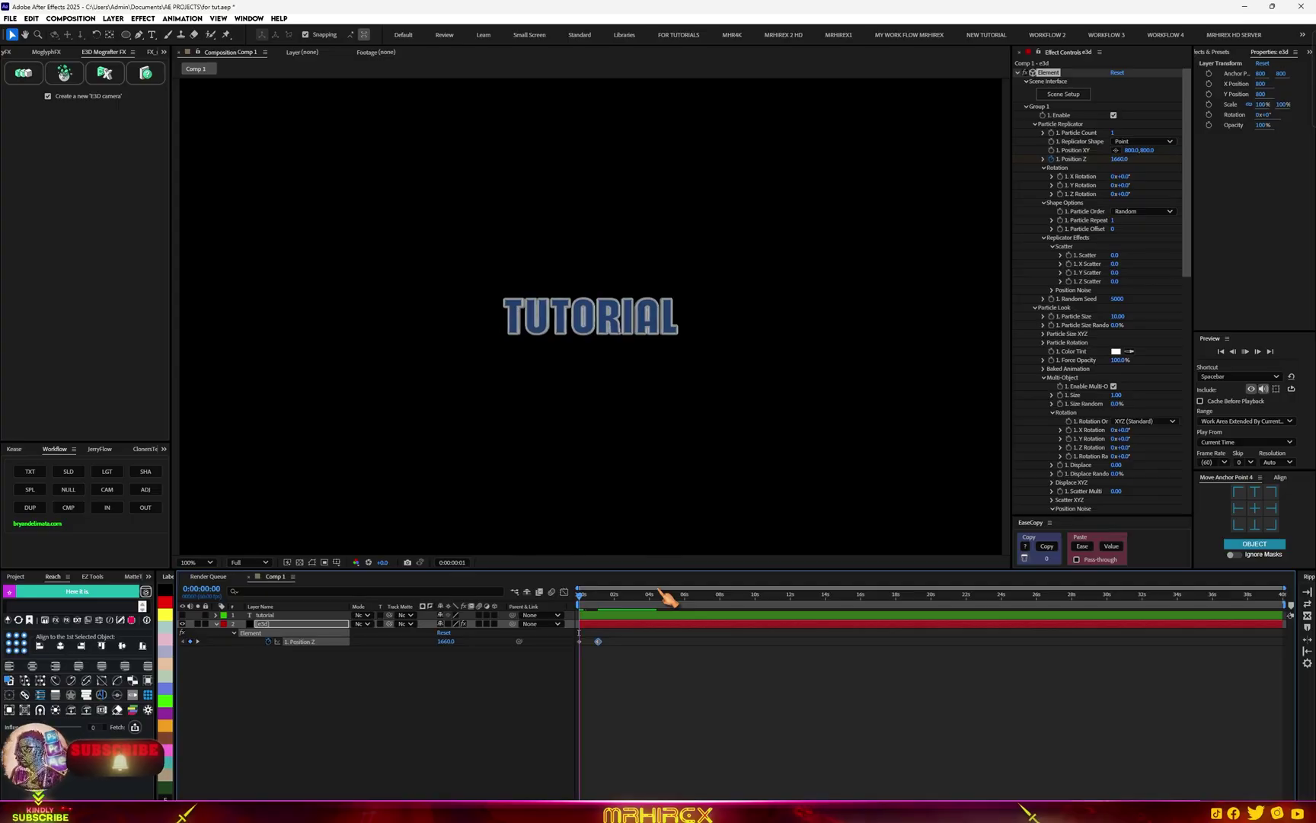
drag(839, 632, 499, 664)
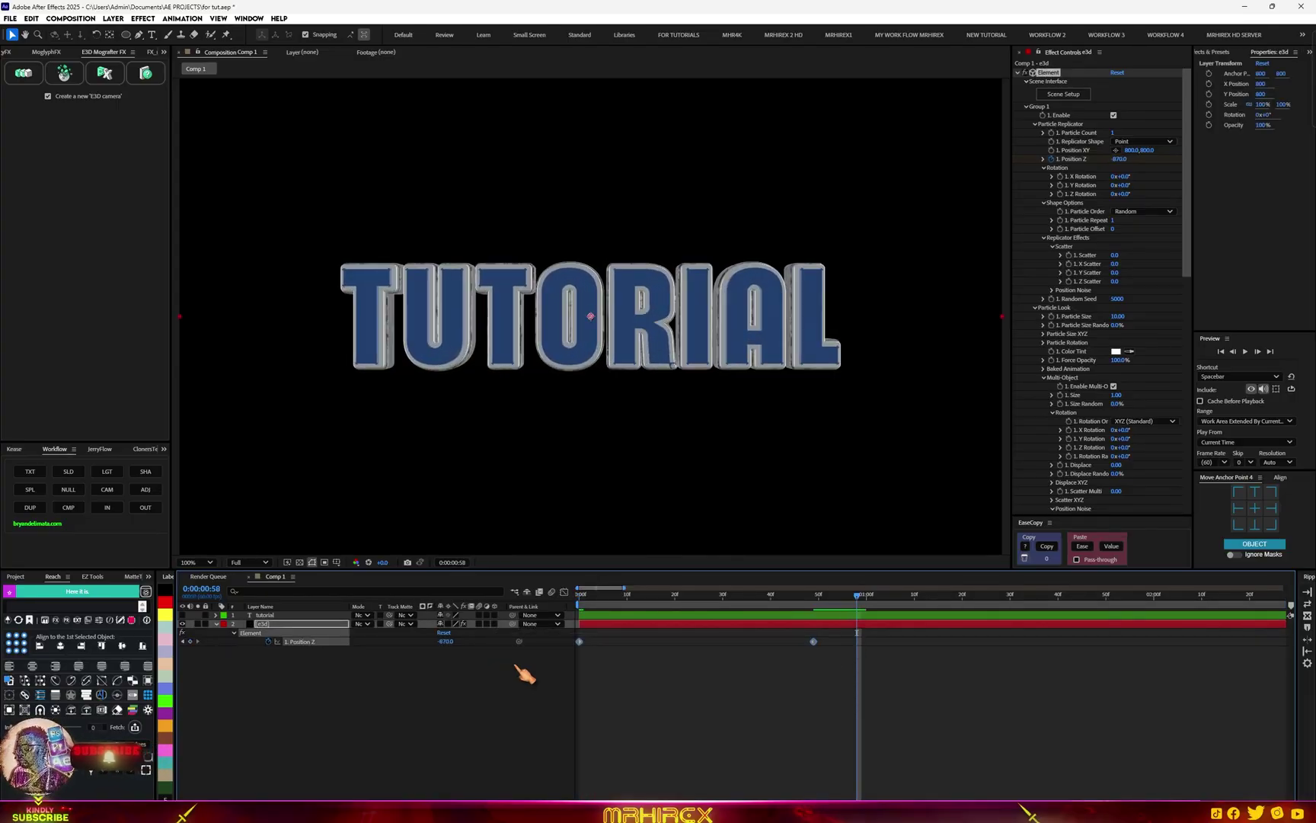
Apply Easy Ease to both Position Z keyframes via Keyframe Assistant
right_click(581, 643)
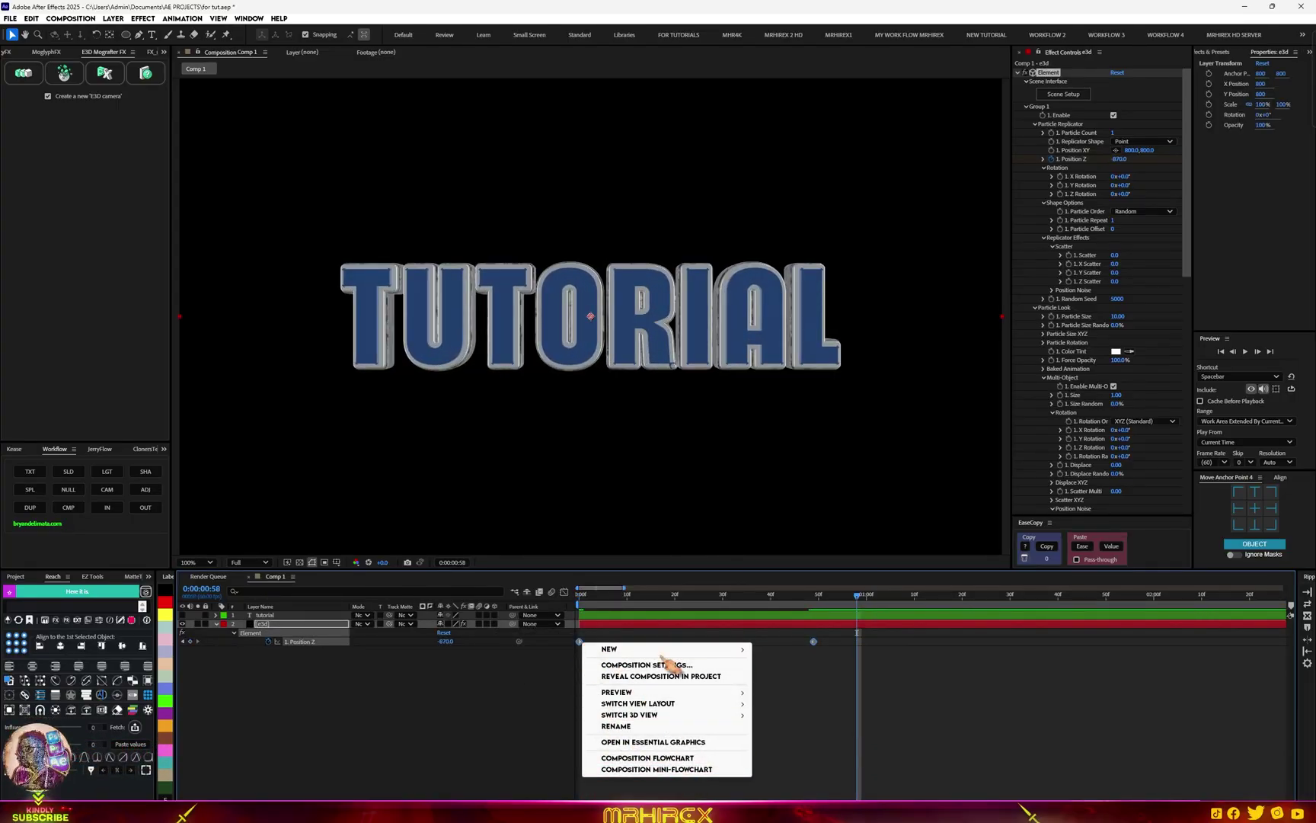
mouse_move(671, 649)
right_click(813, 642)
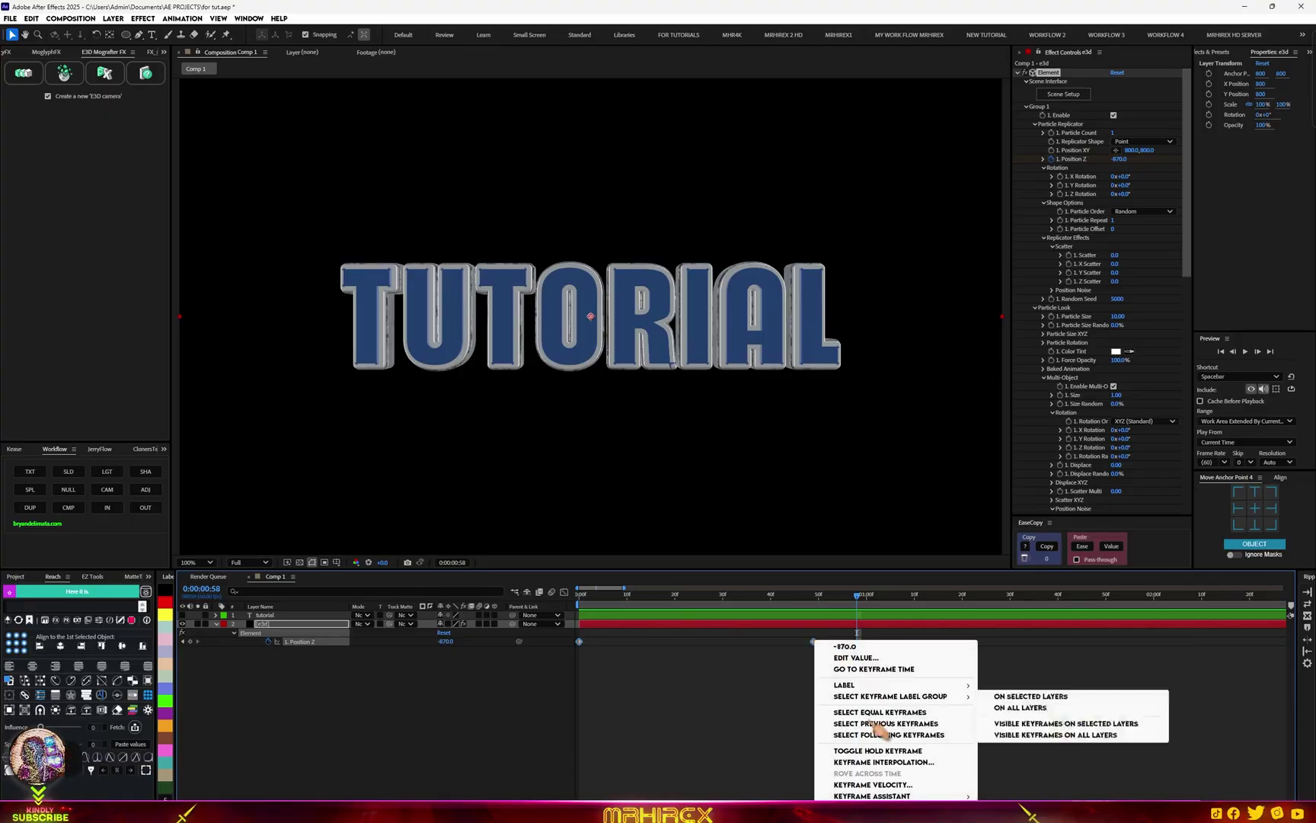
mouse_move(914, 796)
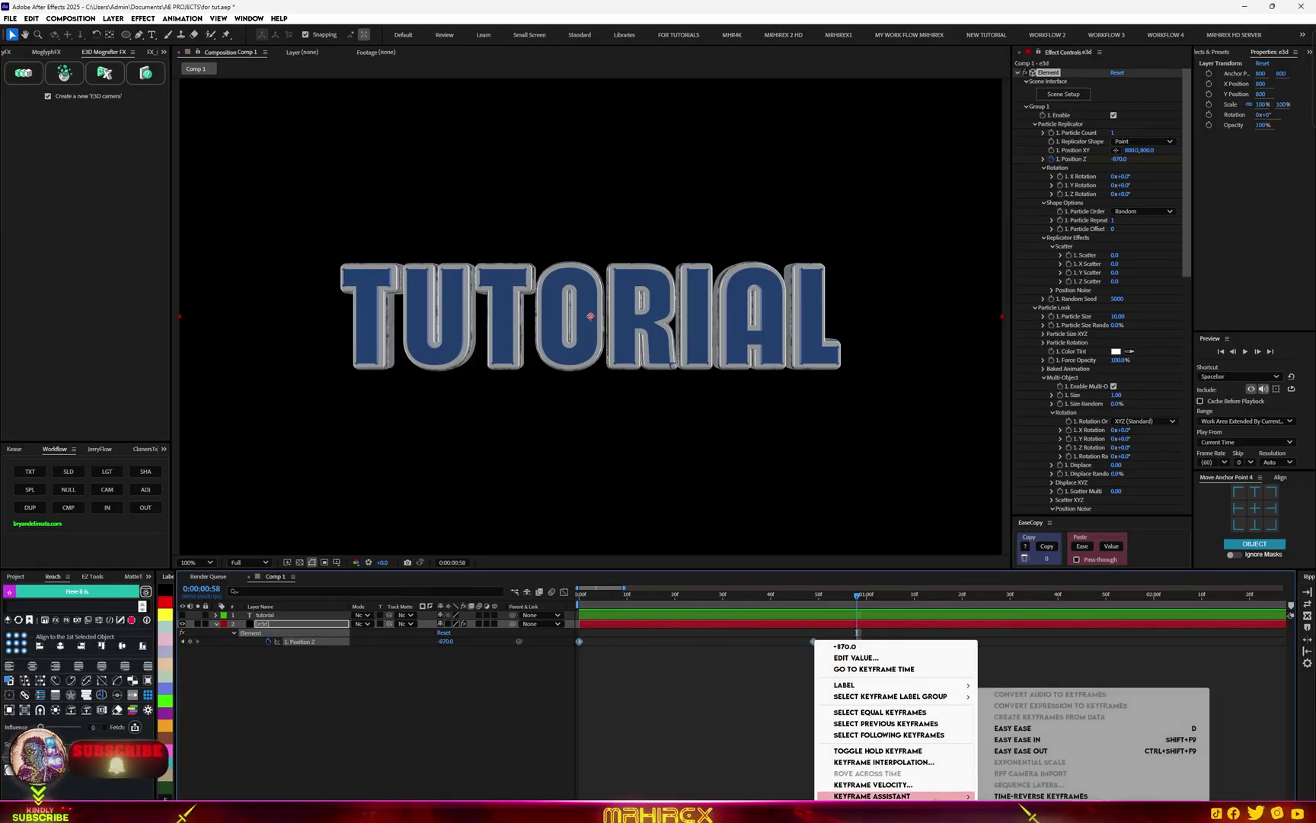
click(1059, 727)
In the Graph Editor, lengthen the last keyframe's influence and shorten the first's, previewing the fly-in
click(564, 592)
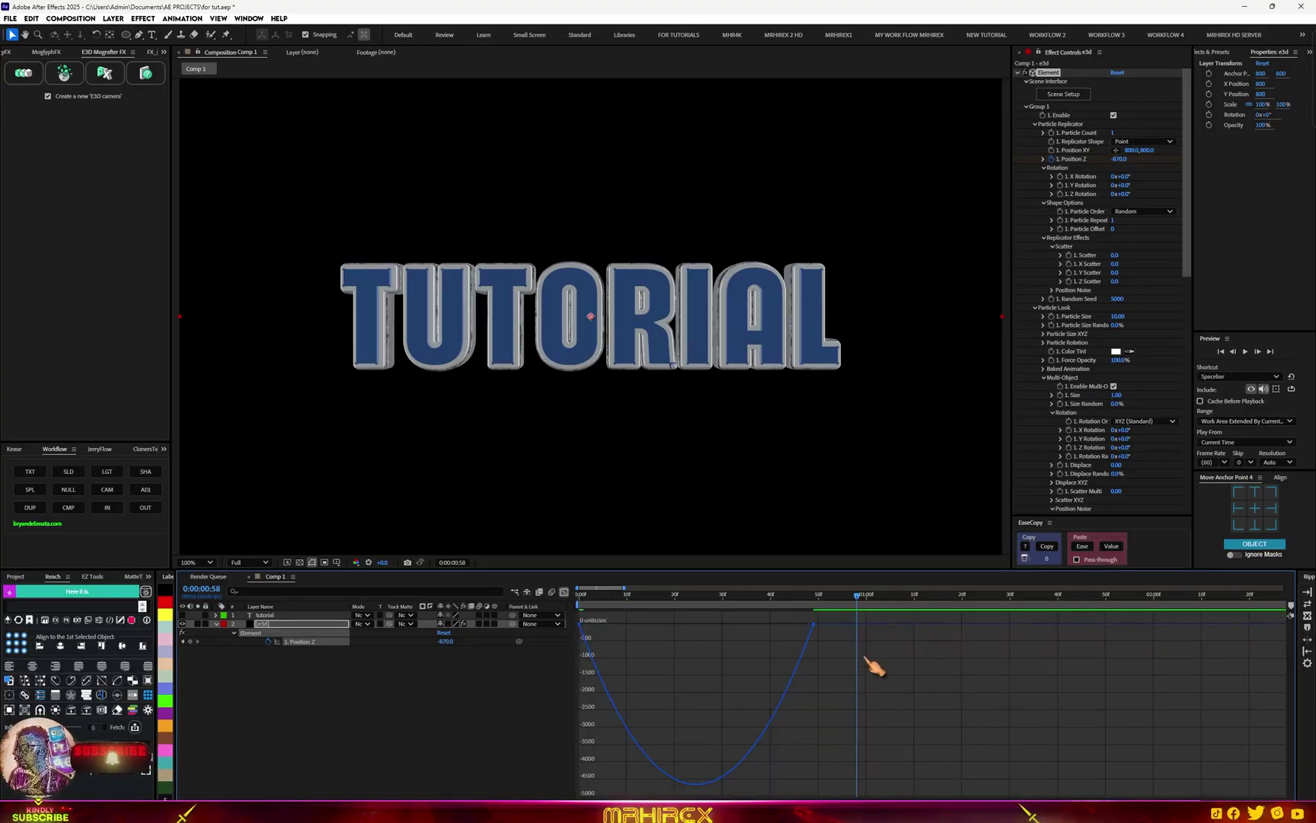
drag(846, 617, 101, 641)
click(564, 591)
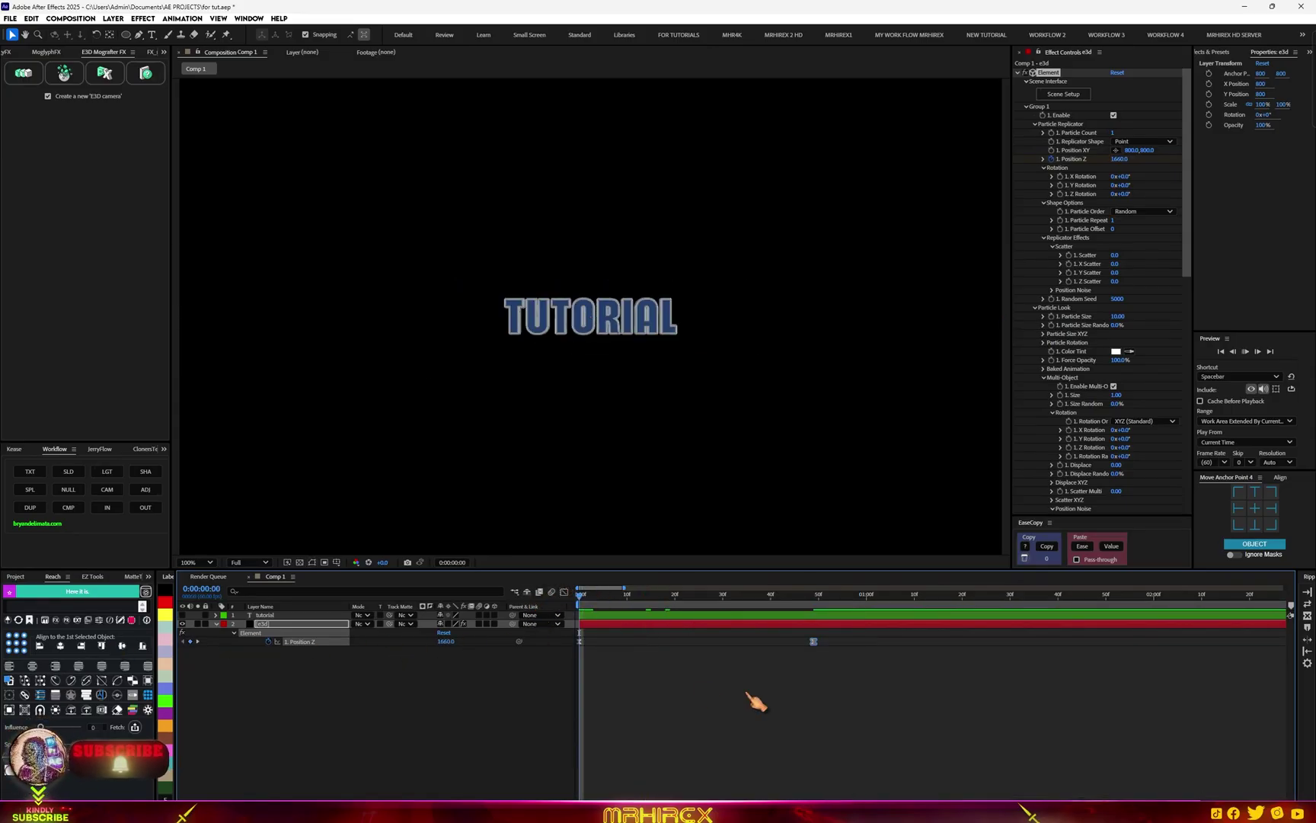
key(space)
key(space)
key(shift+F3)
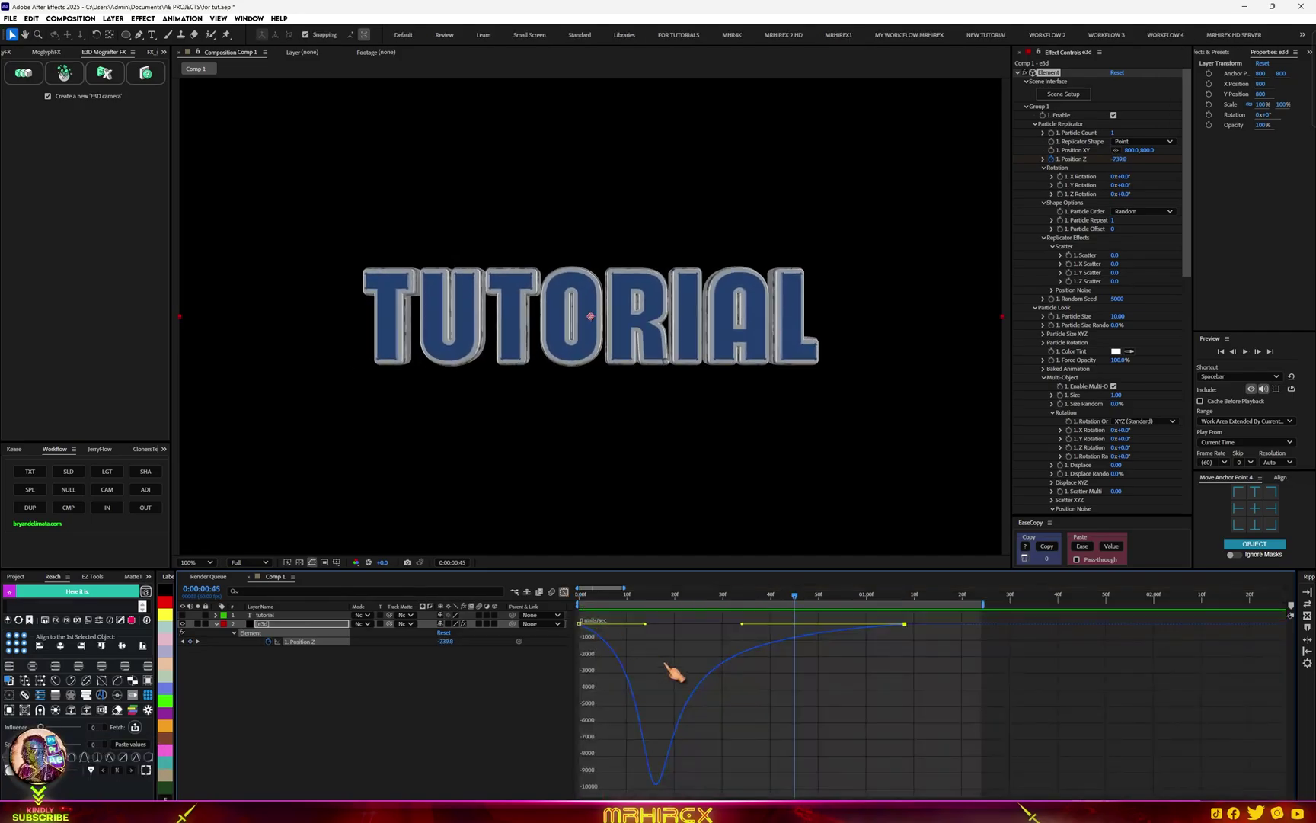
drag(649, 618, 524, 636)
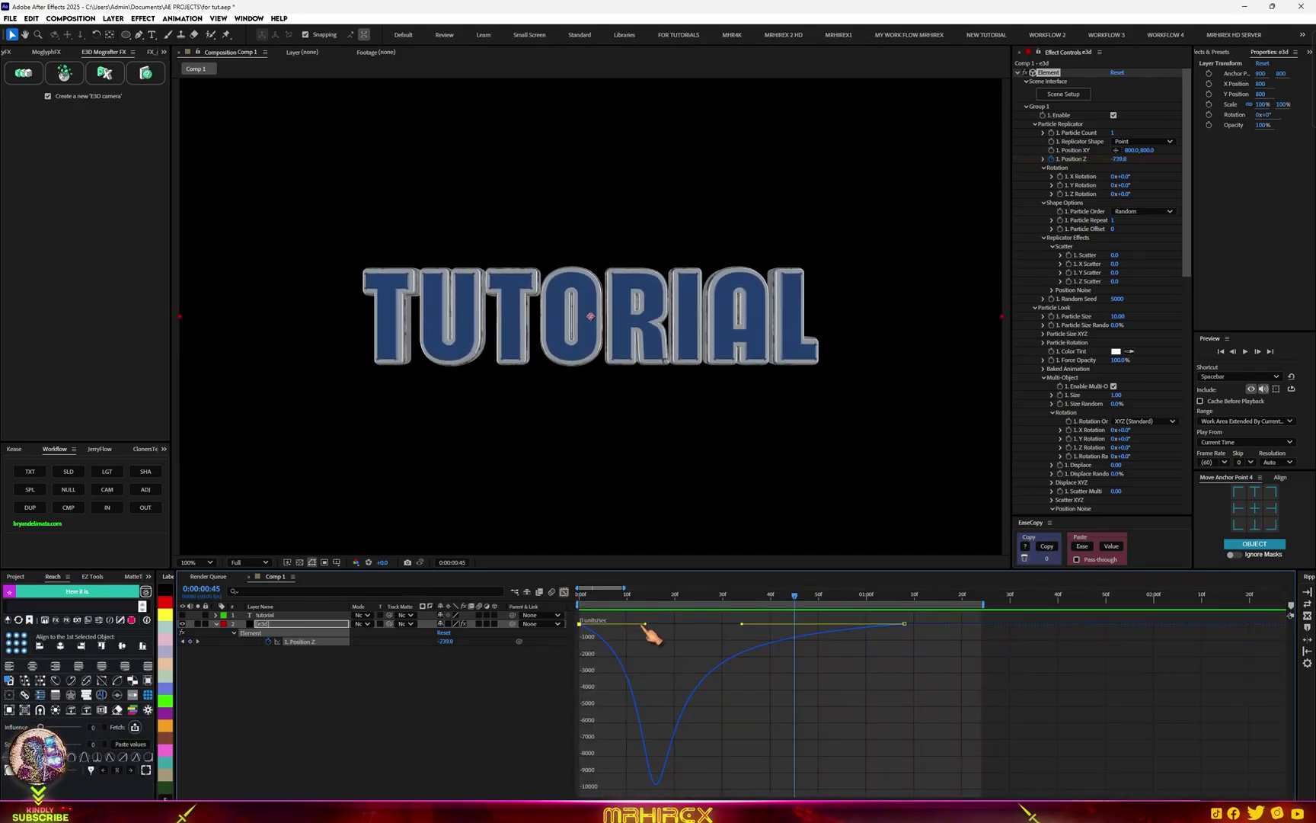
drag(640, 627, 588, 623)
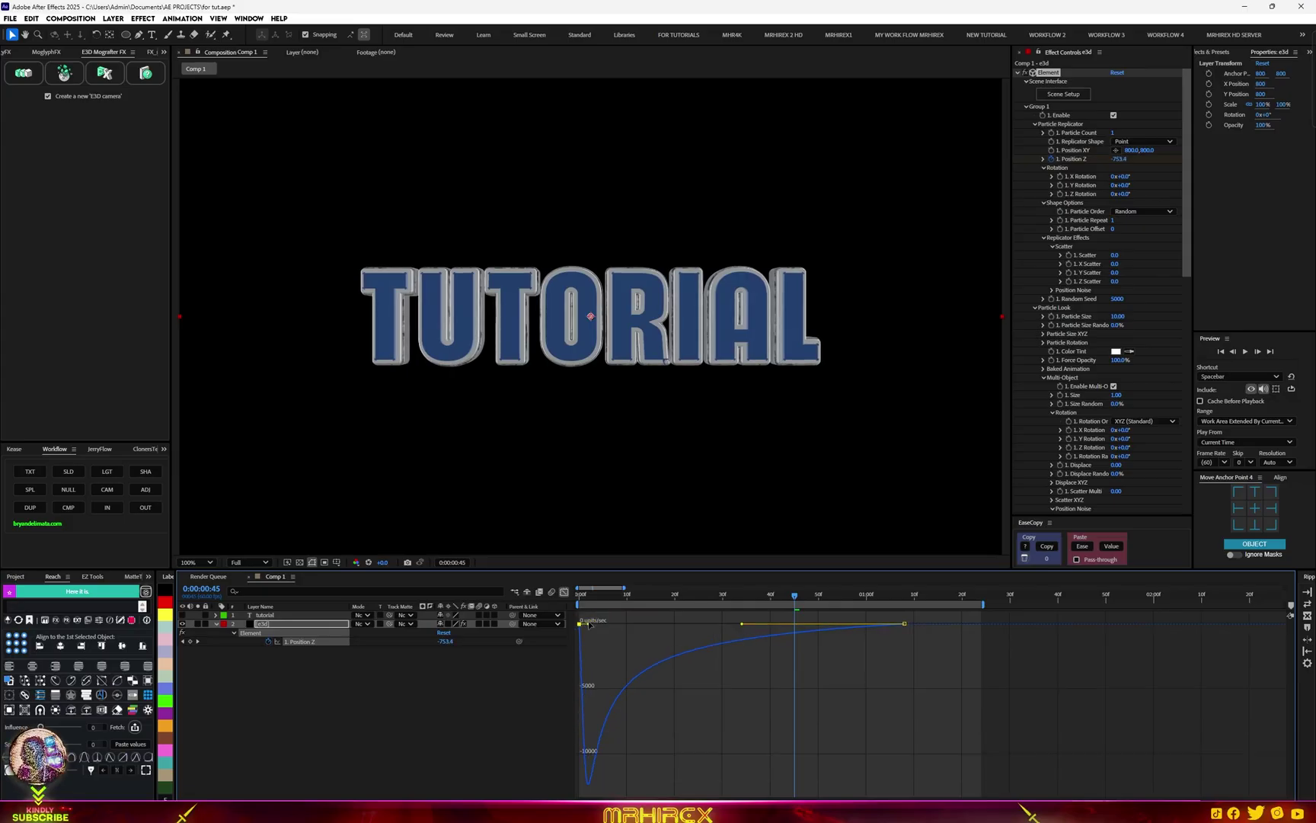
Switch back to keyframe bars, preview and scrub the eased fly-in, then scroll Effect Controls to Multi-Object Rotation
click(564, 592)
key(space)
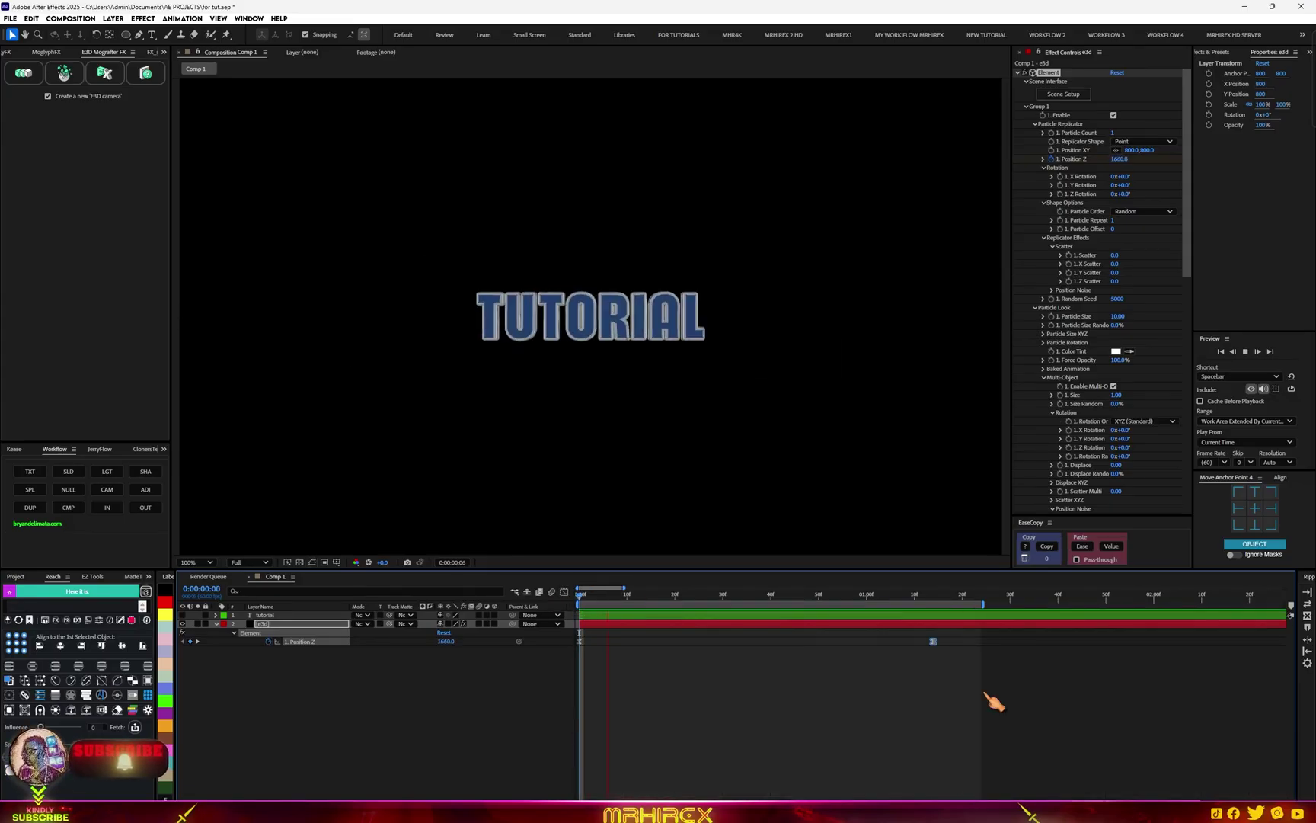
key(space)
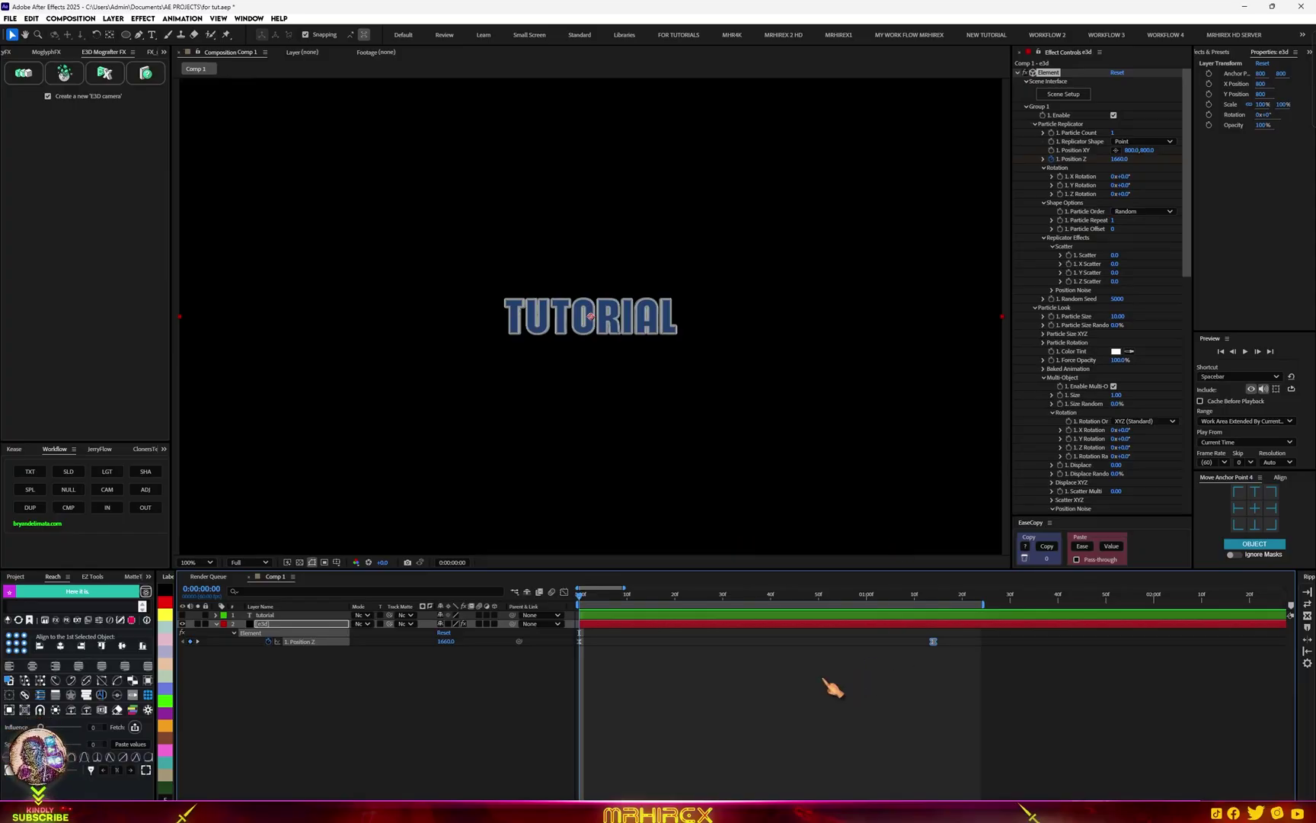
drag(637, 596, 531, 616)
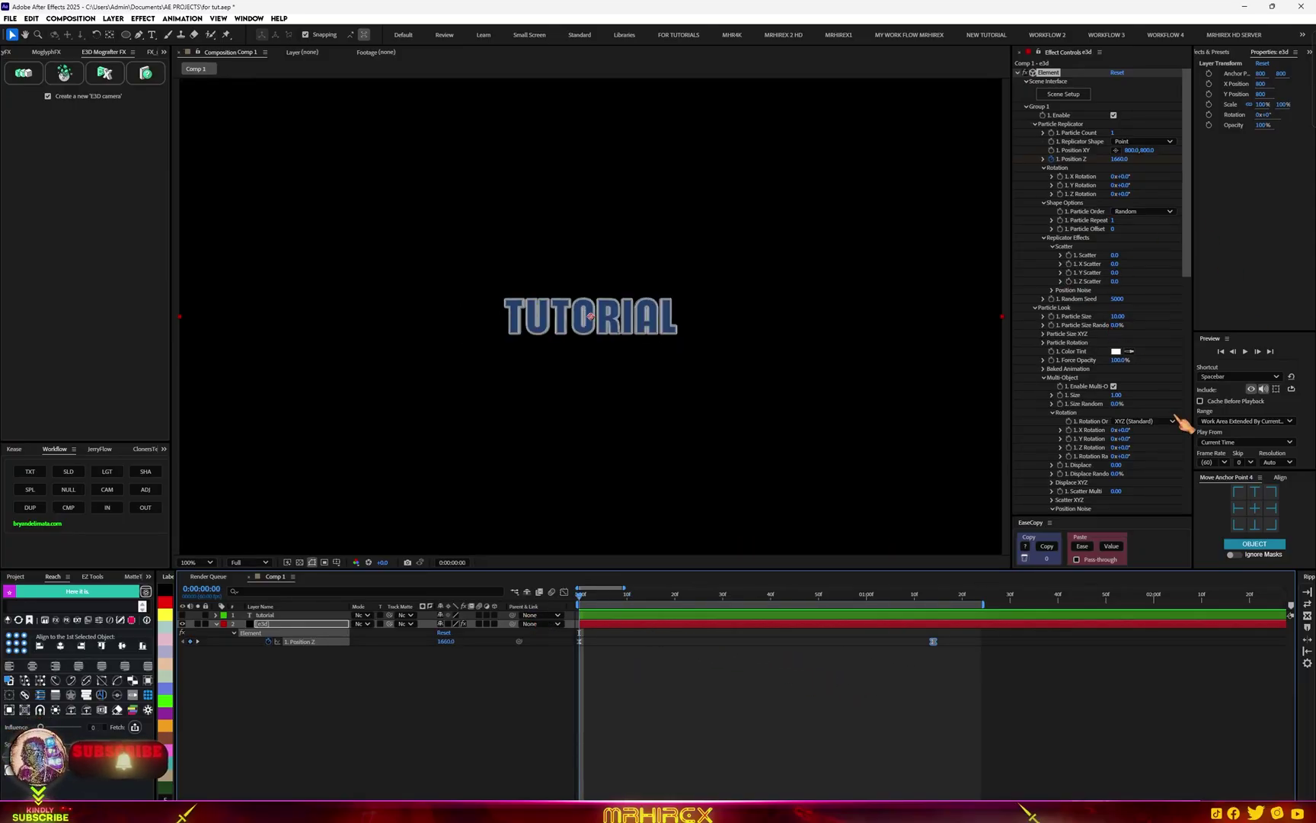
scroll(1176, 412, down, 1)
scroll(1145, 387, down, 1)
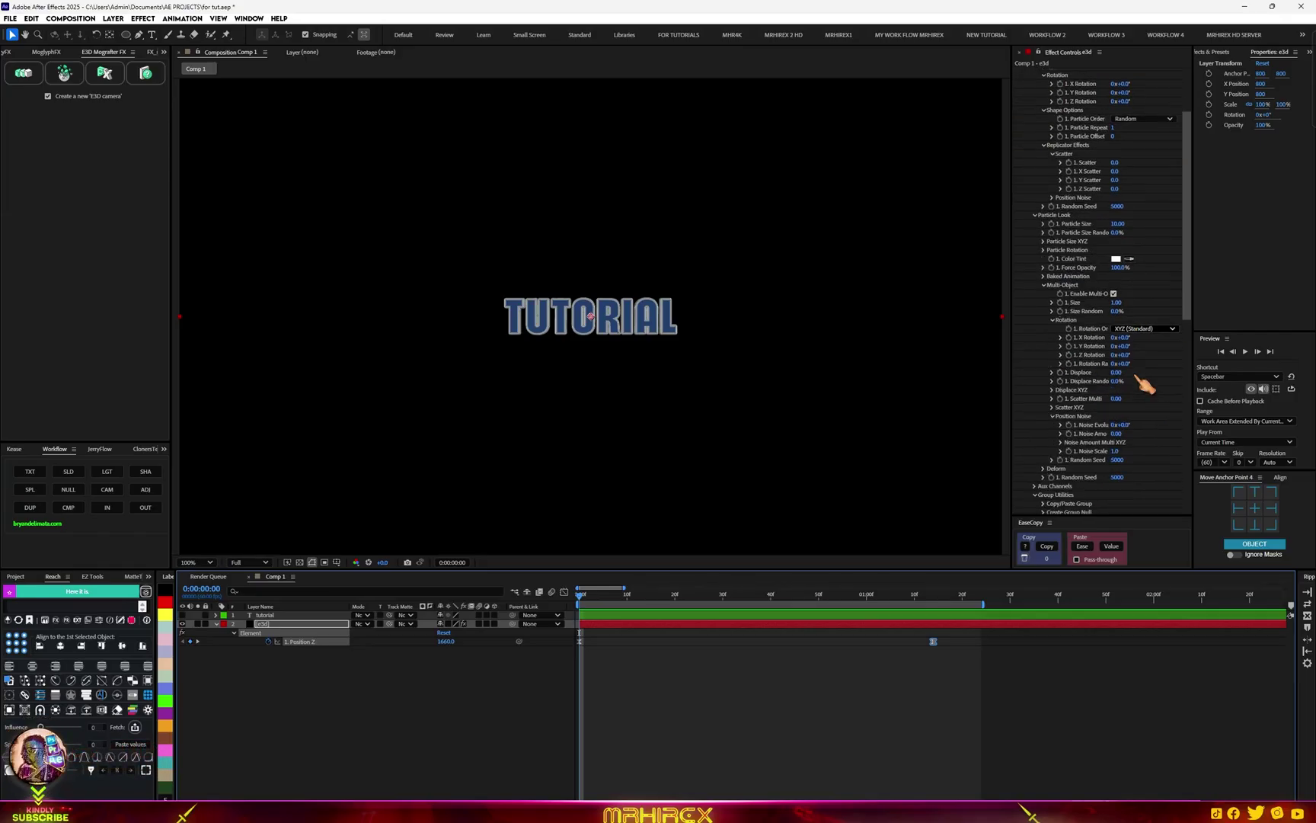
Keyframe X Rotation Multi at Position Z's end time and give it a -119° start value
click(1080, 348)
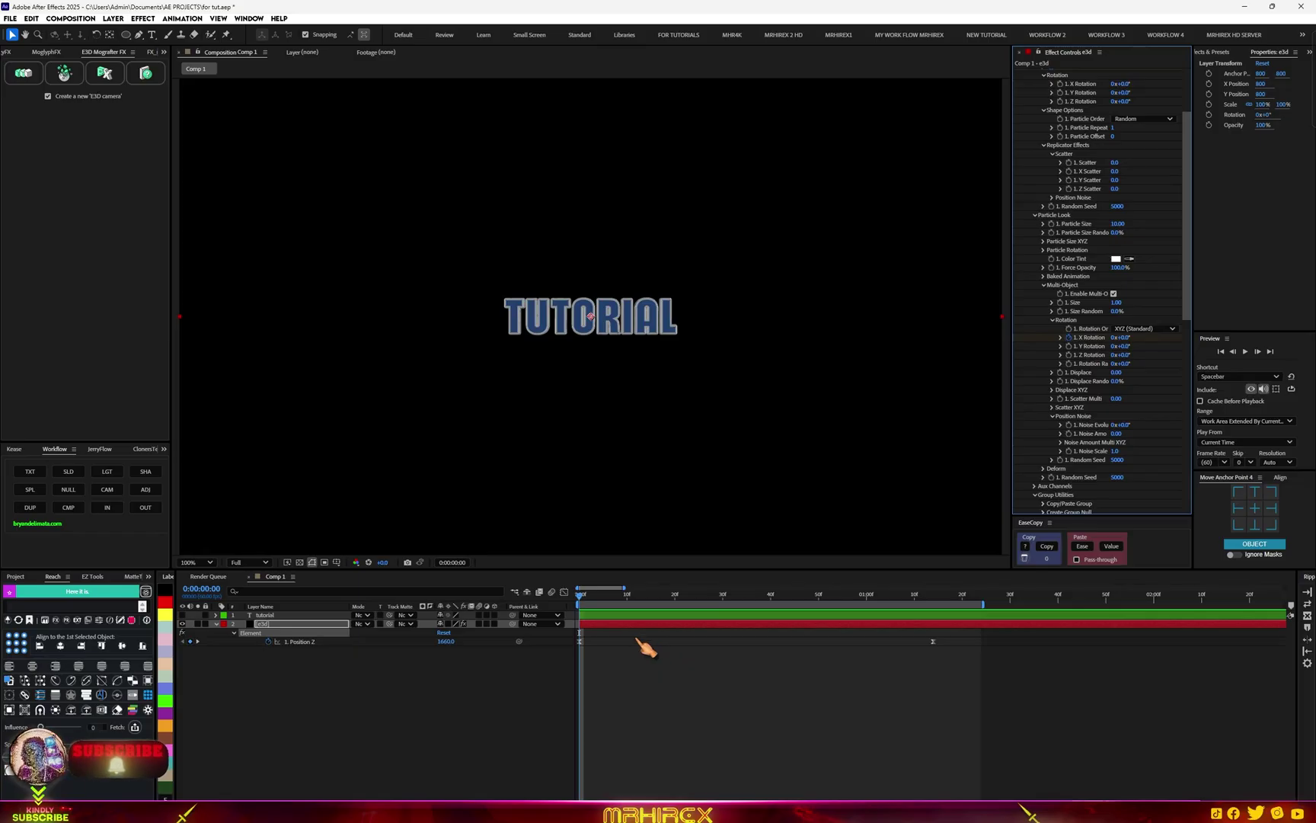
key(u)
key(u)
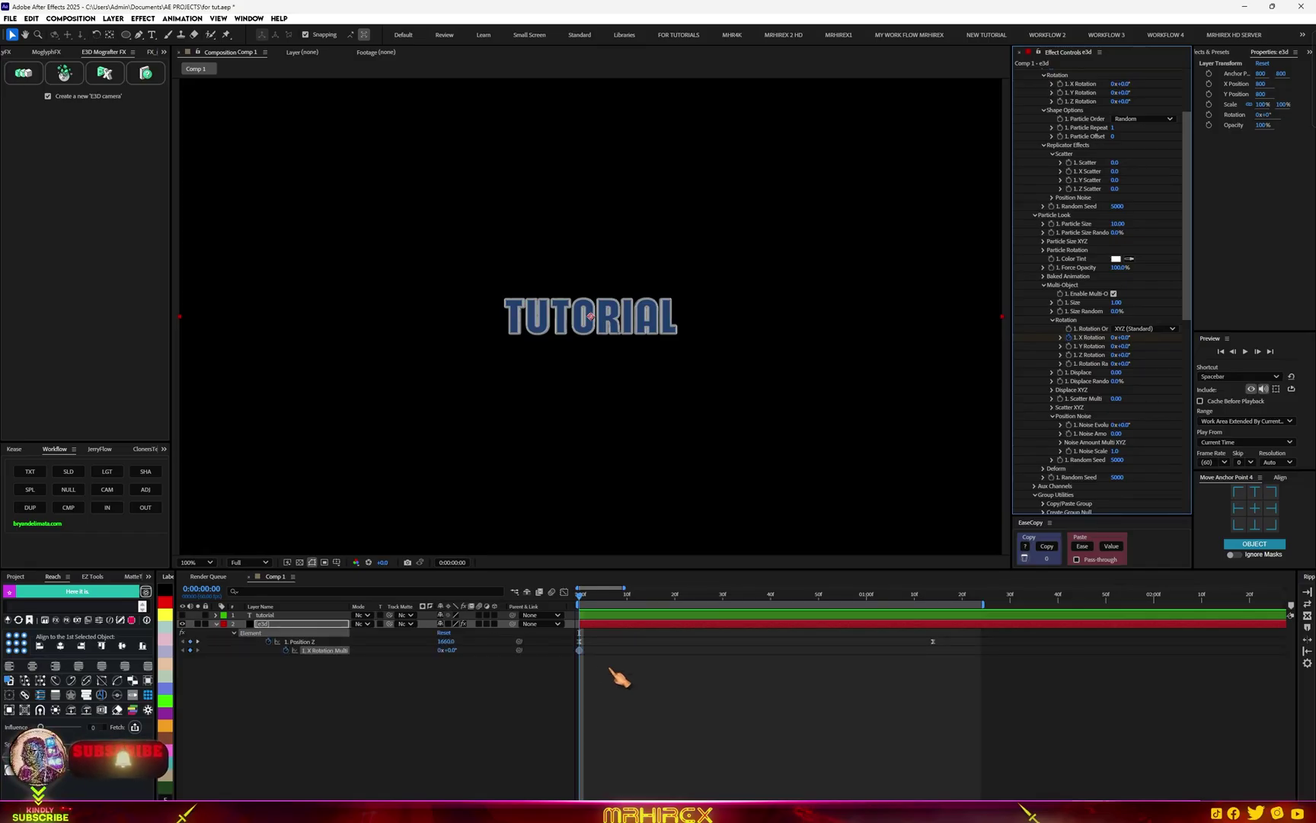
drag(580, 652, 941, 673)
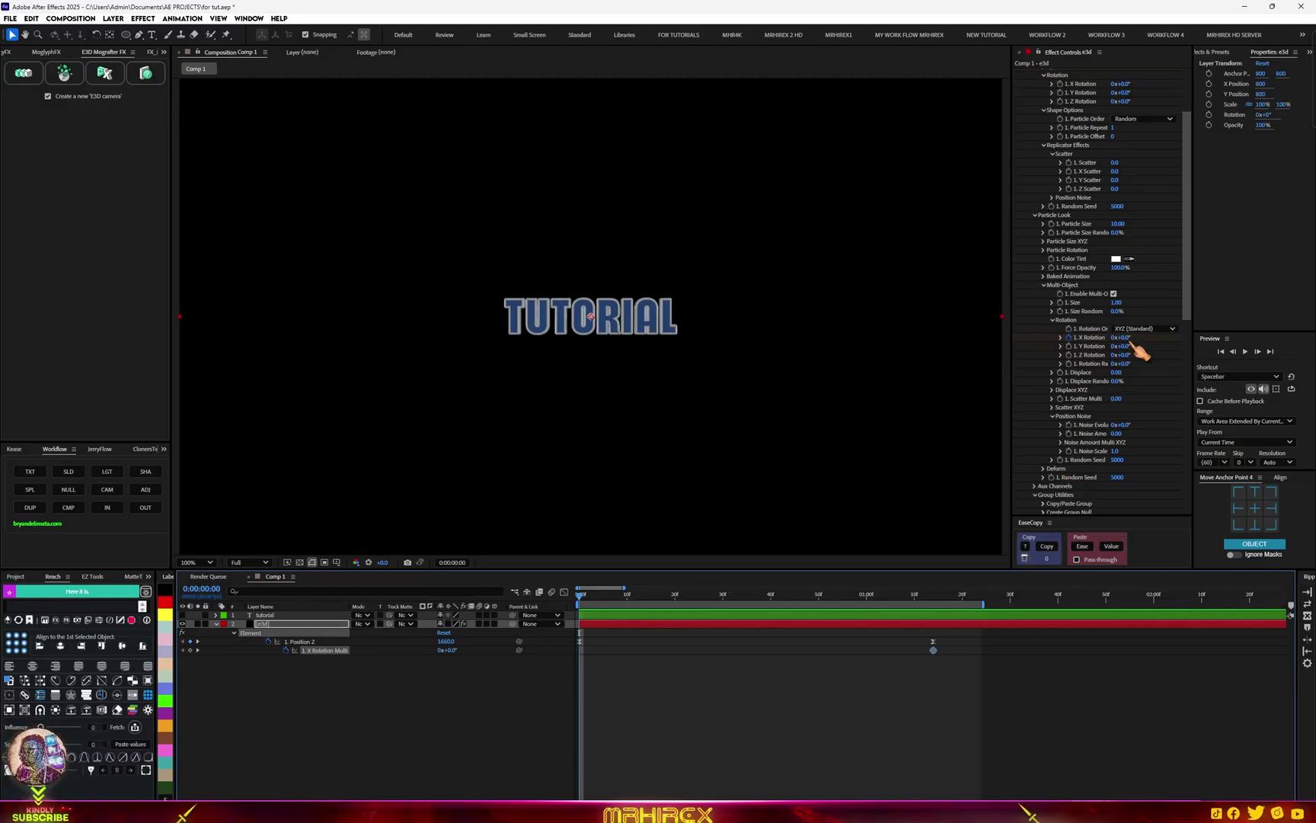
drag(1126, 343, 1067, 339)
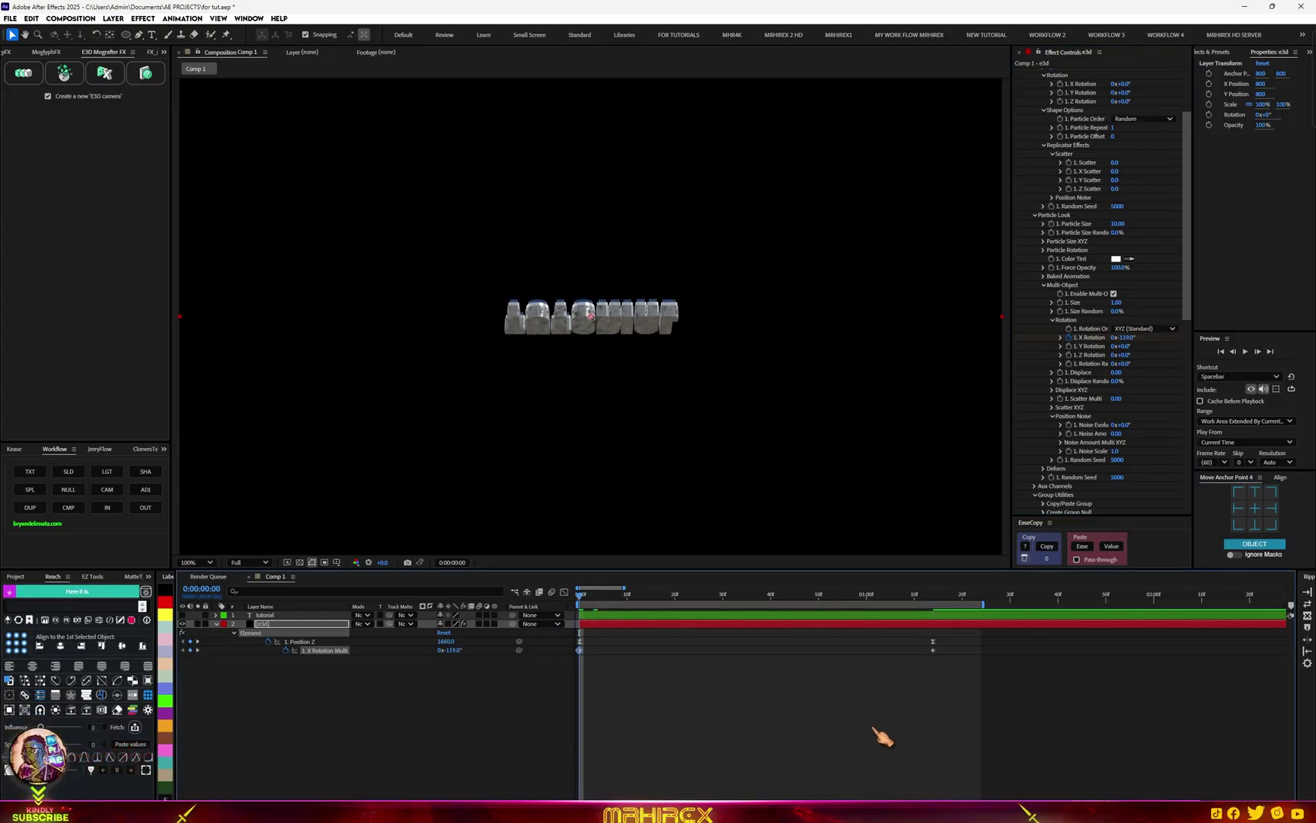
key(space)
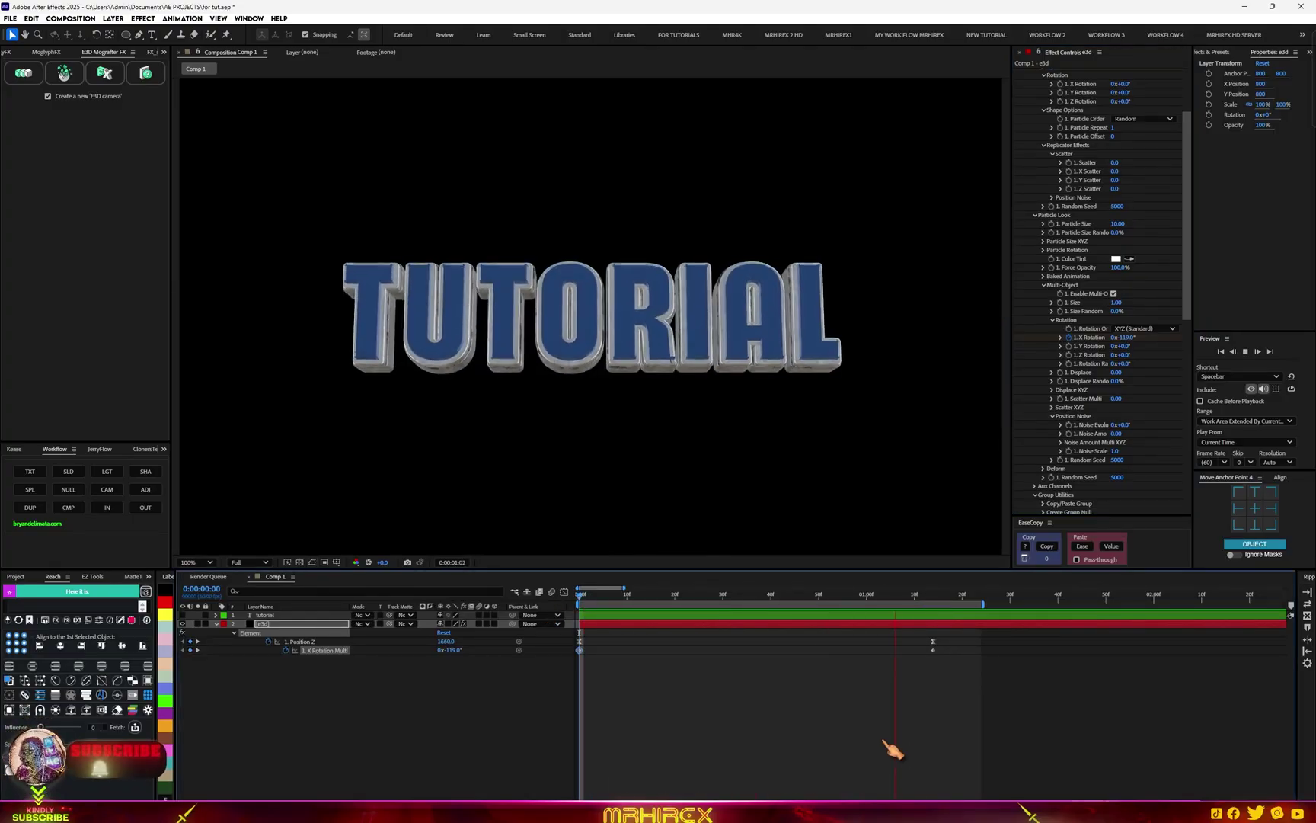
key(space)
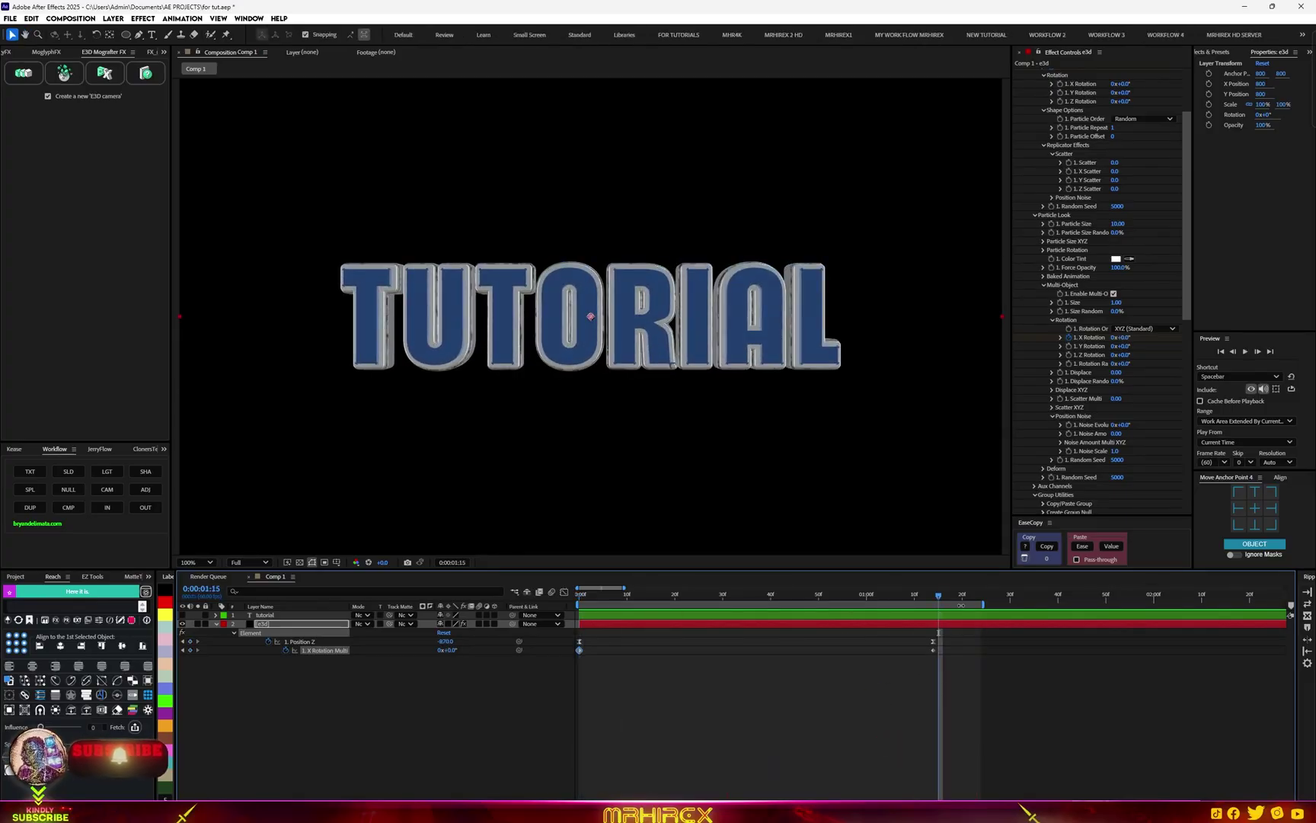
Copy Position Z's ease with EaseCopy and paste it onto the X Rotation keyframes
drag(950, 599, 588, 599)
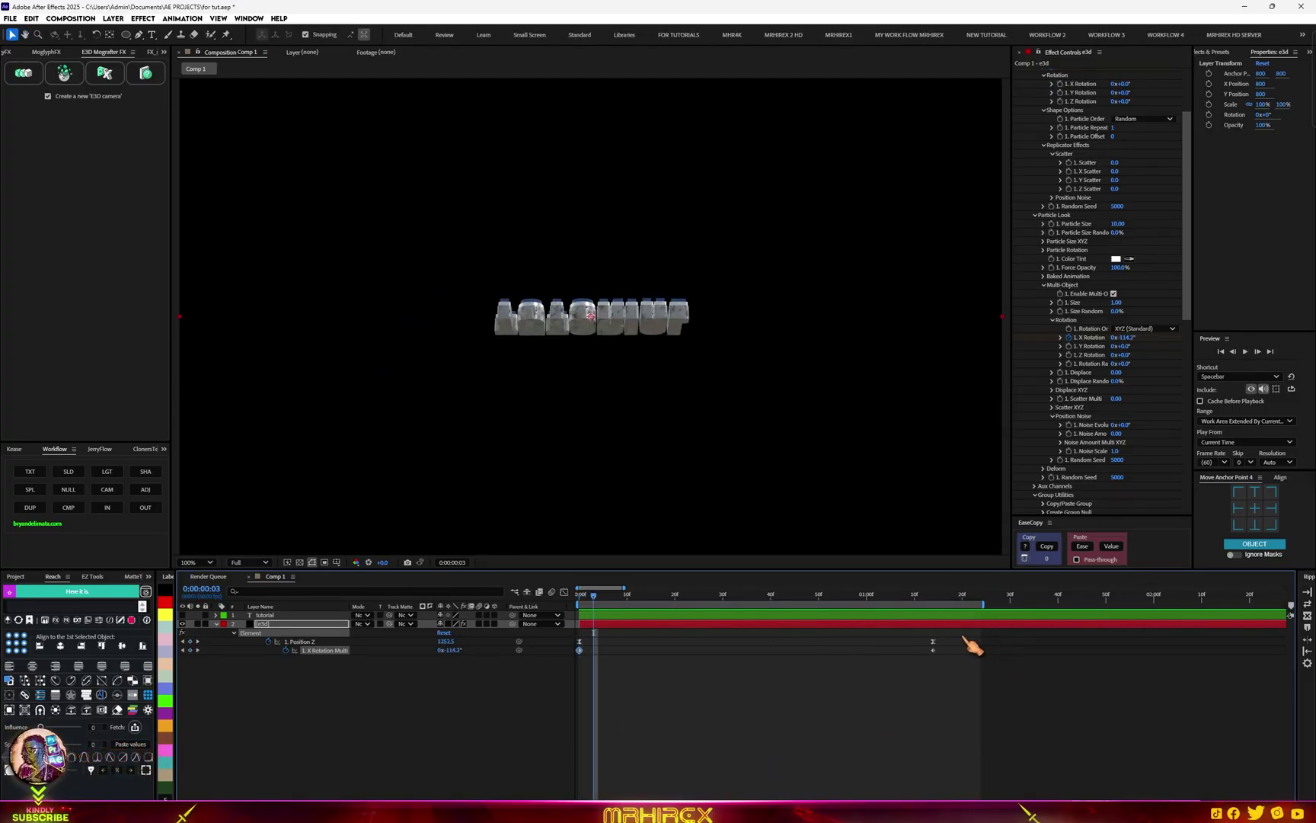
click(893, 641)
drag(954, 635, 572, 661)
click(1050, 546)
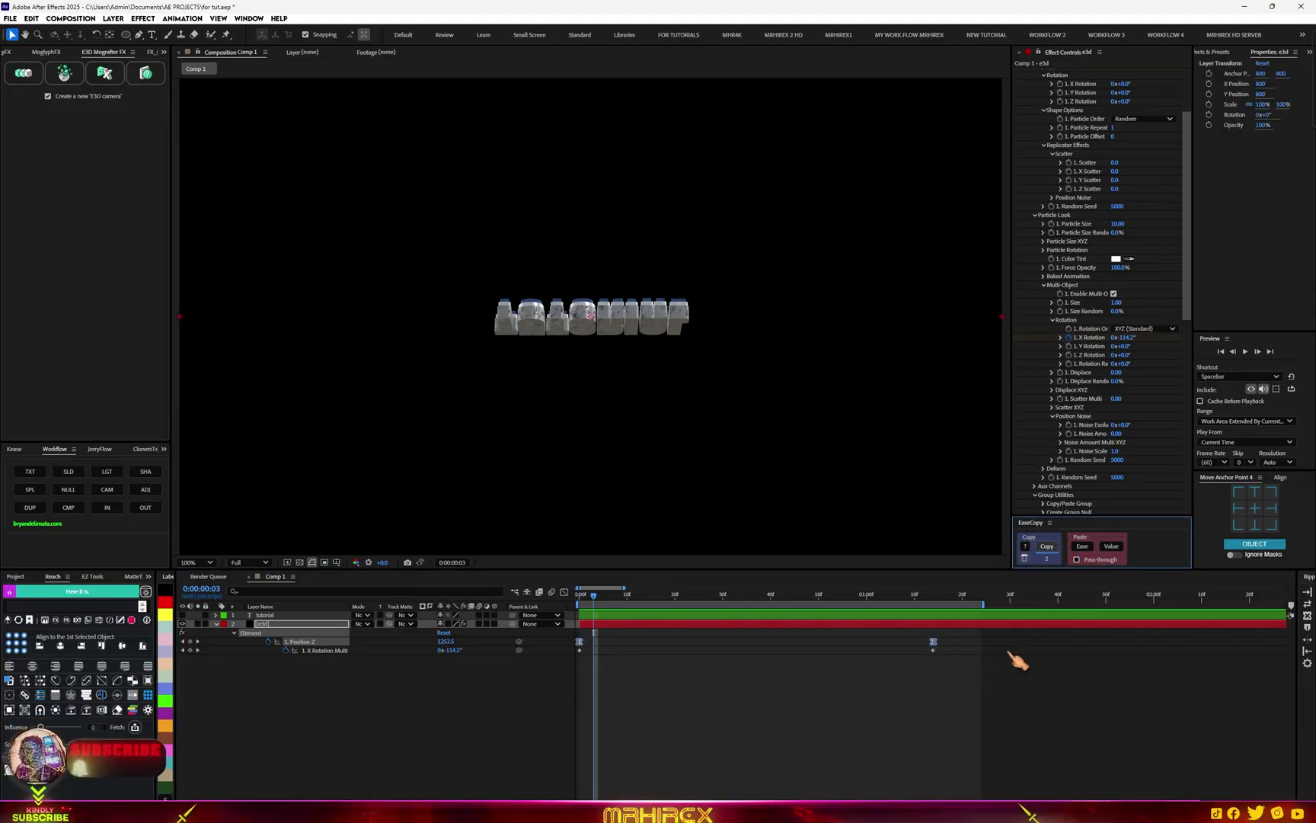
drag(937, 646, 542, 678)
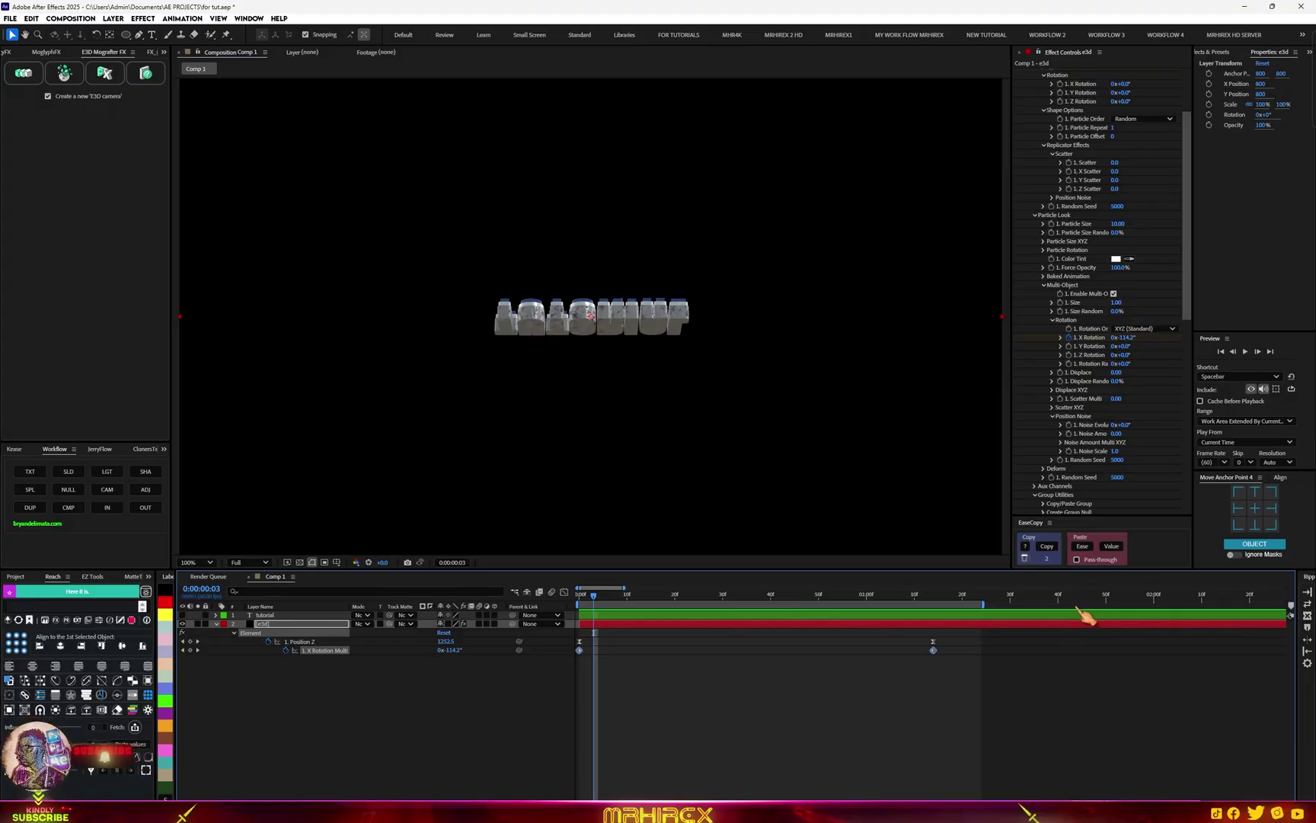
click(1082, 546)
Preview the eased flip-in from the first frame
click(495, 598)
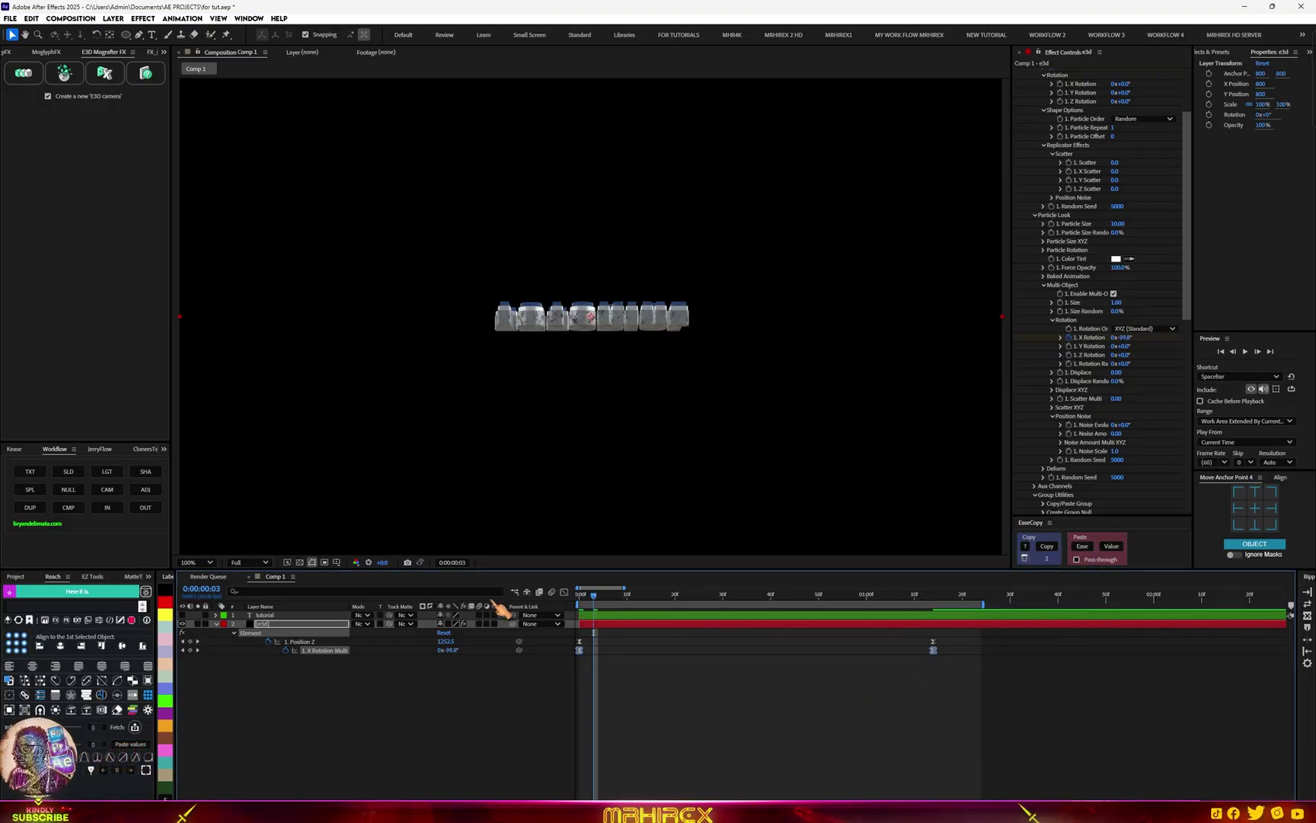
key(Home)
key(space)
key(space)
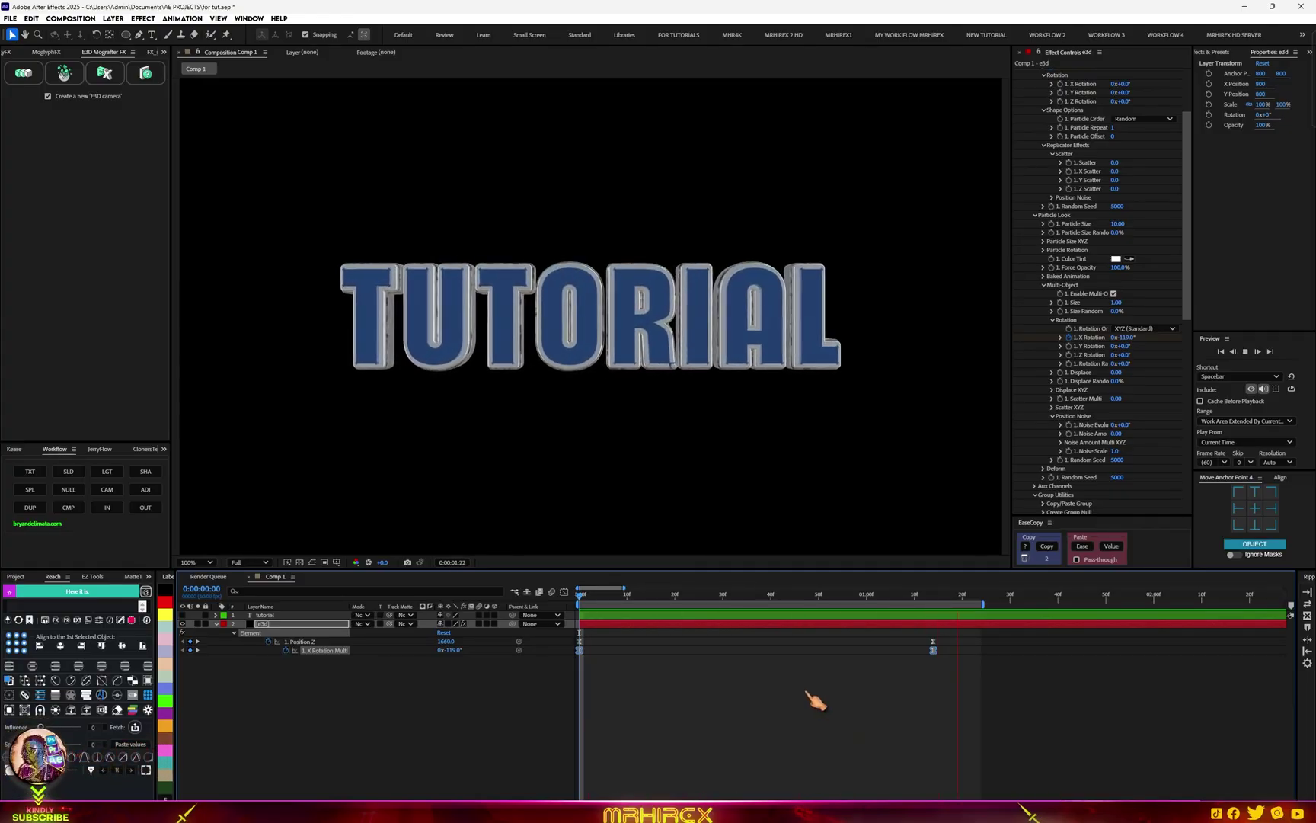
key(space)
click(599, 593)
key(space)
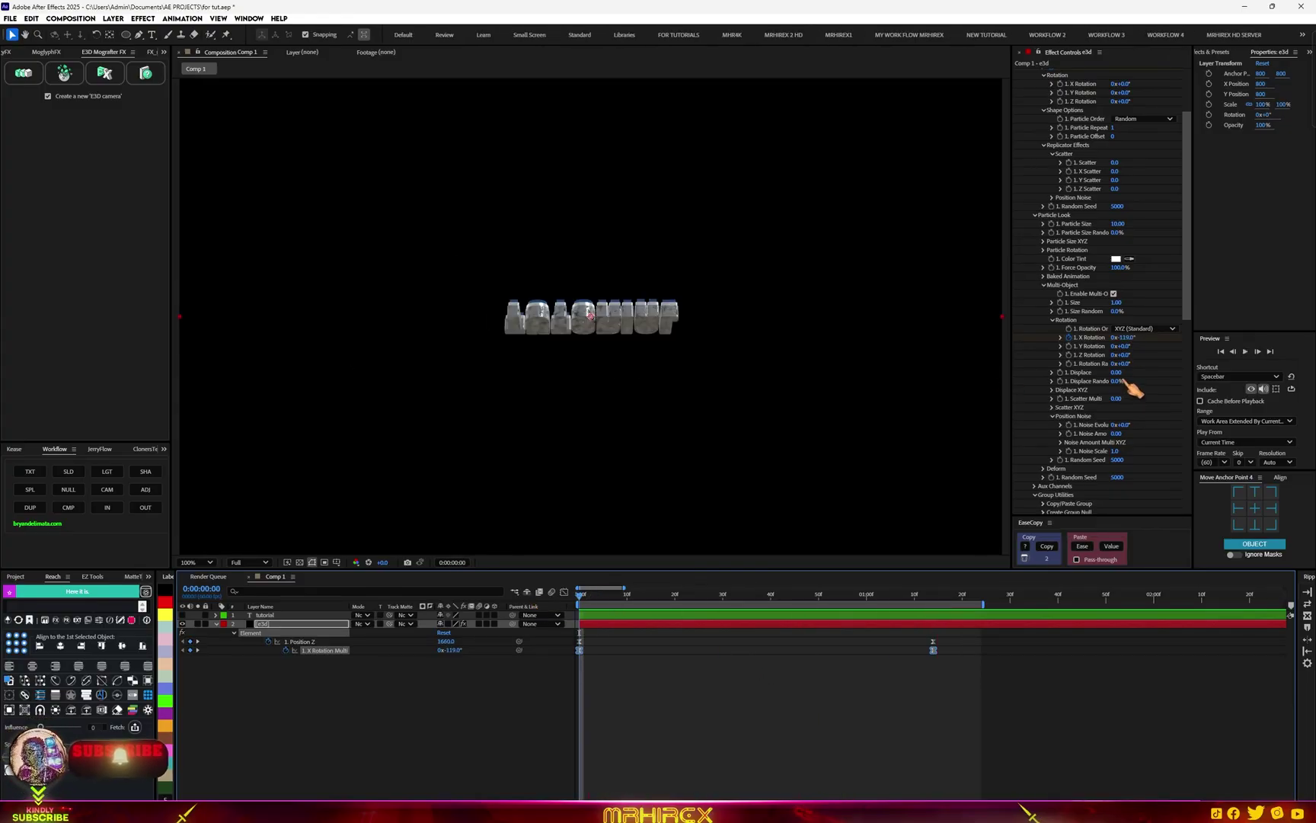
Keyframe Rotation Random Multi, aligned with the other keyframes, starting at -136°, and preview
click(1077, 368)
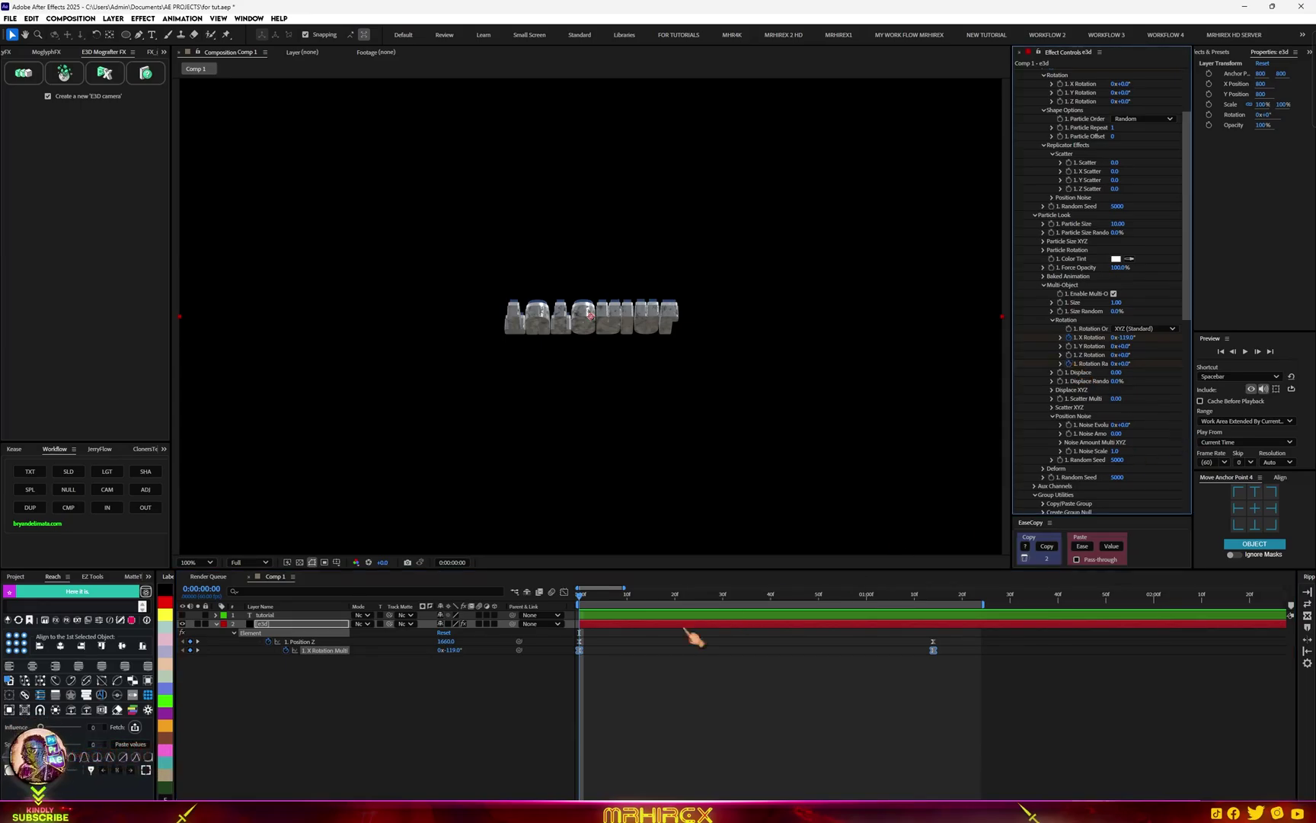
key(u)
key(u)
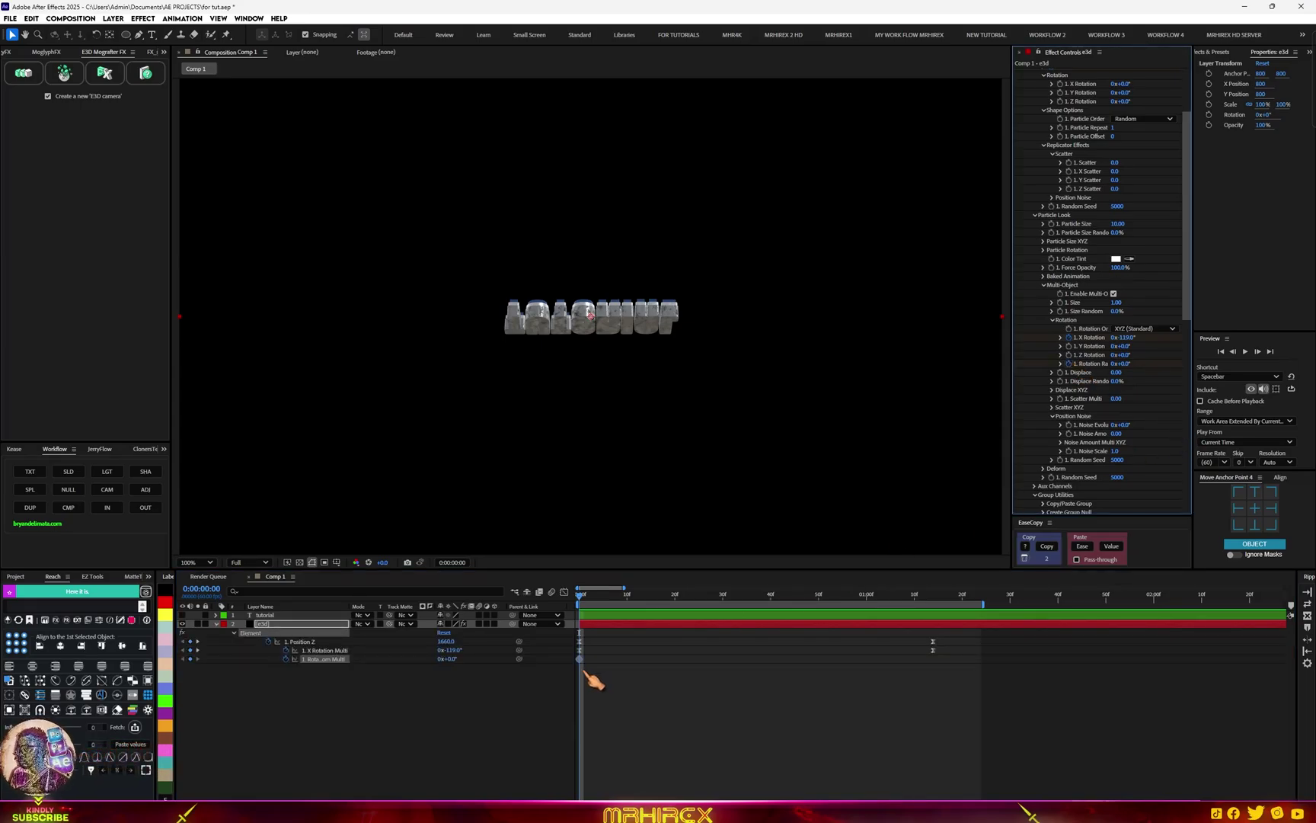
drag(580, 660, 933, 660)
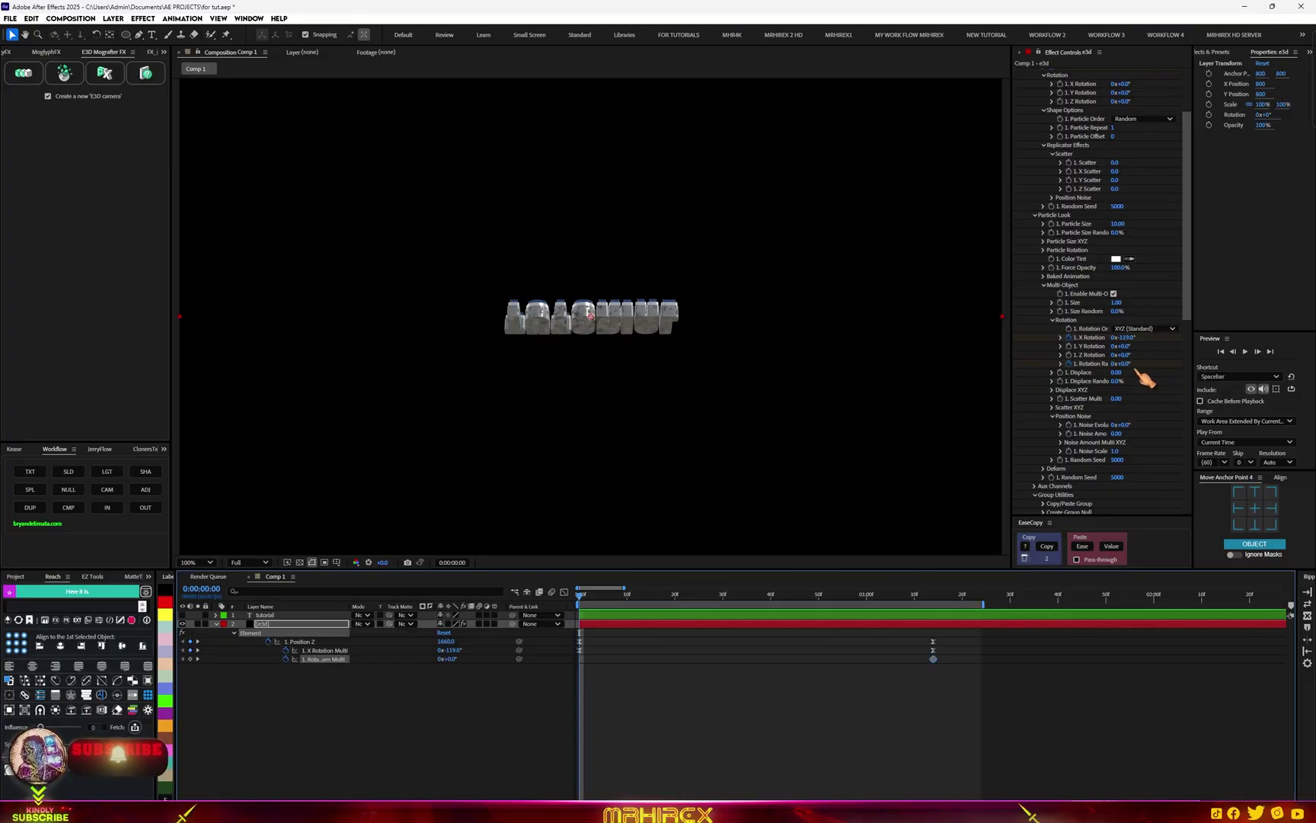
drag(1121, 367, 1024, 407)
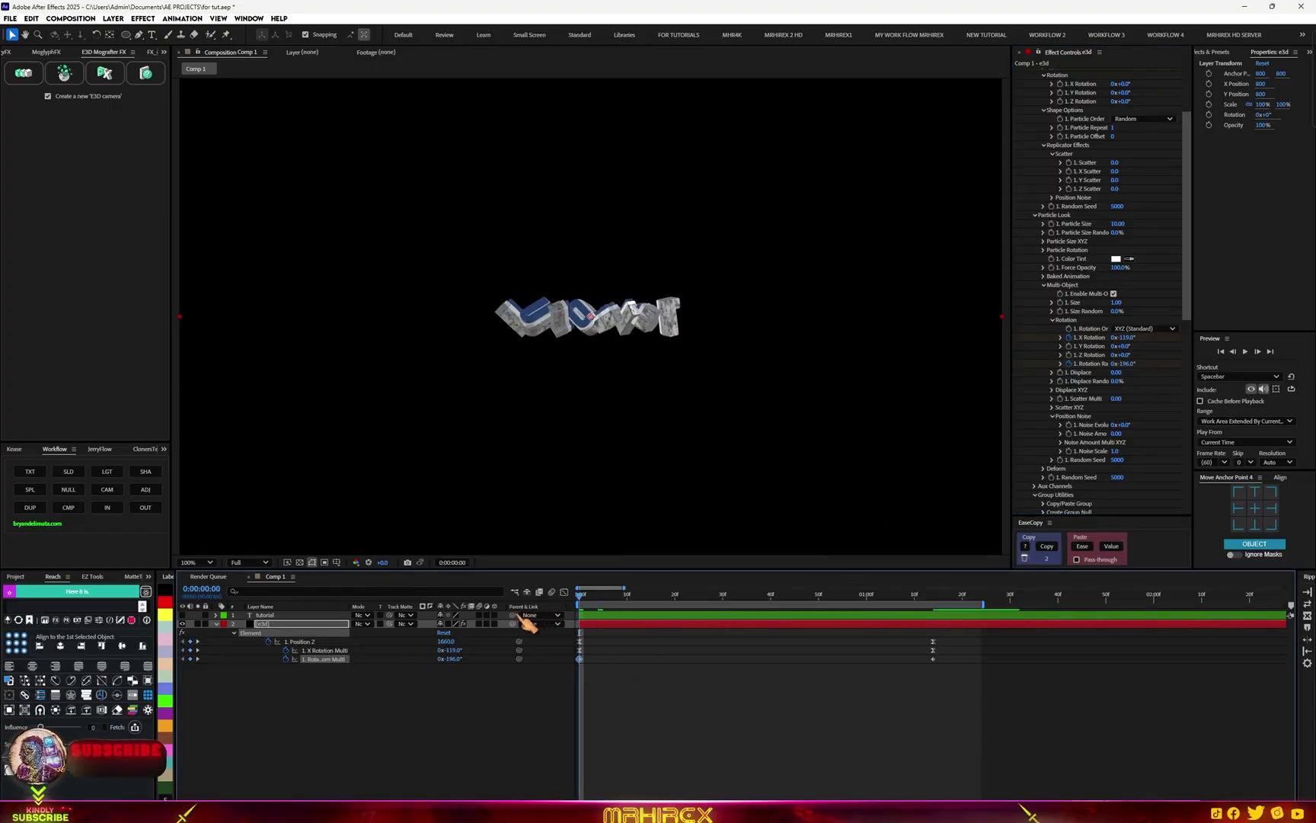
key(space)
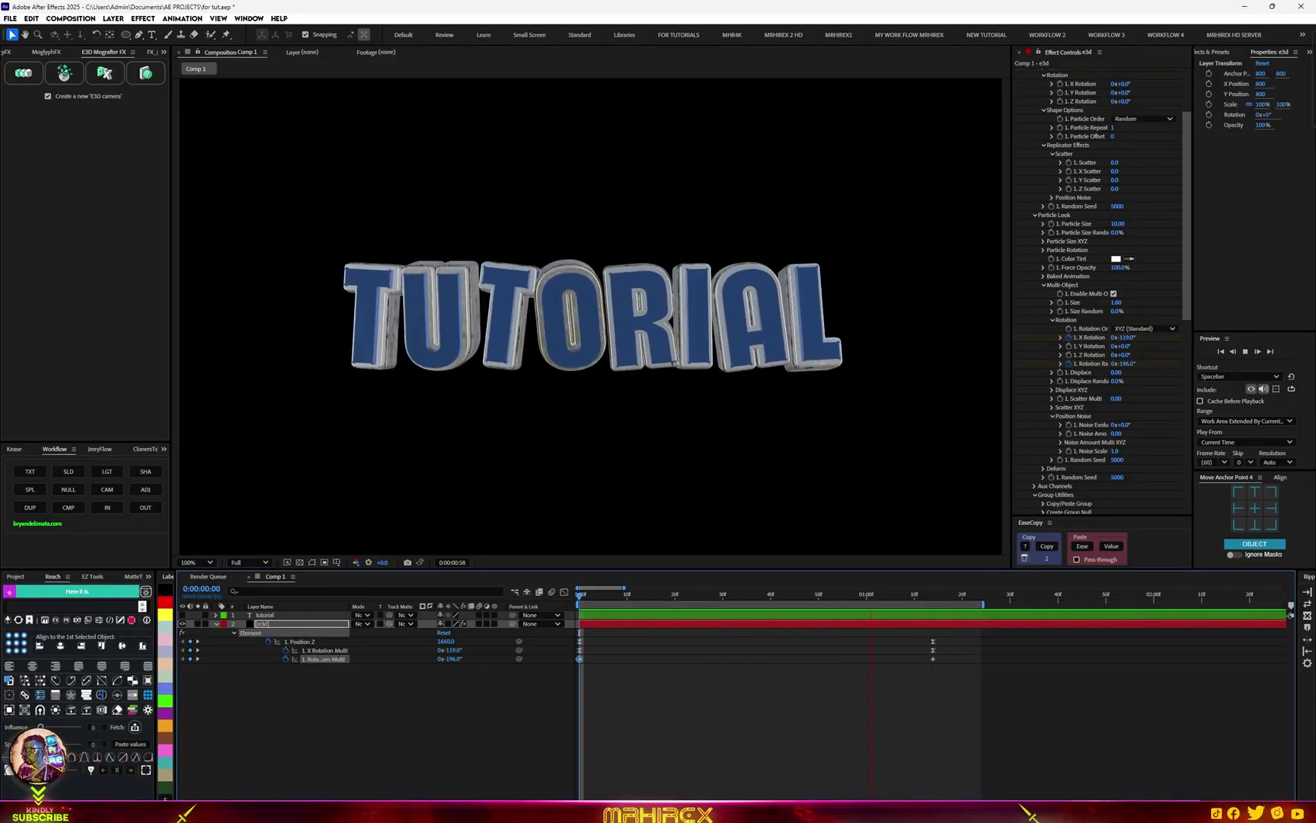
key(space)
Set a 42° random rotation just past the end keyframes and replay from the start
click(929, 595)
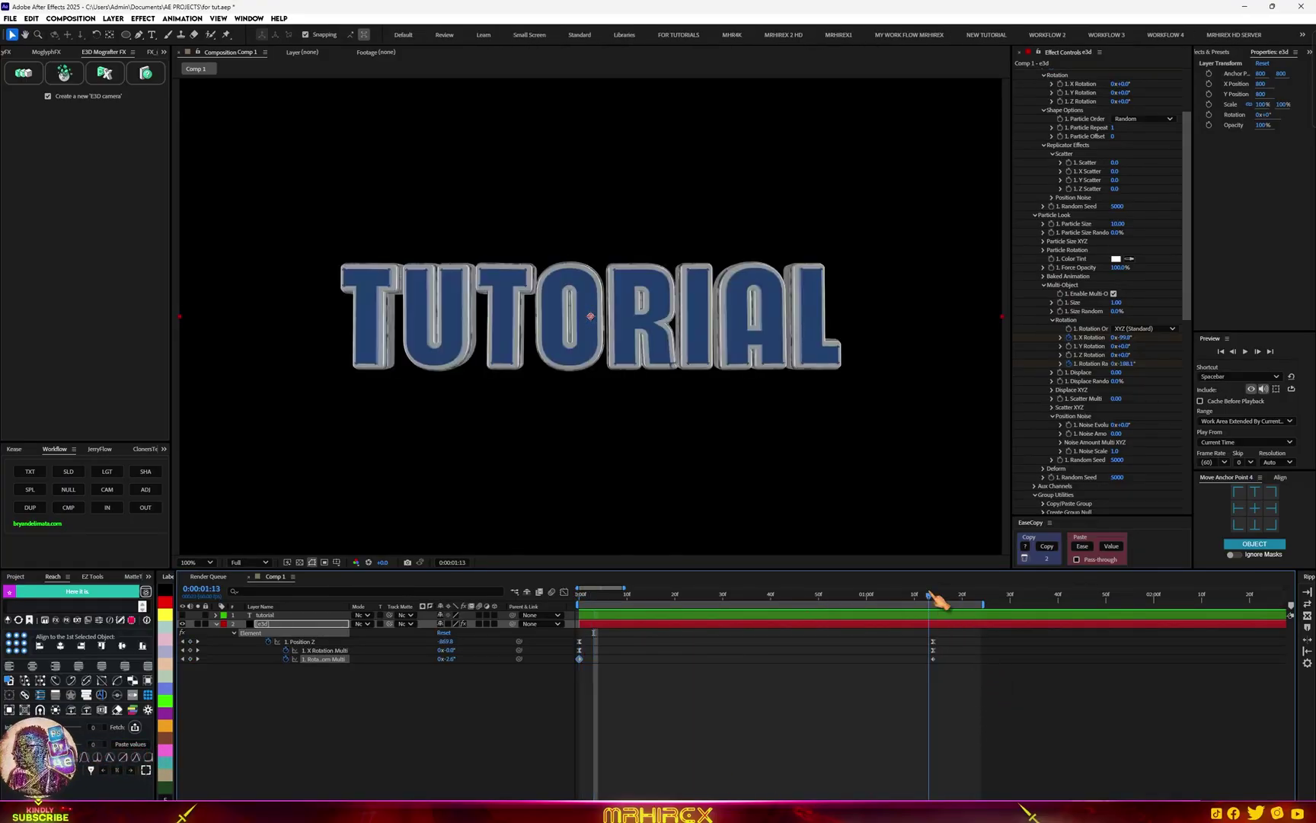
drag(931, 595, 935, 596)
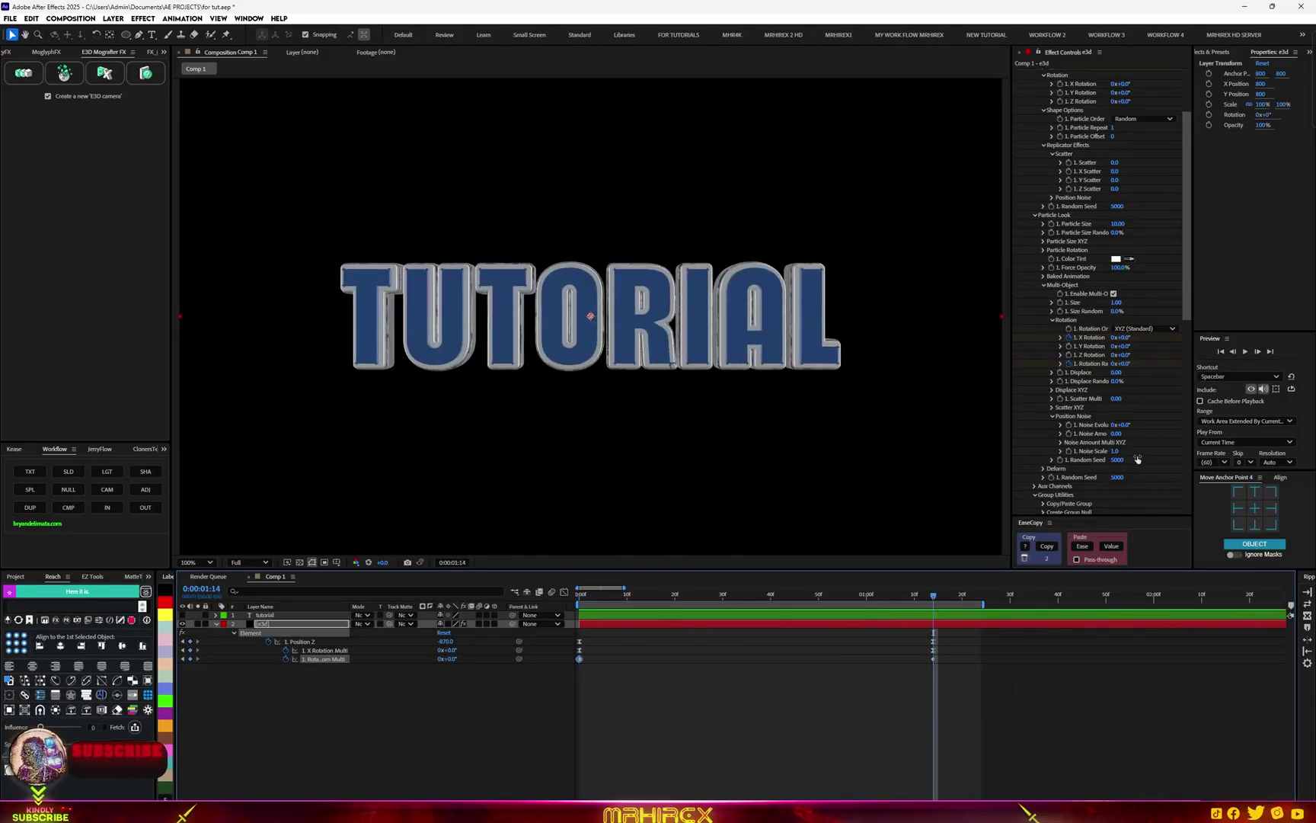
drag(1124, 364, 1138, 354)
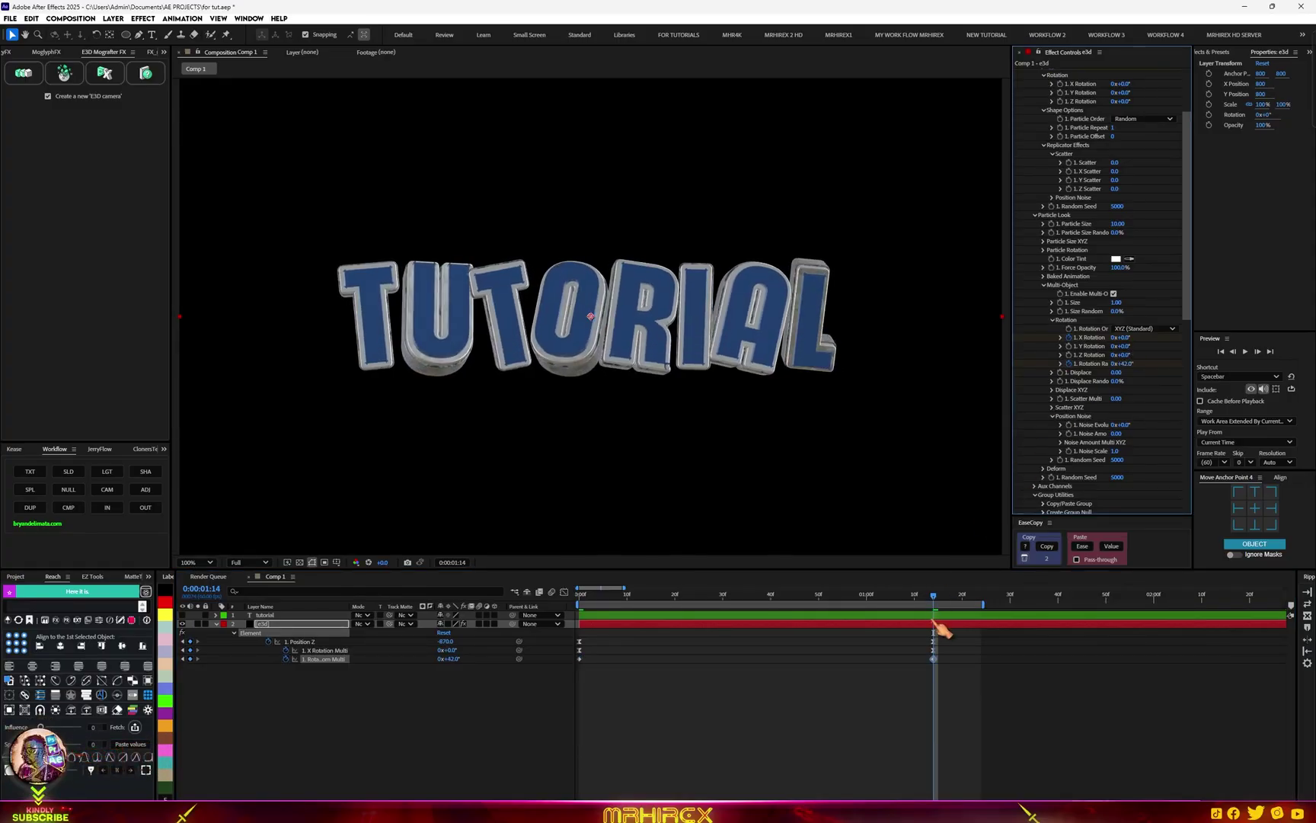
key(Home)
key(space)
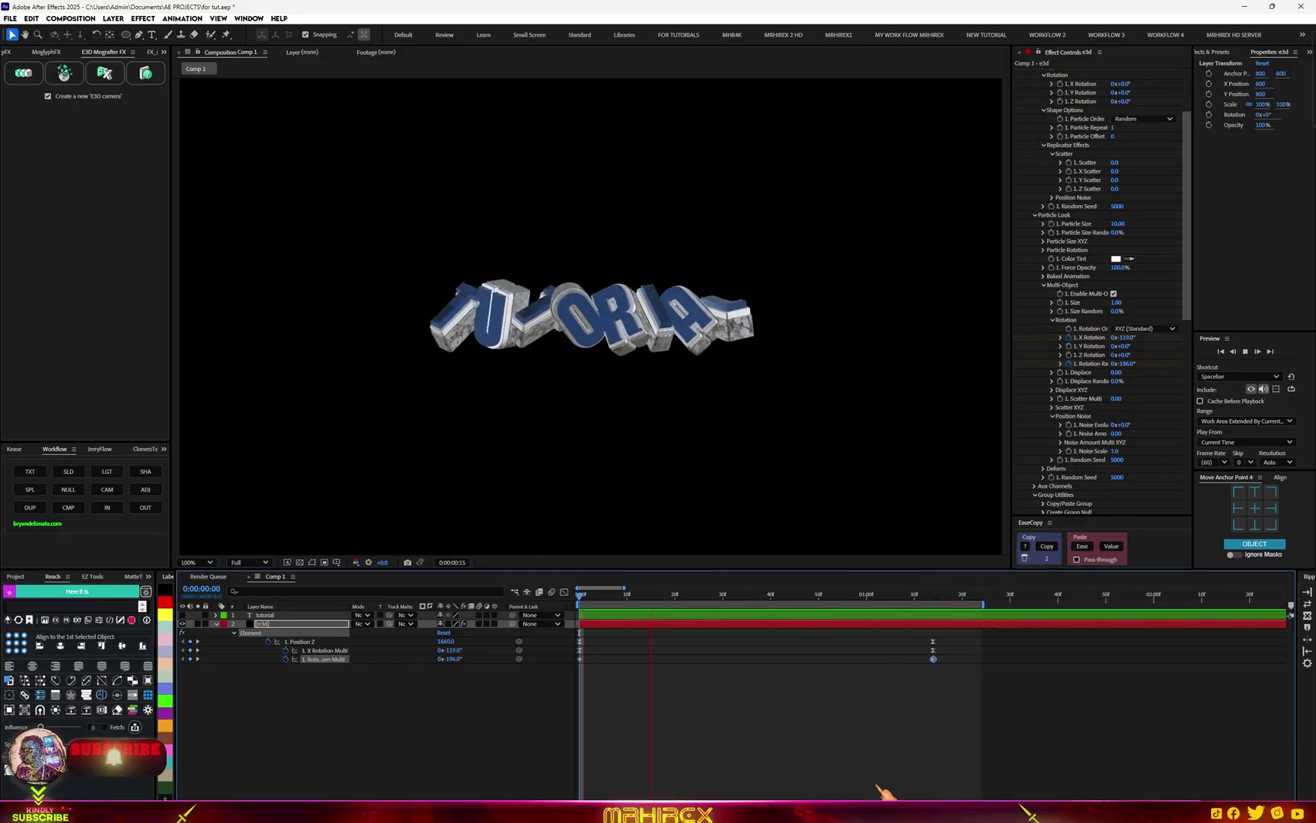
Paste the copied ease onto both rotation keyframes, preview, and zoom the view to 200%
drag(987, 695, 504, 672)
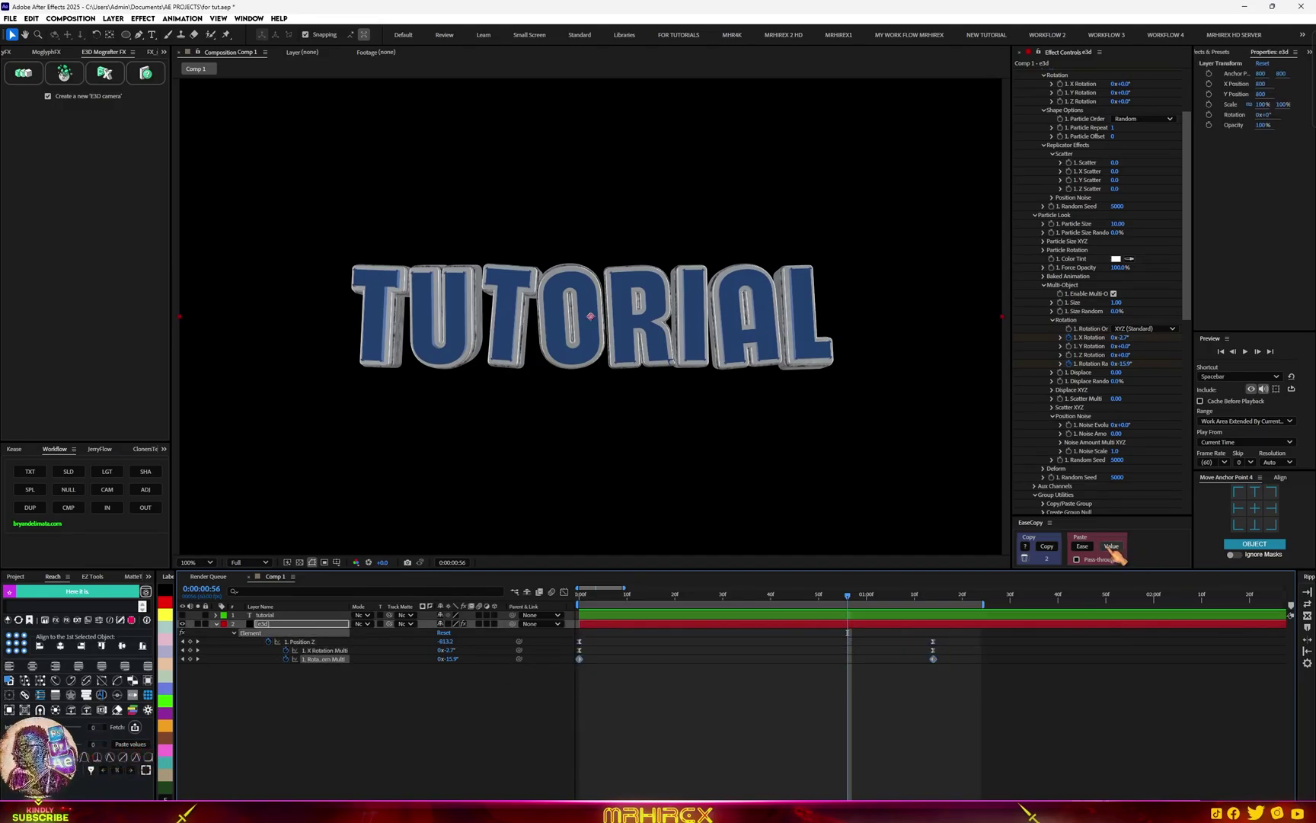
click(1082, 546)
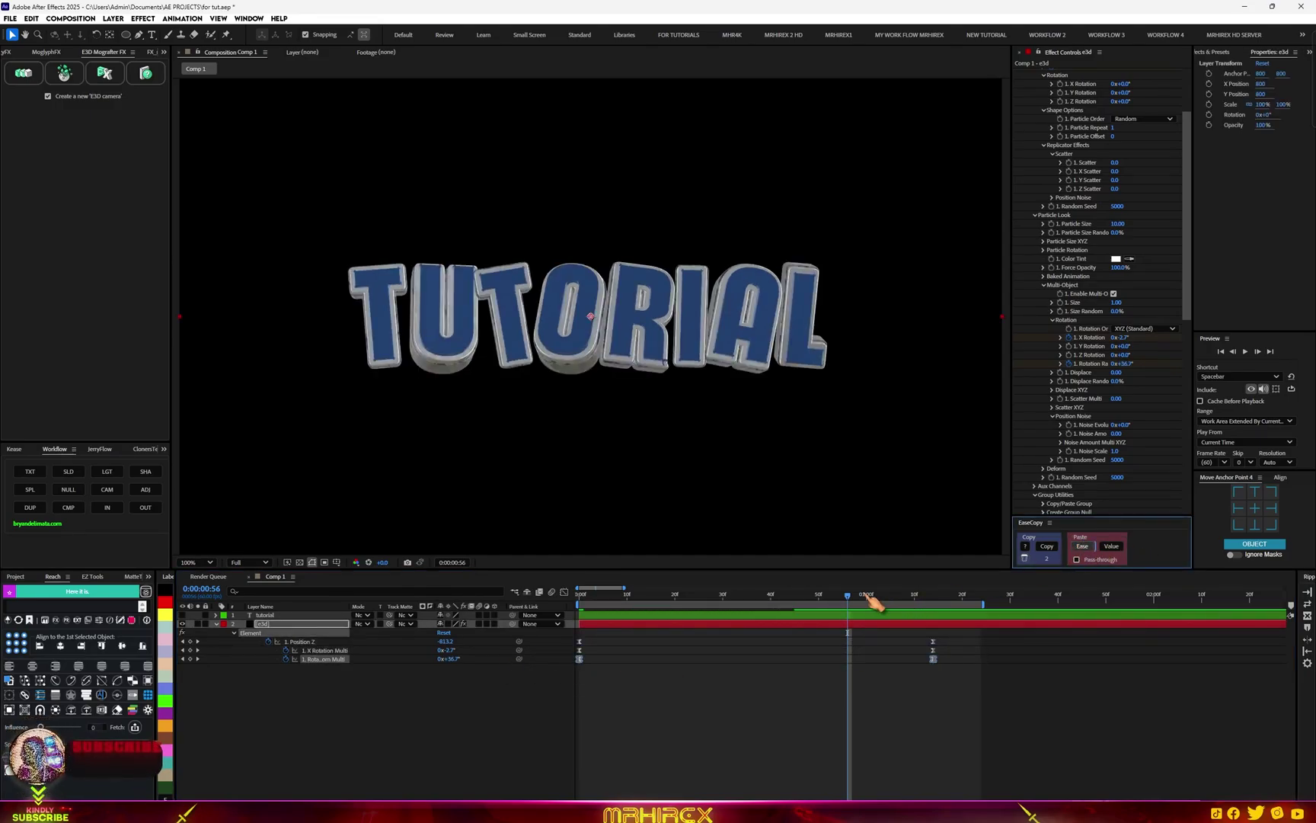
key(space)
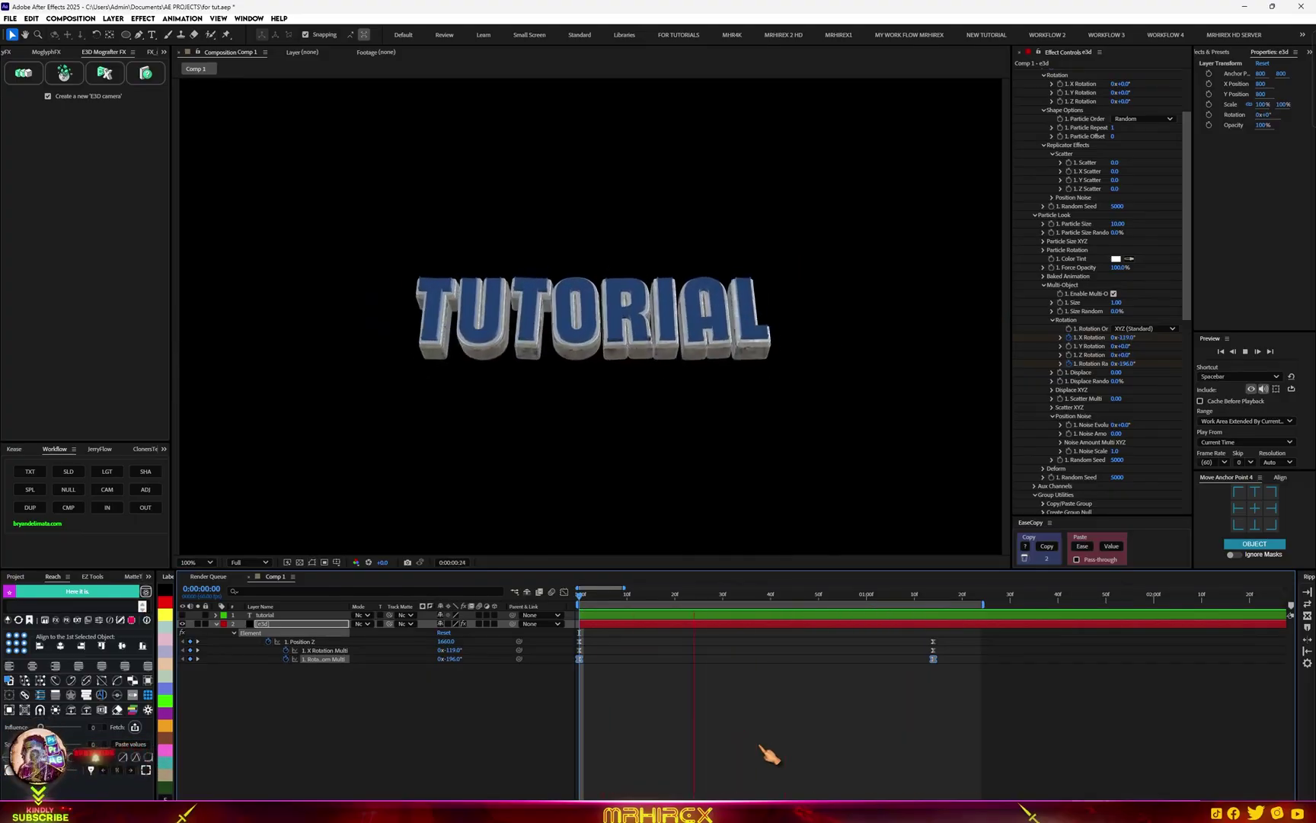
key(space)
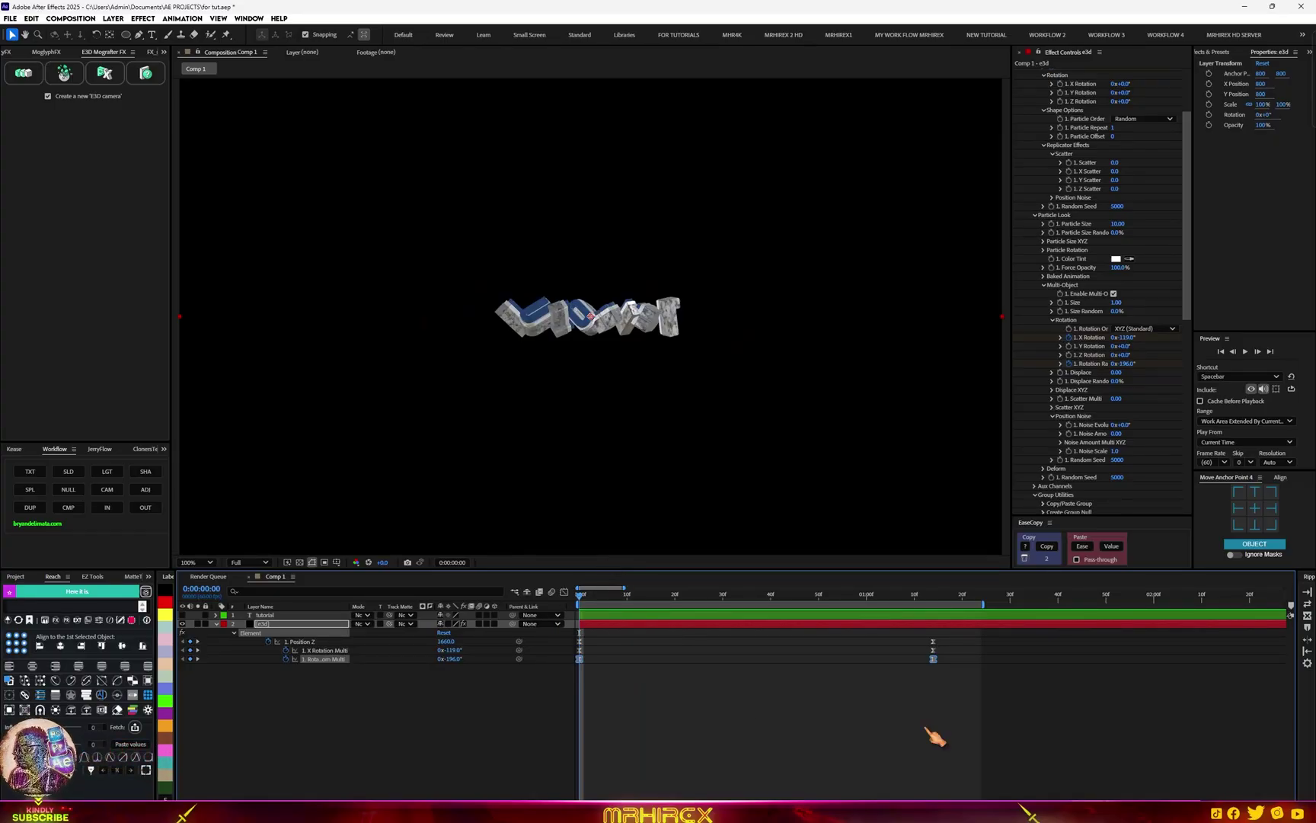
key(period)
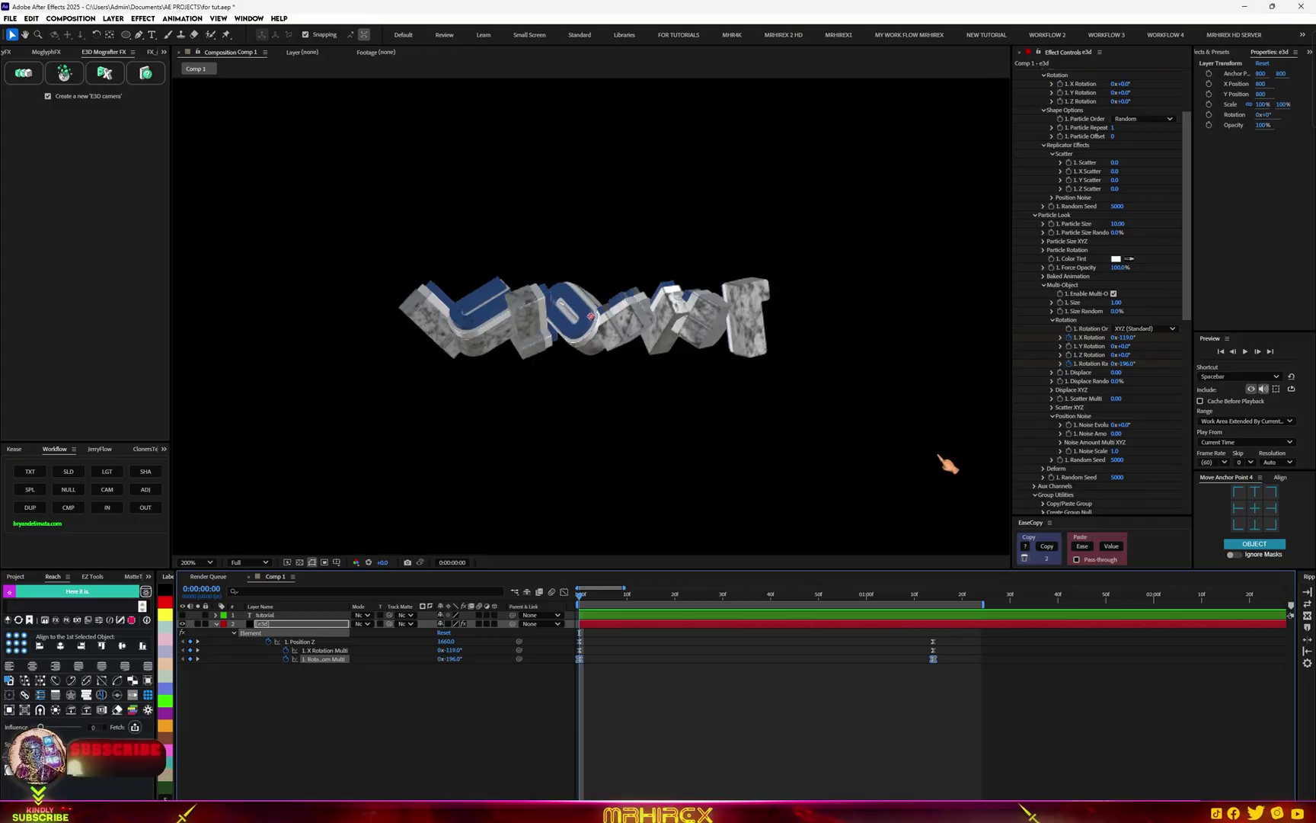
scroll(1139, 472, down, 3)
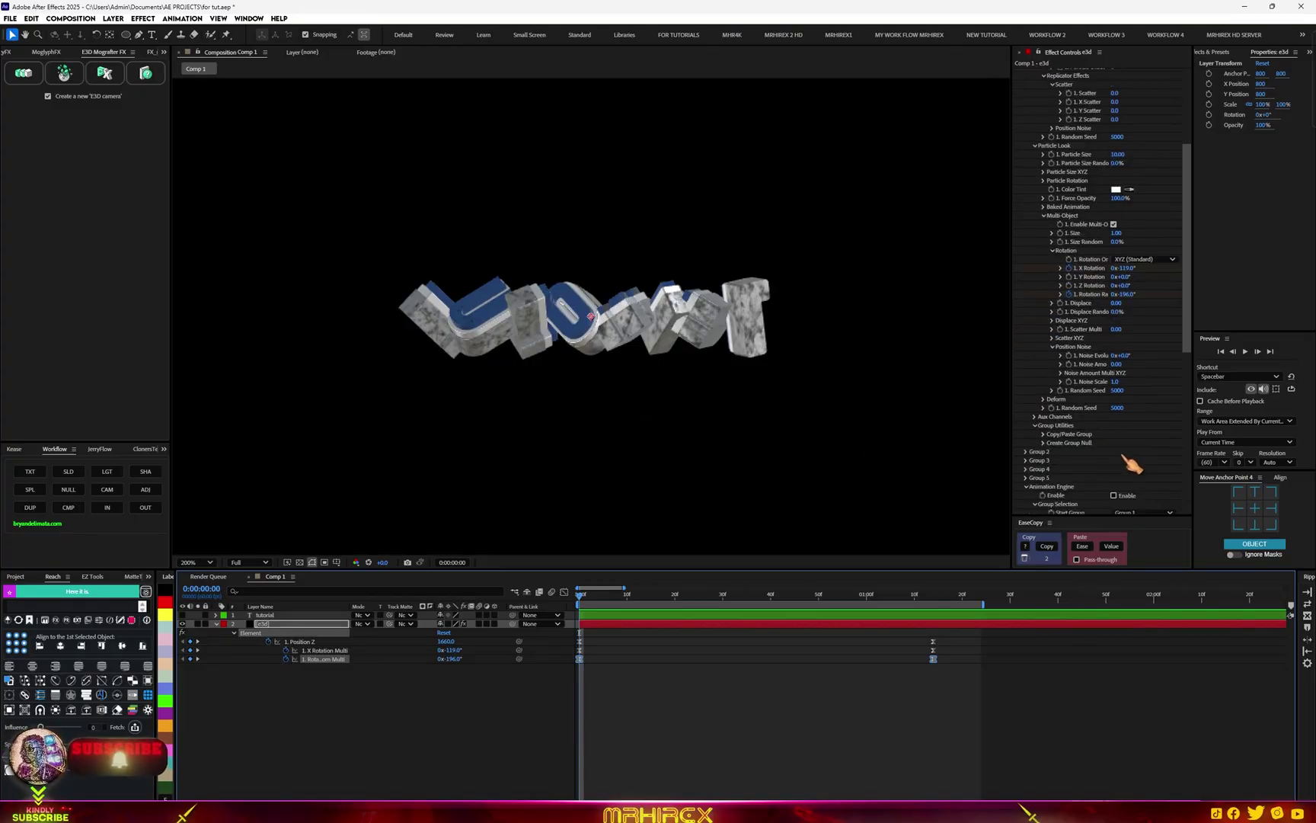
Enable Multi-Object Deform and Bend, reveal the bend Origin settings, and go to 0:00:00:52
click(1044, 399)
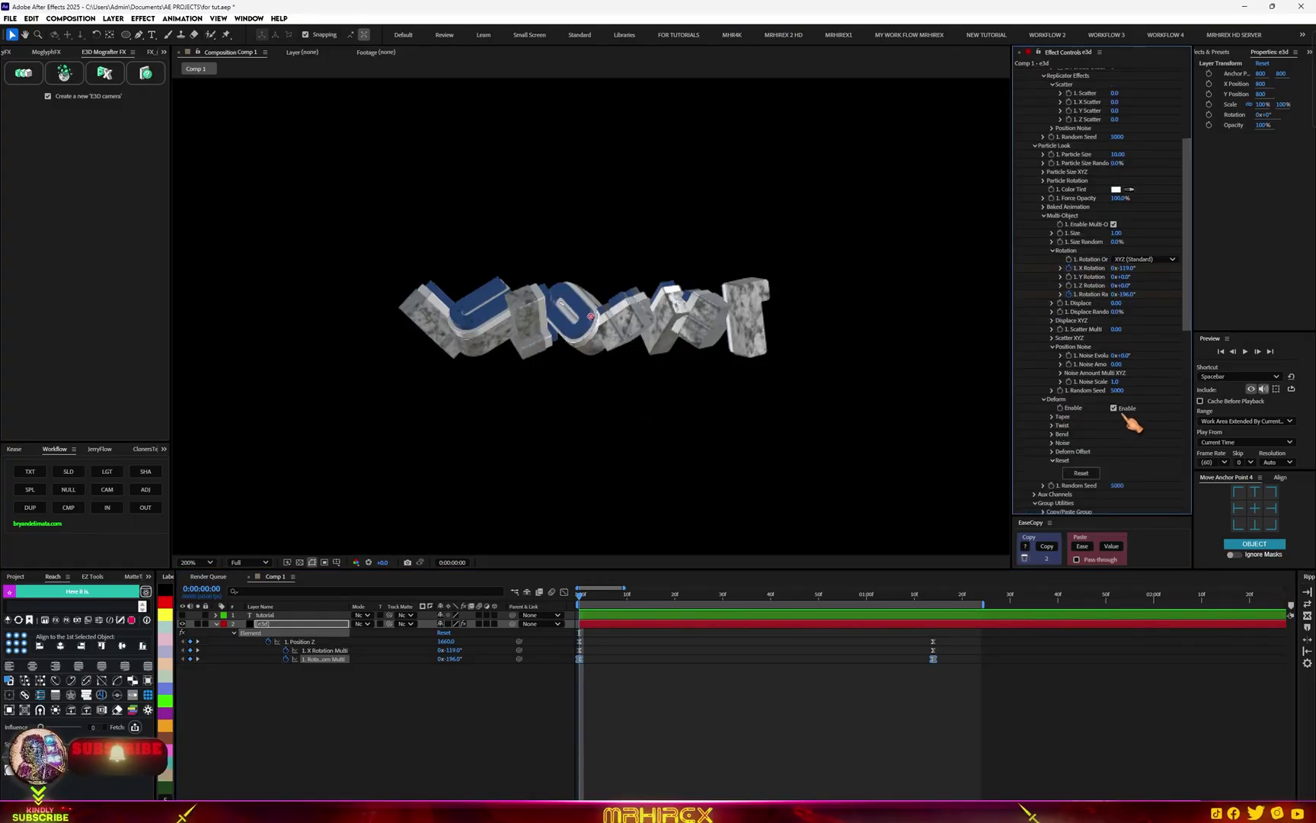
click(1139, 408)
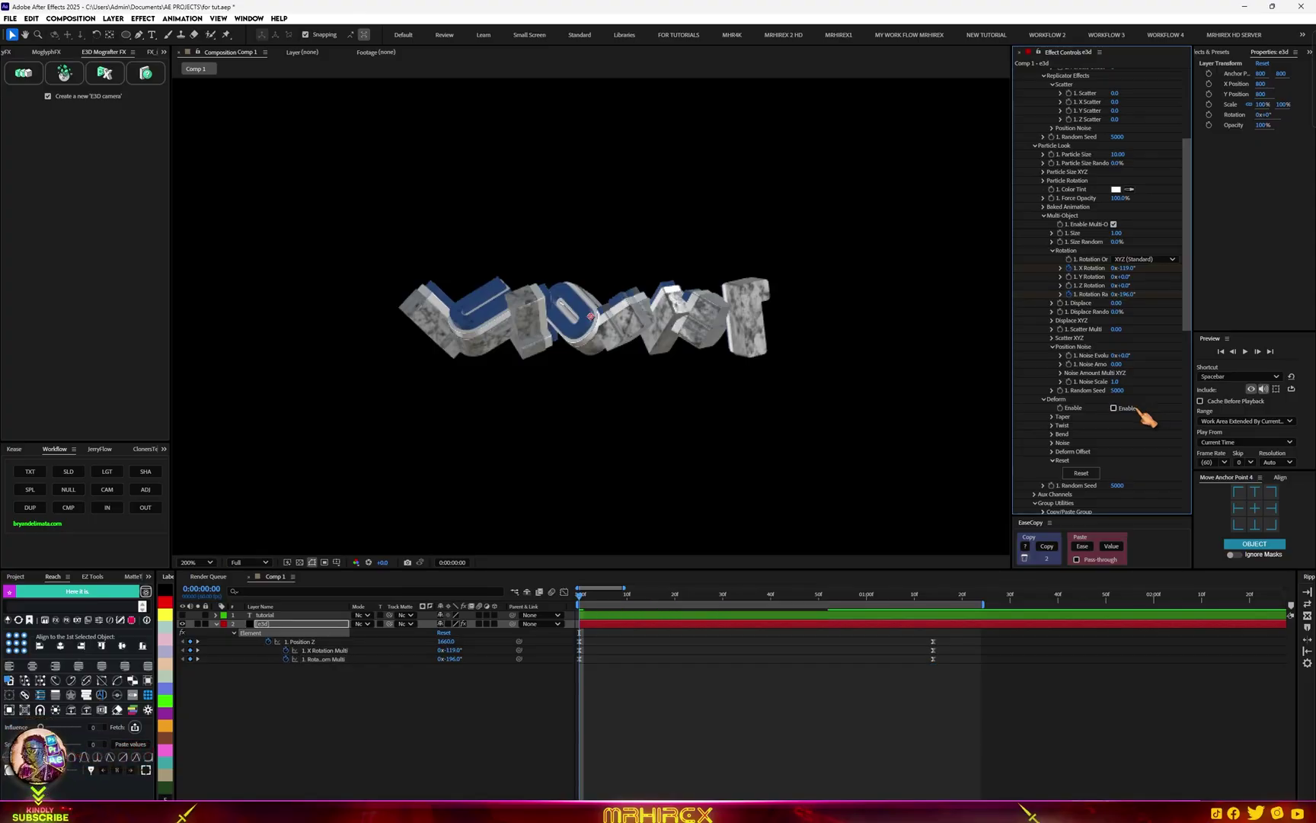
click(1053, 435)
scroll(1180, 476, down, 3)
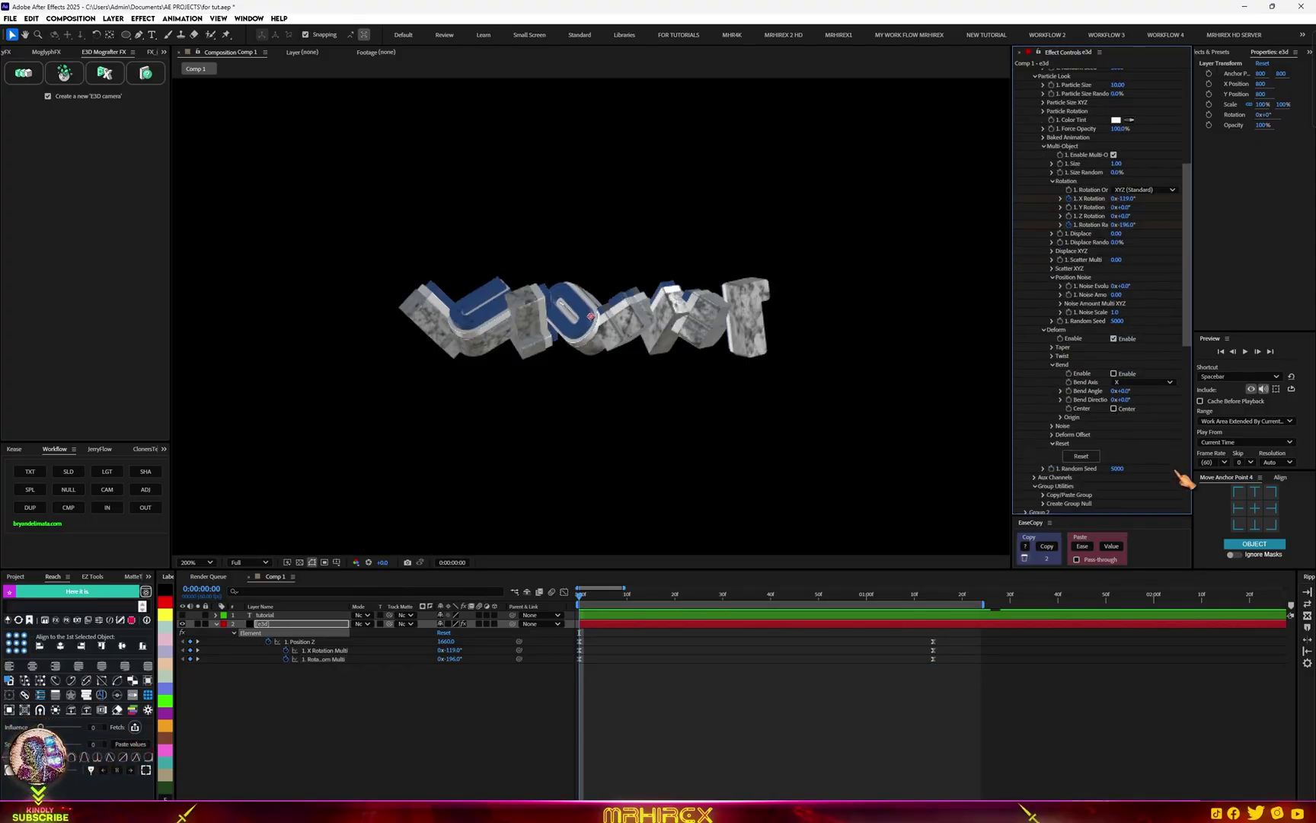
click(1136, 376)
click(1063, 417)
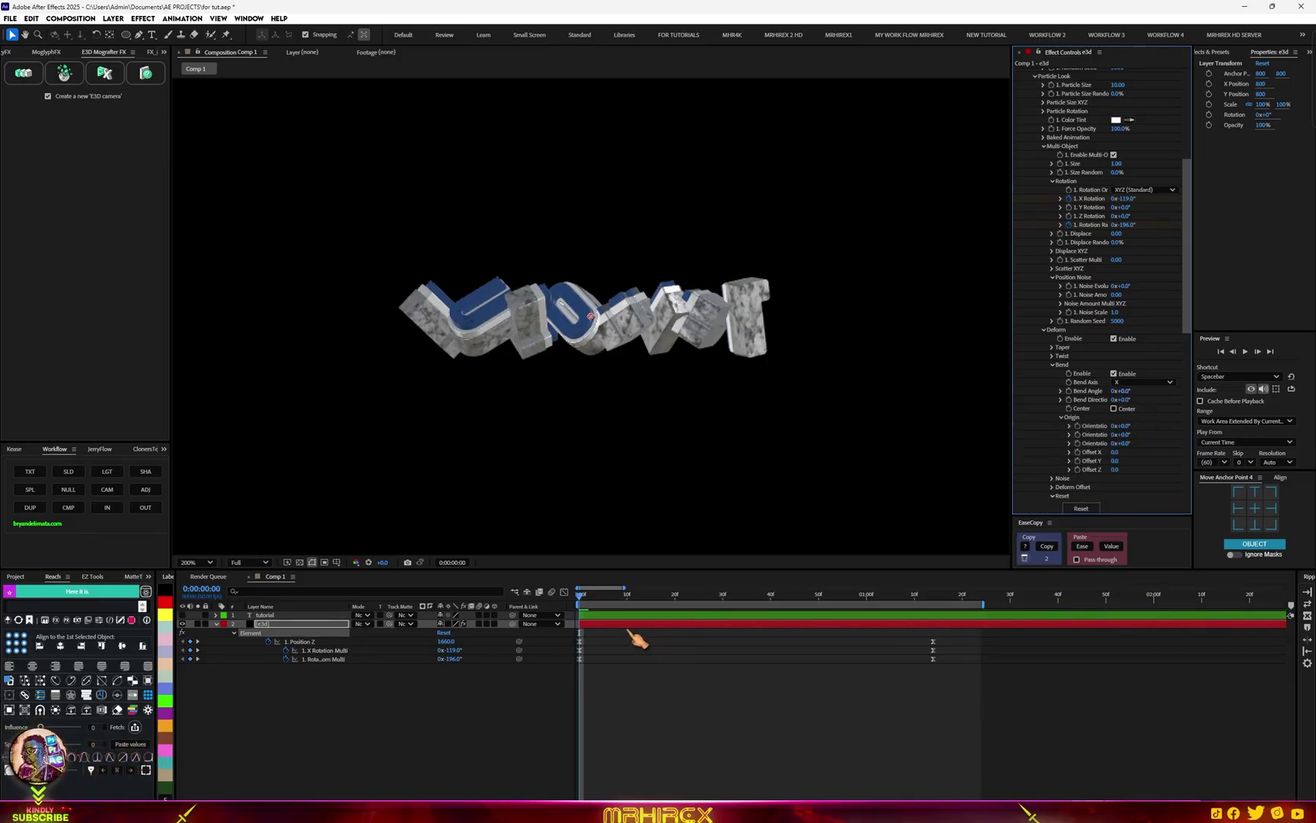
mouse_move(1121, 394)
mouse_down()
mouse_move(1273, 394)
mouse_move(1182, 390)
mouse_move(1260, 390)
mouse_move(1287, 367)
mouse_move(1133, 409)
mouse_up()
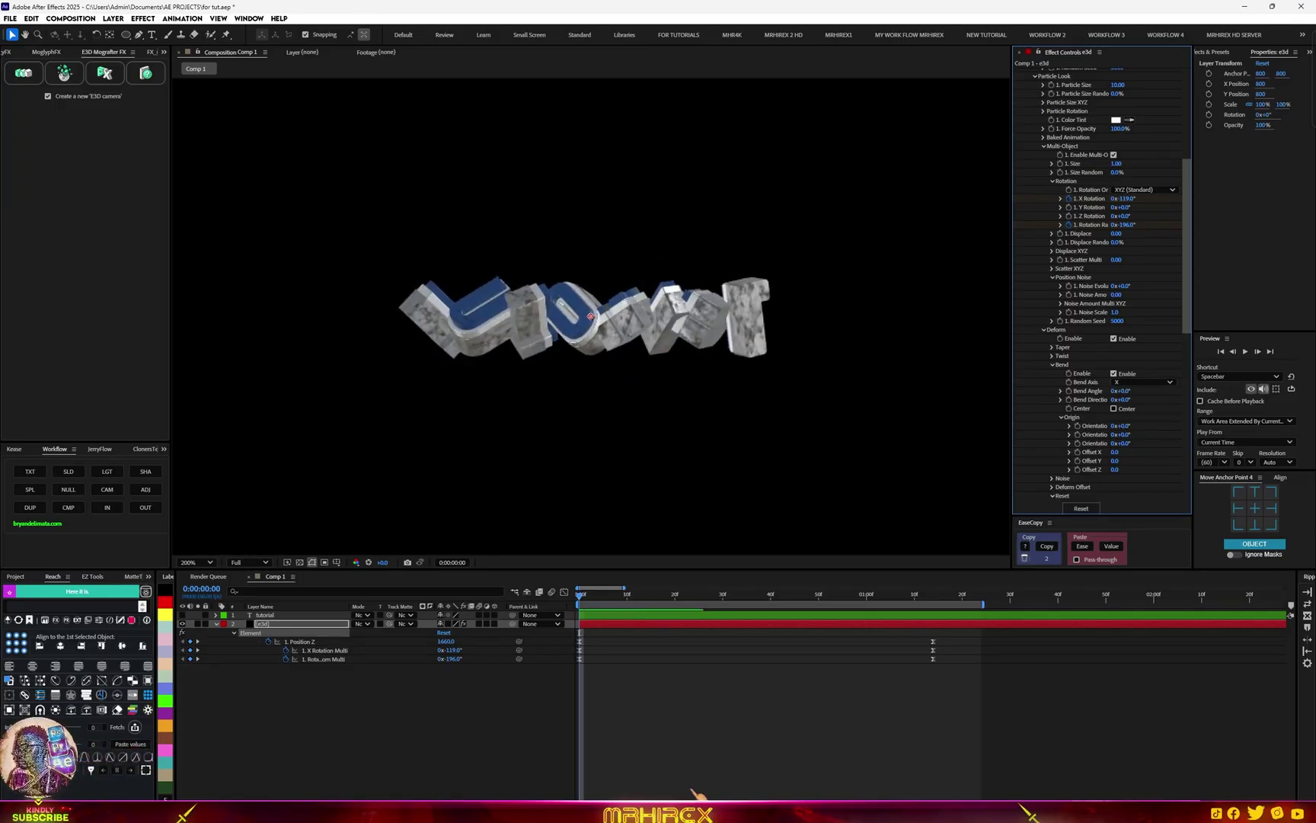
drag(582, 594, 832, 565)
Curl TUTORIAL into an arc with Bend Angle about 248° and Origin Orientation X about -91°
key(comma)
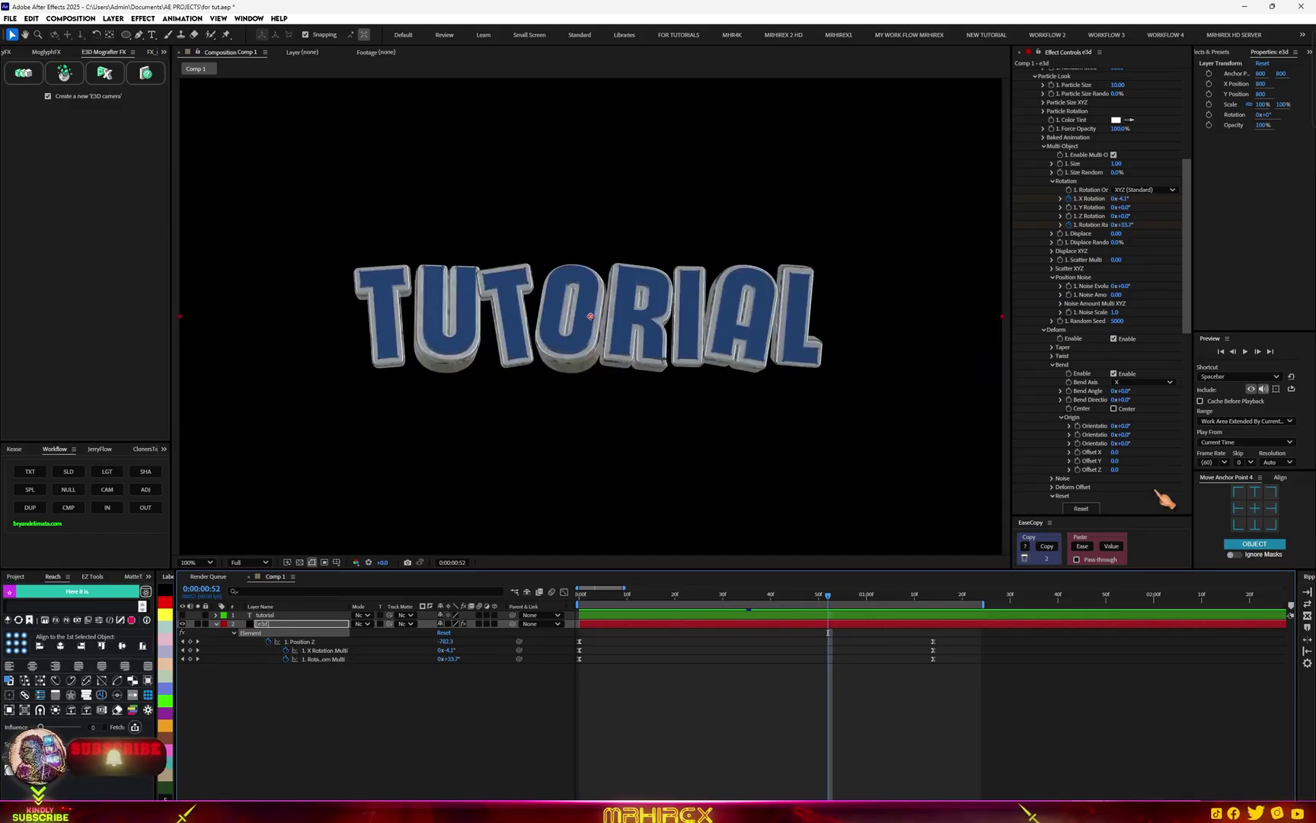
drag(1123, 393, 1165, 390)
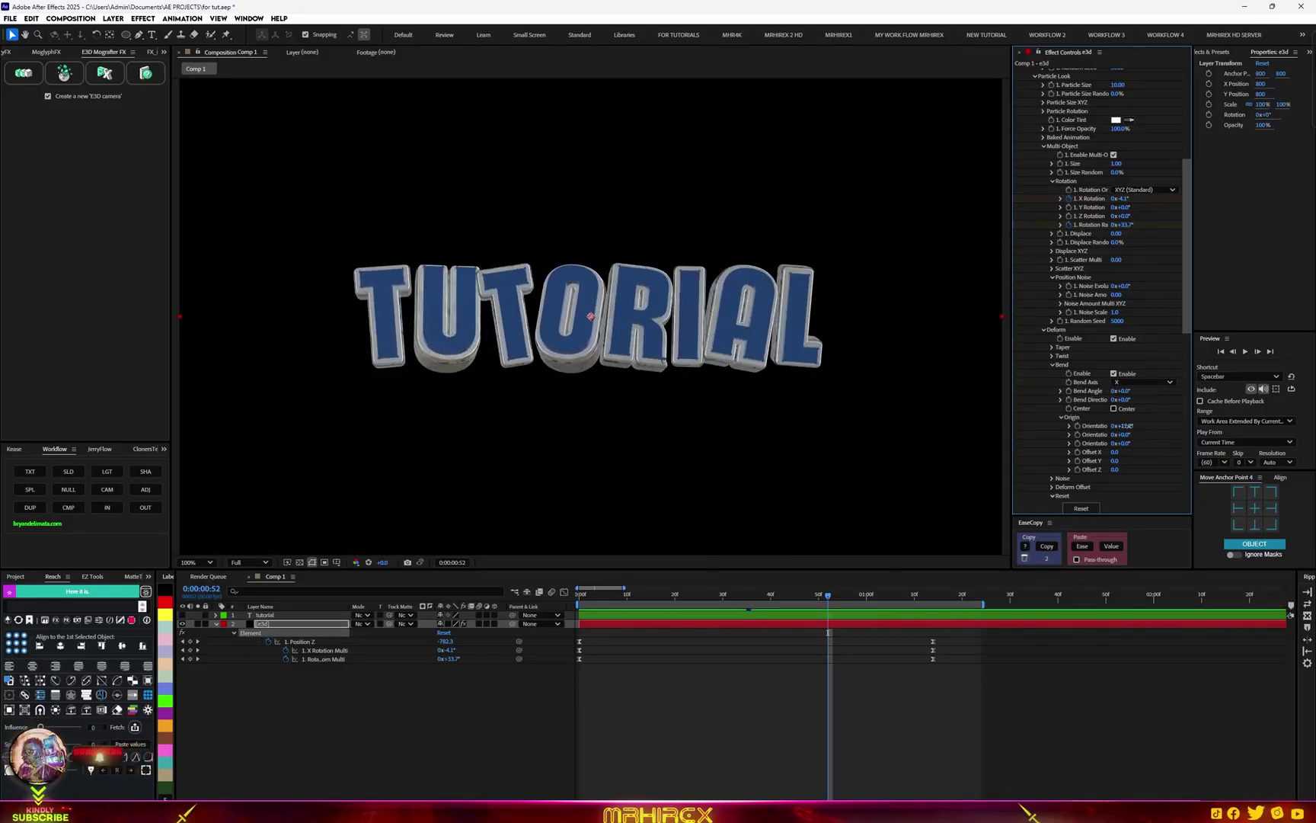
drag(1139, 426, 1168, 392)
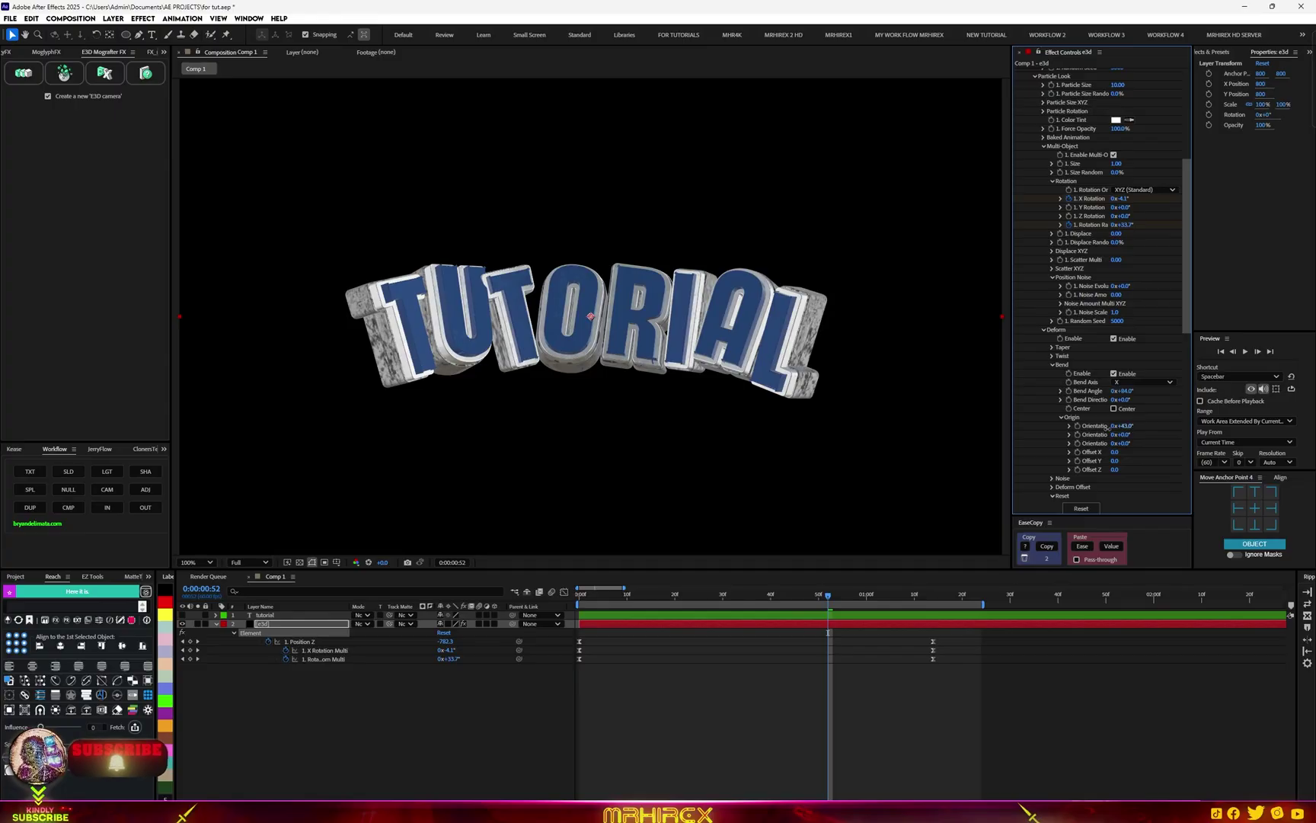
drag(1108, 427, 1206, 389)
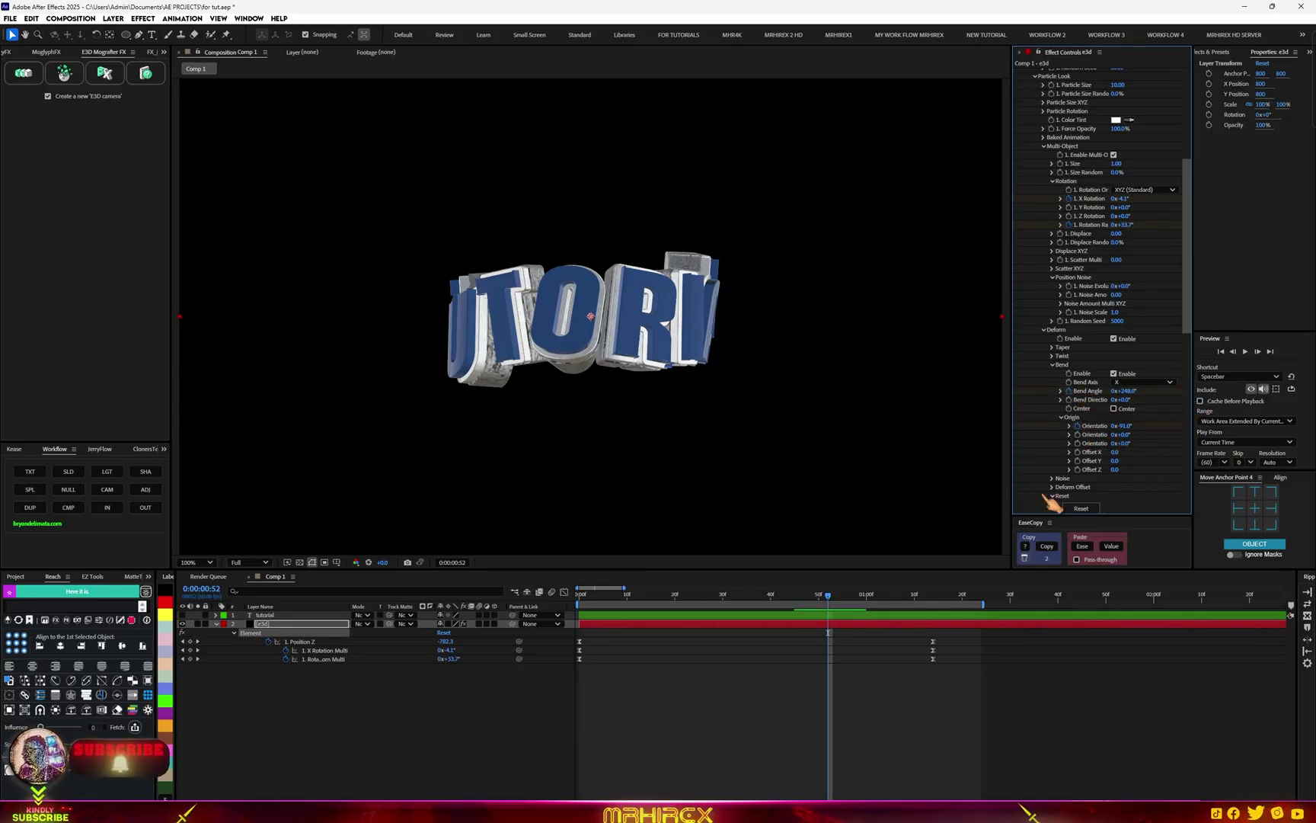
Show the animated properties and select the Bend Angle and Orientation X keyframes
key(u)
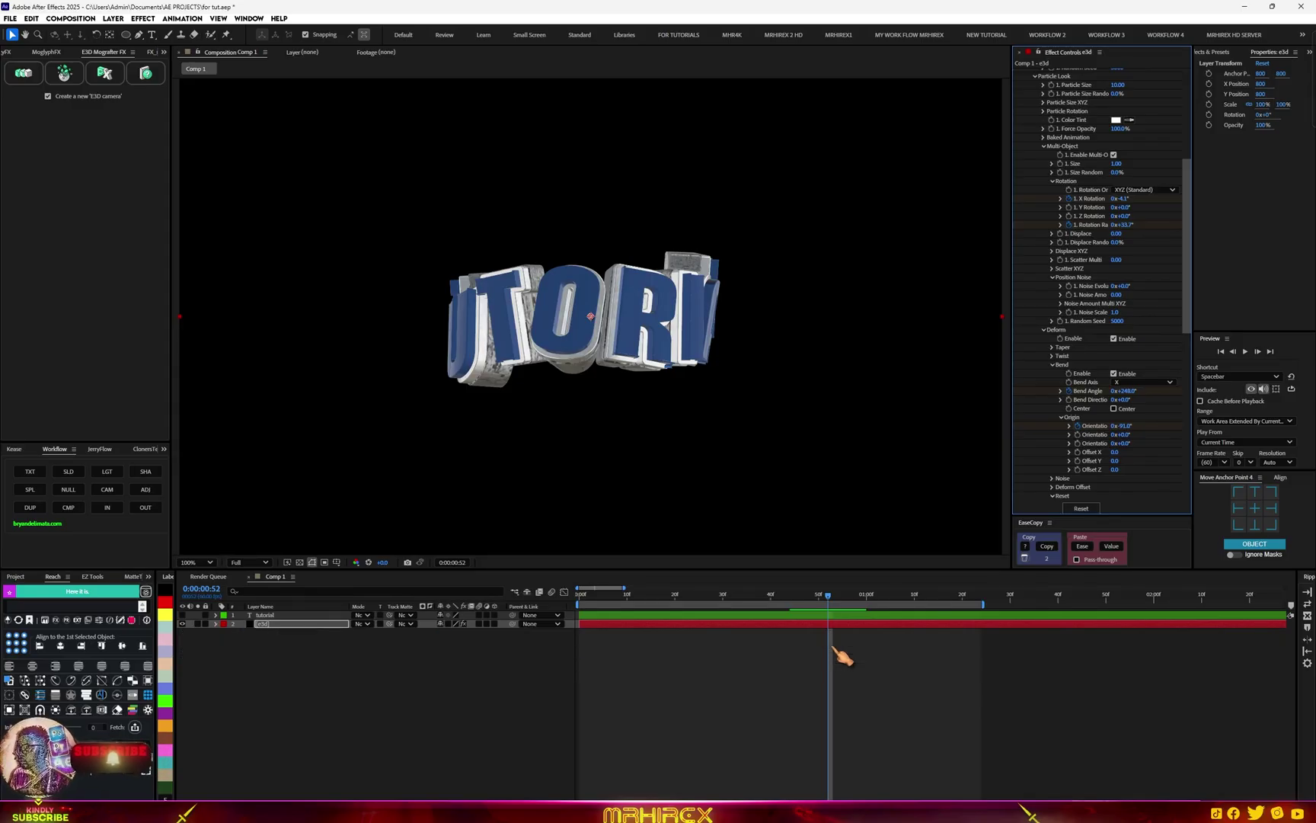
key(u)
drag(864, 662, 814, 697)
click(830, 679)
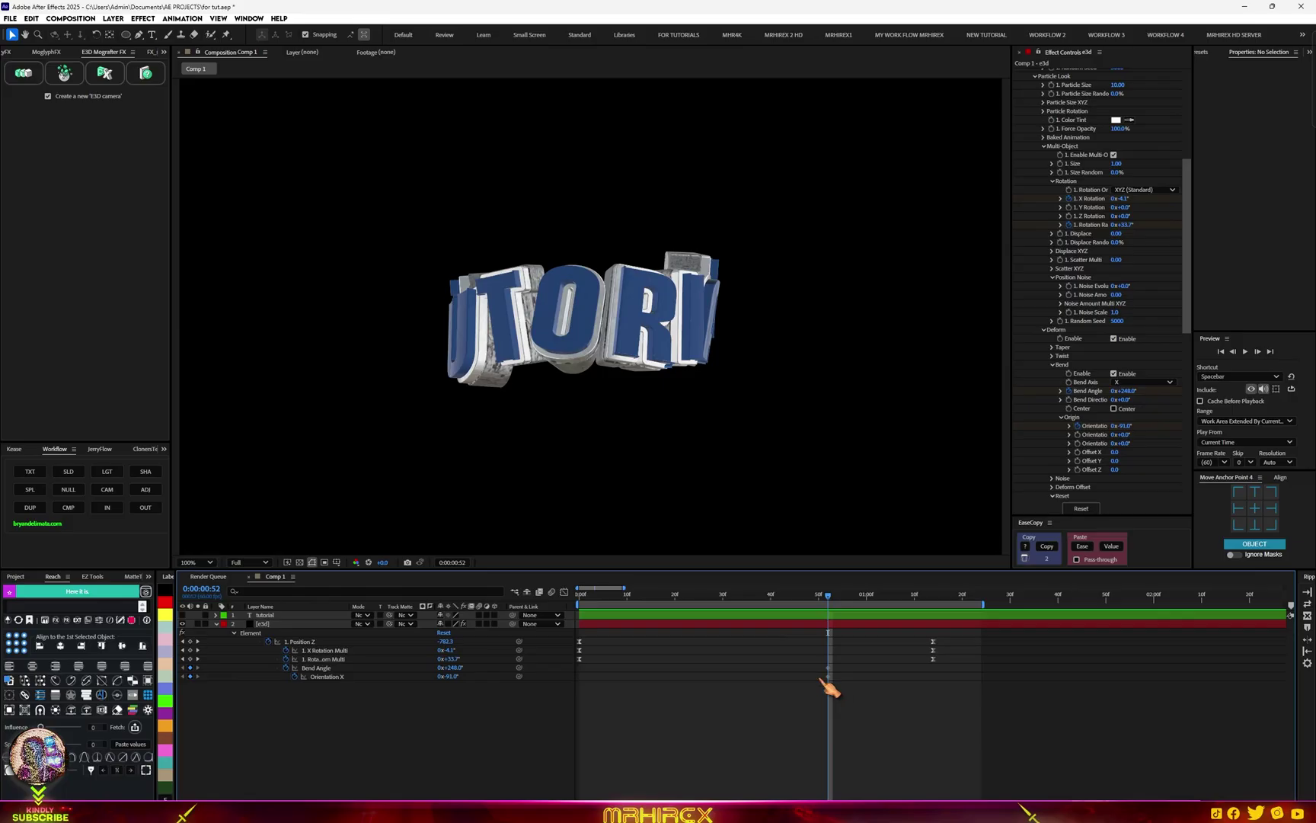
click(827, 677)
drag(865, 656, 585, 698)
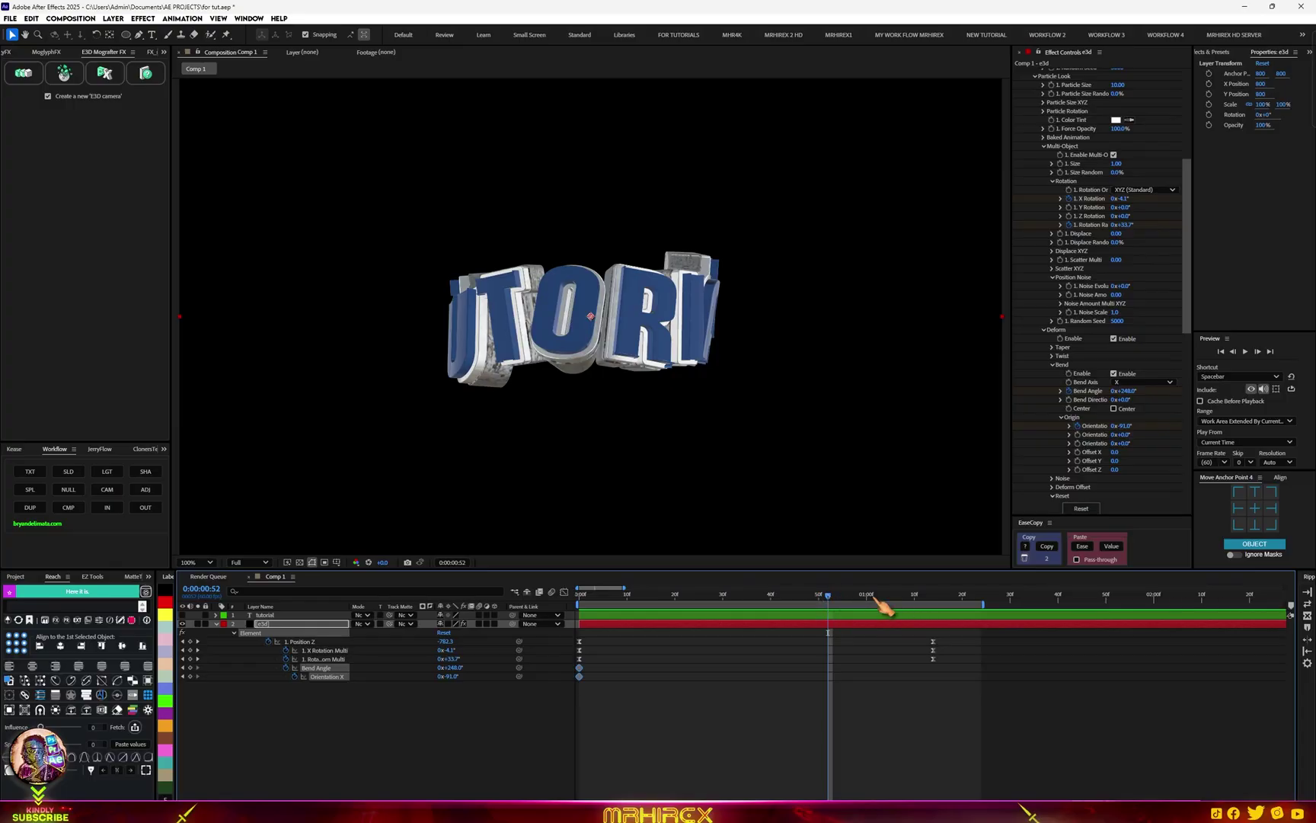
At 0:00:01:14 reset Bend Angle and Orientation X to 0, then preview from the start
drag(877, 601, 939, 612)
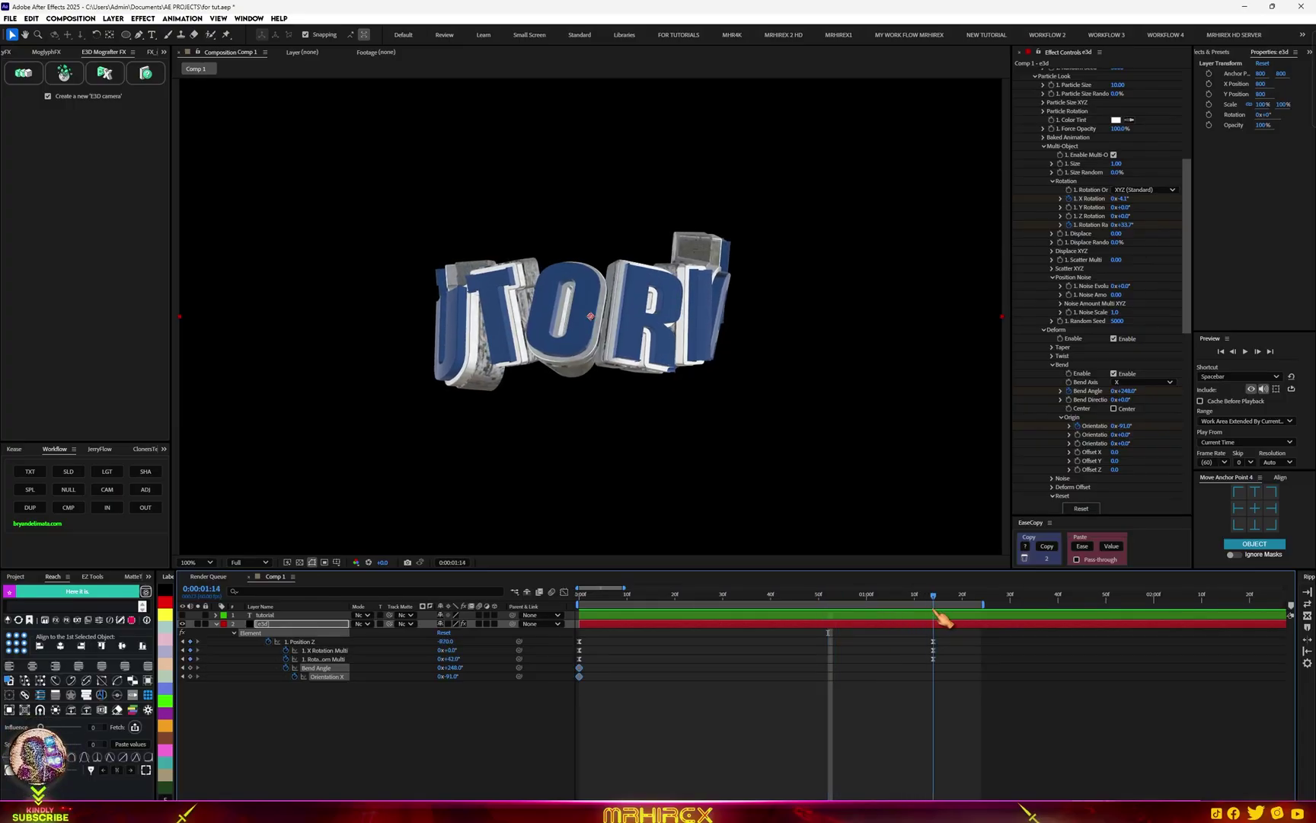
right_click(1125, 390)
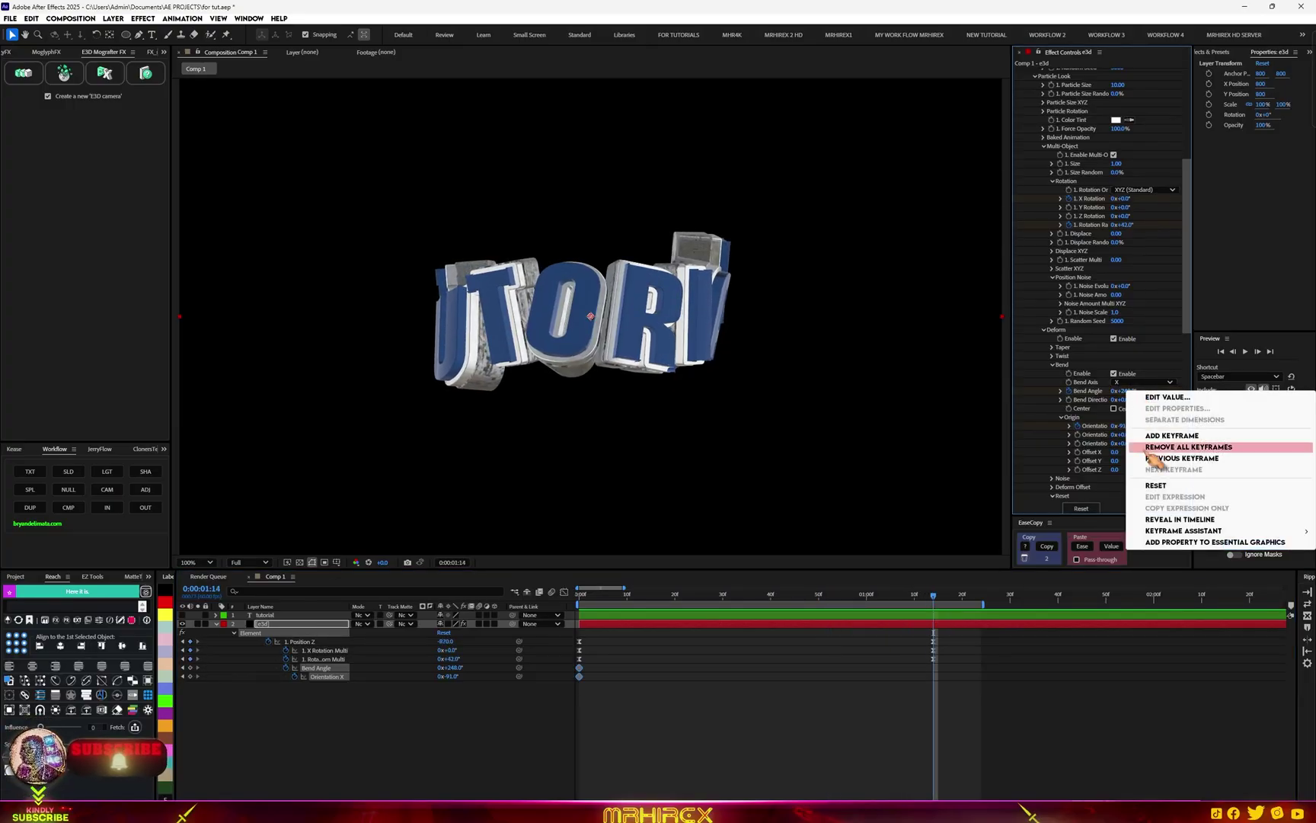
click(1154, 488)
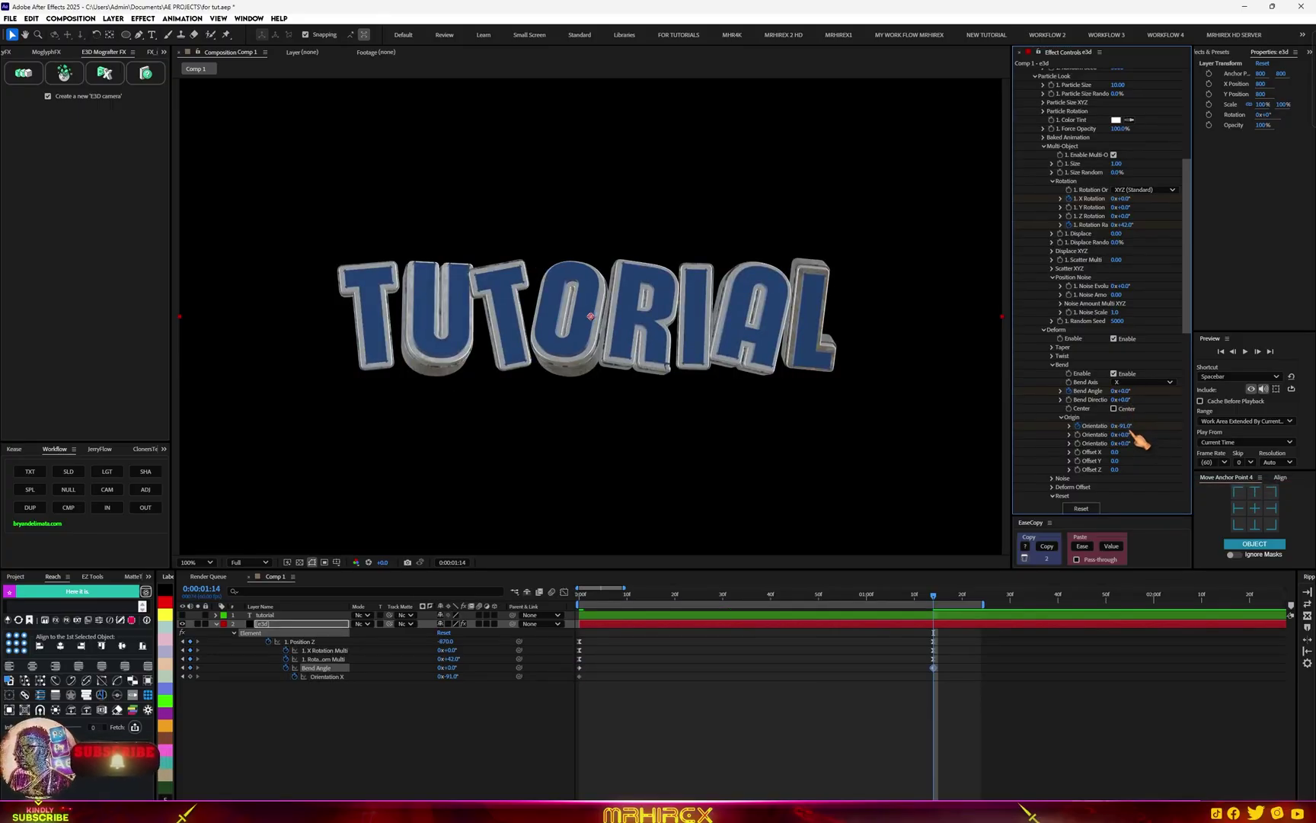
right_click(1125, 426)
click(1164, 527)
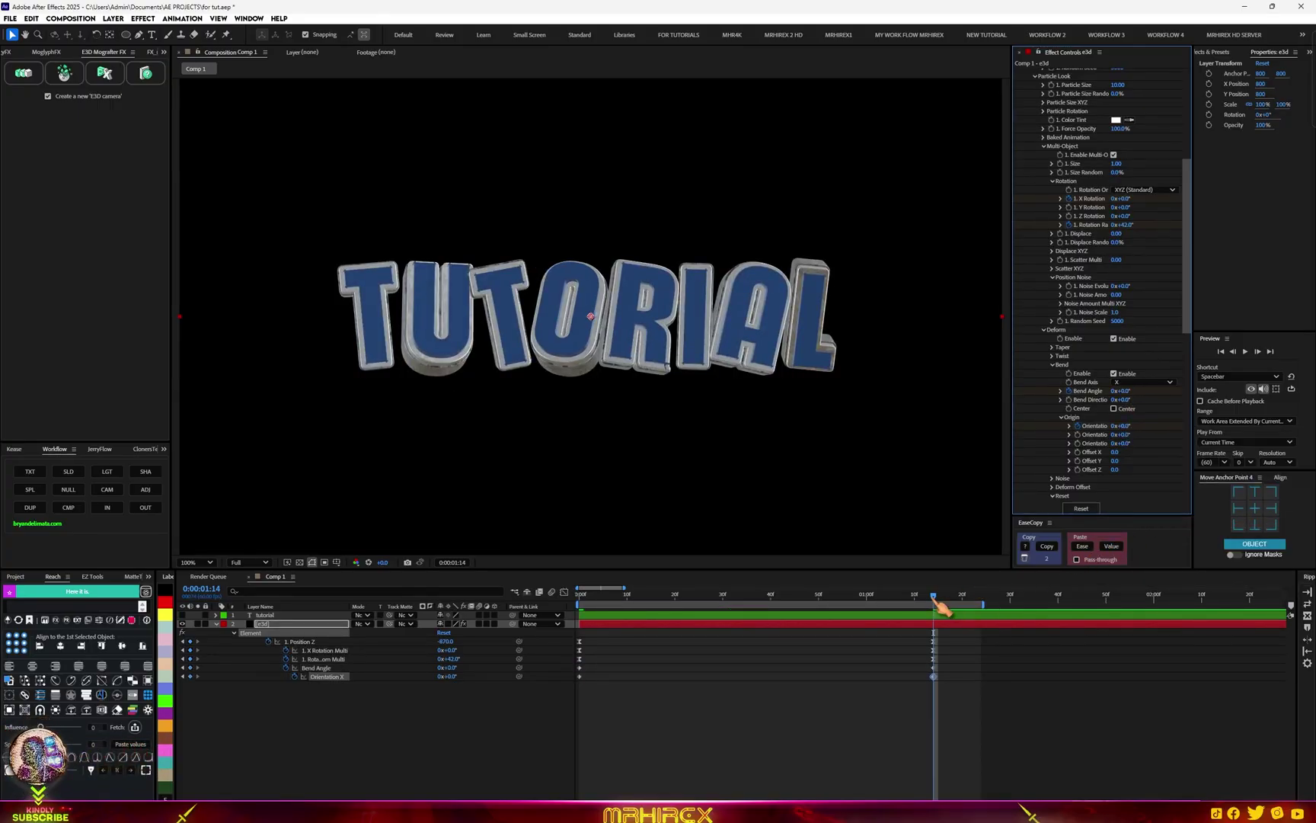
drag(935, 599, 150, 748)
key(space)
key(space)
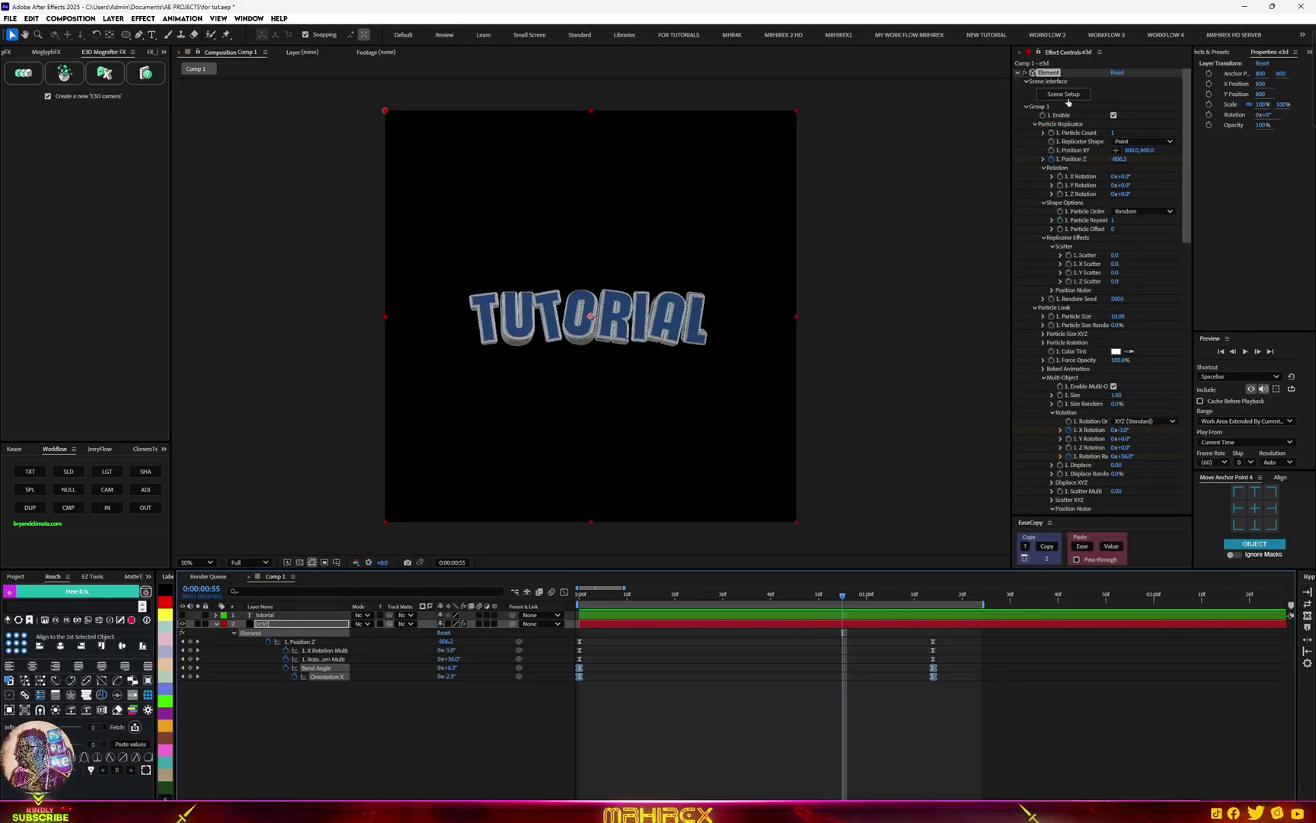
In Element 3D Scene Setup, drag a gold Metal preset onto the TUTORIAL text face
click(1065, 95)
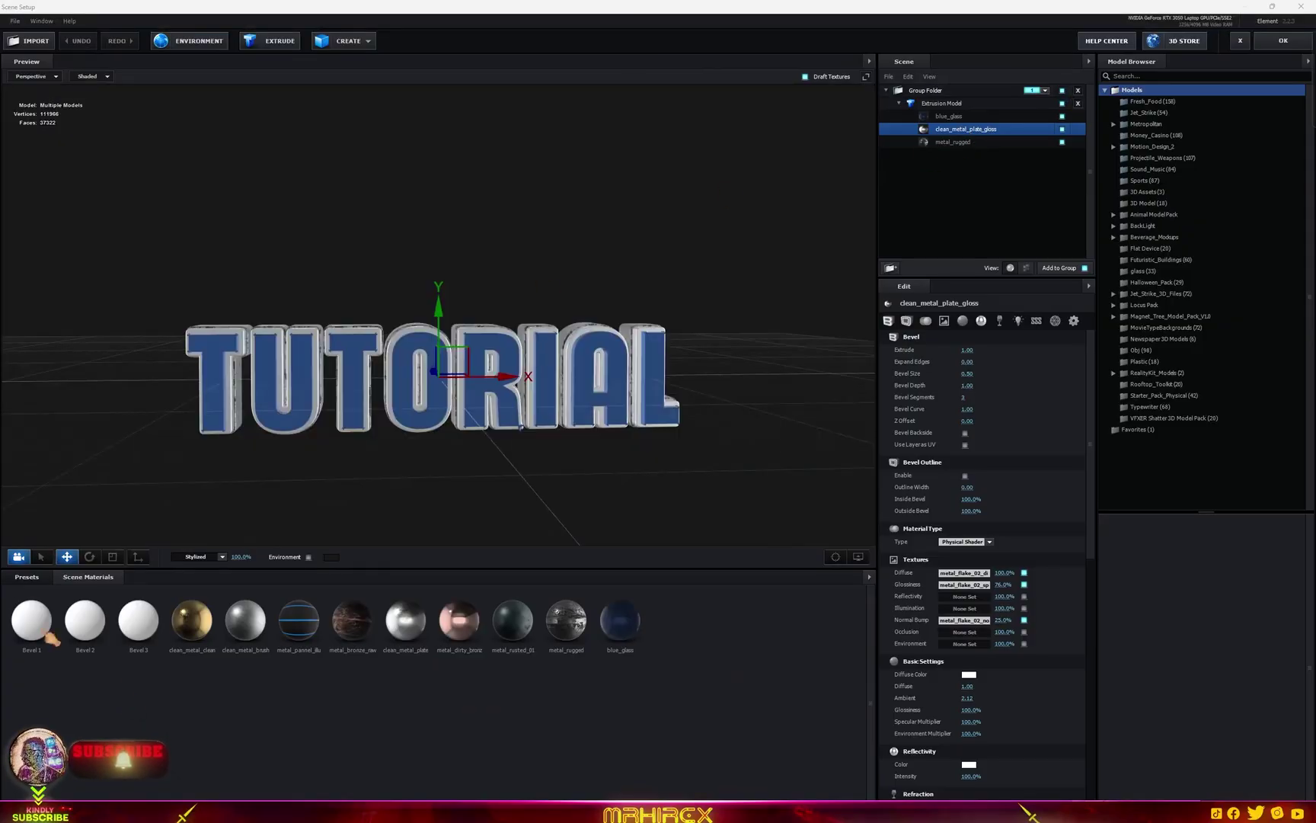
click(27, 578)
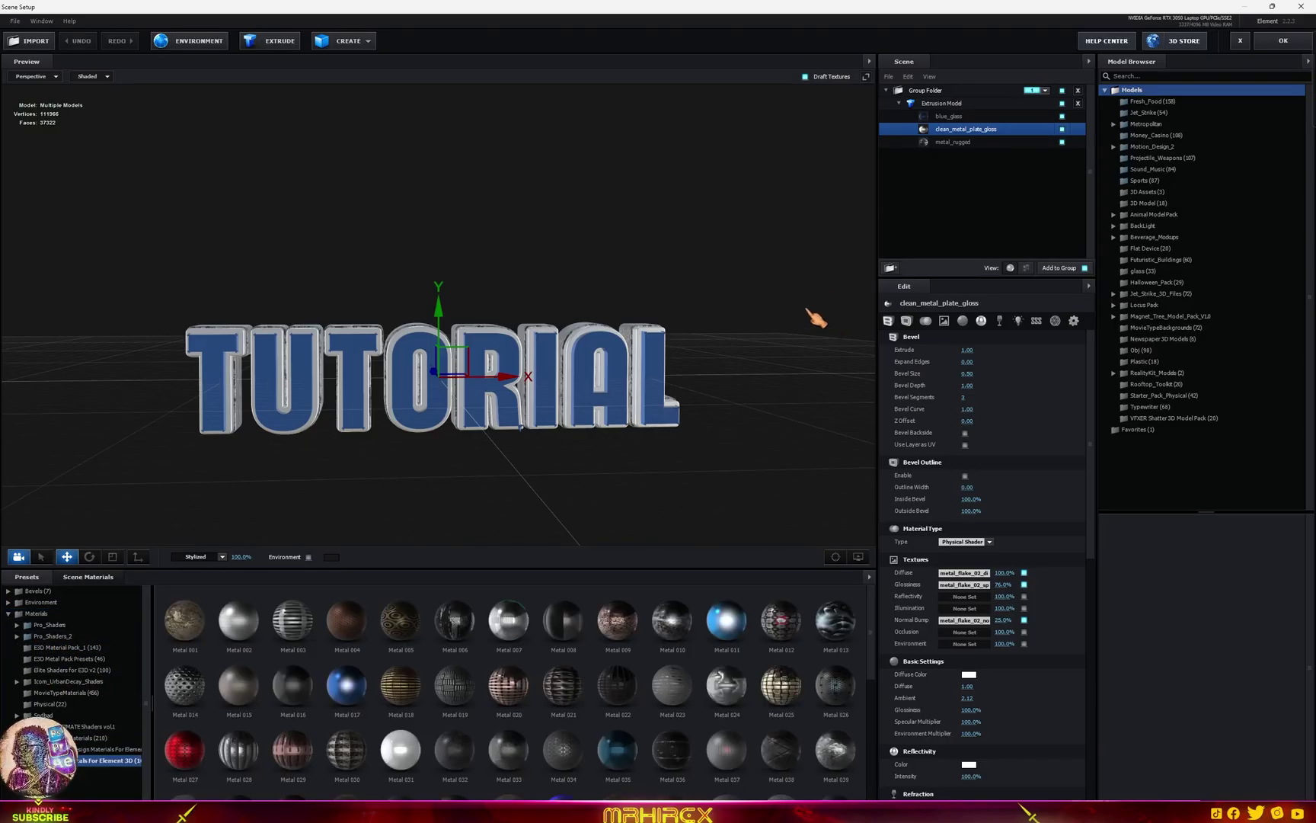
drag(778, 289, 746, 291)
scroll(568, 659, down, 1)
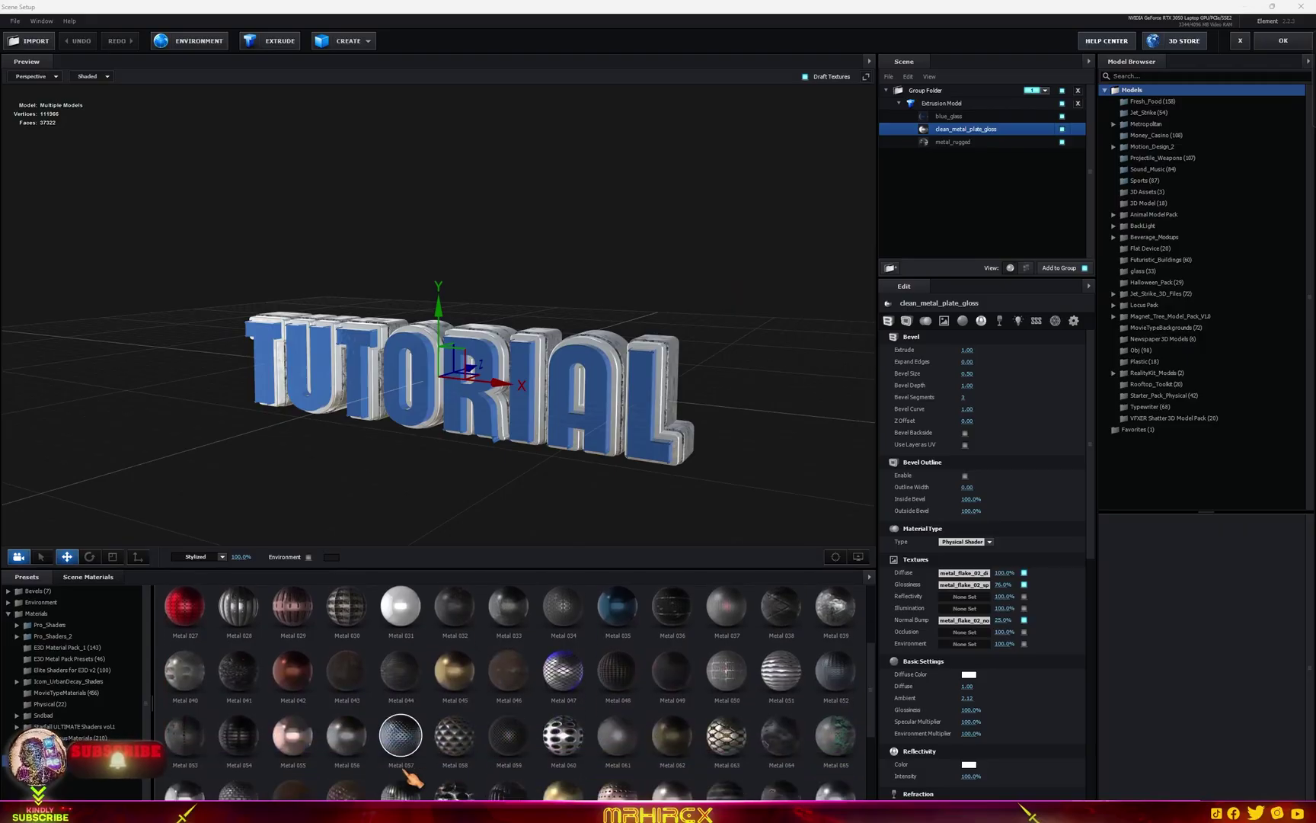
drag(190, 717, 626, 431)
key(ctrl+z)
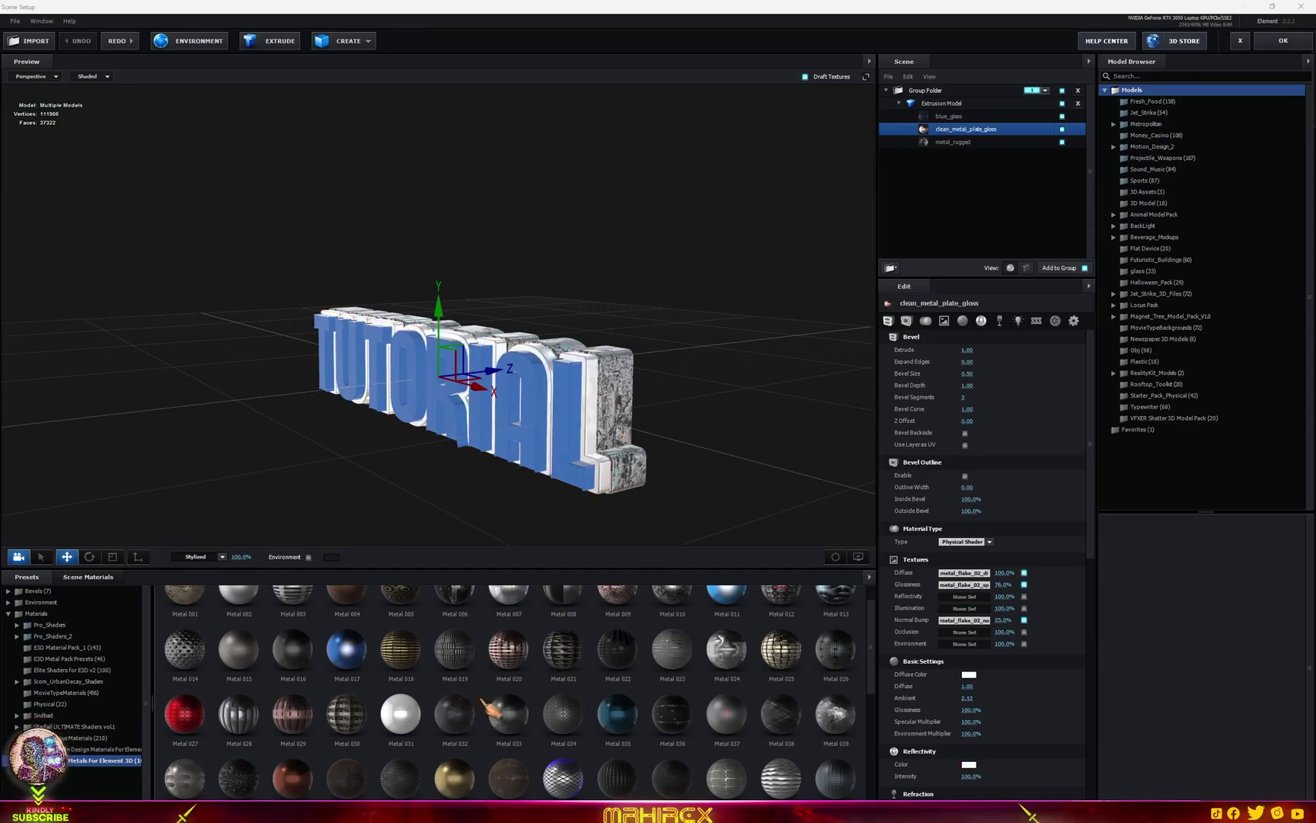
drag(184, 714, 603, 484)
Apply Metal 047 to the bevel and Metal 041 to the text's sides
scroll(618, 750, down, 1)
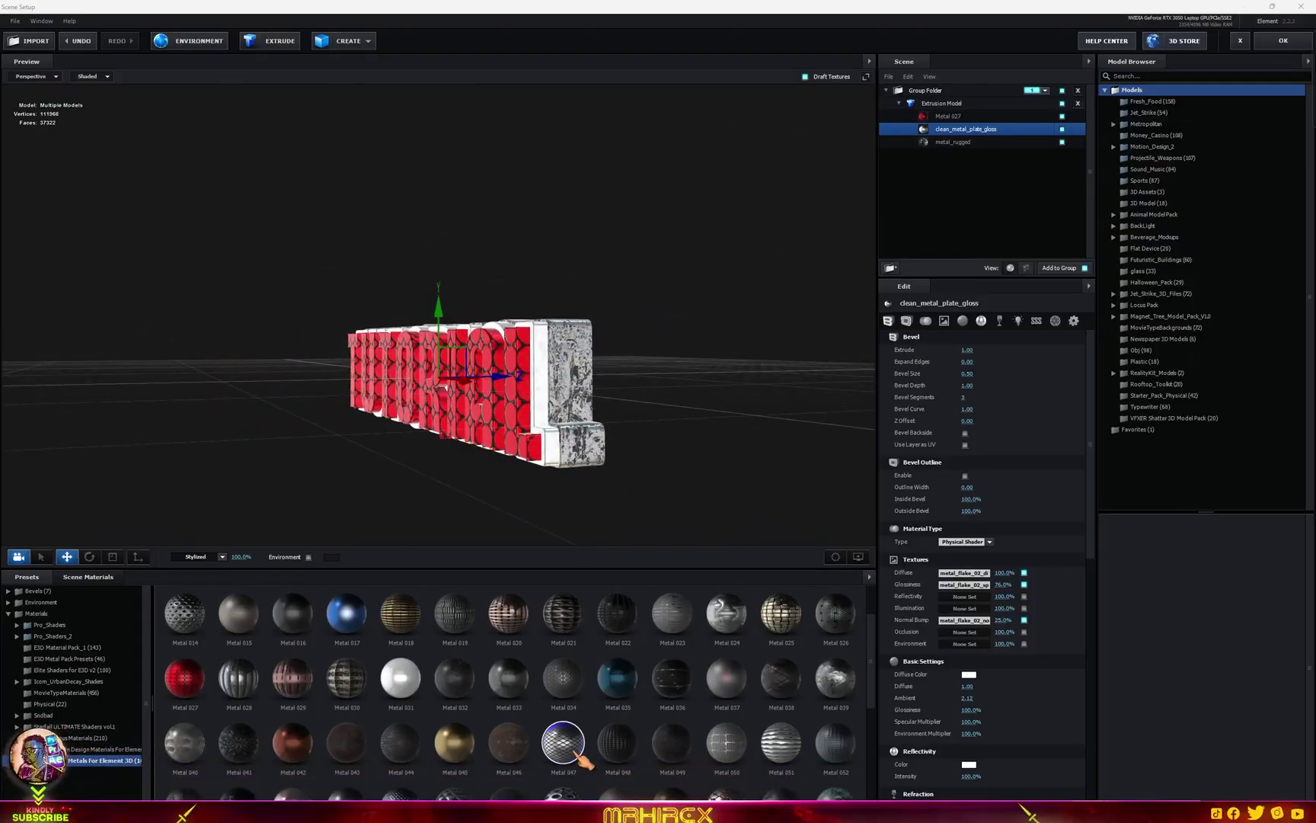
drag(574, 748, 550, 393)
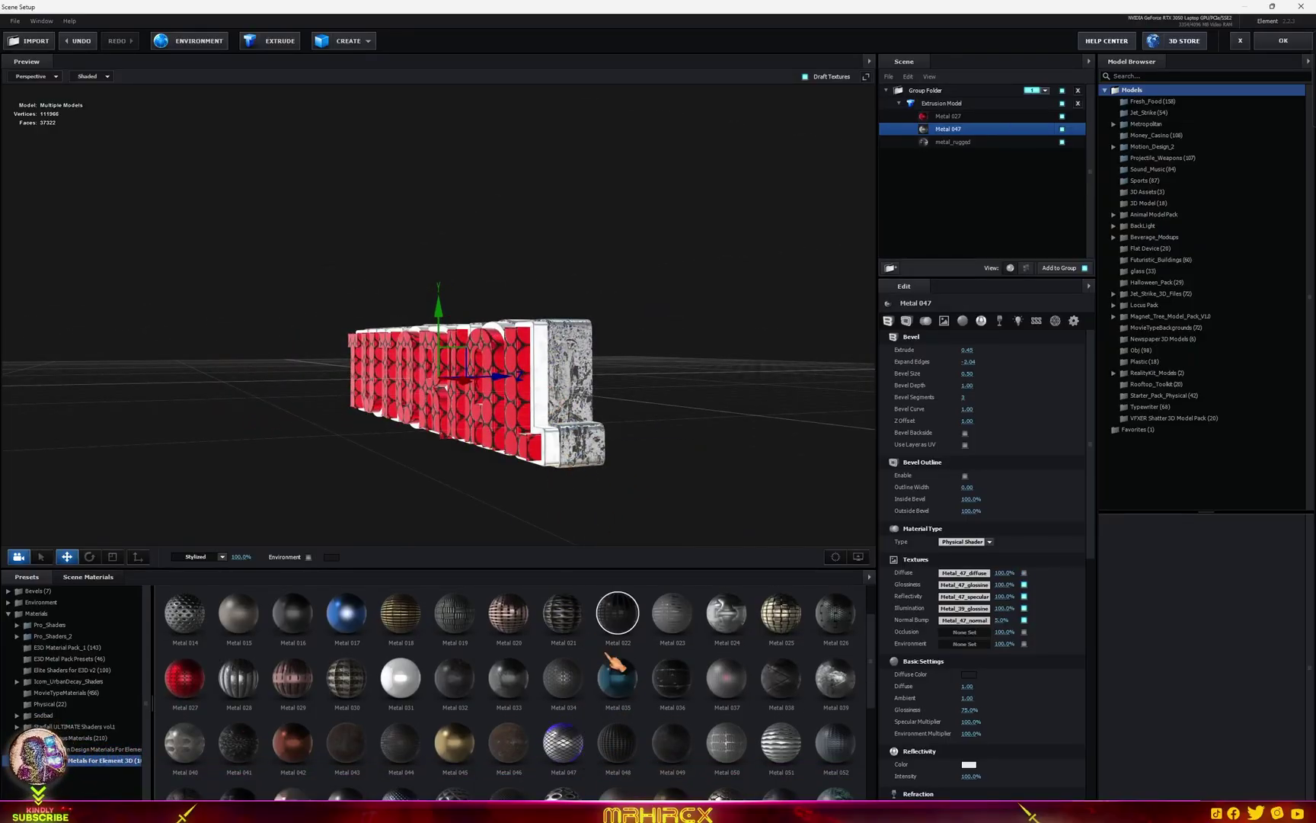
drag(807, 629, 674, 389)
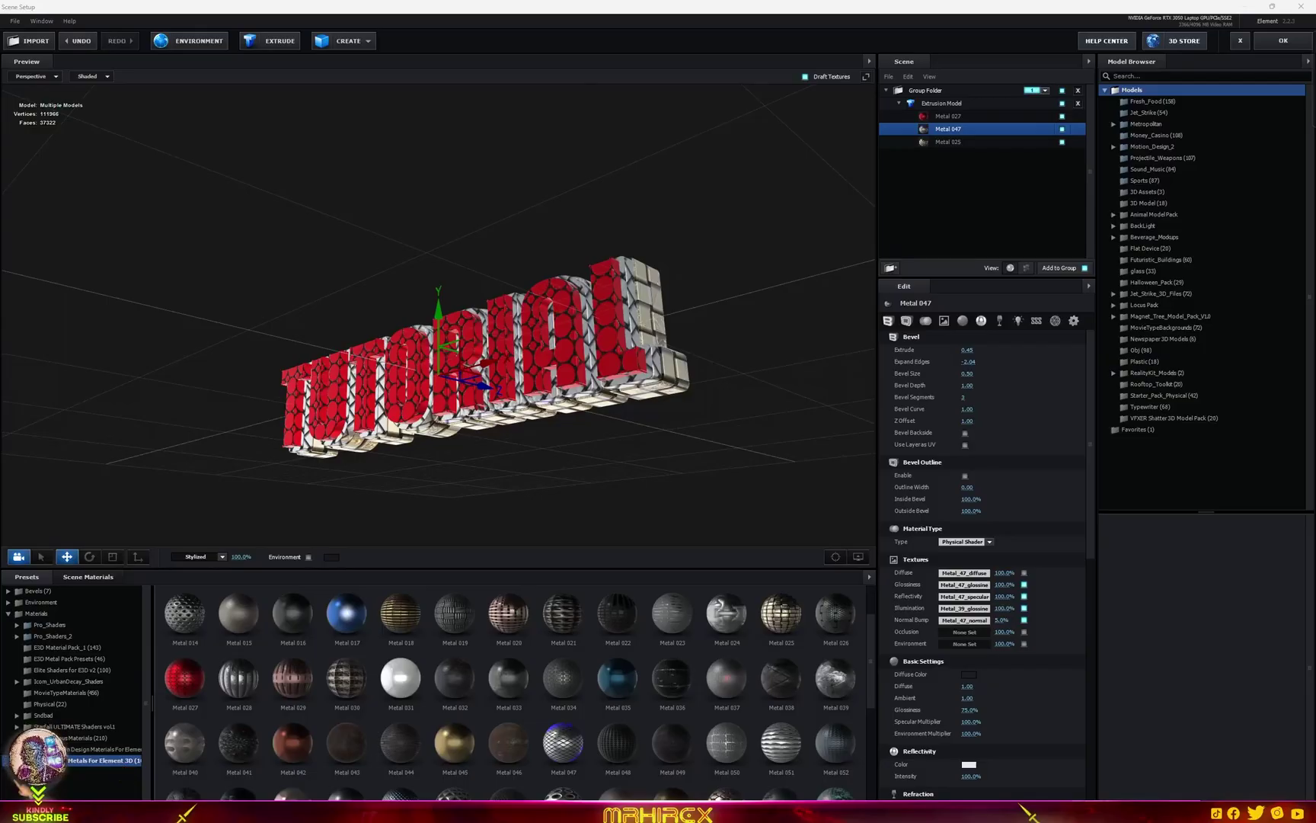
drag(293, 766, 717, 449)
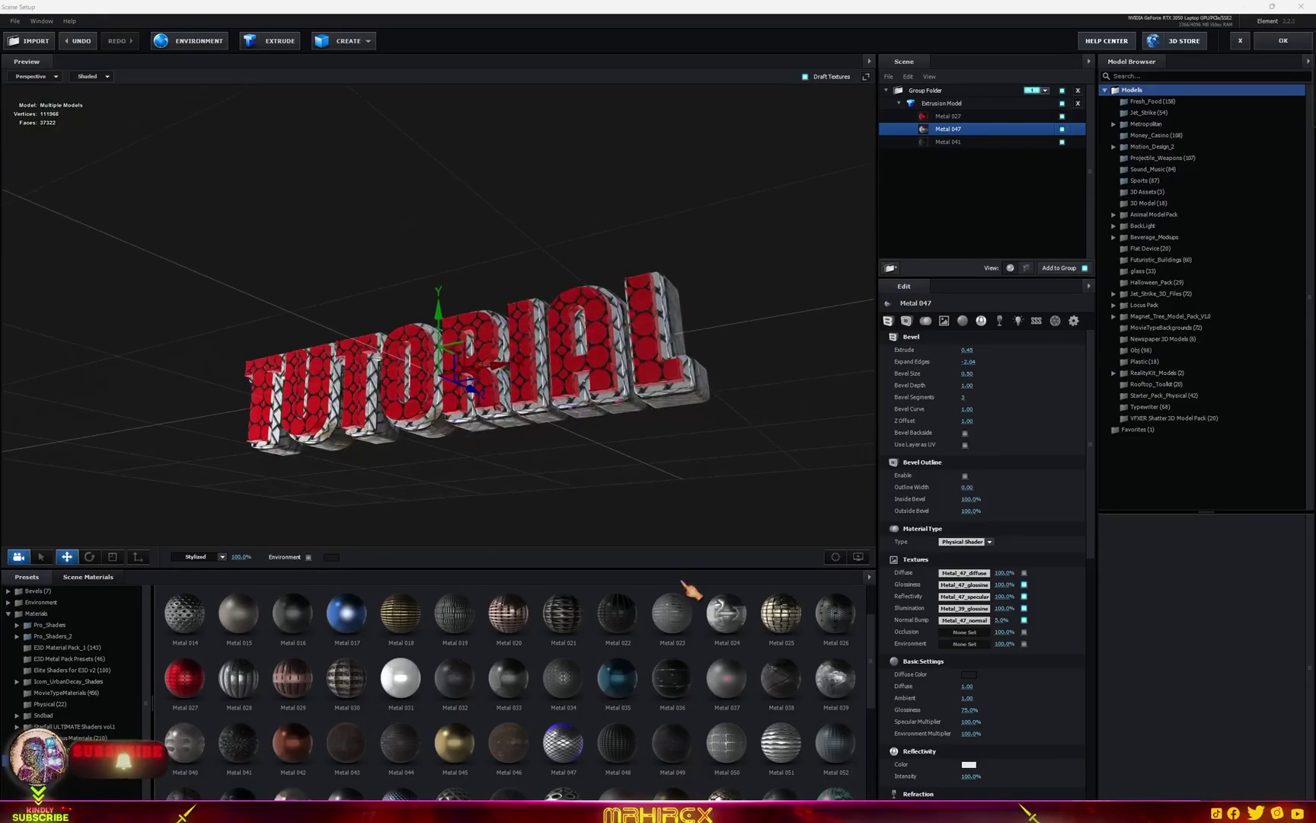
Apply Metal Bonus 4 to the bevel and confirm Scene Setup with OK
scroll(641, 728, down, 4)
scroll(638, 750, down, 1)
drag(572, 659, 602, 375)
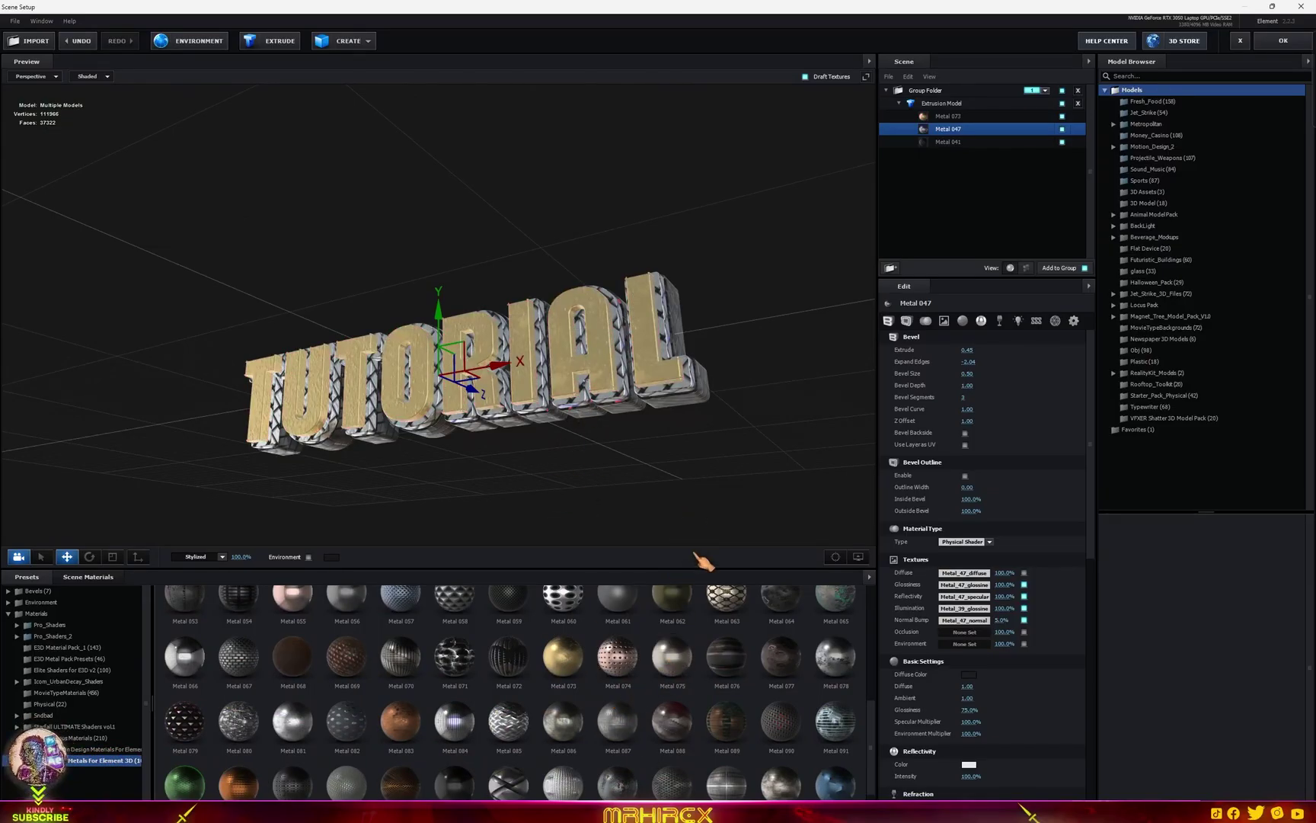
drag(835, 788, 428, 404)
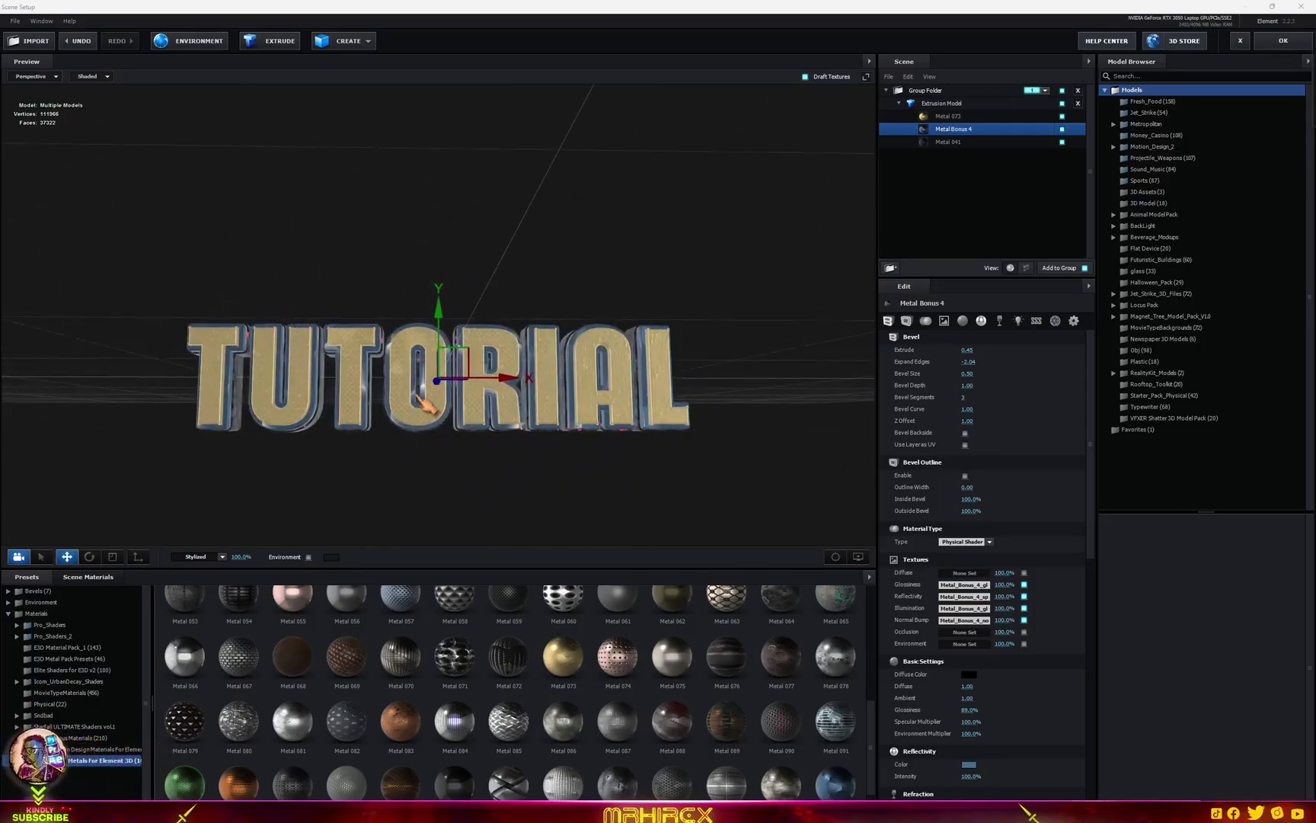
click(1299, 43)
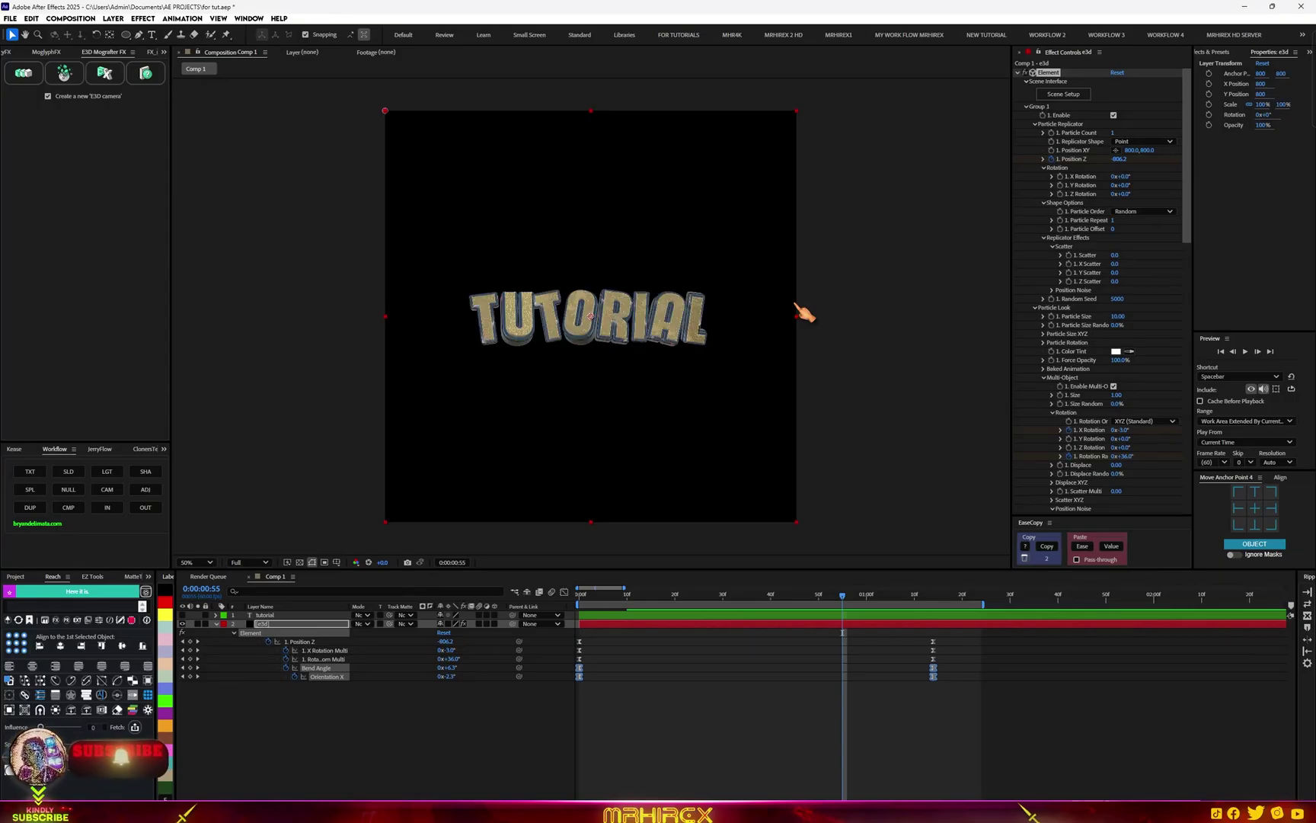
scroll(585, 348, down, 1)
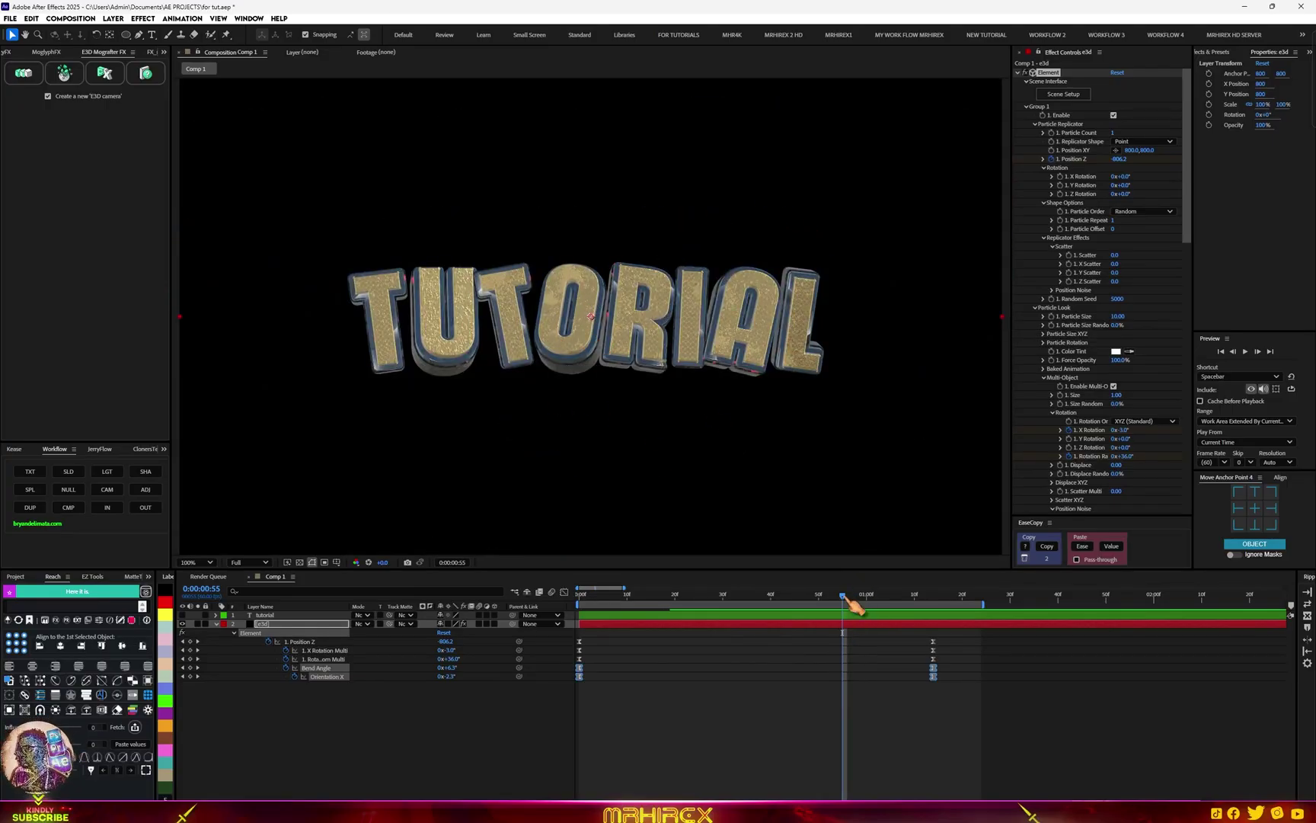
key(Home)
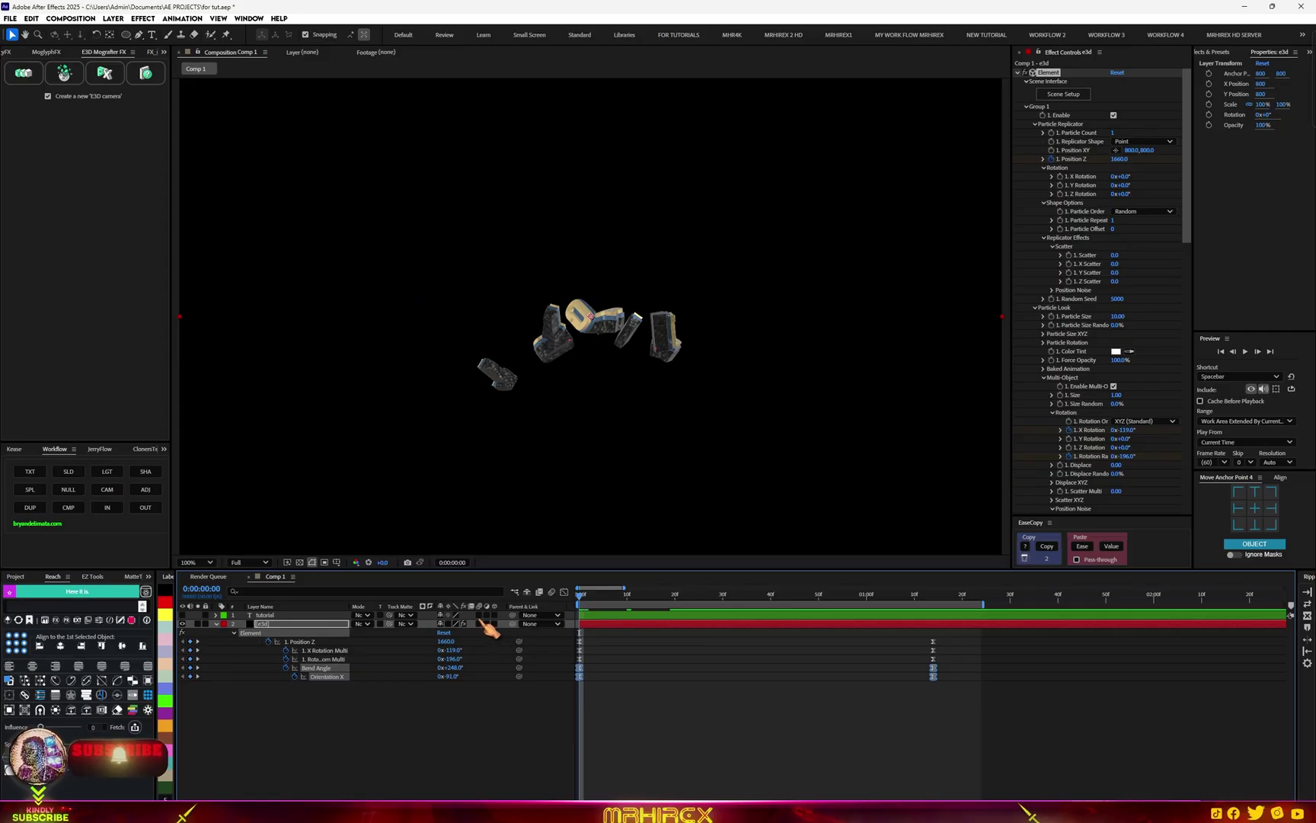
key(F2)
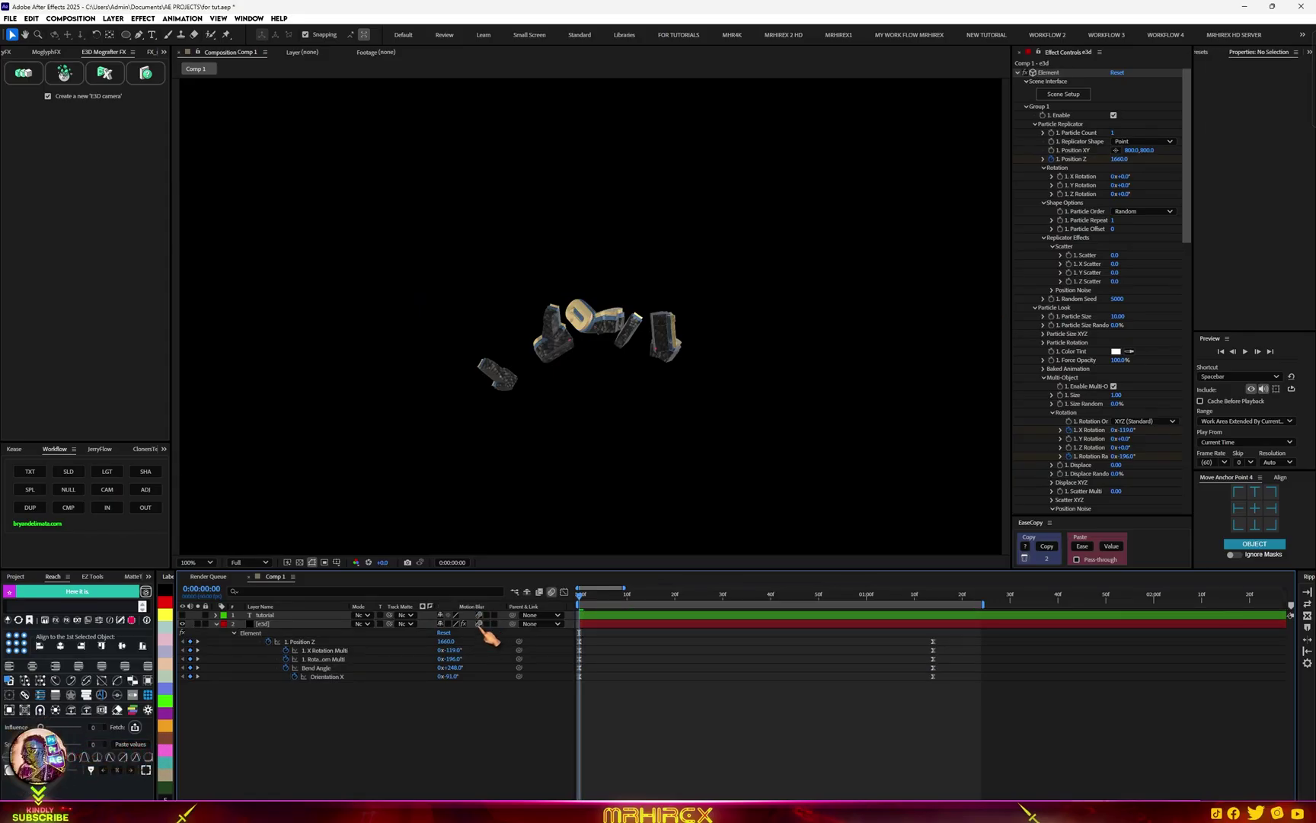
key(space)
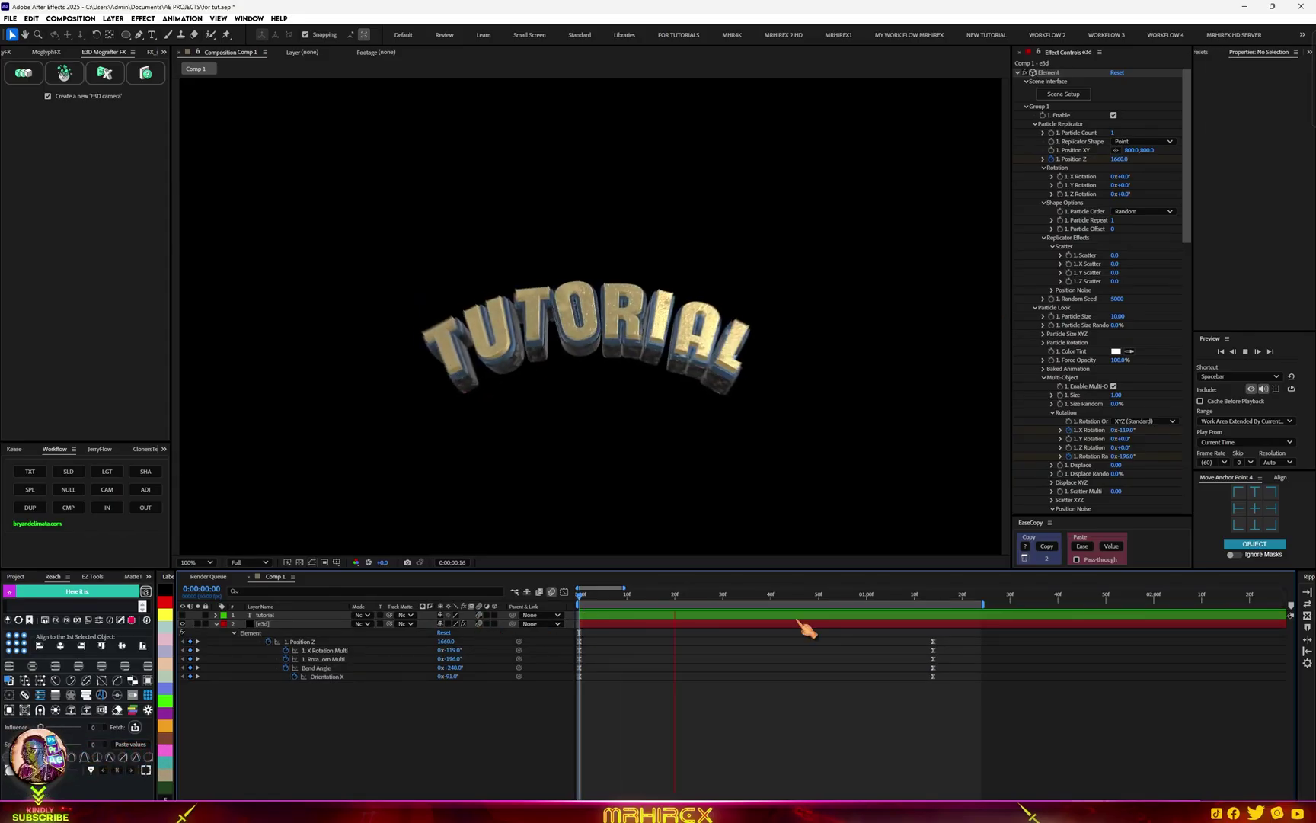
key(space)
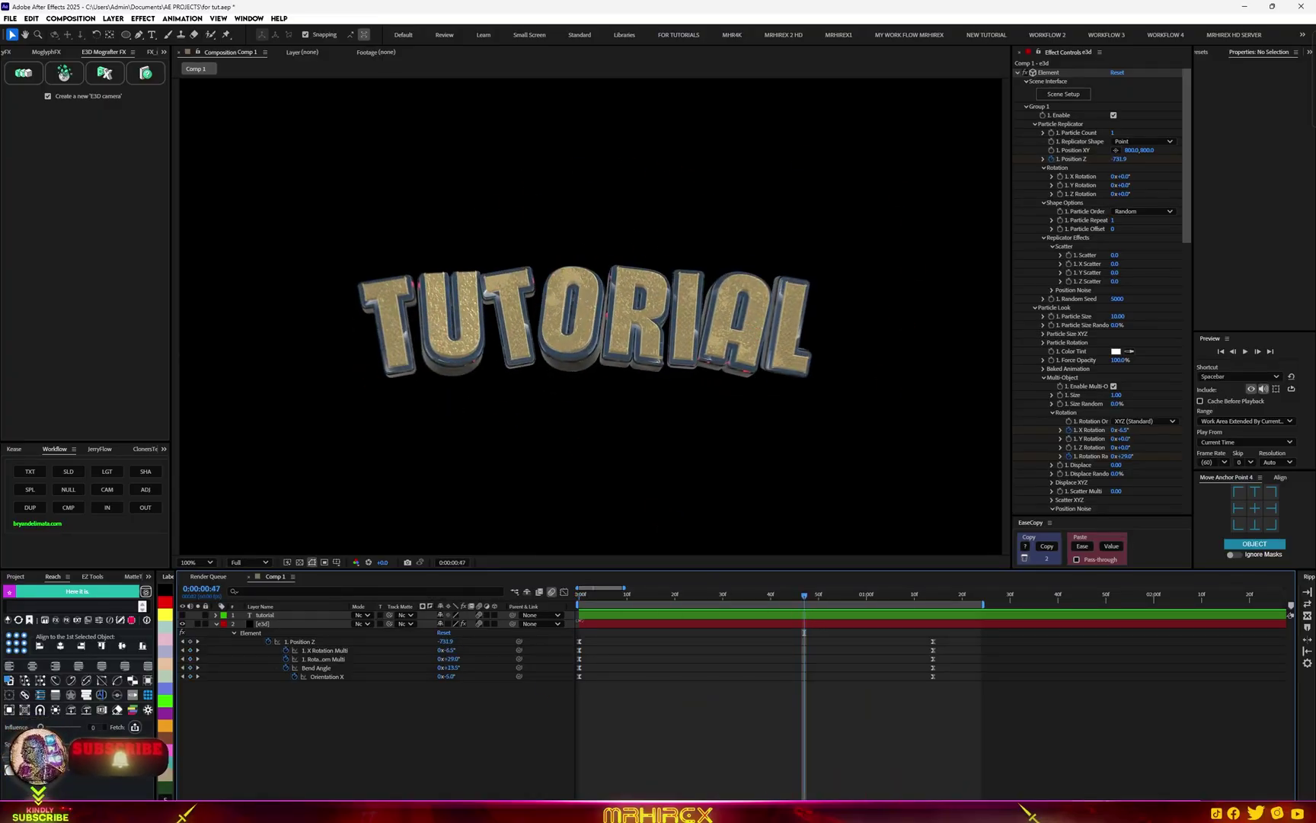
Add a one-node camera layer with the 35mm lens preset
right_click(402, 749)
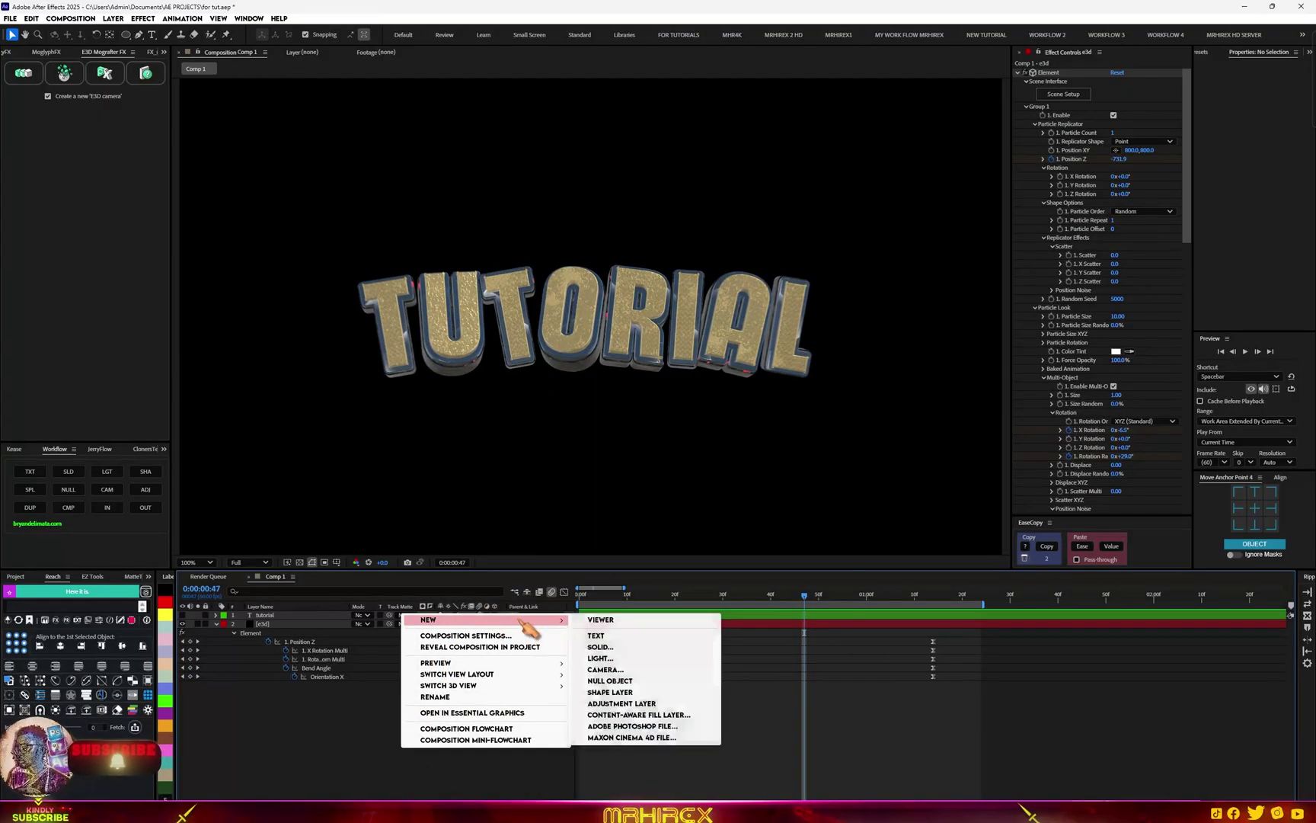
mouse_move(546, 620)
click(618, 672)
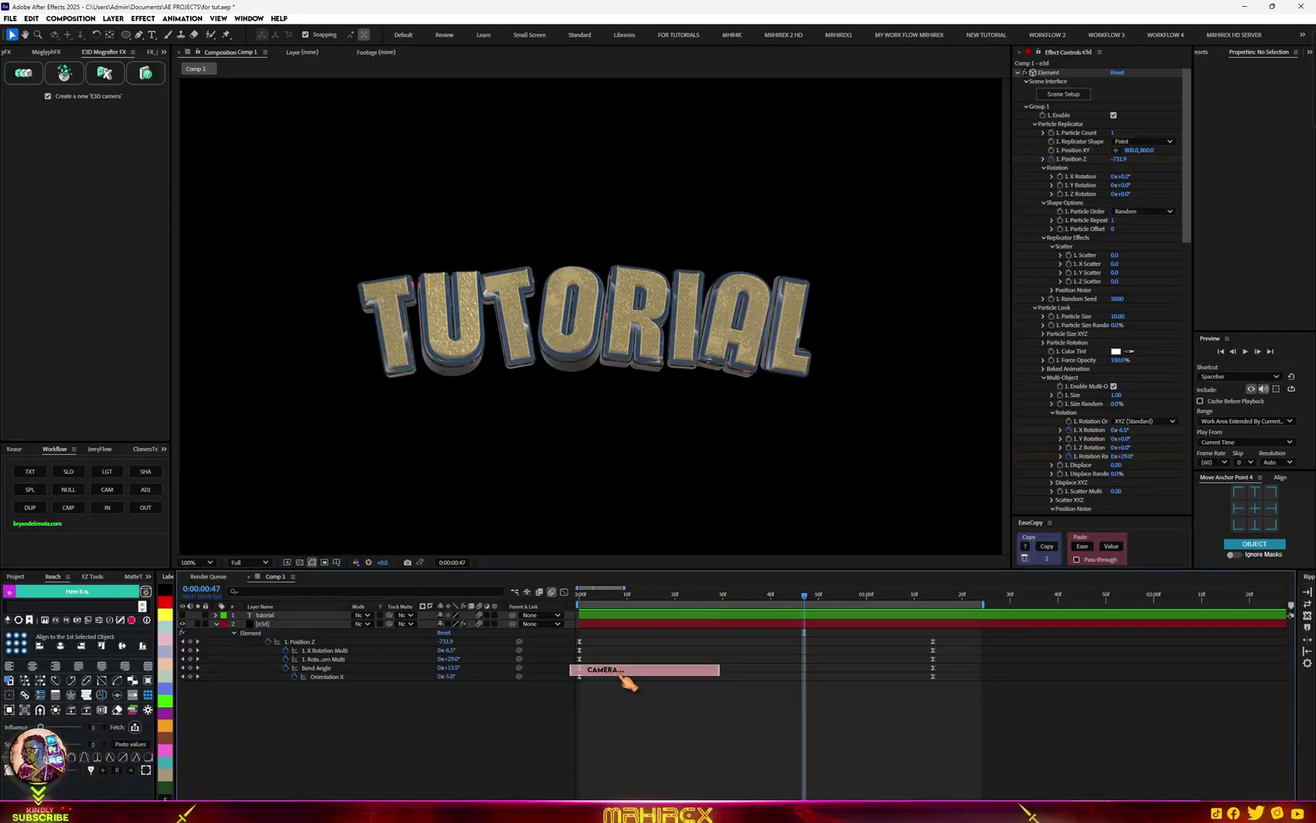
click(577, 324)
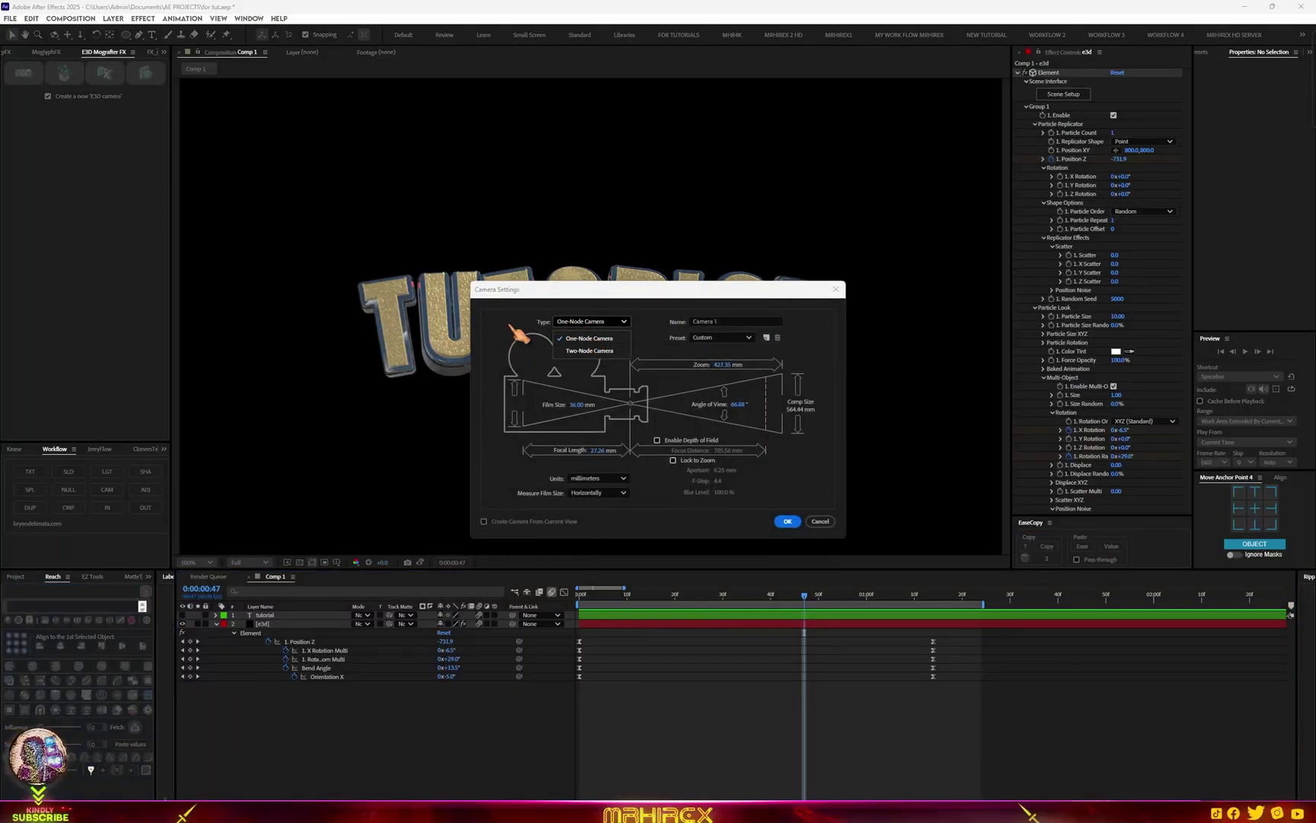
click(507, 329)
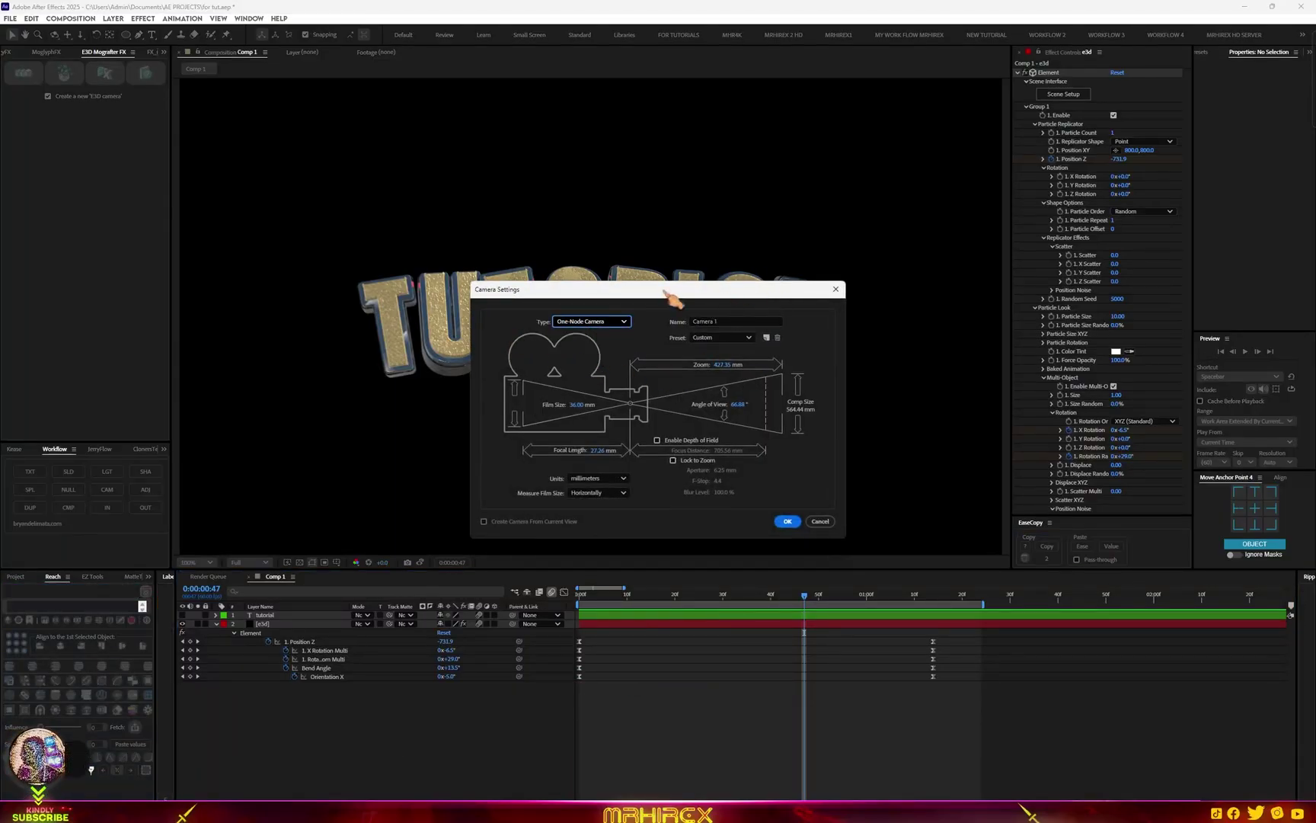
click(719, 340)
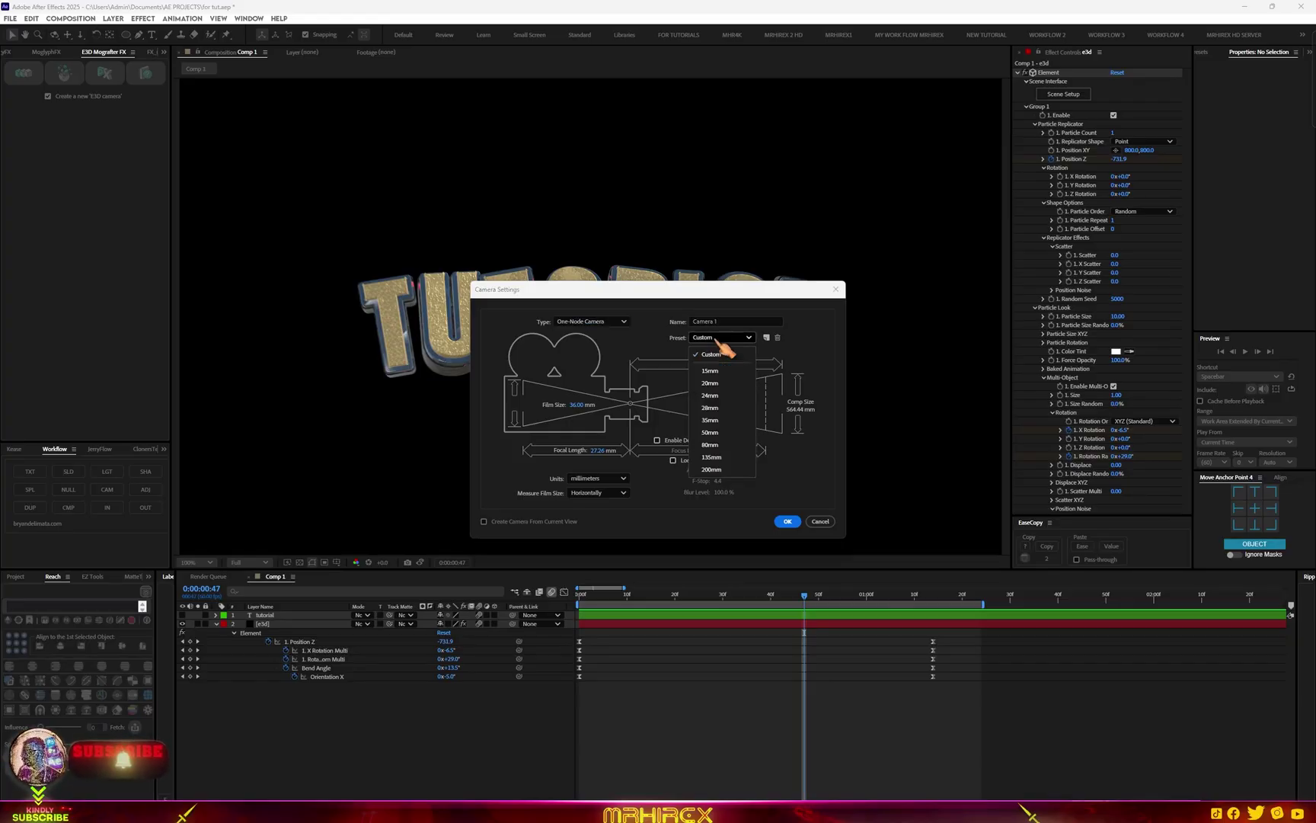
click(716, 432)
click(786, 522)
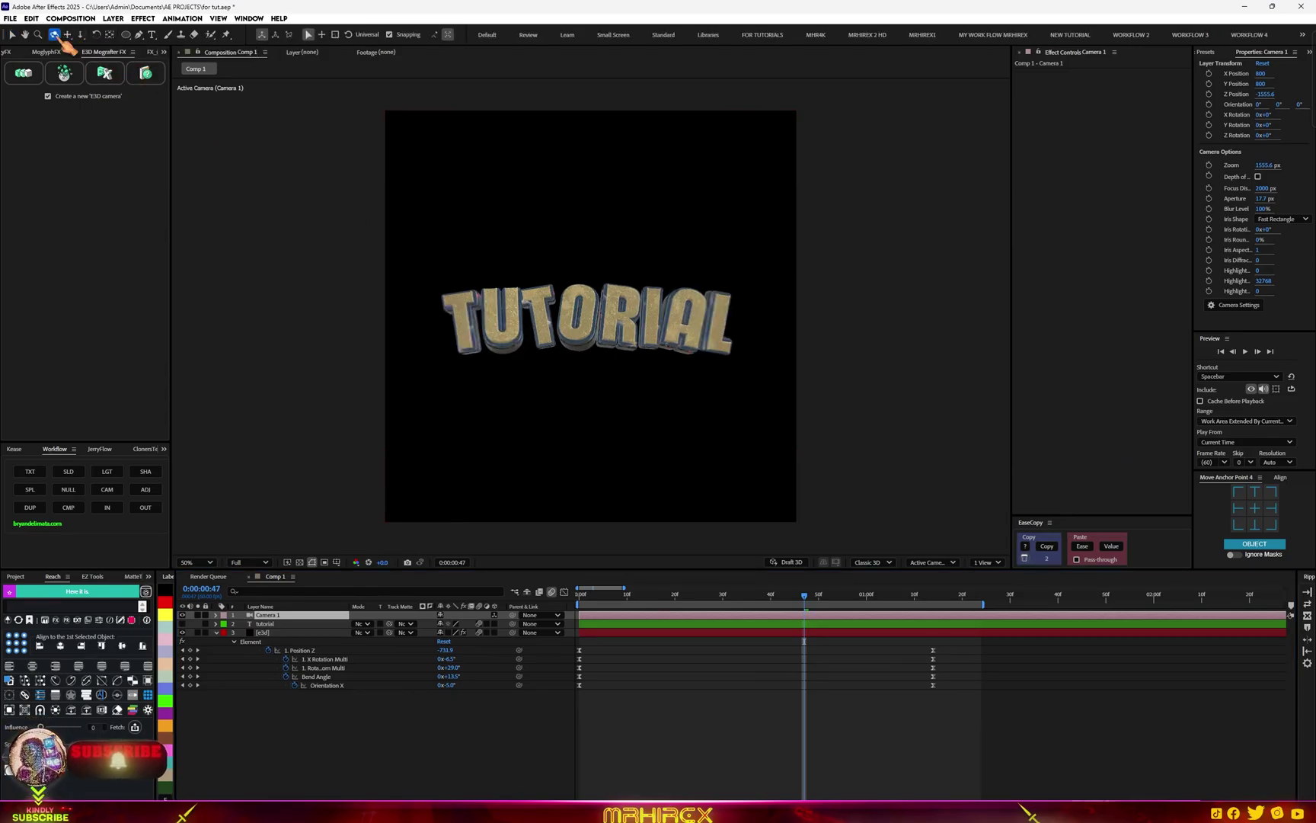
Dolly Camera 1 back at the first frame so the TUTORIAL letters appear small
click(67, 34)
key(Home)
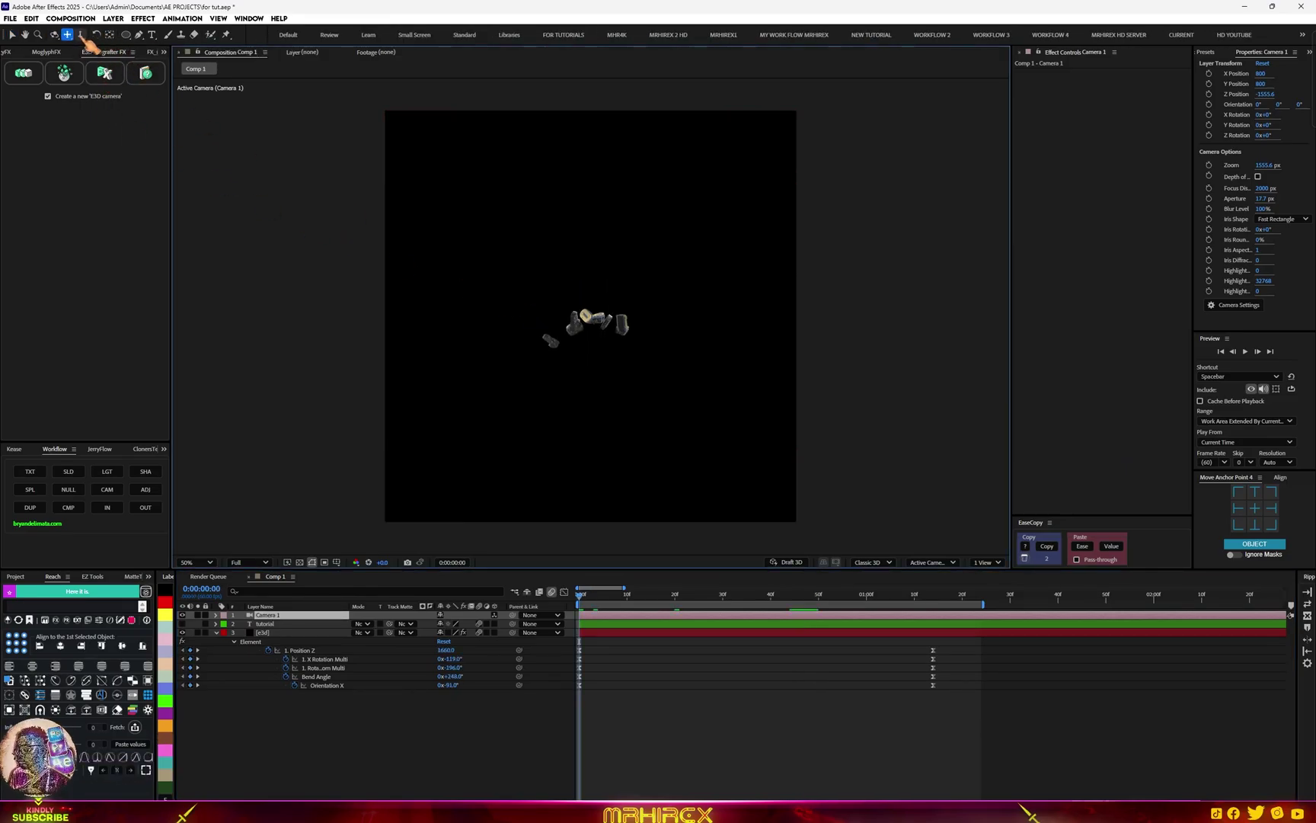
click(81, 35)
drag(601, 325, 724, 104)
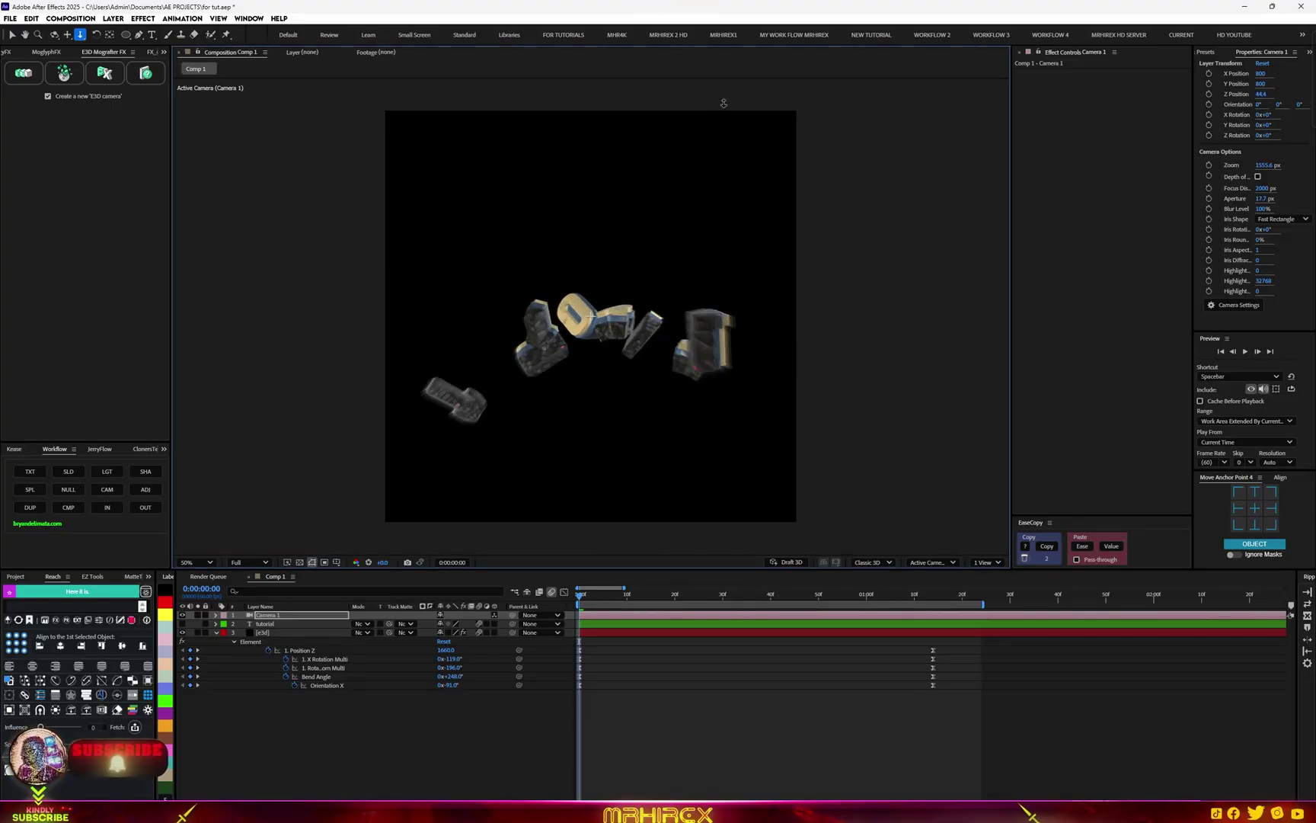
scroll(724, 103, up, 10)
scroll(591, 314, down, 15)
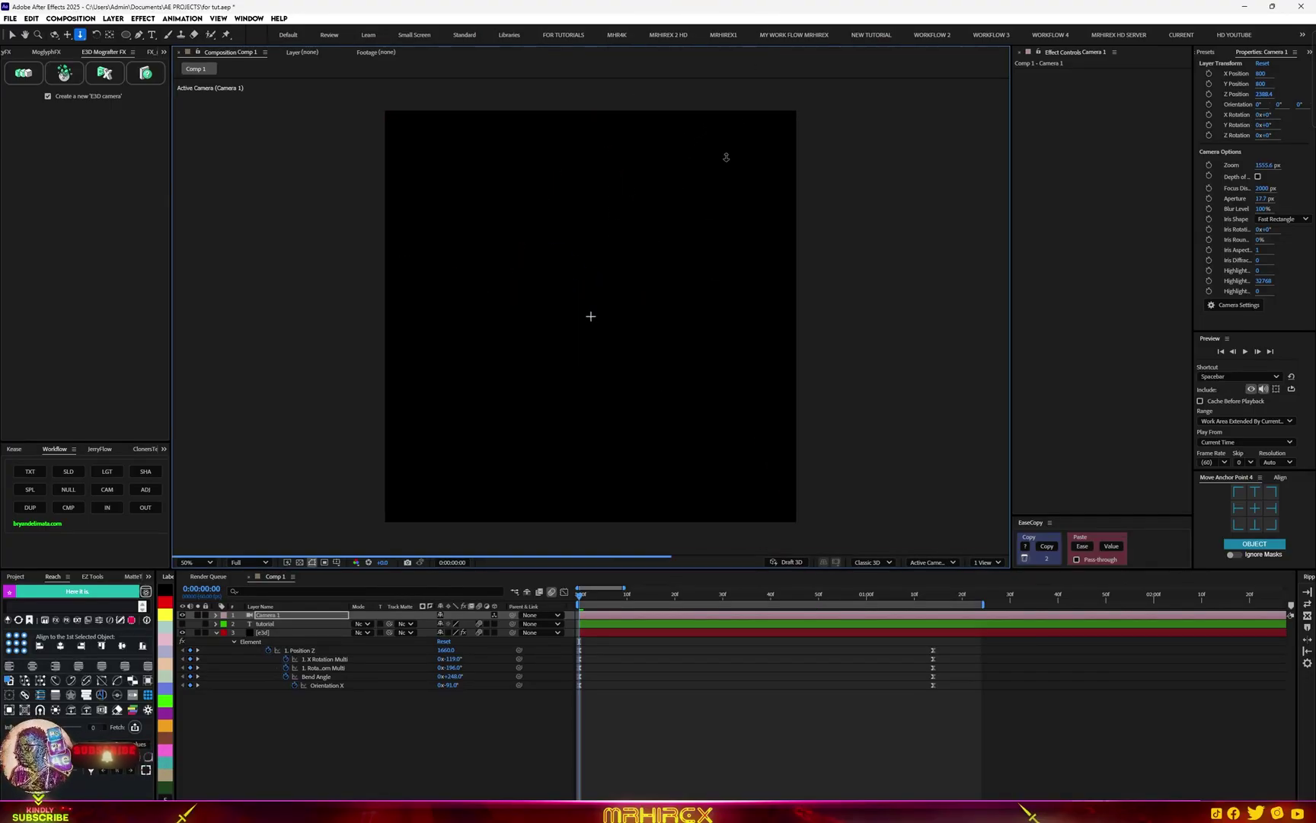
scroll(602, 466, down, 3)
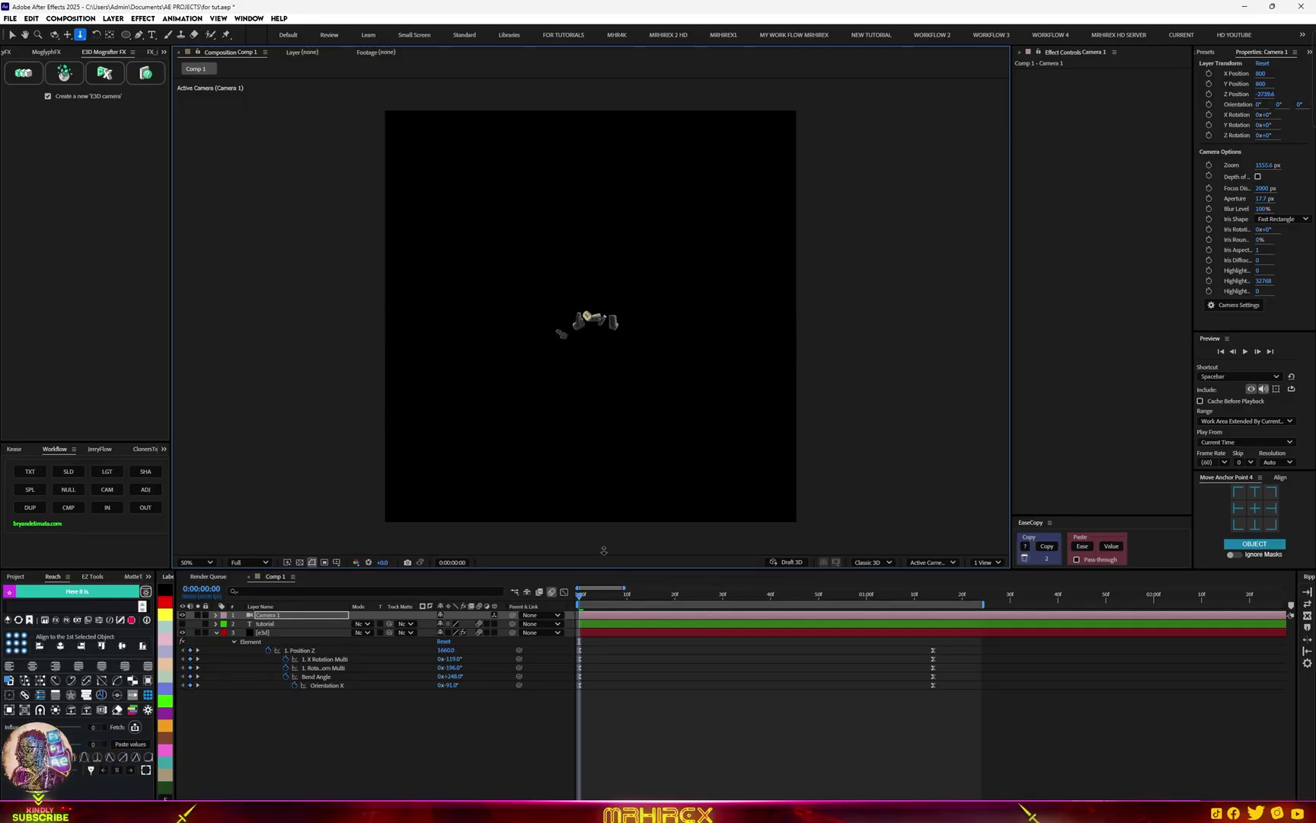
drag(591, 602, 770, 599)
key(Home)
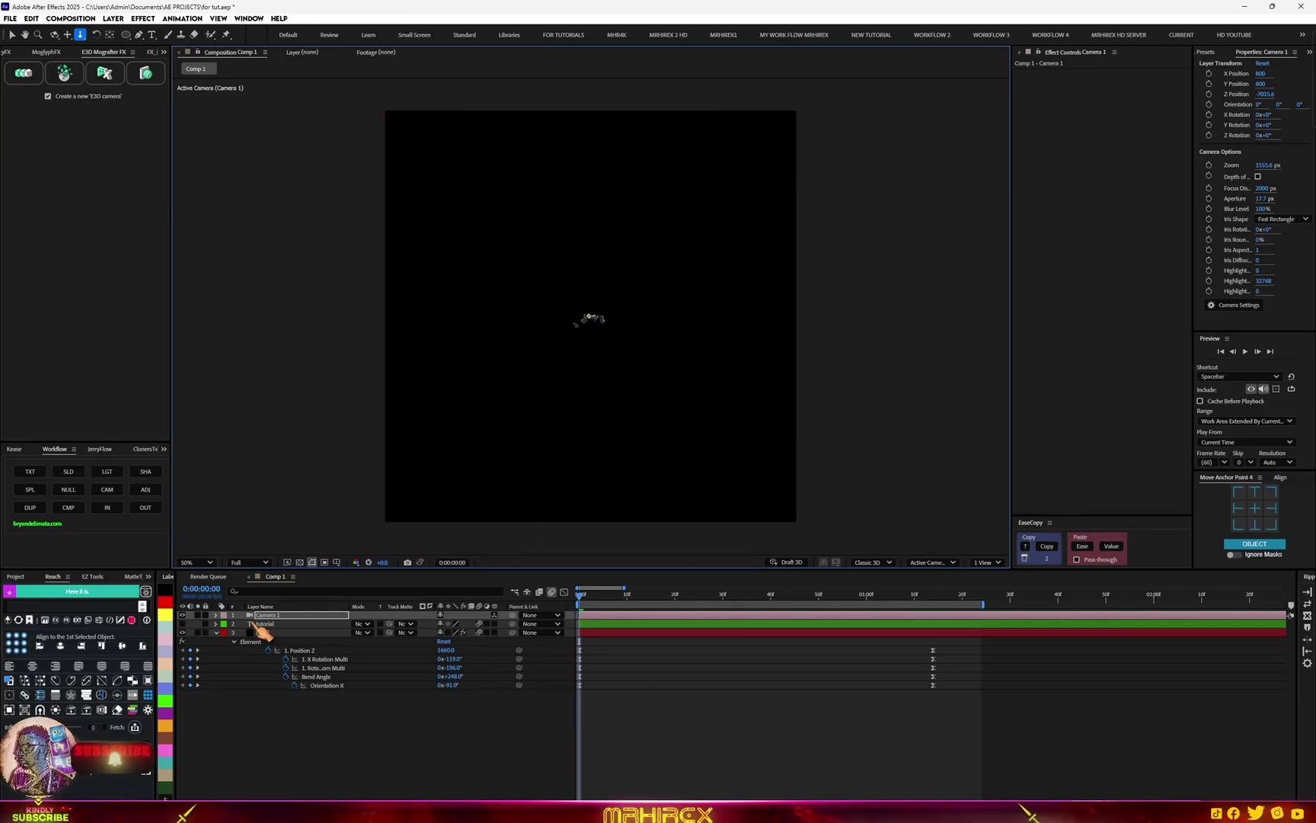
Keyframe all Camera 1 transform values at 0f, then dolly in close to TUTORIAL at 1 second
click(217, 615)
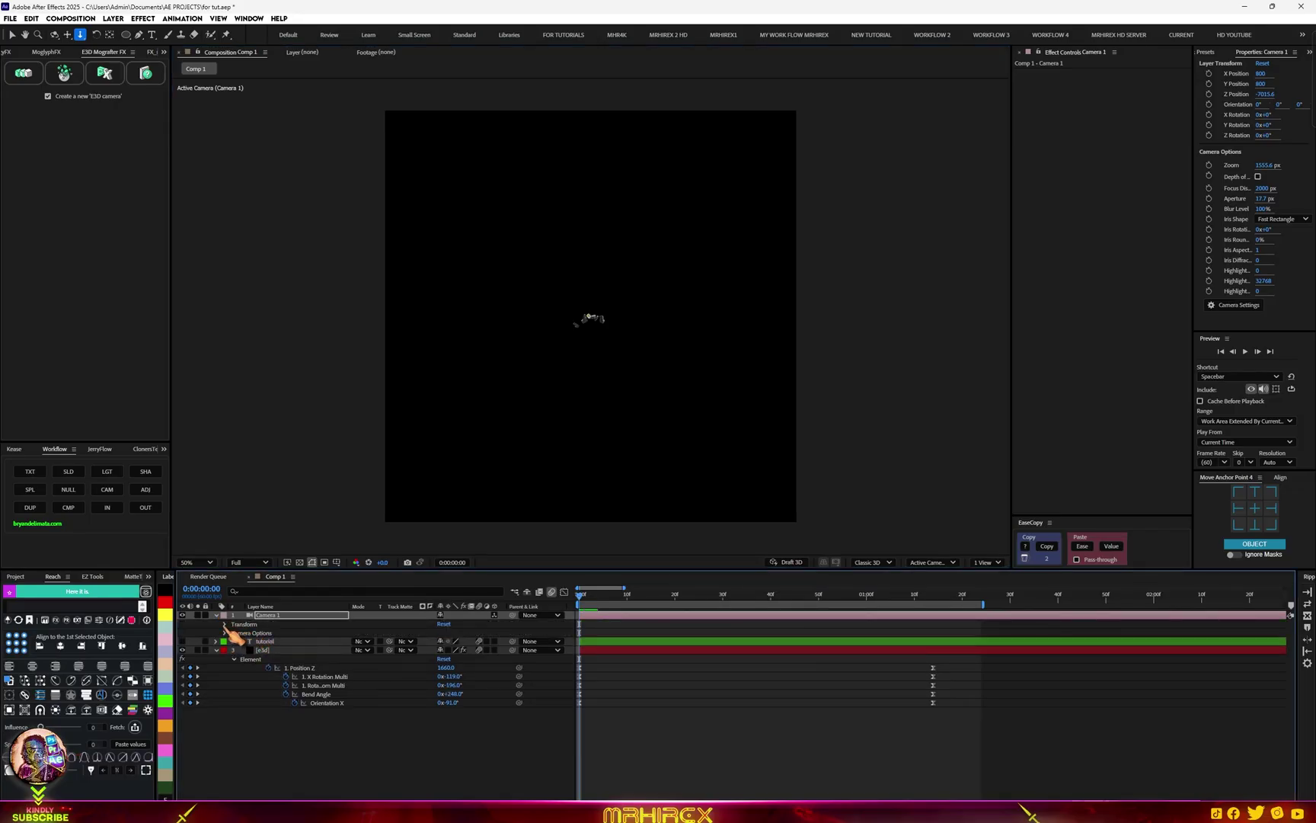
click(225, 624)
drag(242, 632, 247, 714)
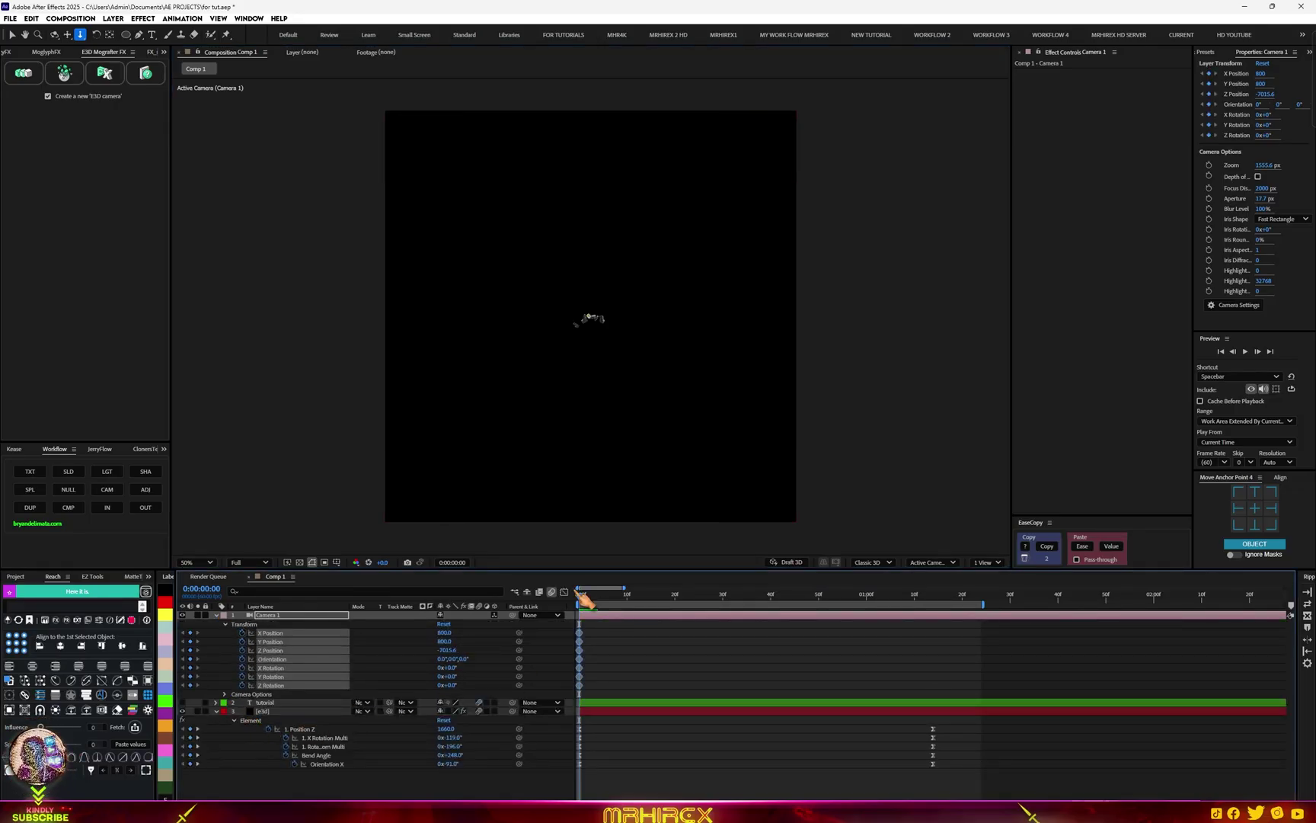
drag(581, 596, 866, 603)
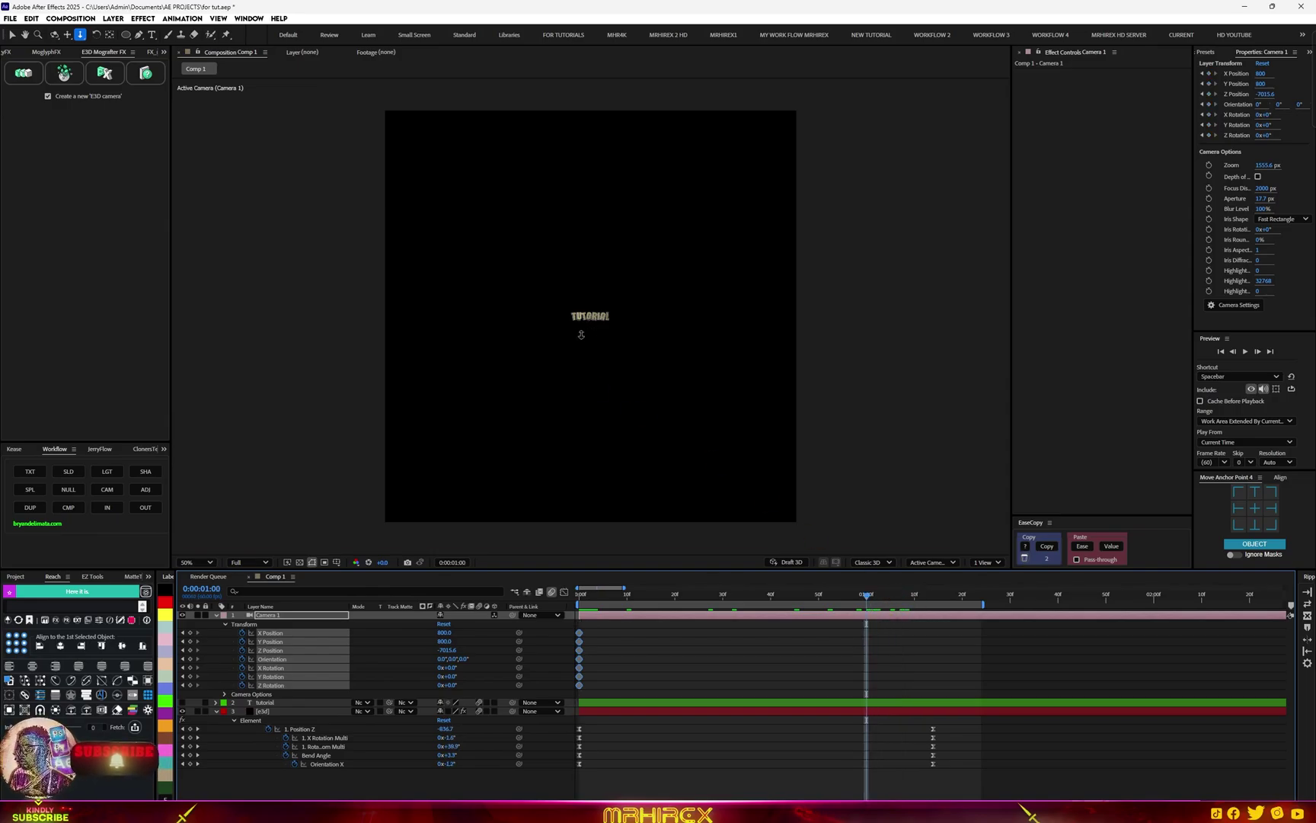
drag(581, 334, 587, 204)
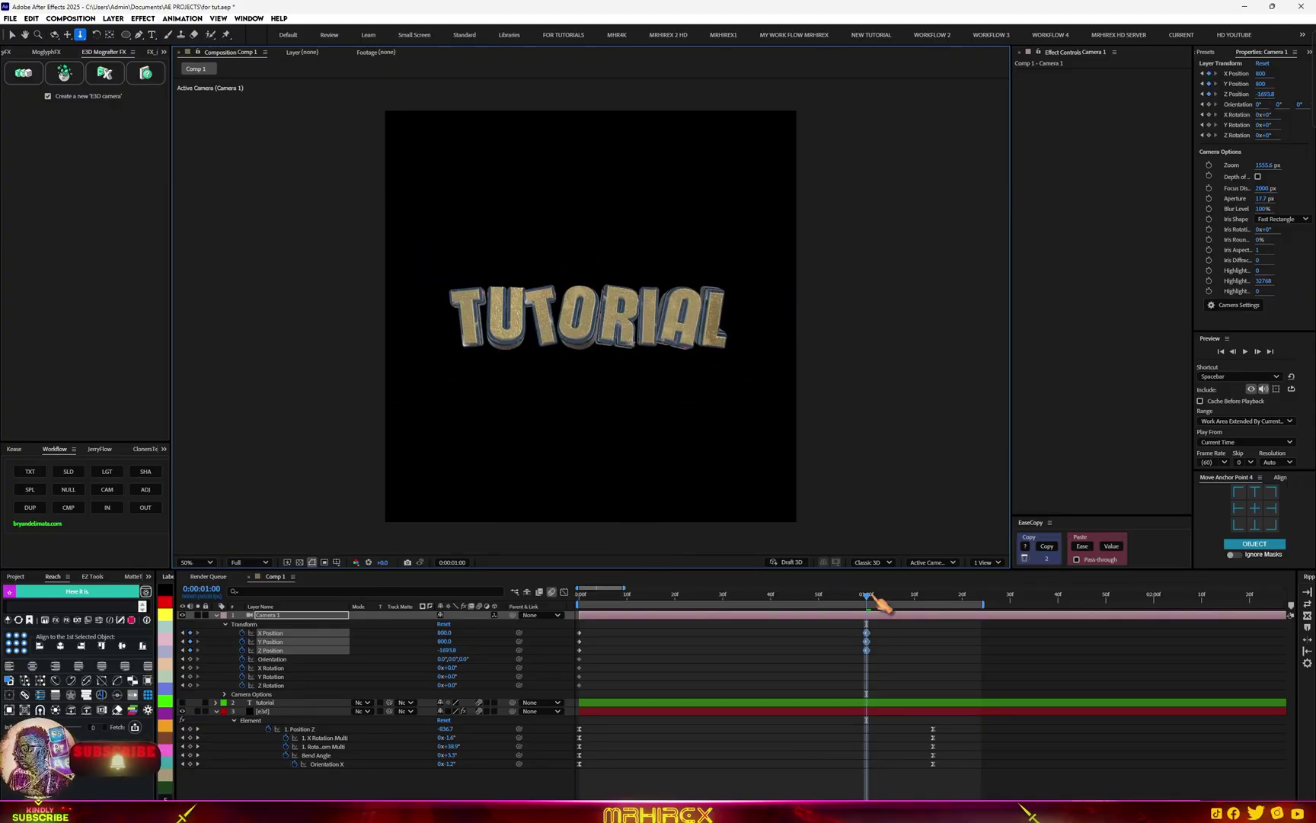
Apply EaseCopy easing to the camera keyframes and preview the fly-in
key(Home)
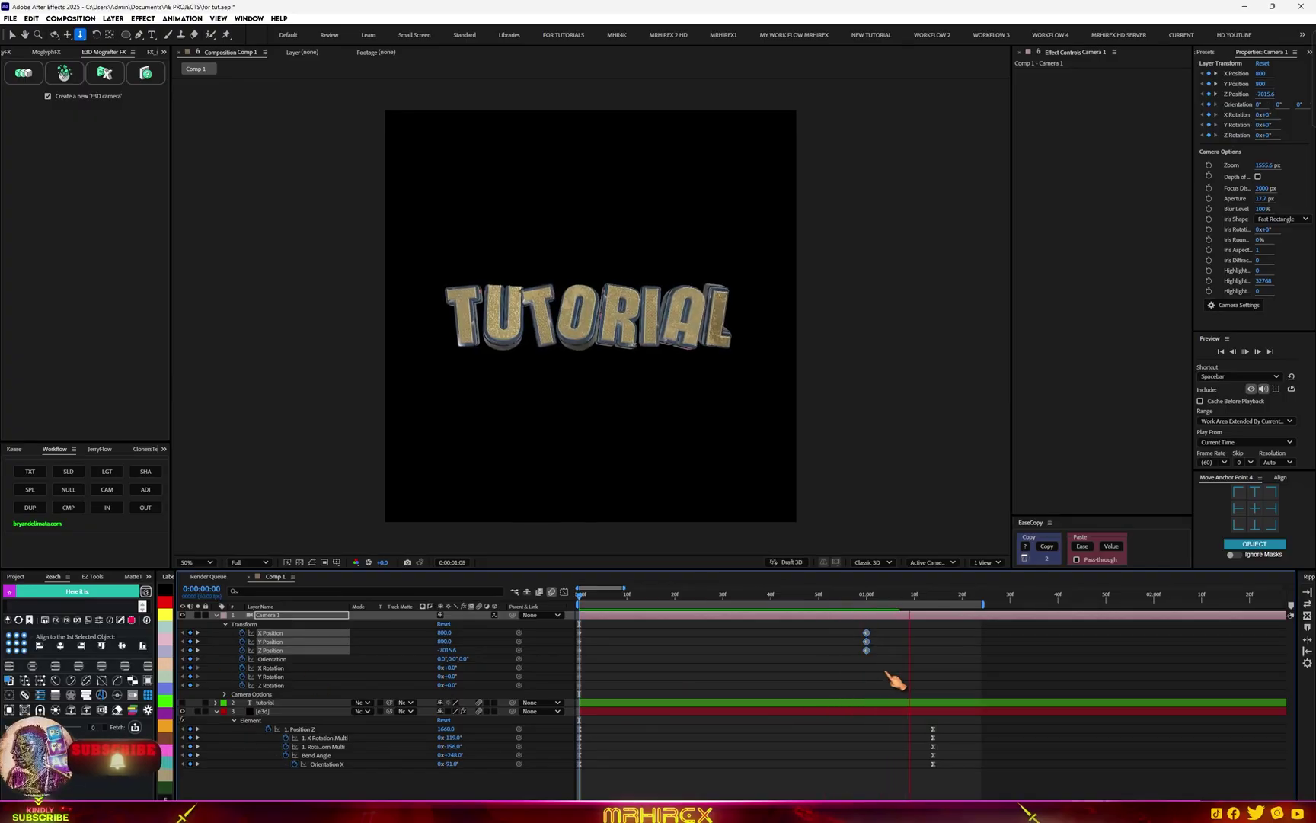
key(space)
drag(886, 629, 544, 648)
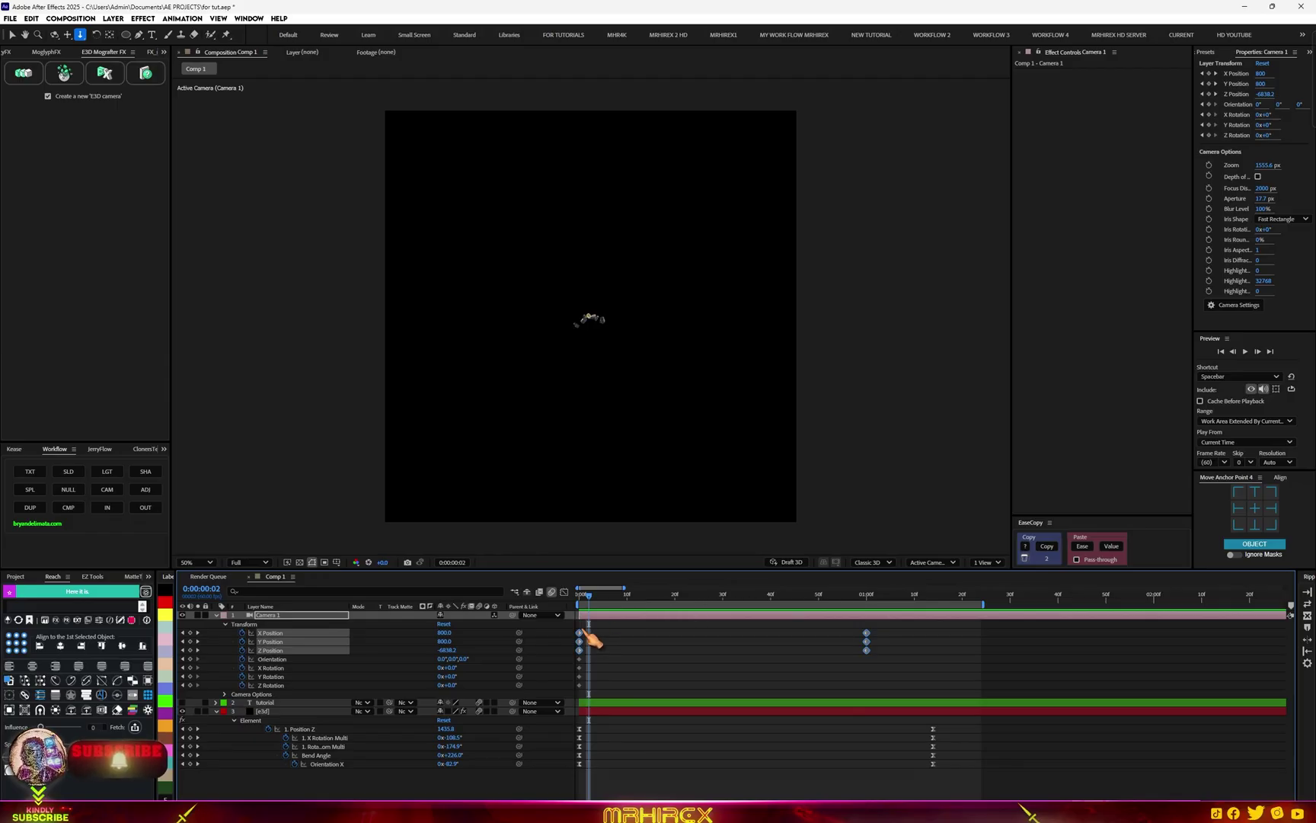
click(1109, 546)
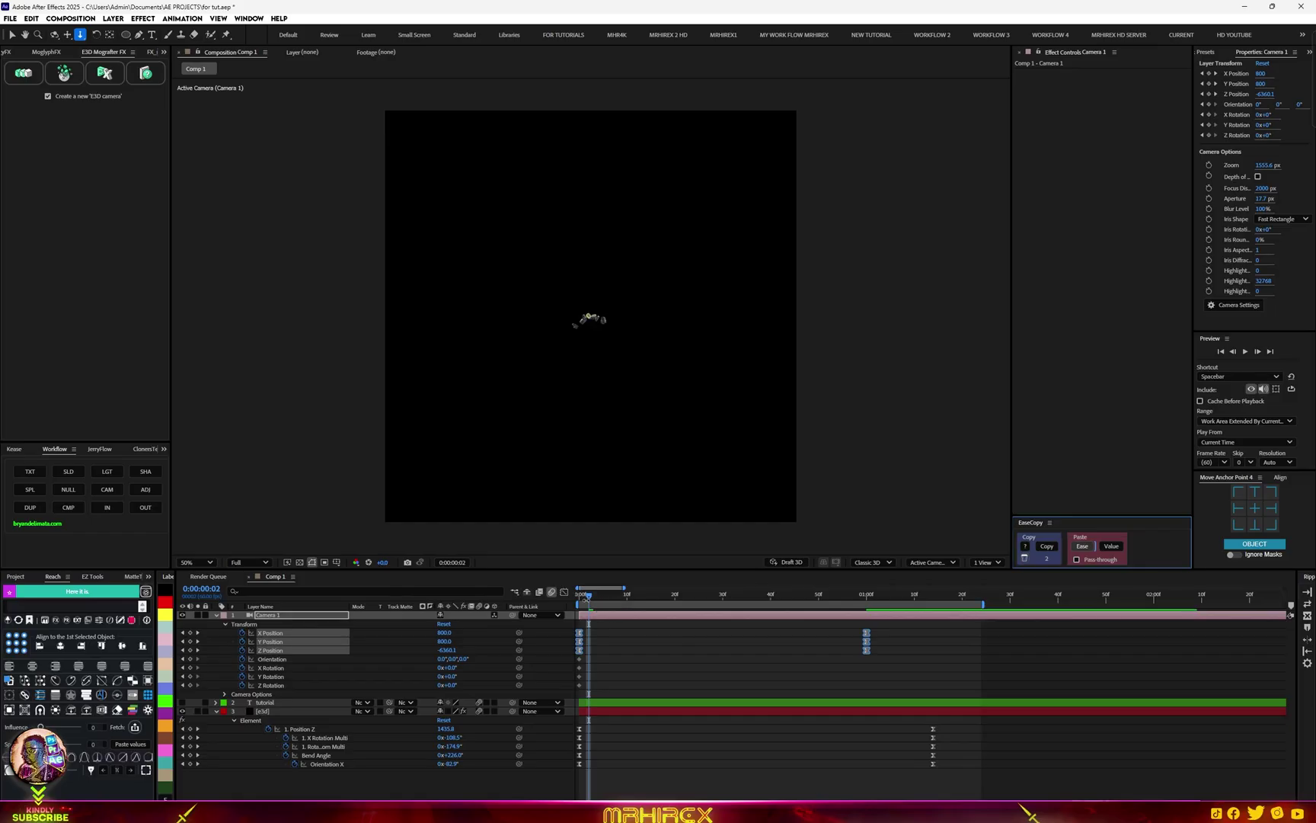
drag(590, 595, 579, 599)
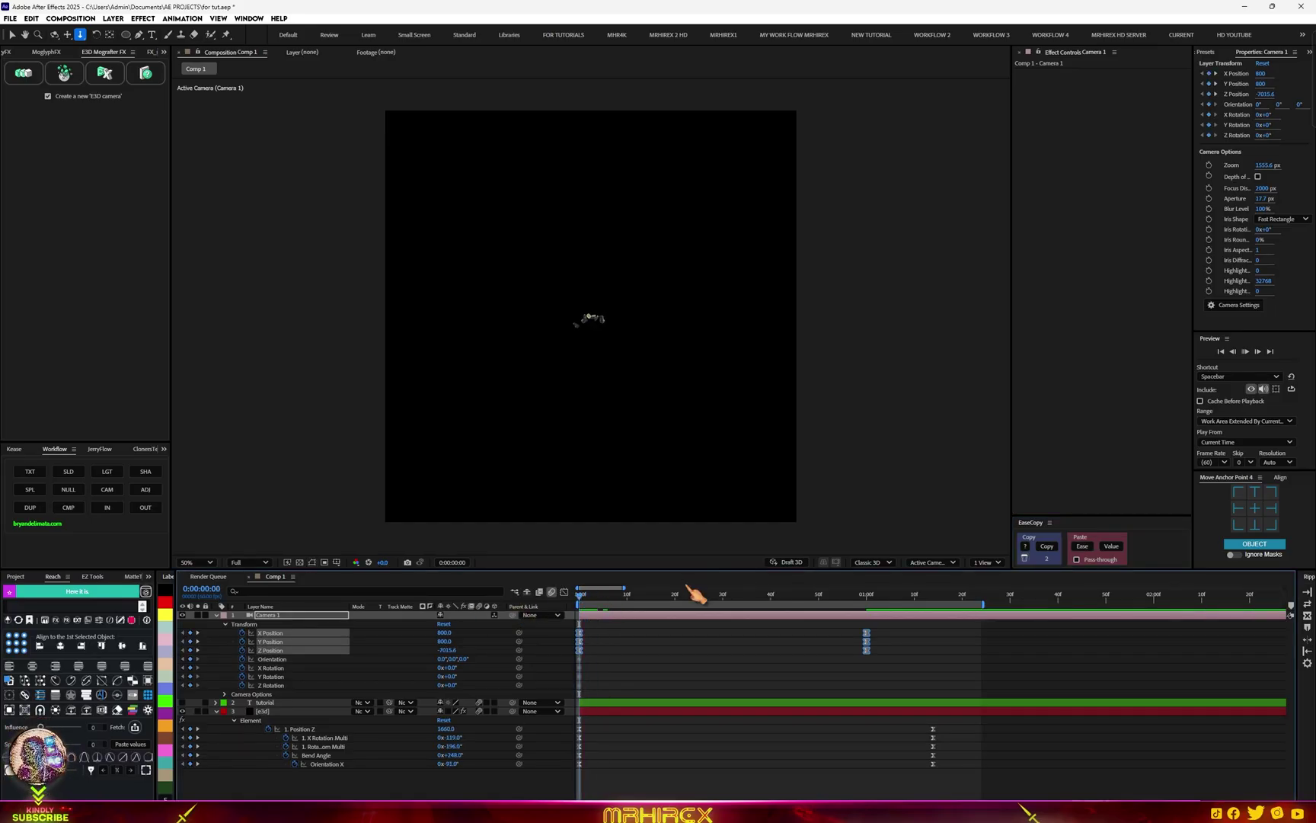
key(space)
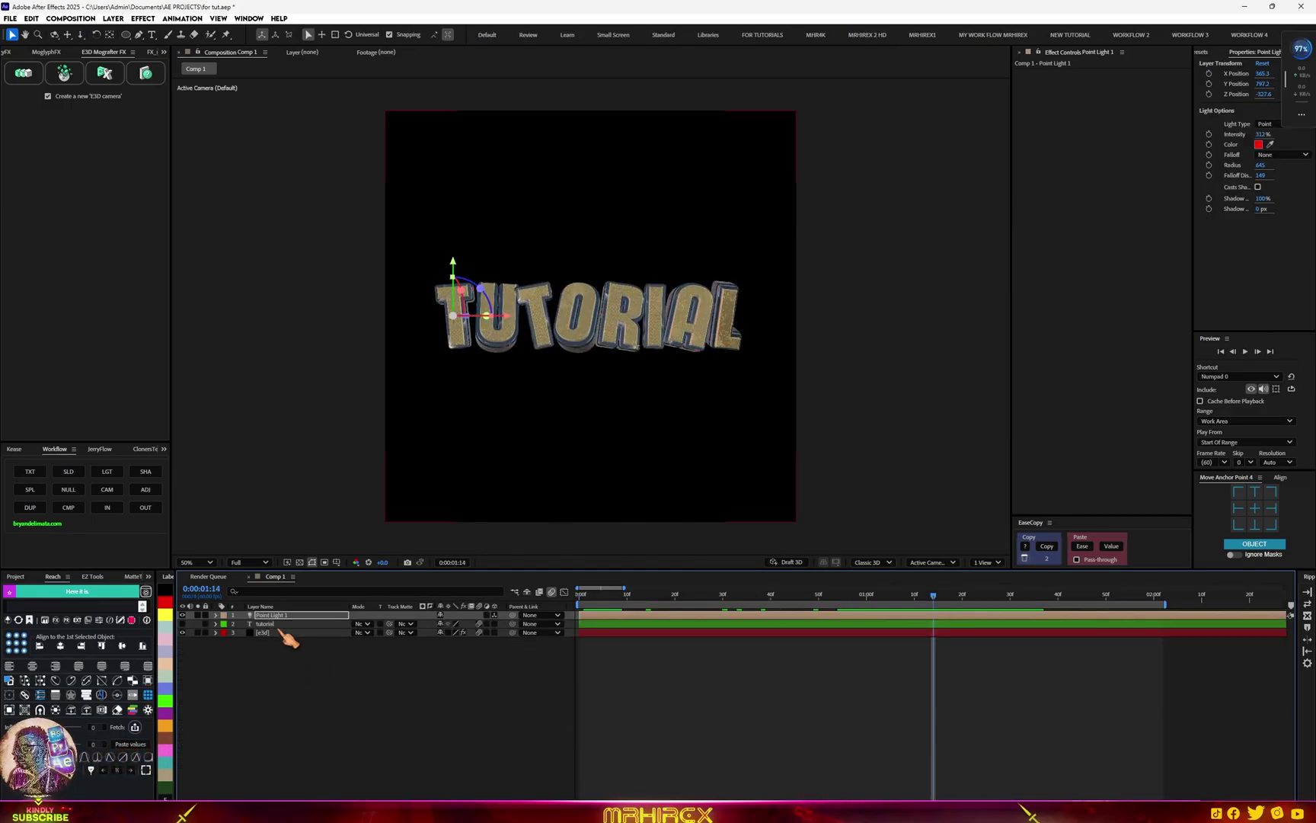
click(267, 625)
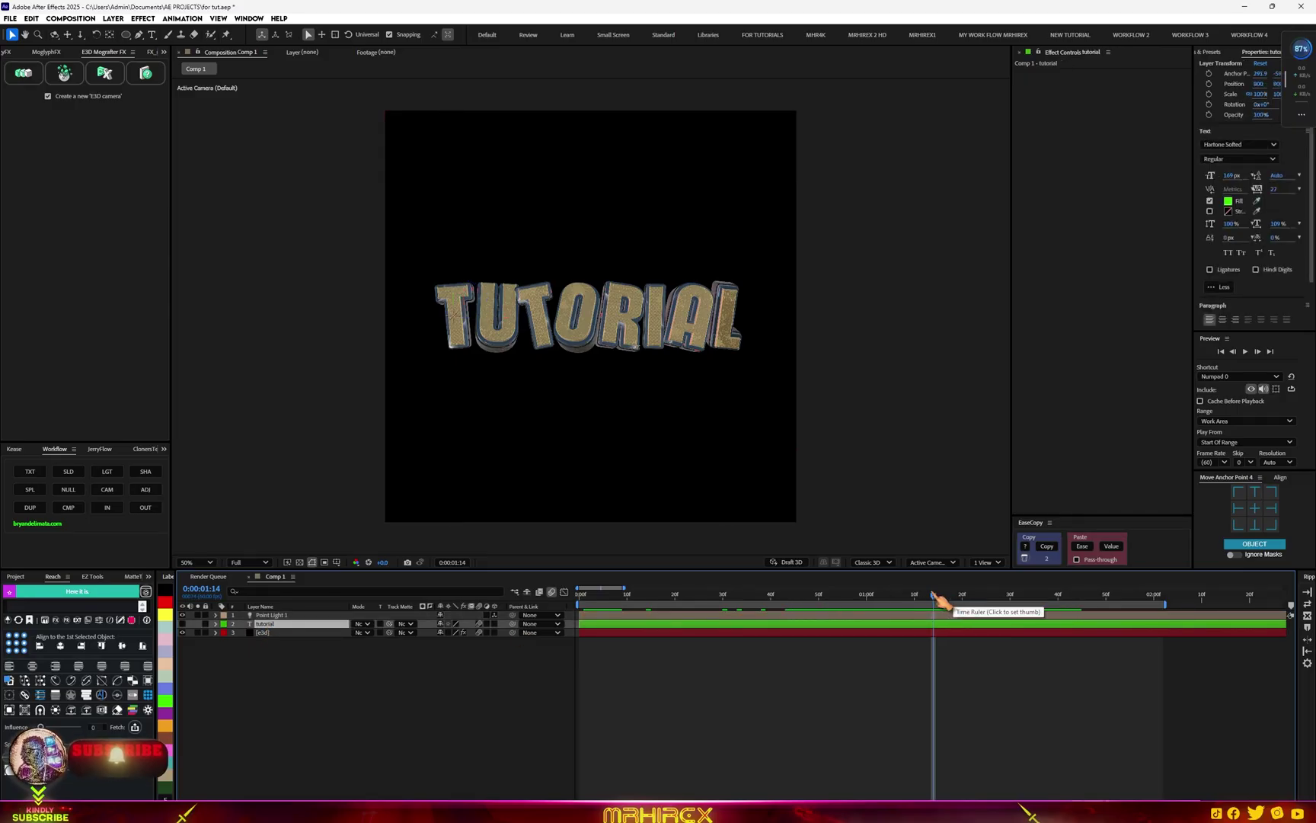
drag(934, 594, 885, 600)
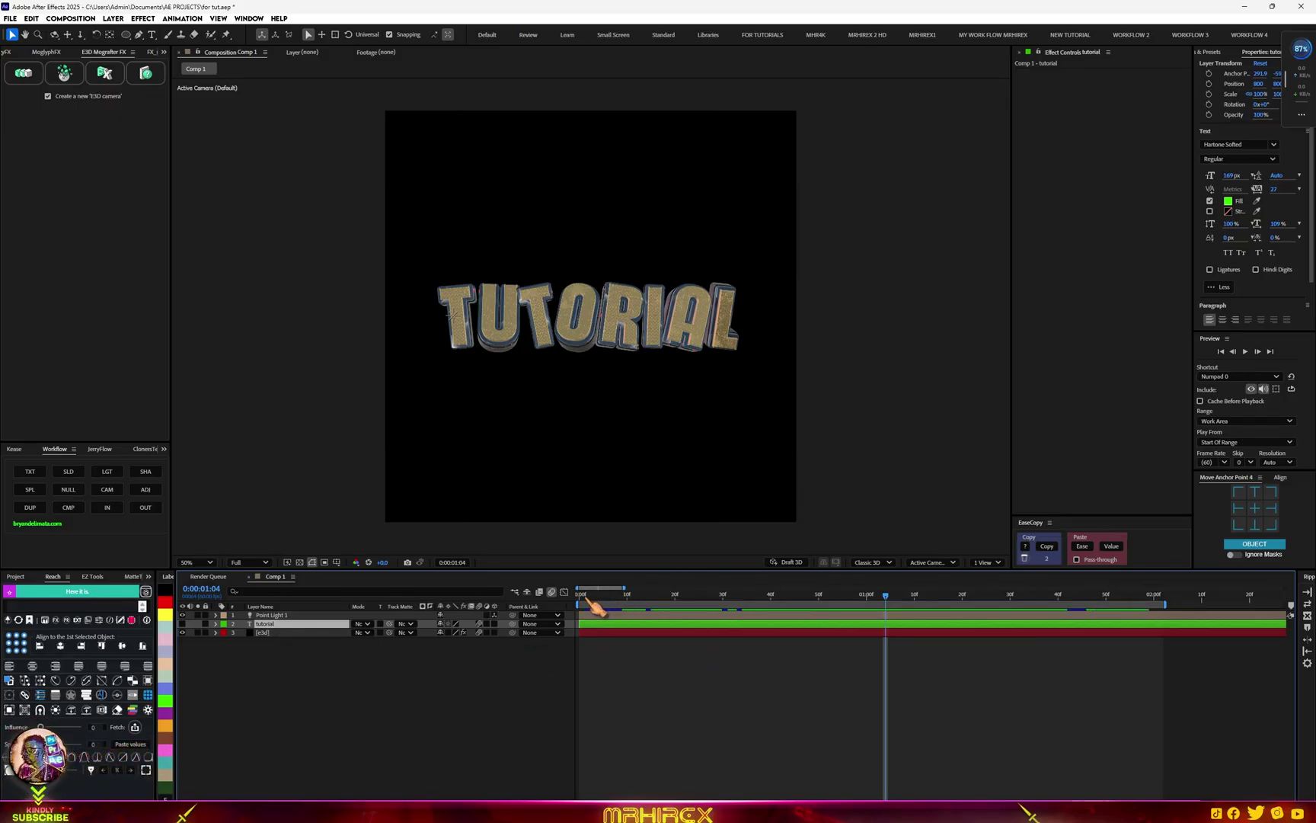
drag(586, 600, 941, 625)
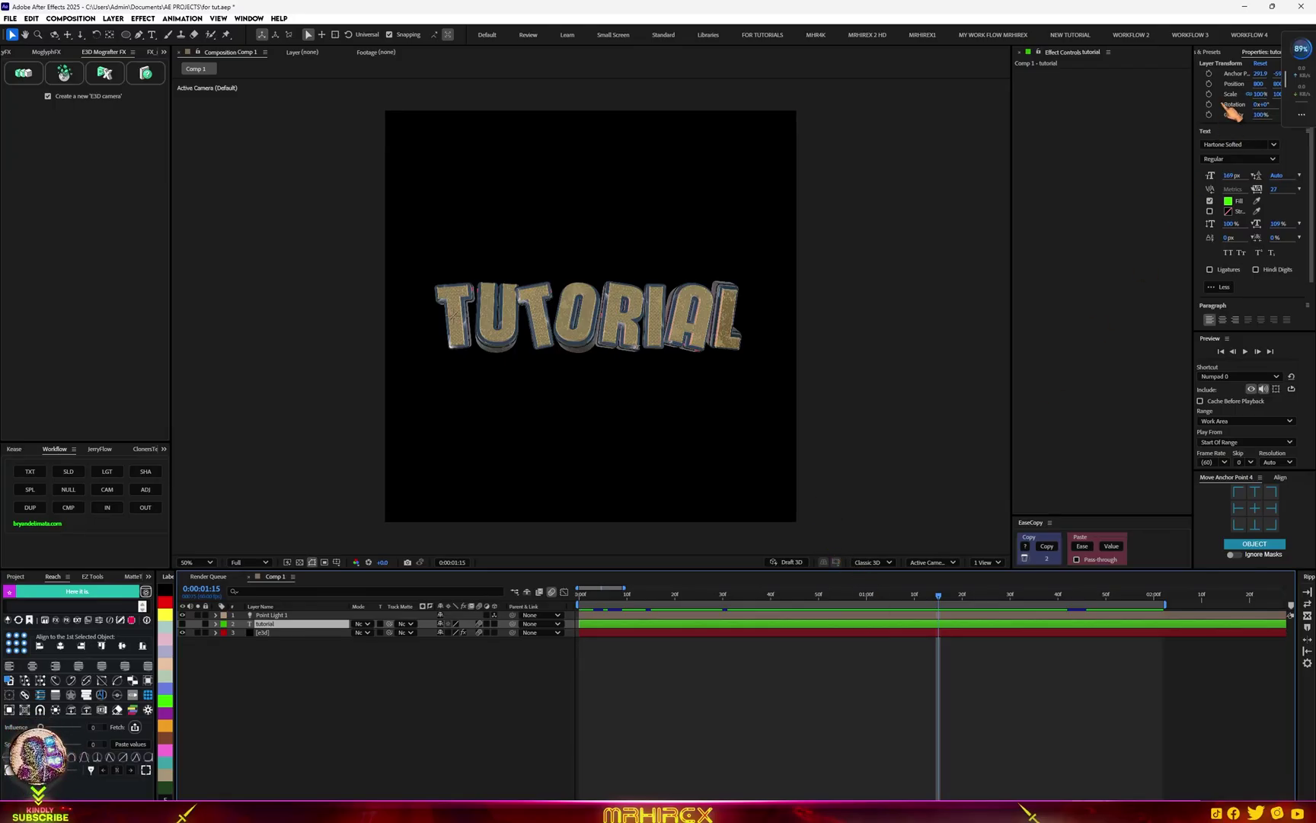
Apply the Explode Out preset to the TUTORIAL text via an 'explode' search
click(1212, 53)
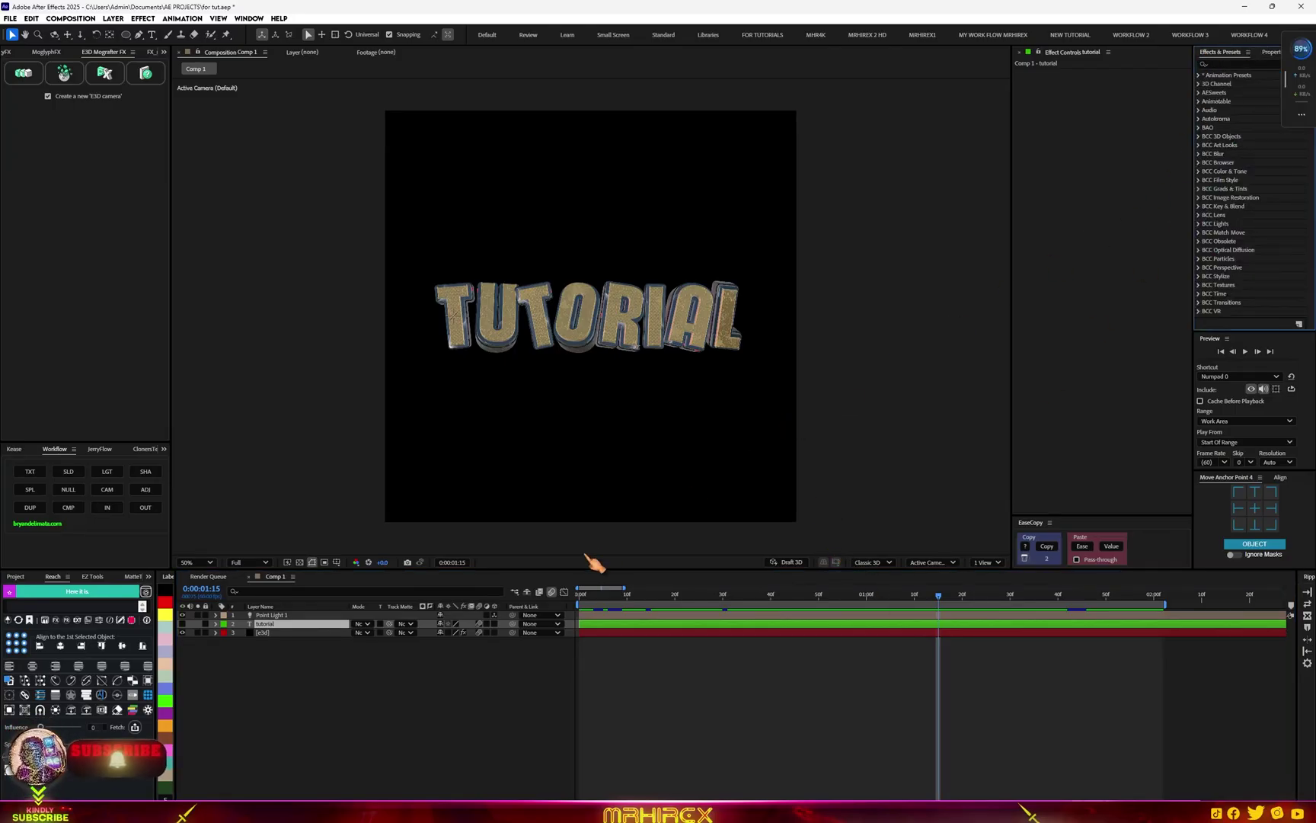
key(ctrl+space)
text(ex)
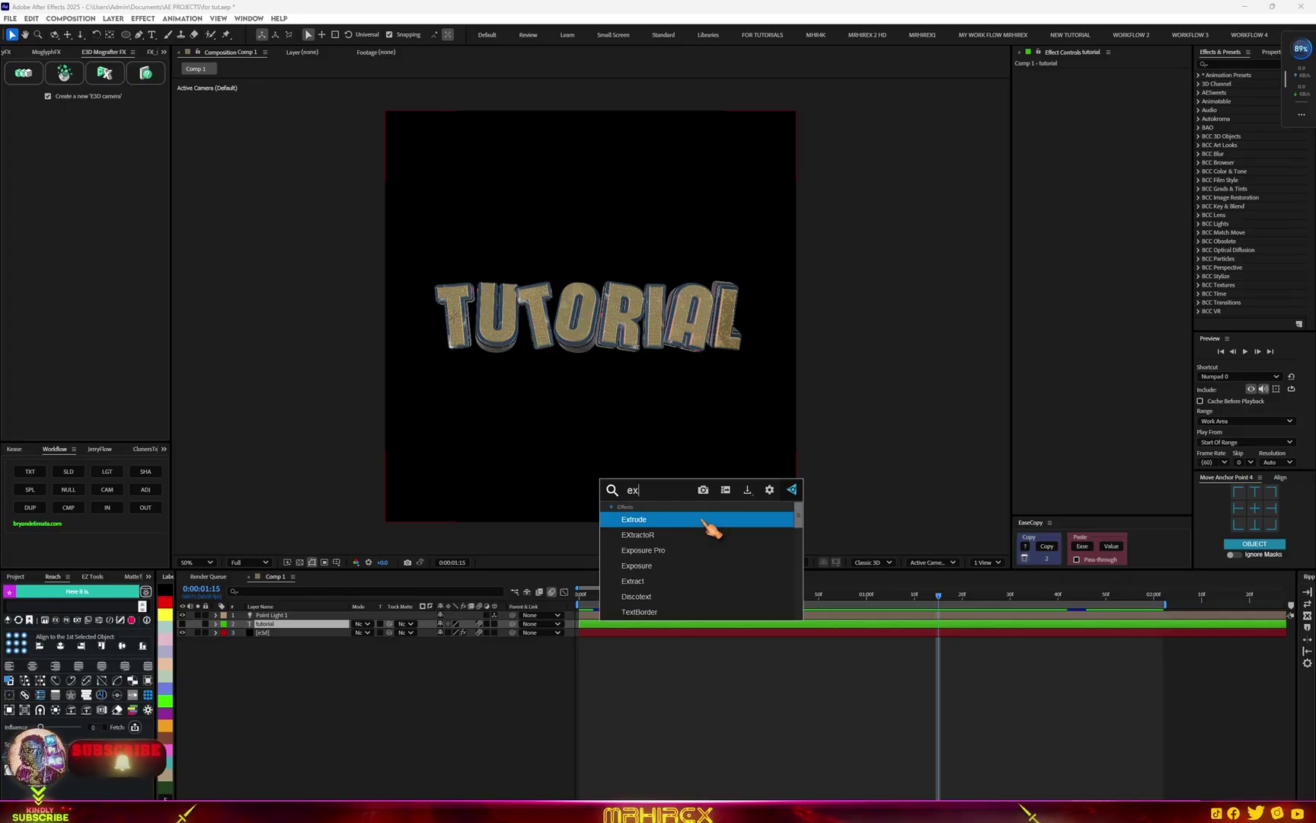
text(plode)
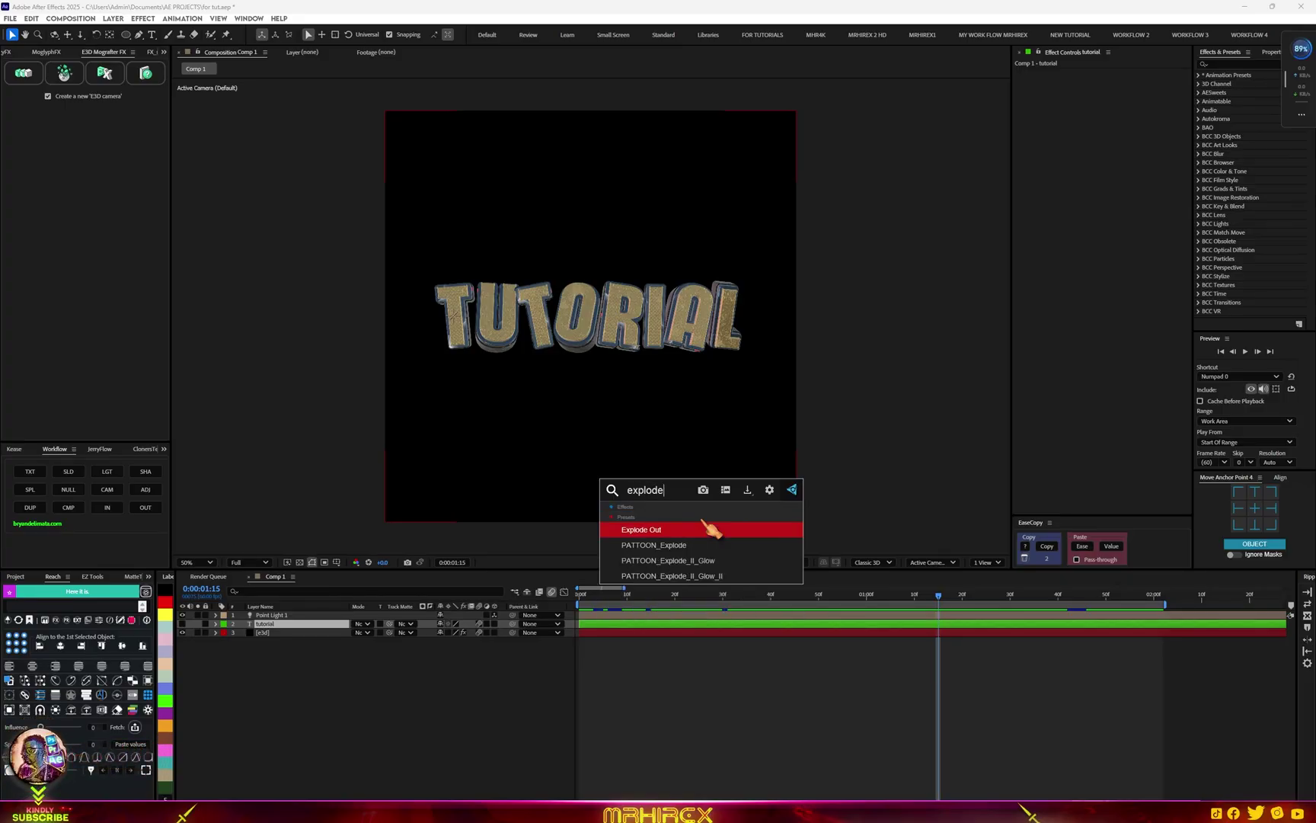
click(670, 537)
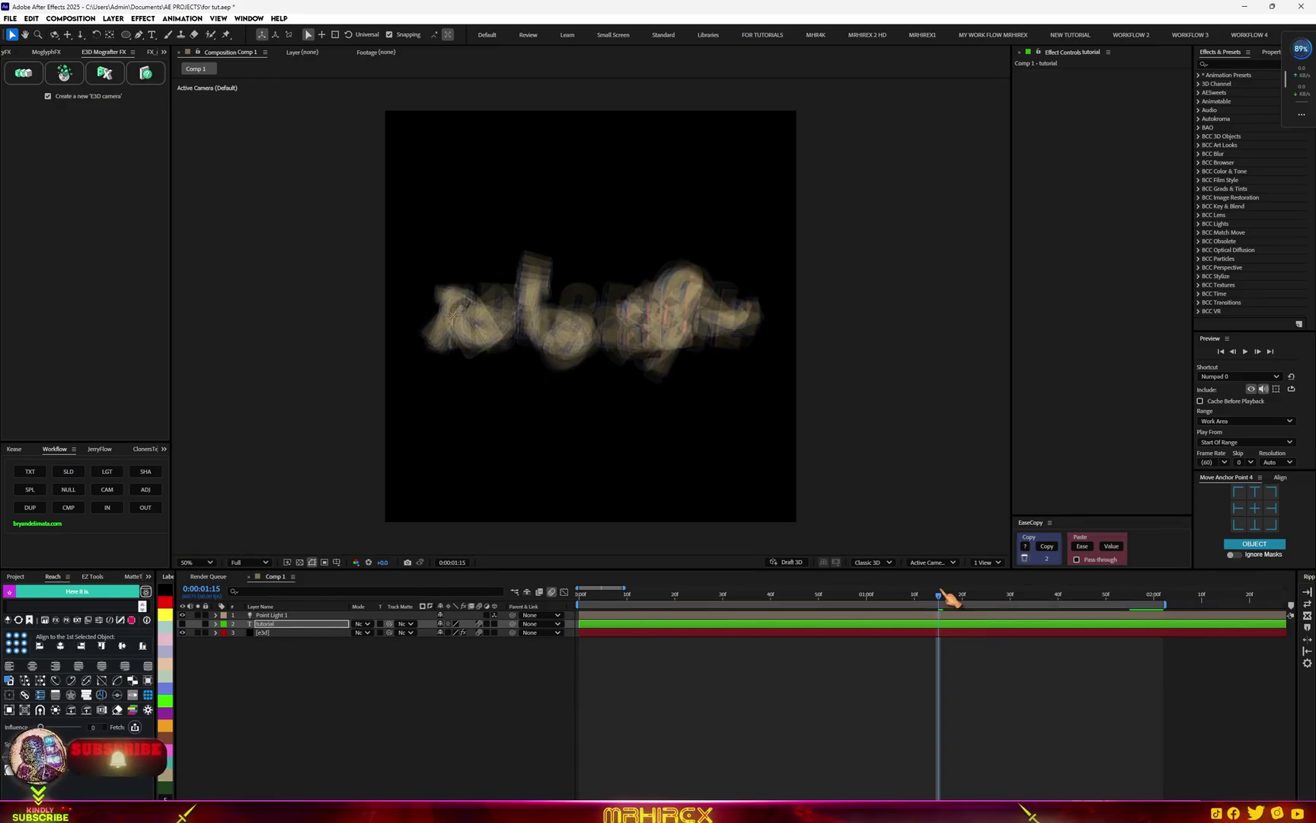
Preview and scrub the explode animation, ending on the fully assembled TUTORIAL
drag(939, 593, 1043, 595)
key(space)
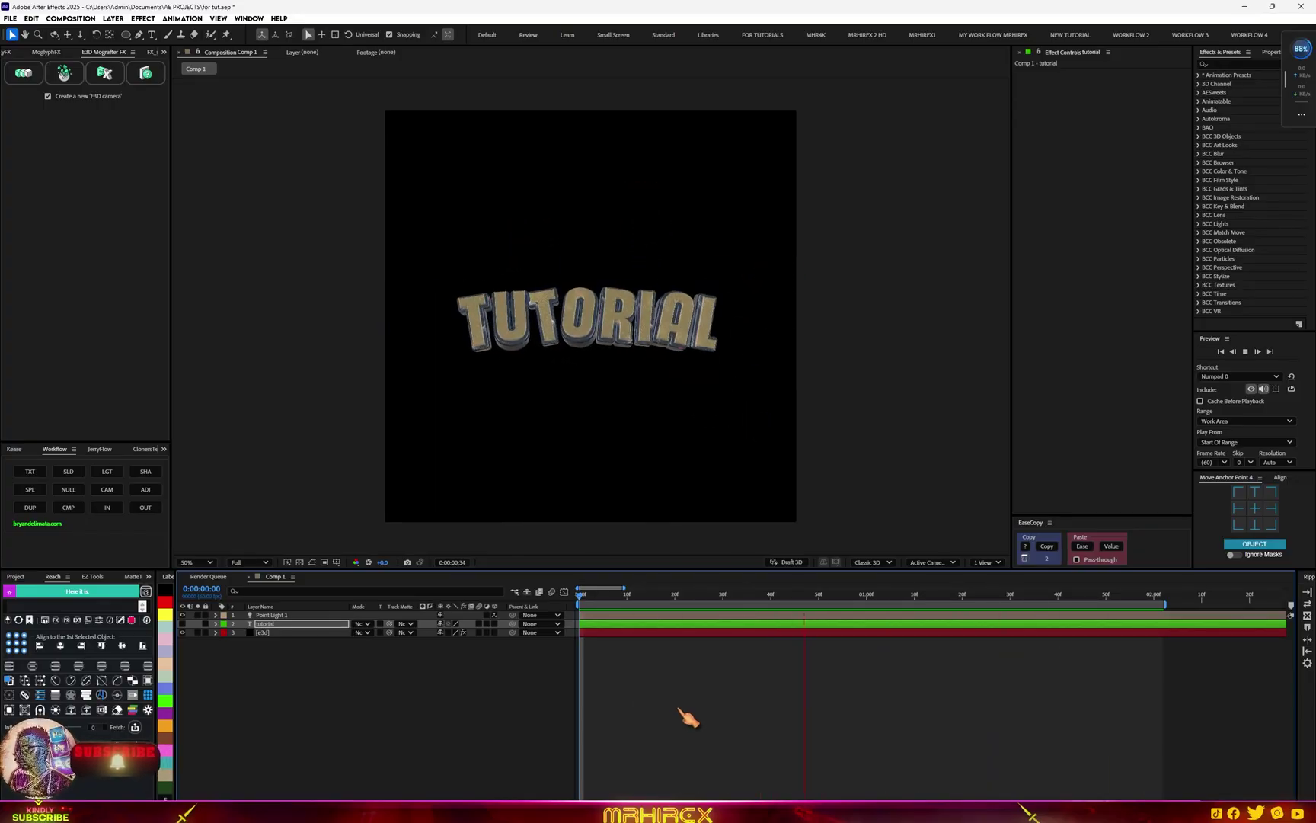
key(space)
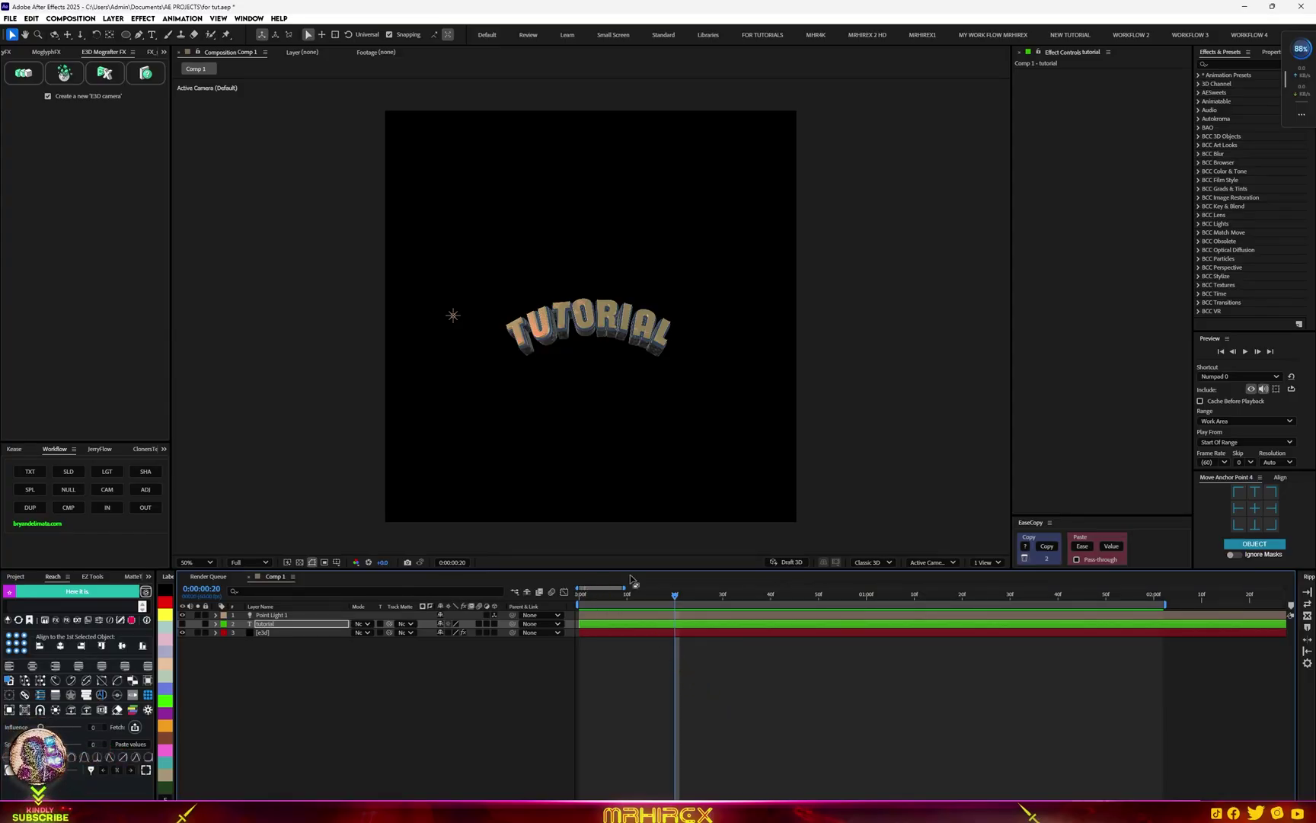
click(641, 593)
drag(631, 595, 937, 603)
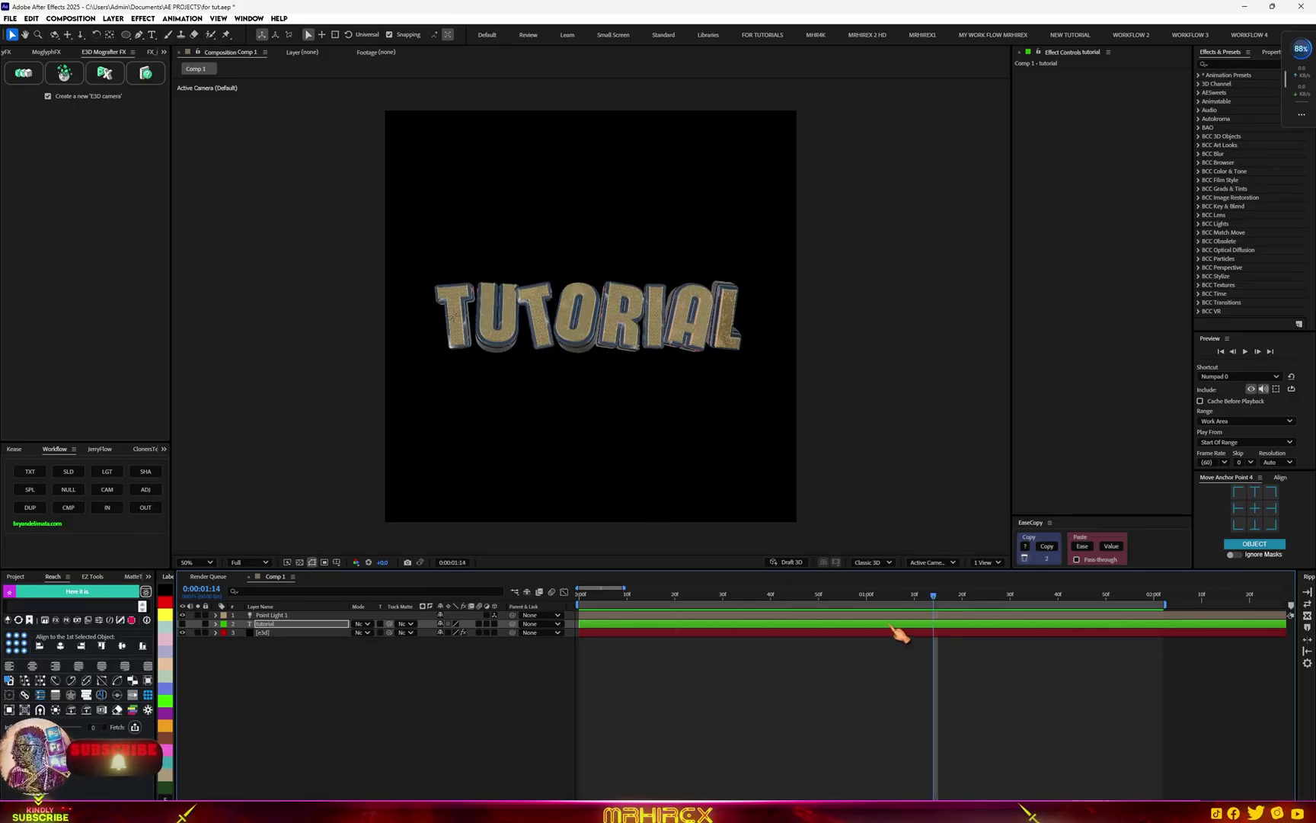
key(Home)
key(space)
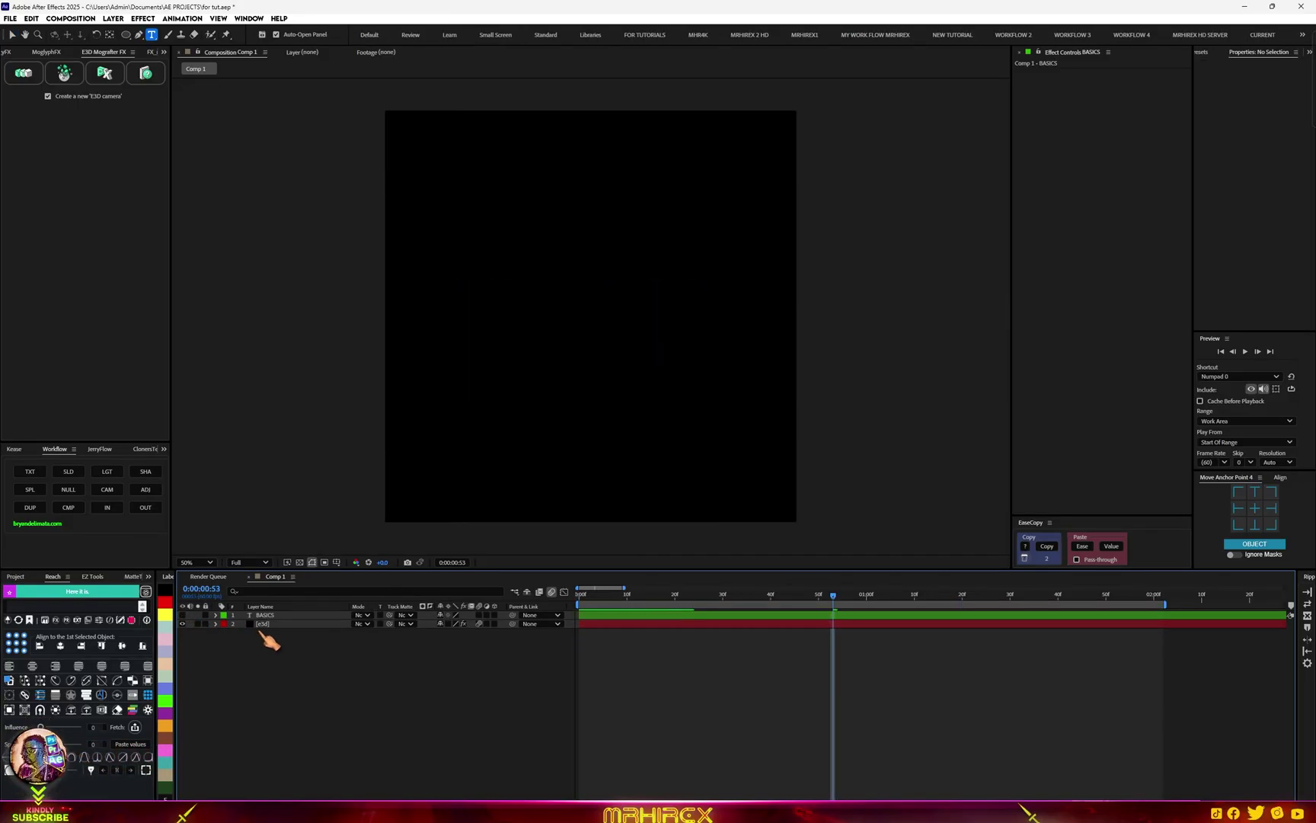
Select the BASICS e3d layer and reset its Position Z at a later frame
click(270, 623)
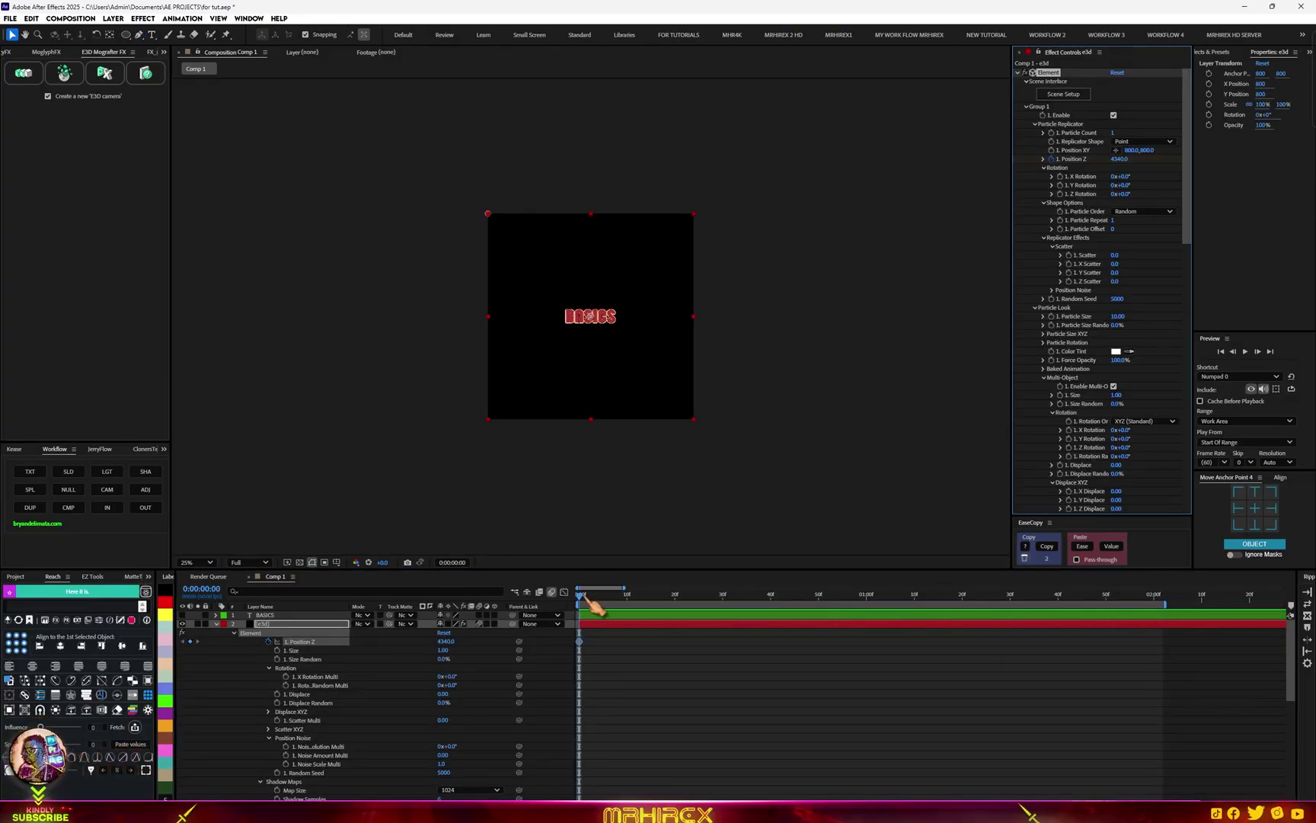
drag(590, 602, 748, 642)
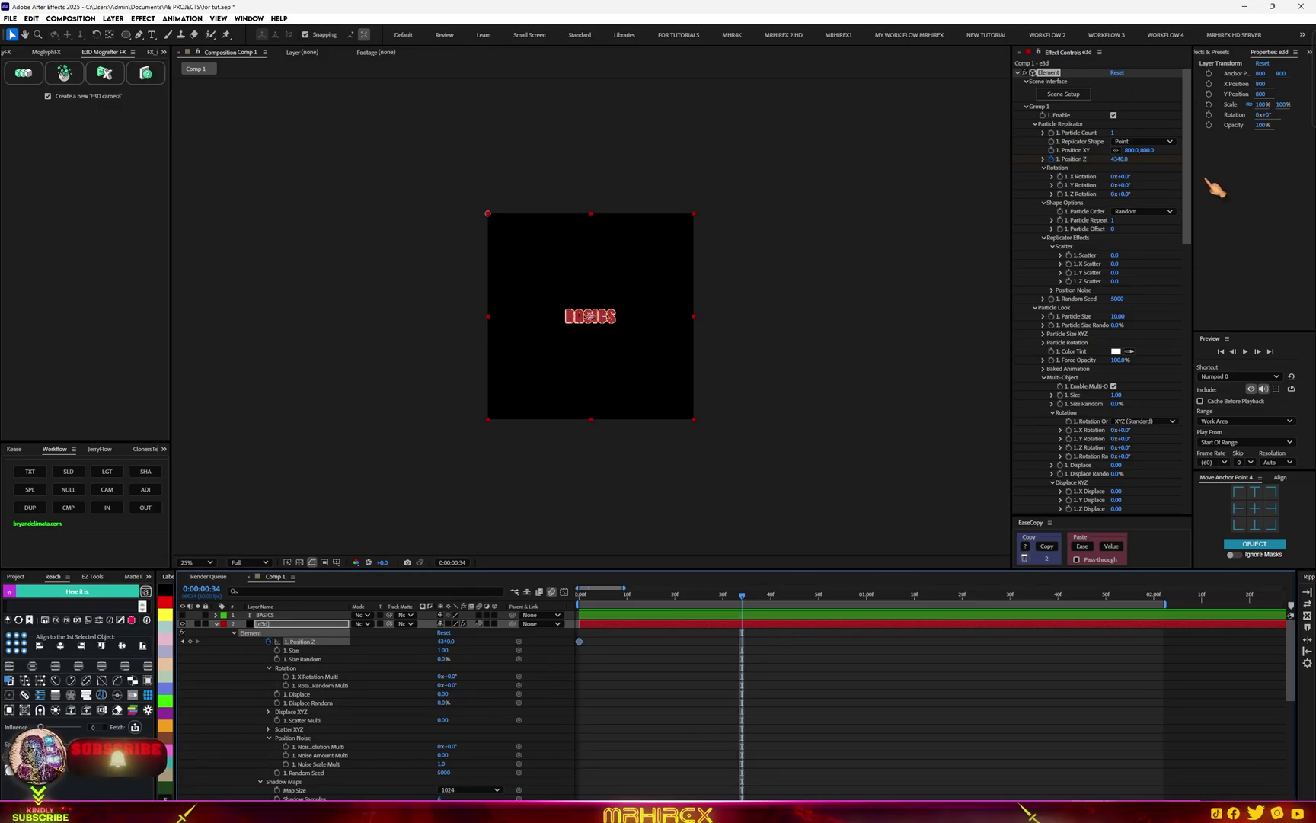
right_click(1123, 161)
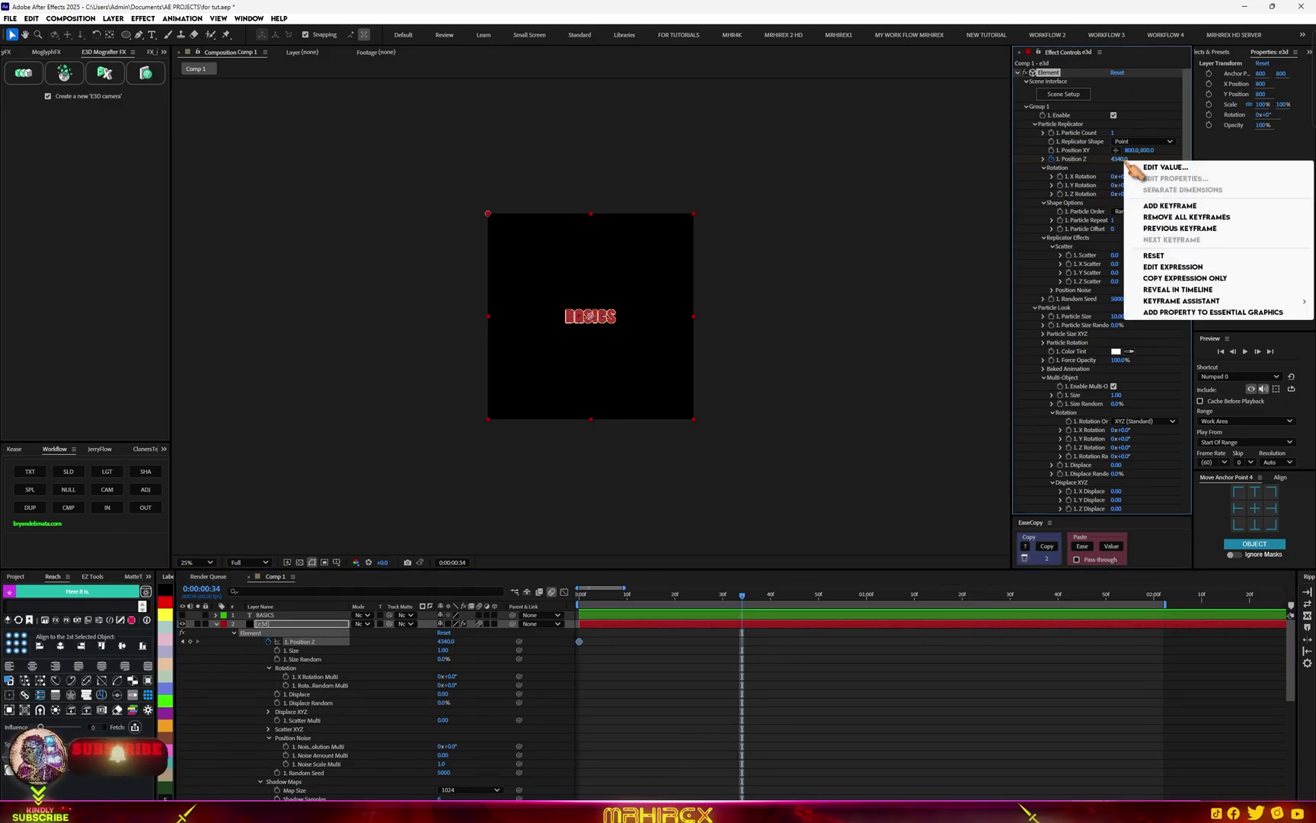
click(1165, 257)
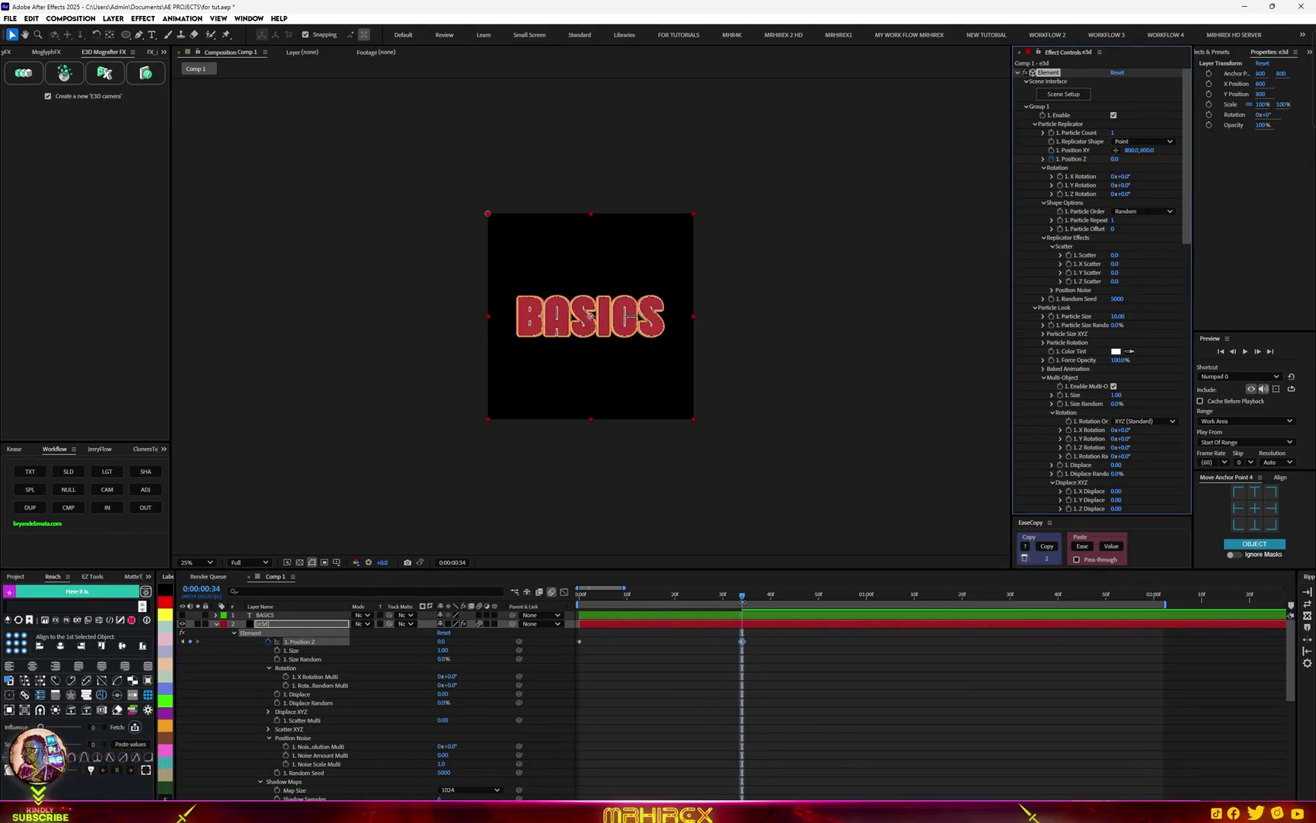
drag(748, 600, 106, 628)
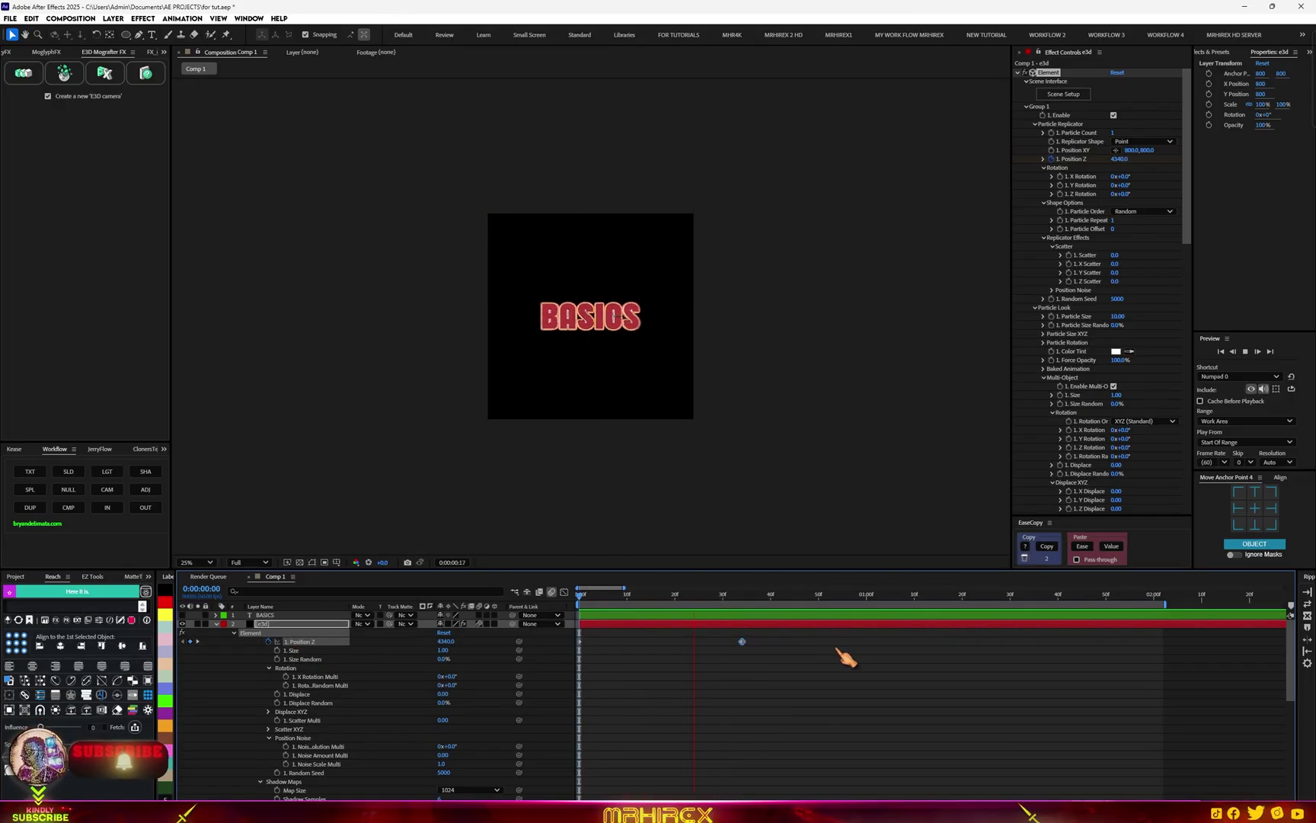
At the first frame, keyframe X Rotation Multi and Rotation Random Multi
scroll(652, 315, up, 3)
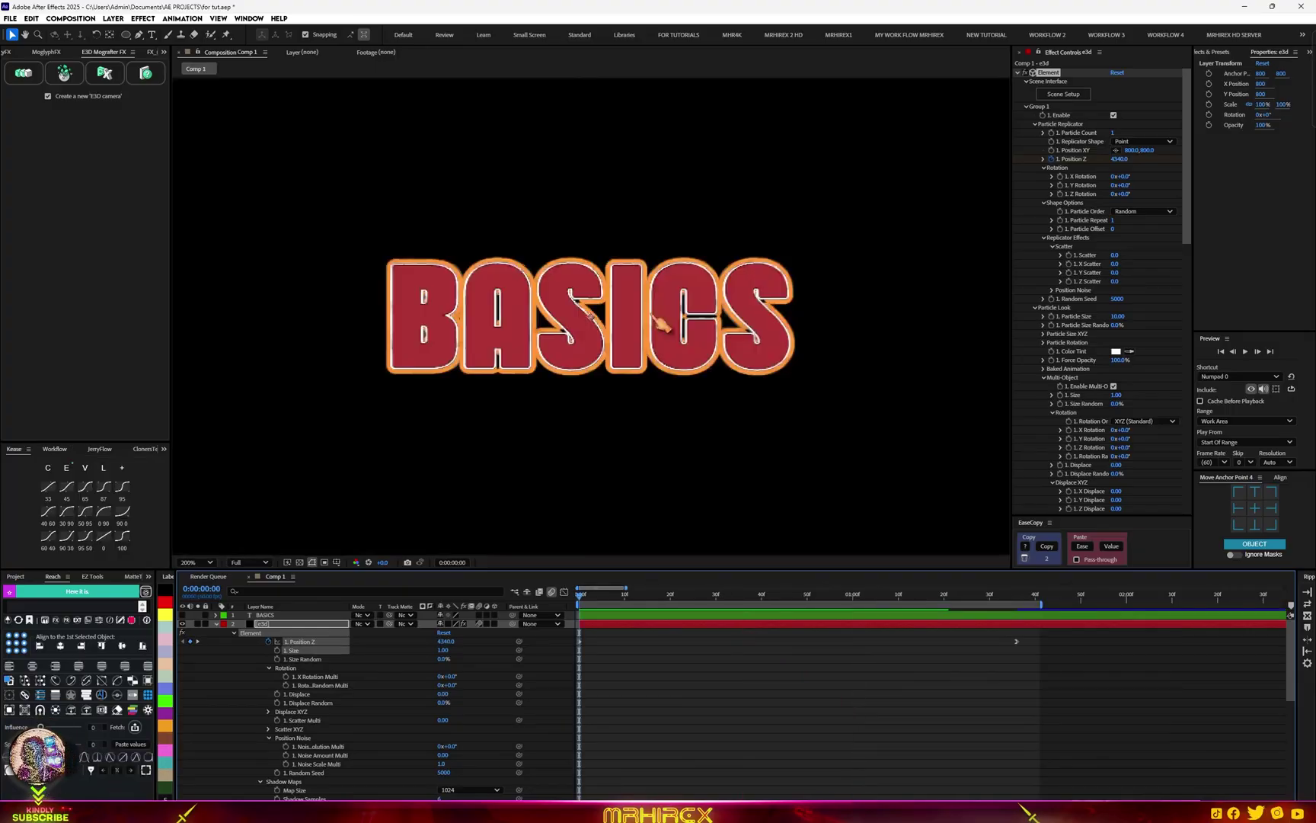
scroll(653, 315, down, 2)
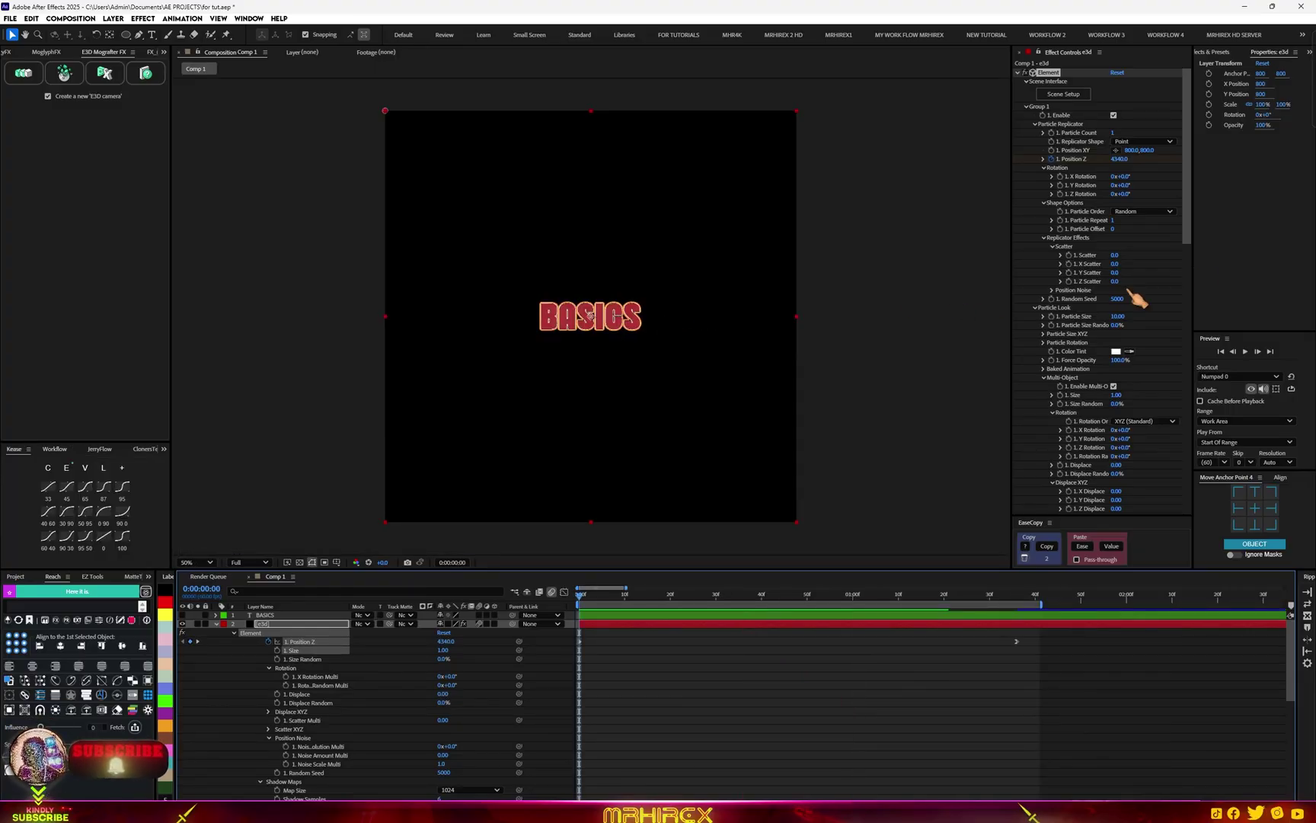
scroll(1119, 411, down, 5)
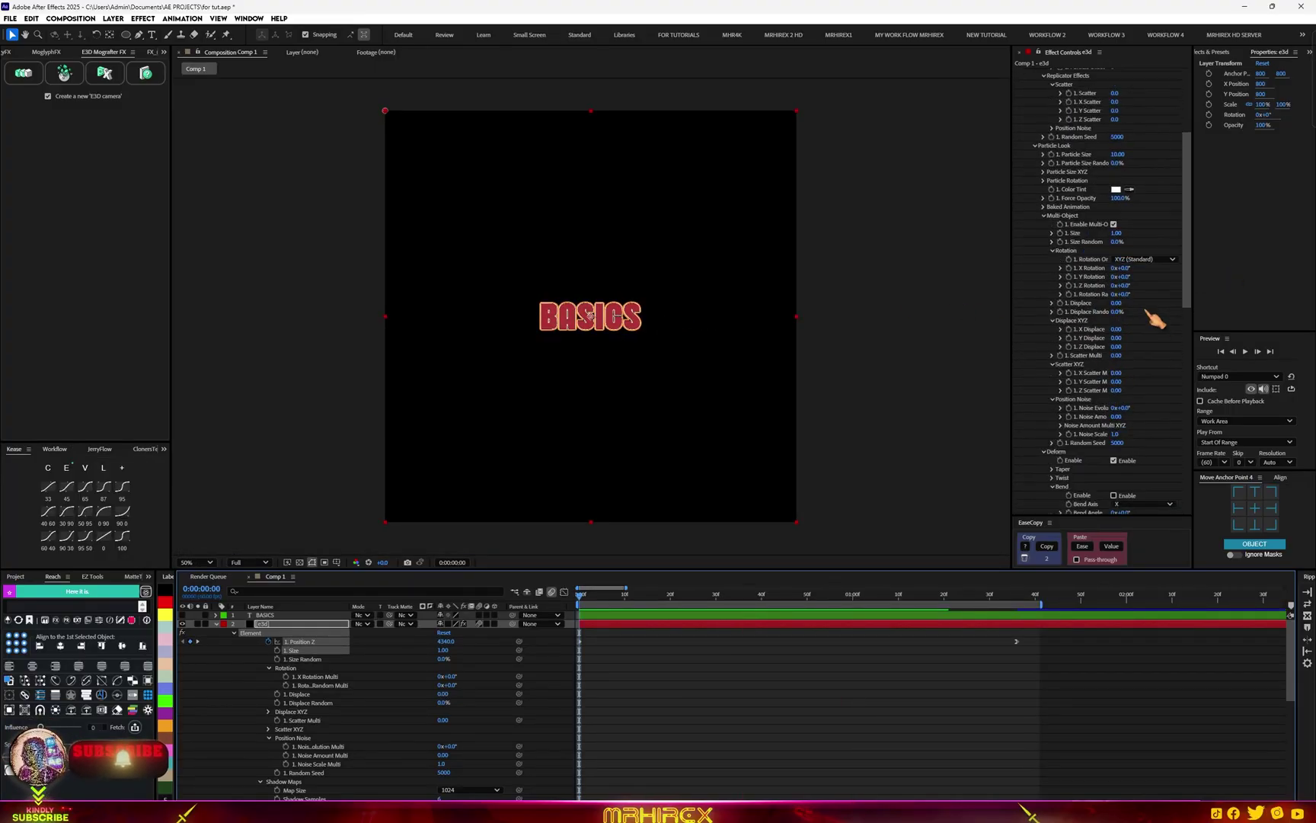
click(1070, 268)
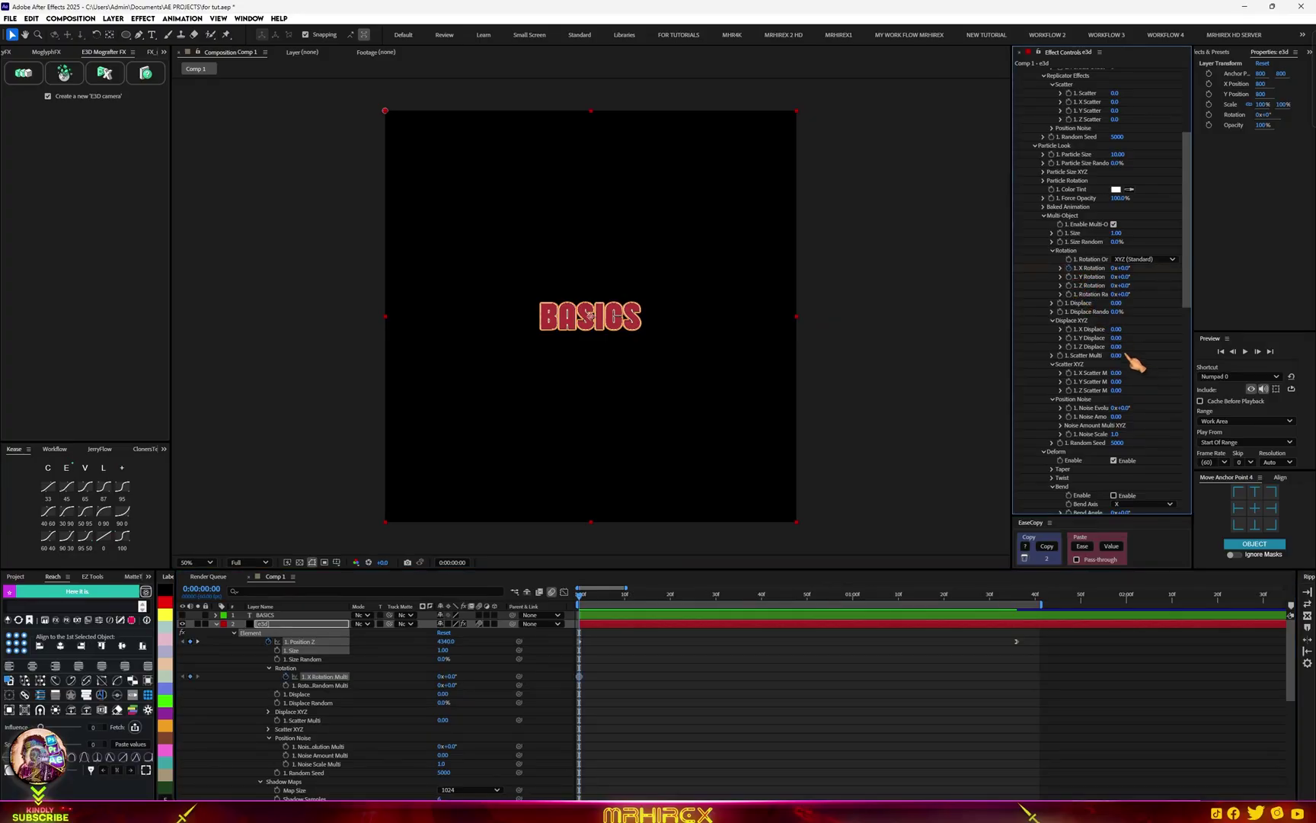
click(1069, 294)
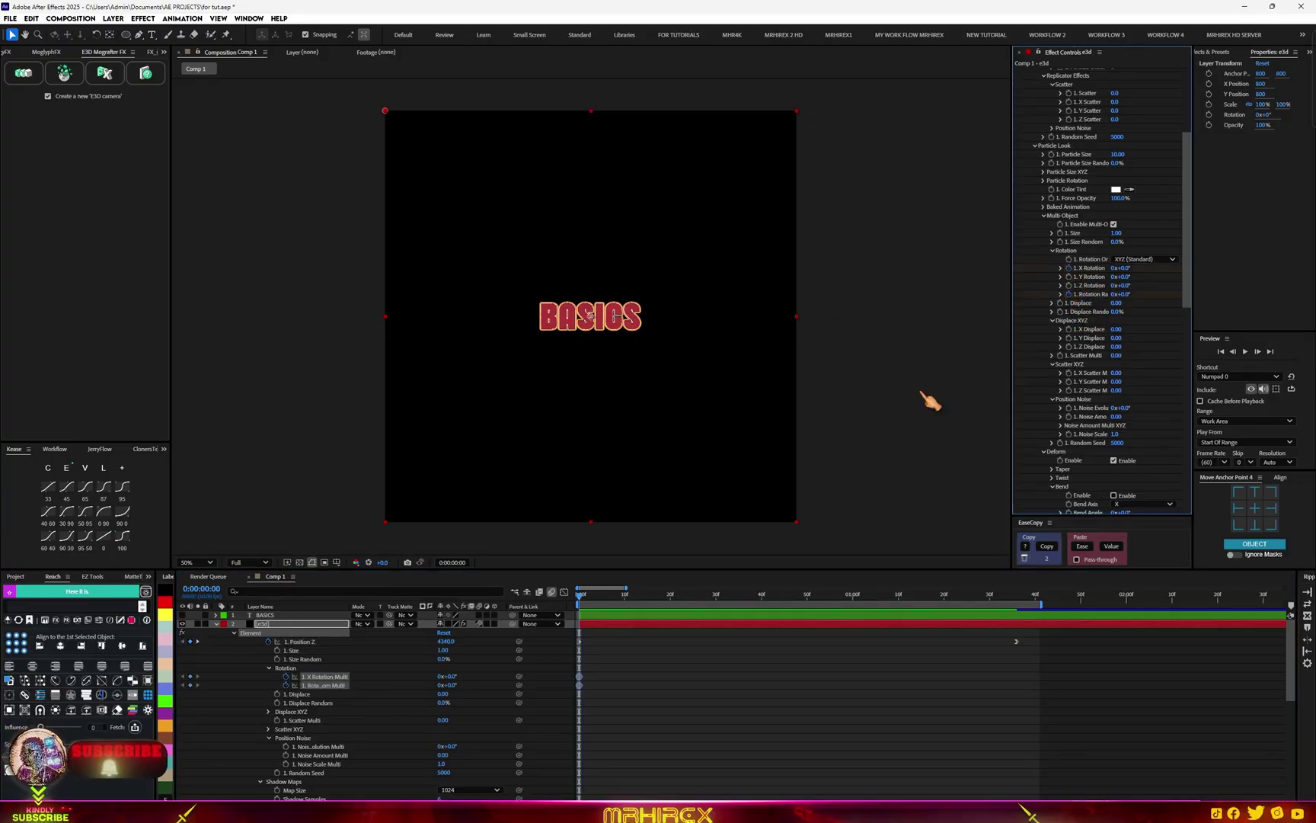
Start the BASICS text tilted back at X Rotation -112° with about 208° random rotation
key(u)
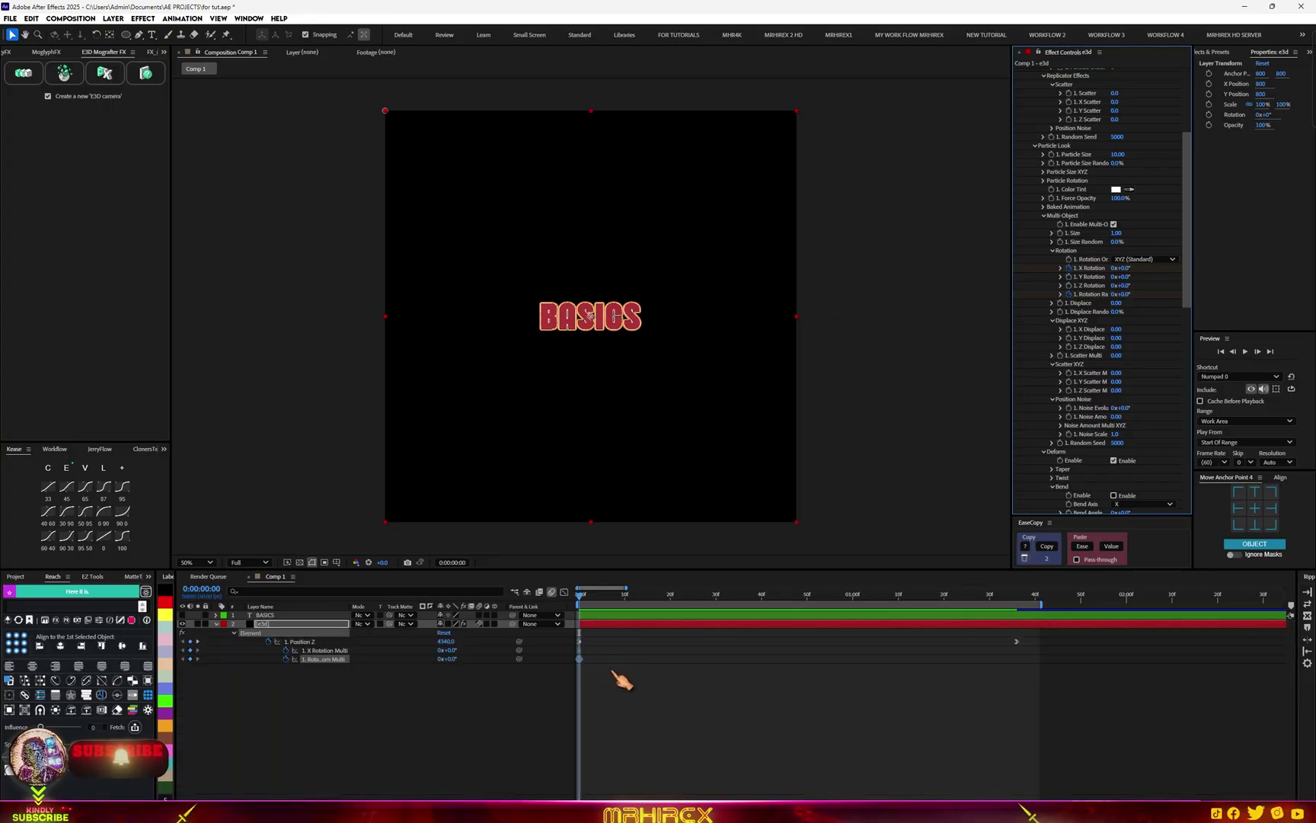
drag(613, 648, 1023, 679)
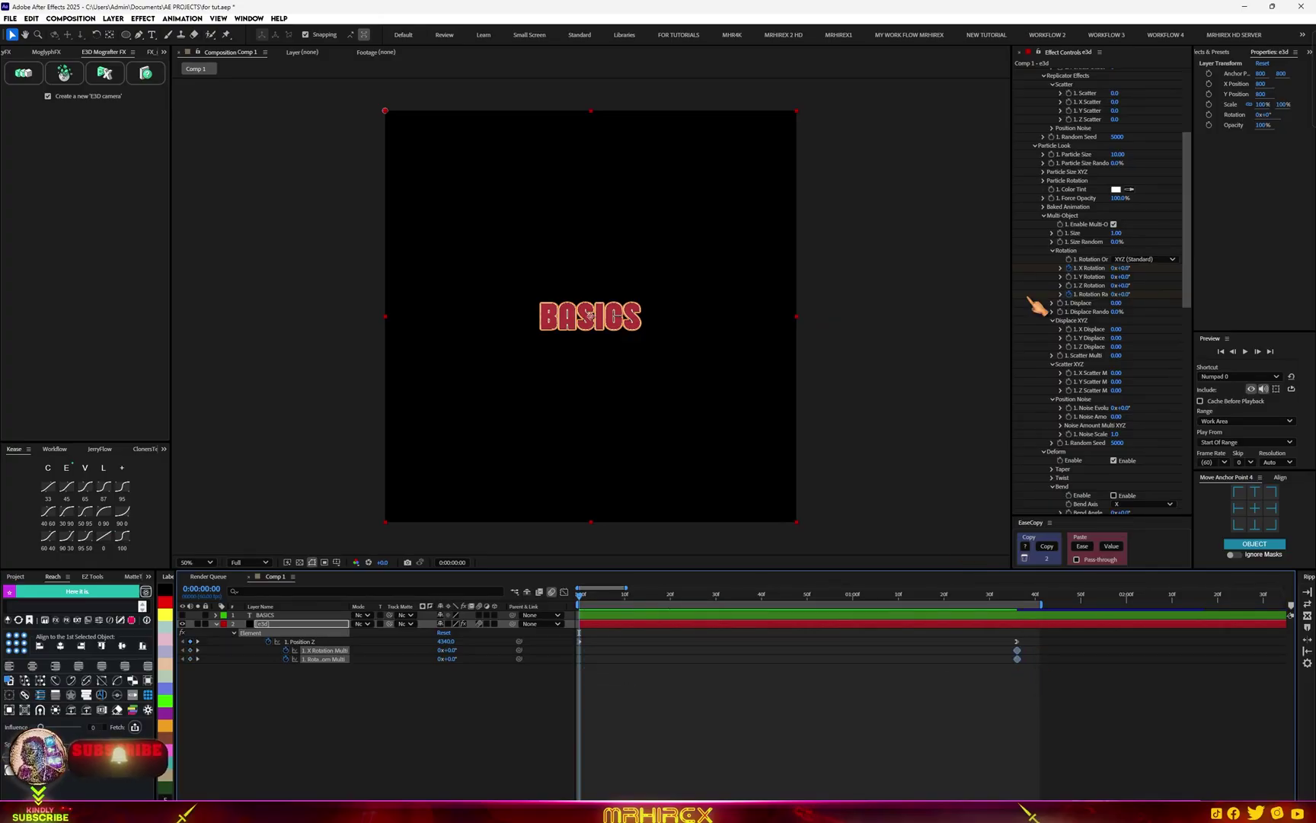
drag(1125, 273, 1200, 330)
Preview the BASICS spin-in, then return to around frame 32 in the effect settings
key(space)
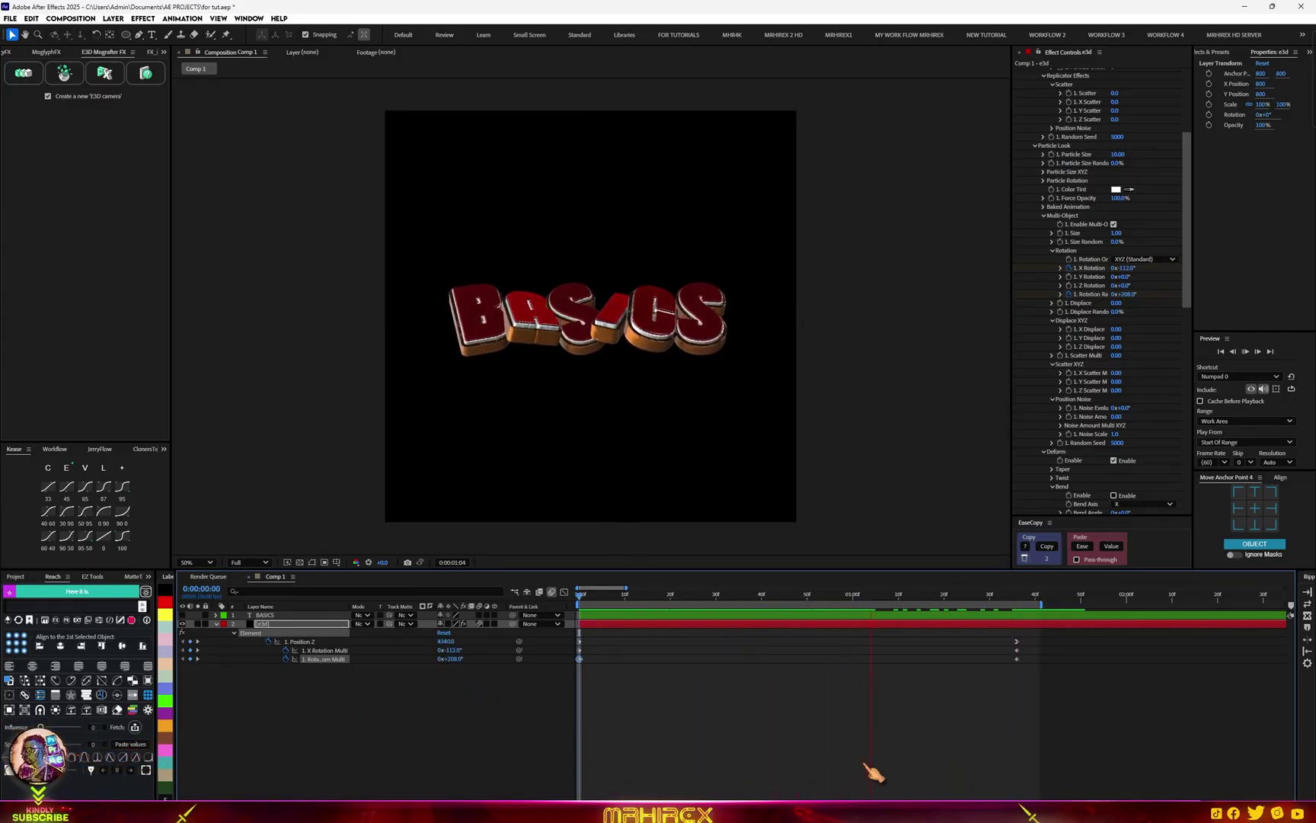
key(space)
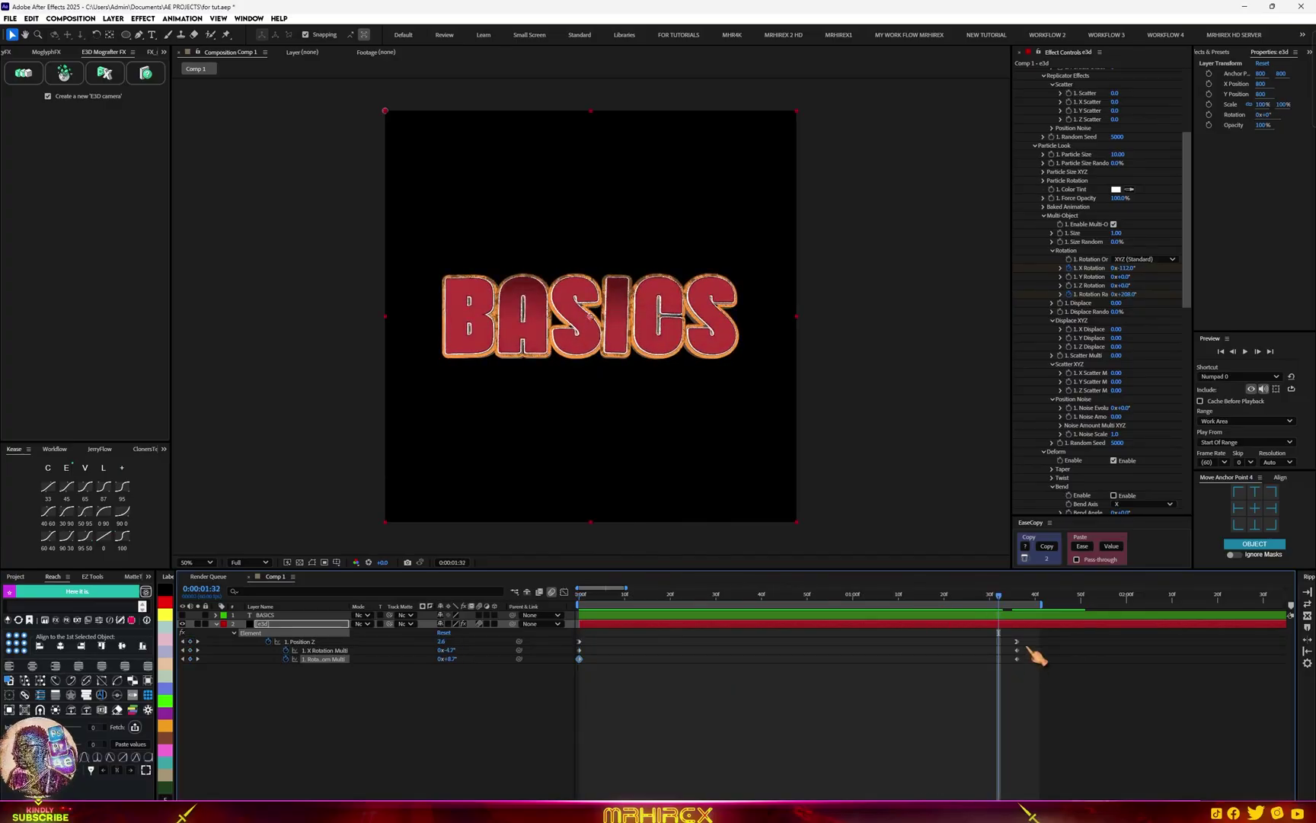
drag(1001, 595, 548, 604)
scroll(1173, 297, up, 5)
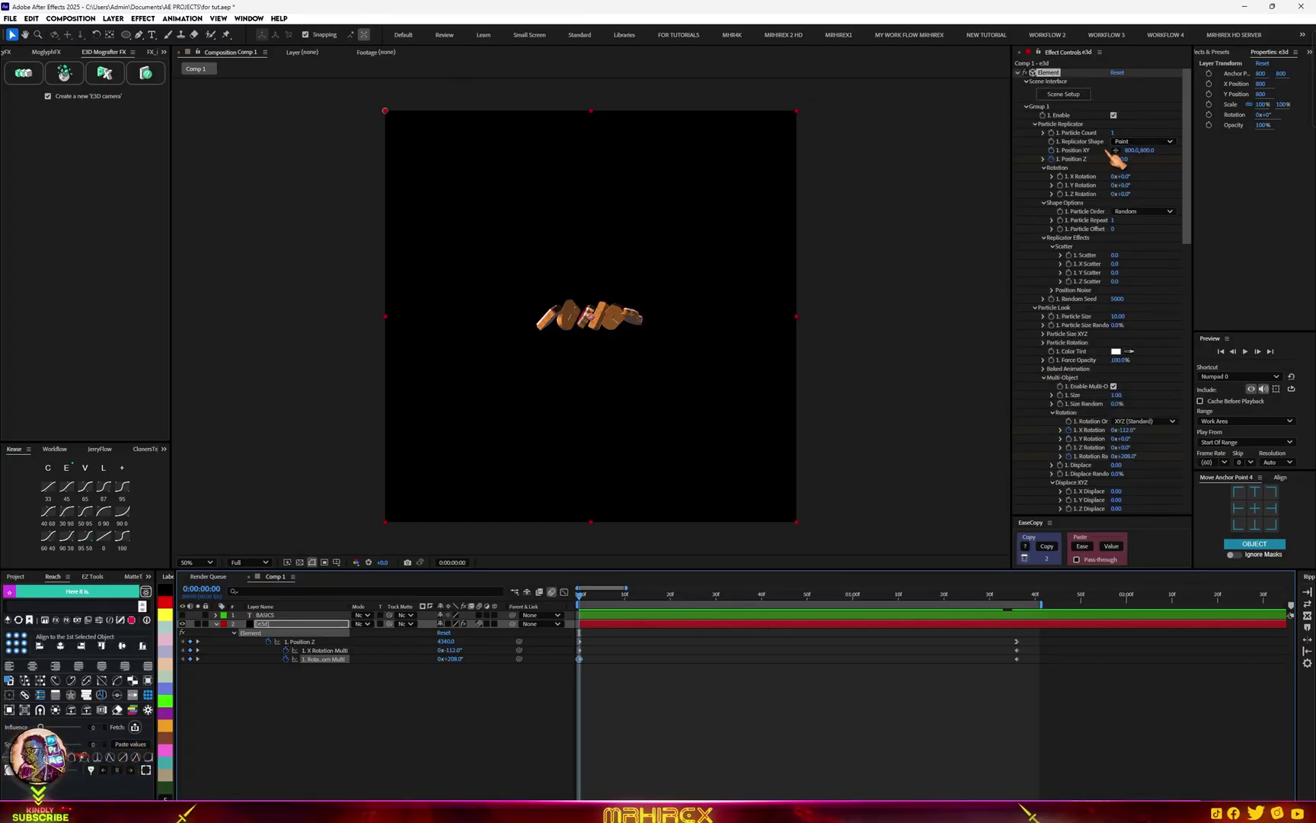
click(1135, 204)
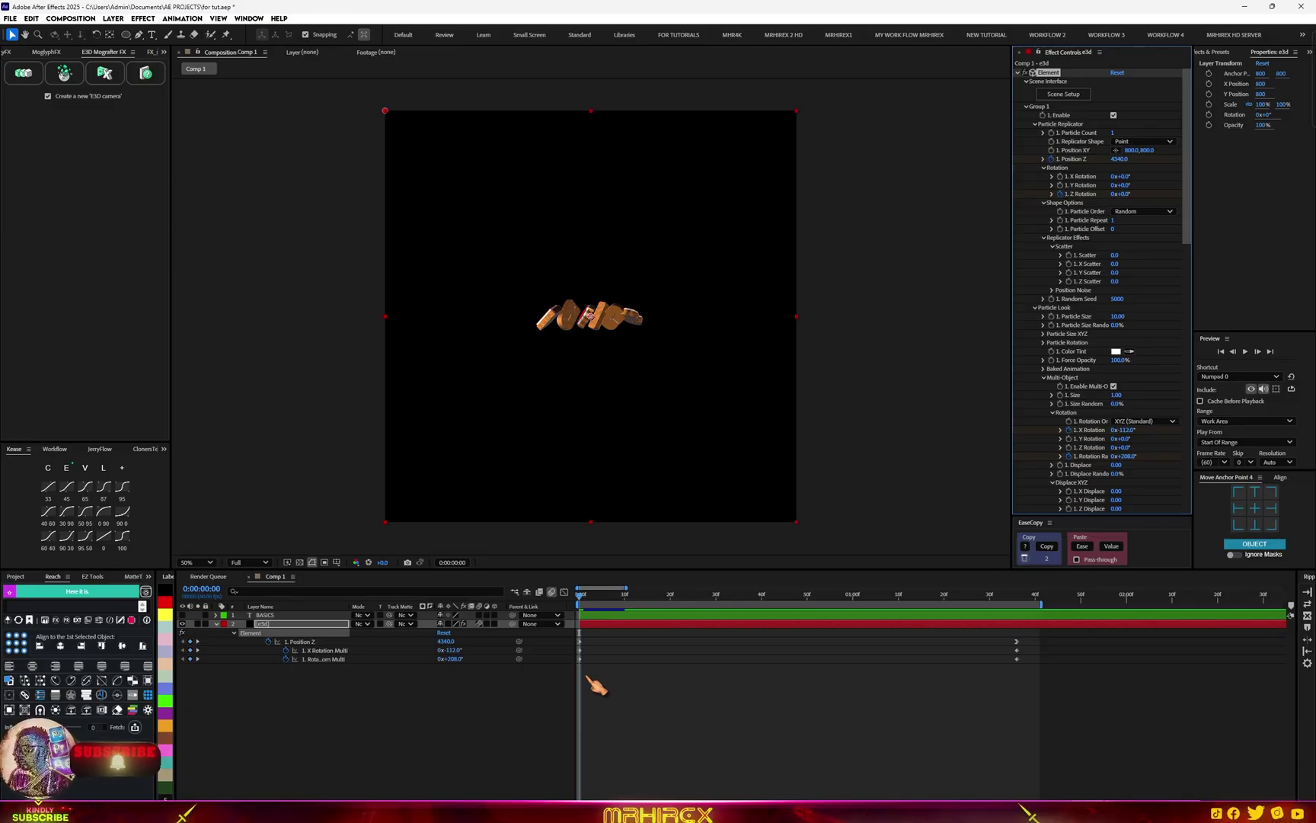
Move the Z Rotation keyframe to about 40 frames and start it near -44° at frame 0
key(u)
key(u)
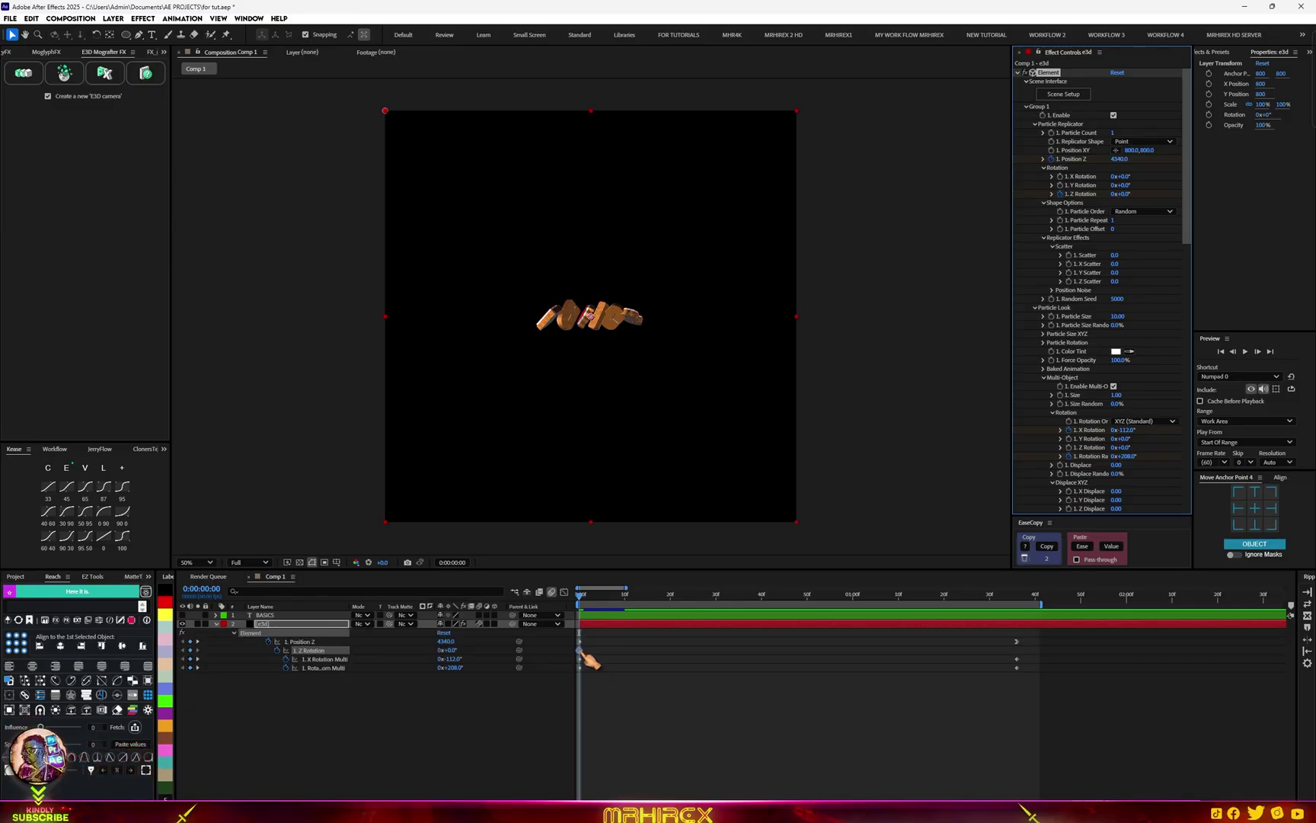
drag(580, 650, 1017, 650)
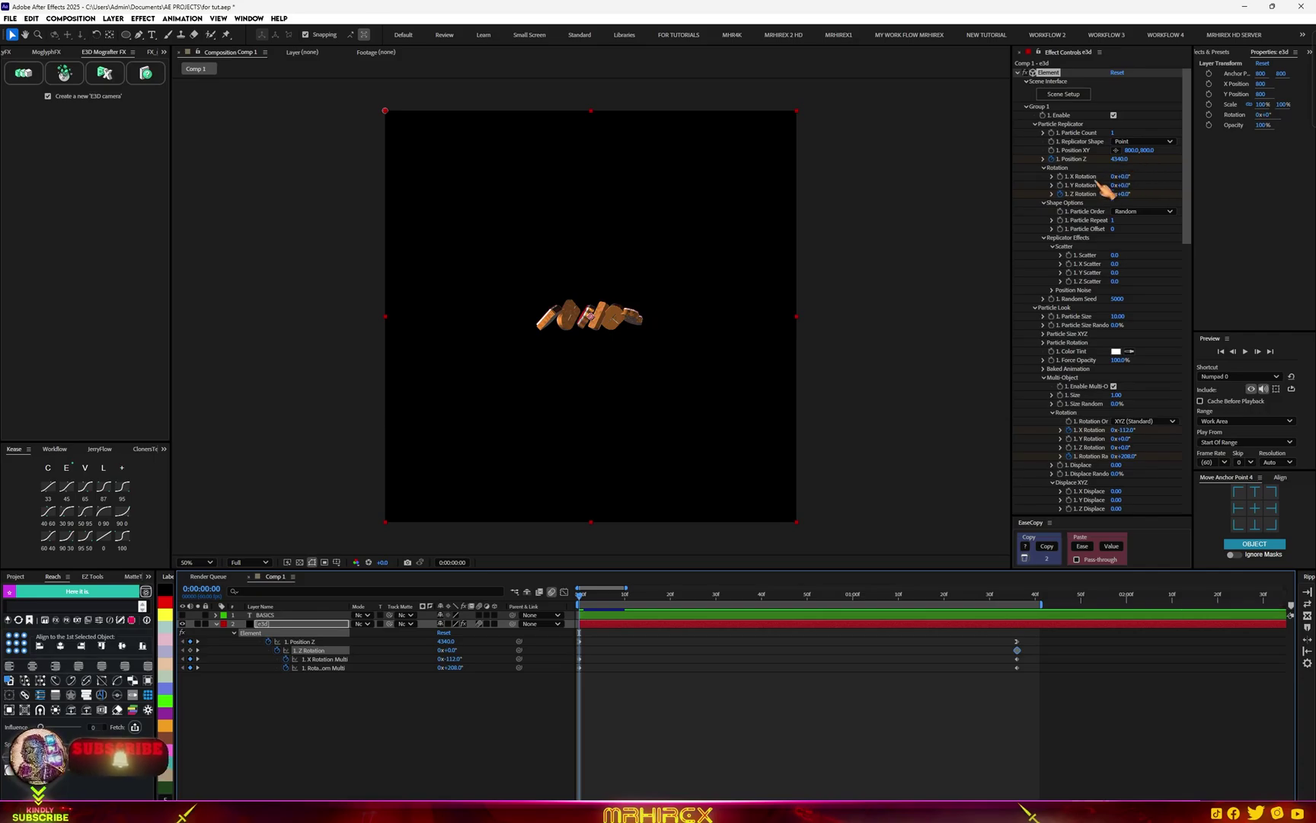
drag(1122, 194, 1098, 195)
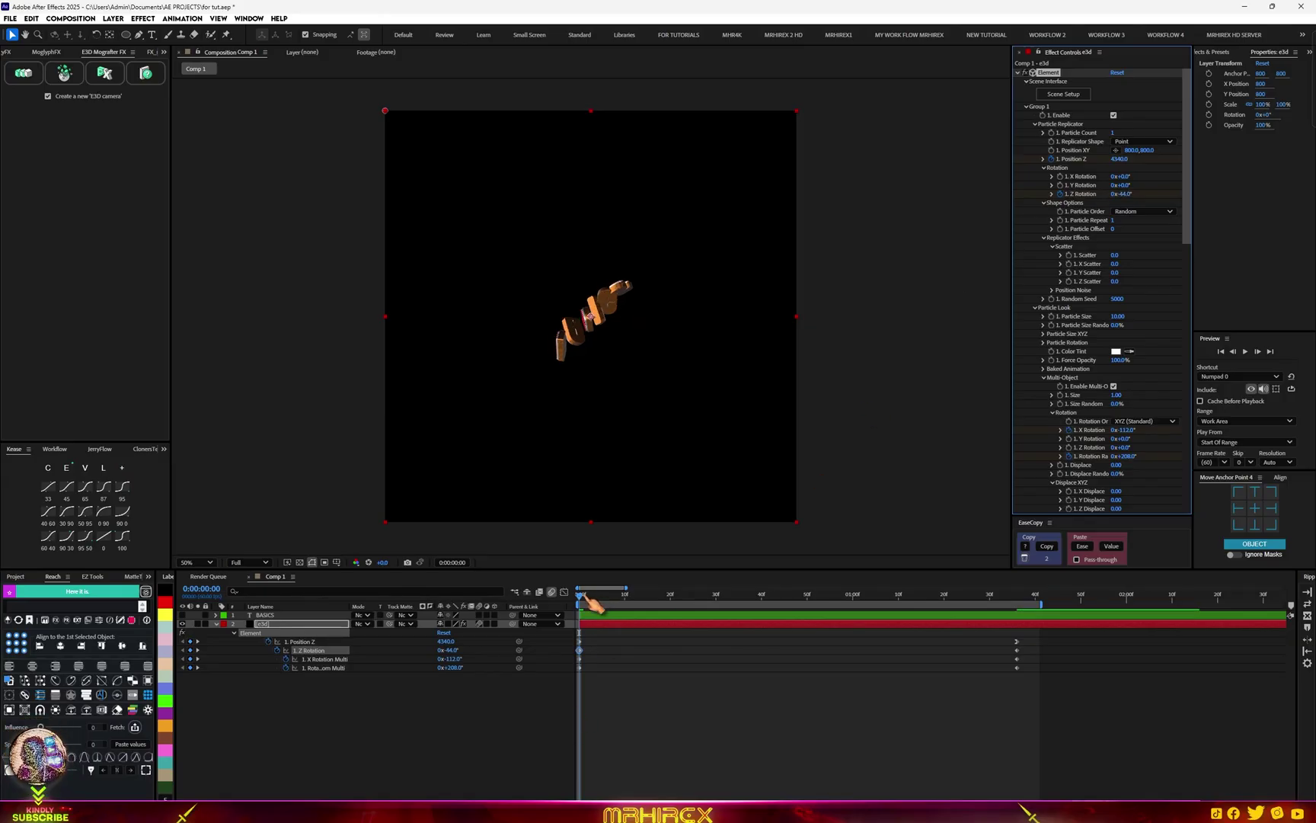
Scrub forward and preview BASICS twisting straight as it spins in
drag(587, 596, 1043, 646)
key(space)
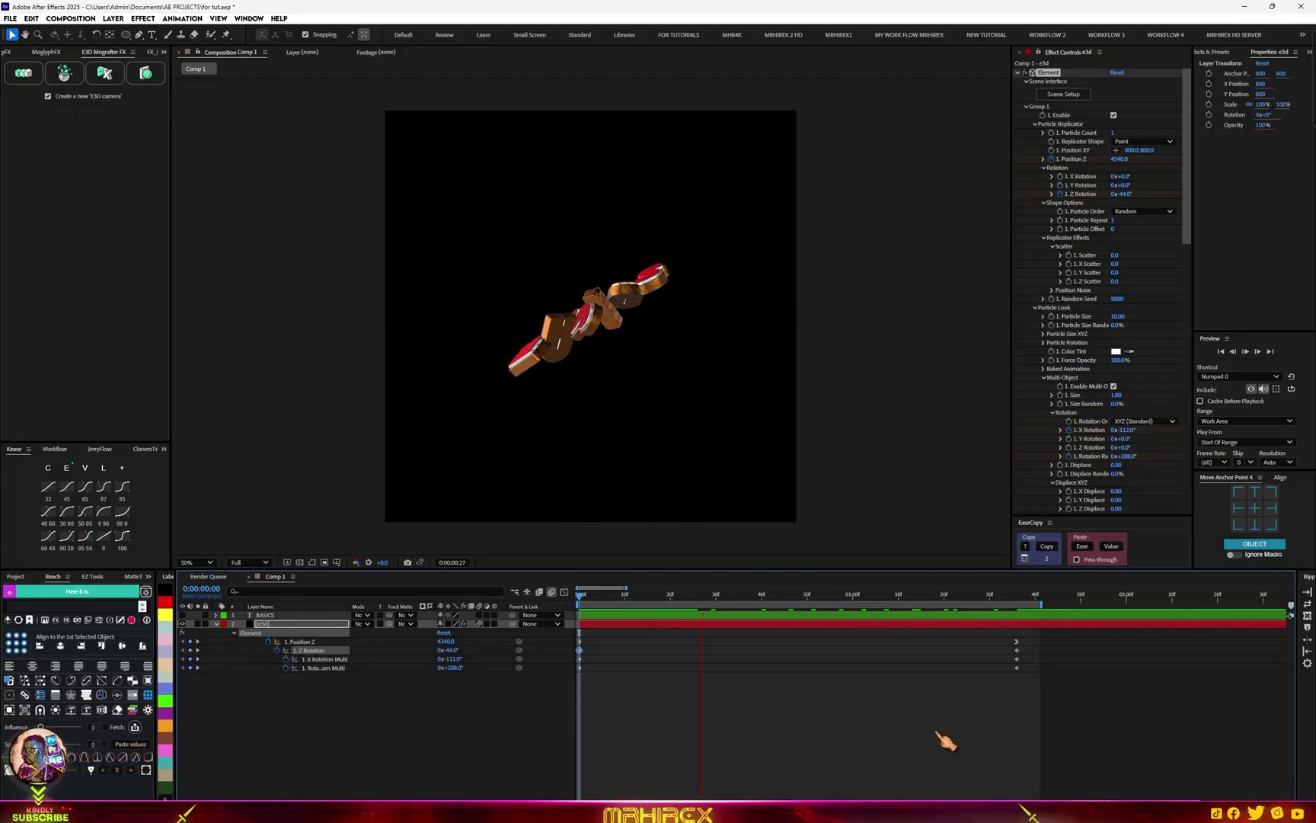
key(space)
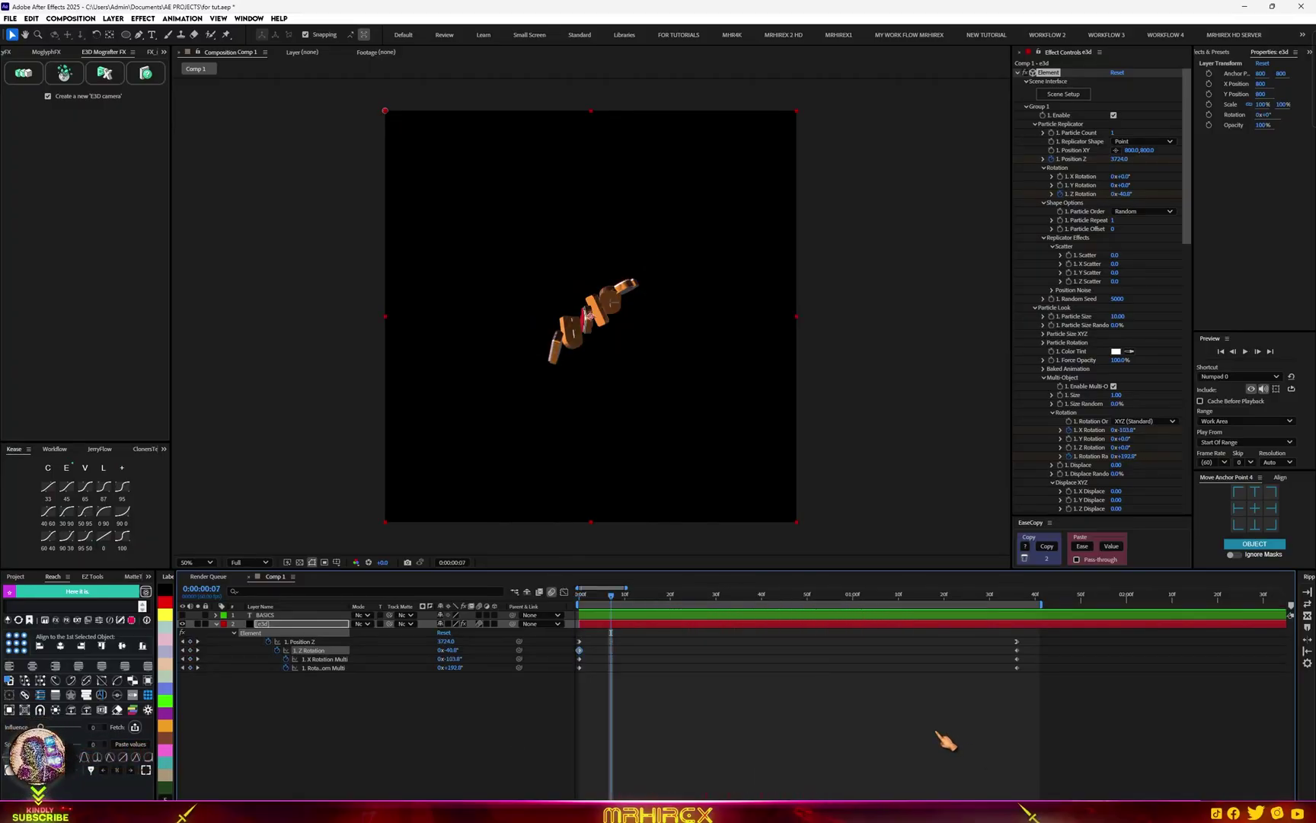